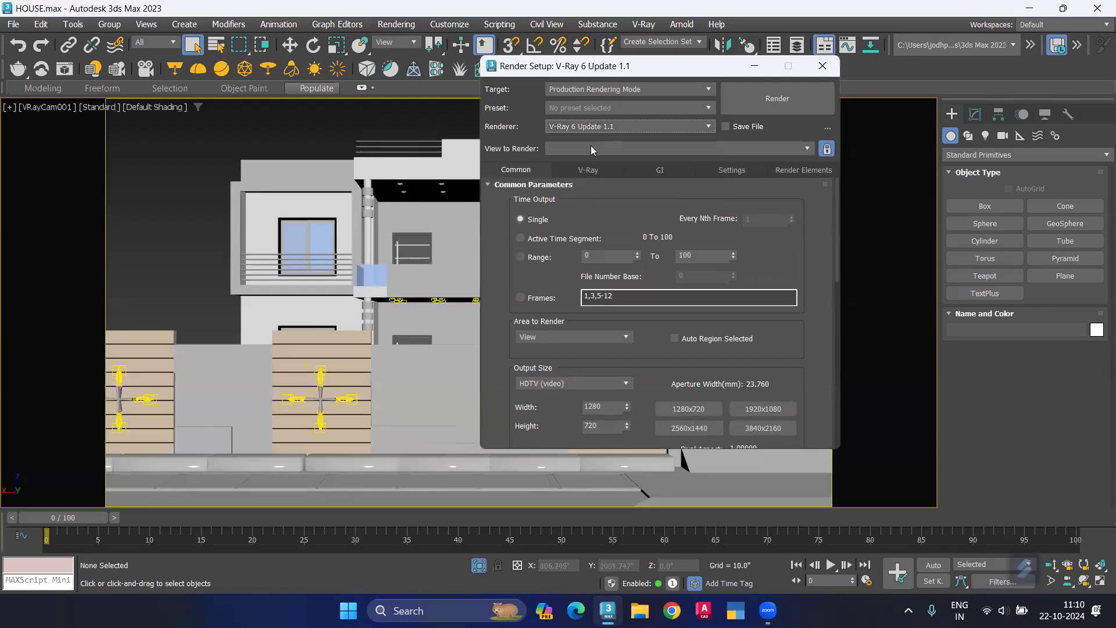
# Step: Lock the V-Ray render view to Quad 4 - VRayCam001 and run a test render of it
pyautogui.click(638, 150)
pyautogui.click(618, 163)
pyautogui.click(826, 149)
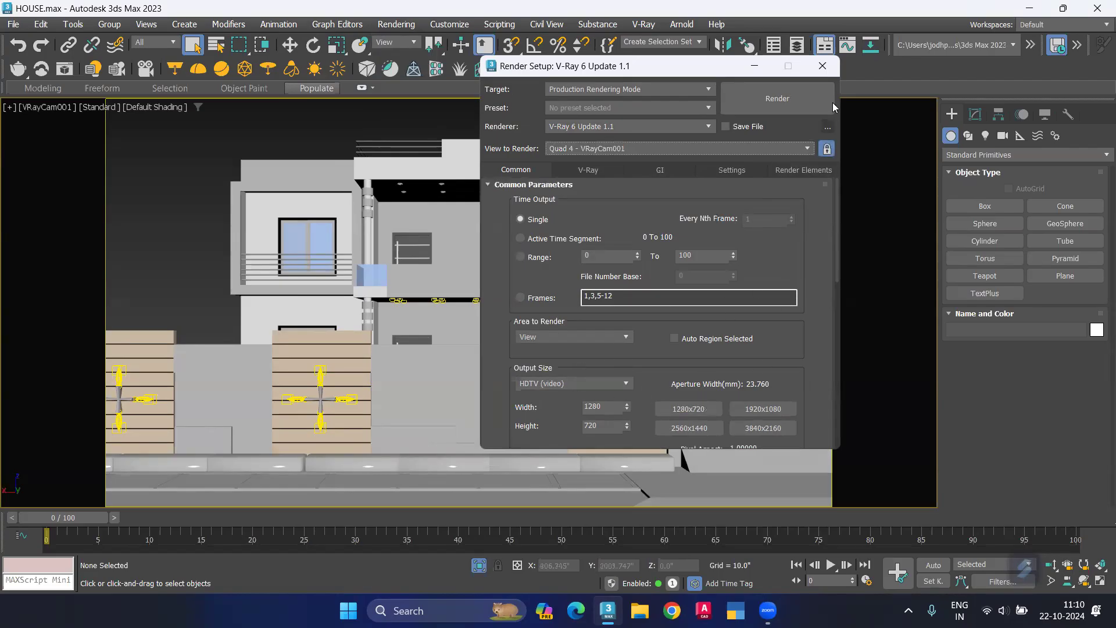
pyautogui.click(822, 67)
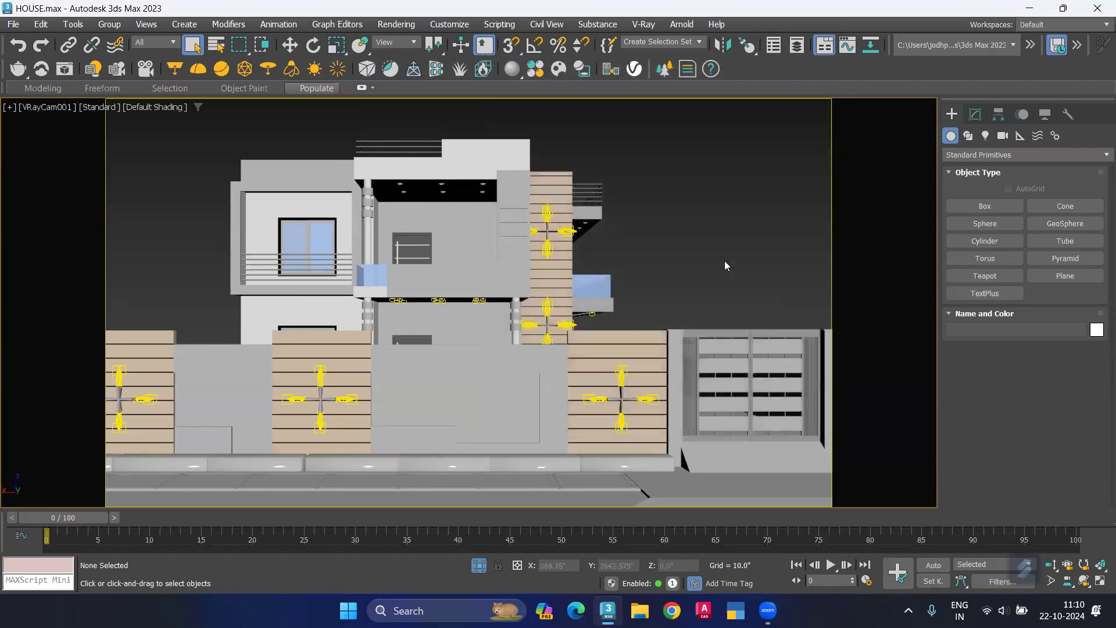
pyautogui.hotkey('shift', 'q')
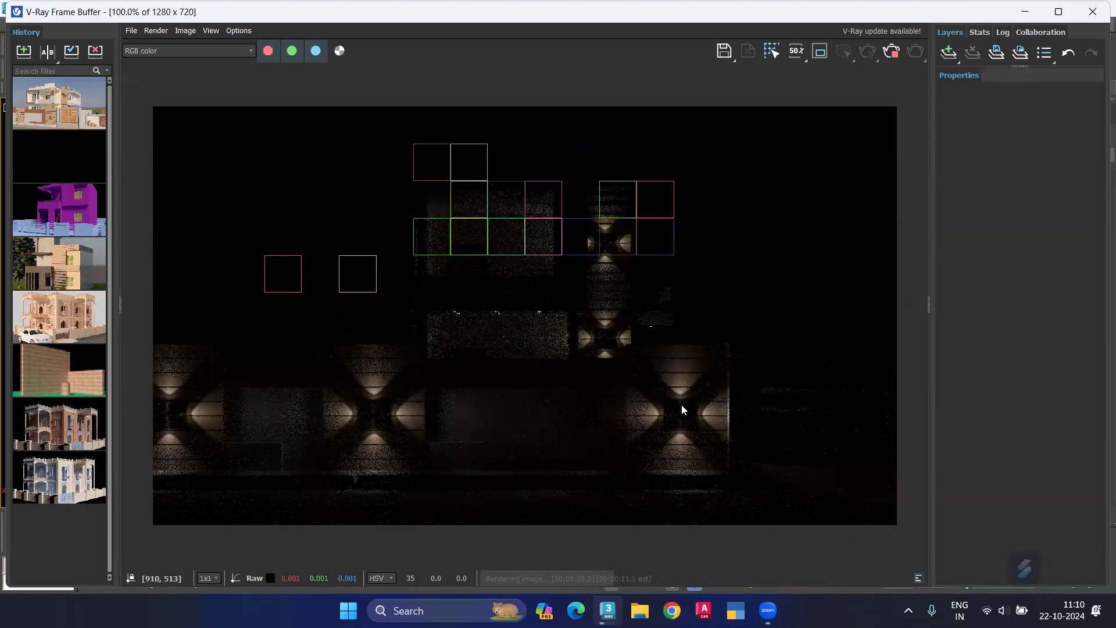
pyautogui.click(1092, 11)
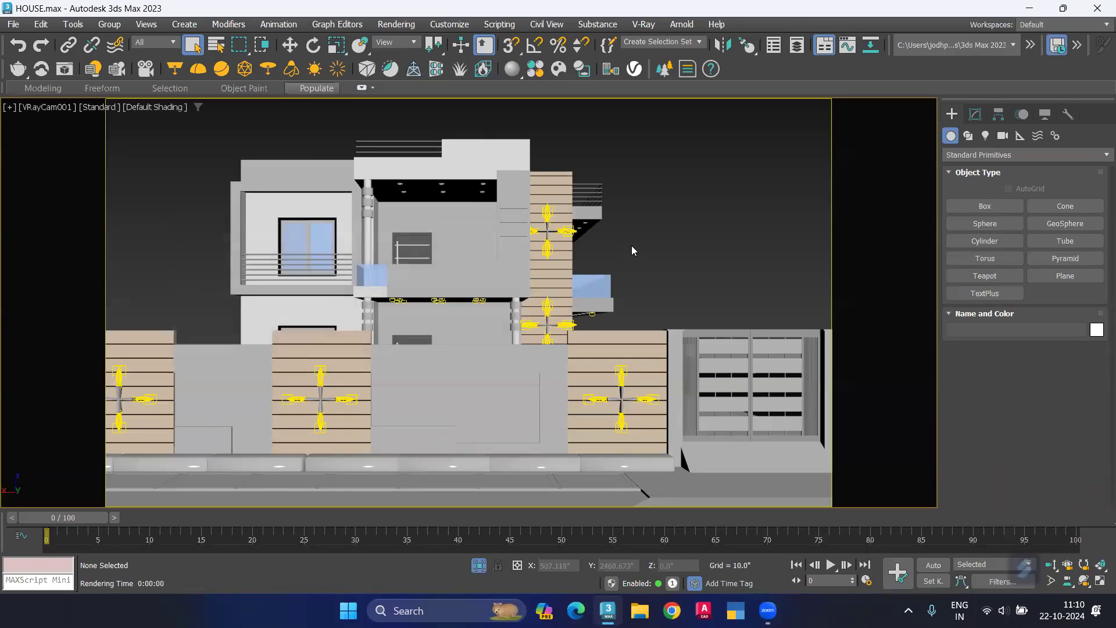
# Step: Delete the V-Ray light centred in the round downlight fixture of the room in the Top view
pyautogui.hotkey('alt', 'w')
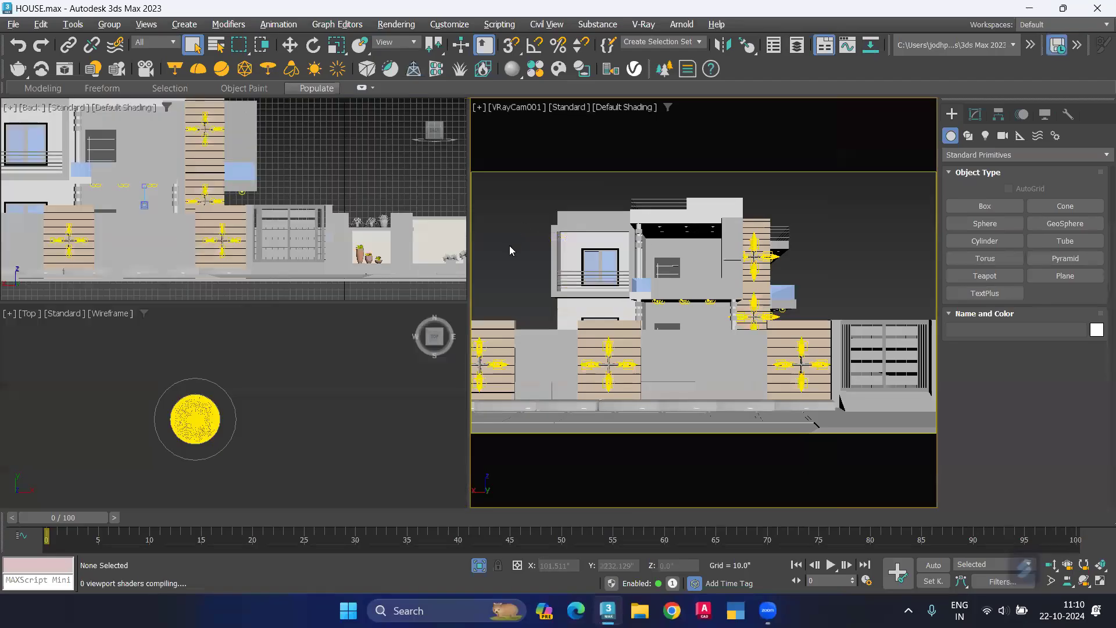
pyautogui.click(350, 400)
pyautogui.hotkey('alt', 'w')
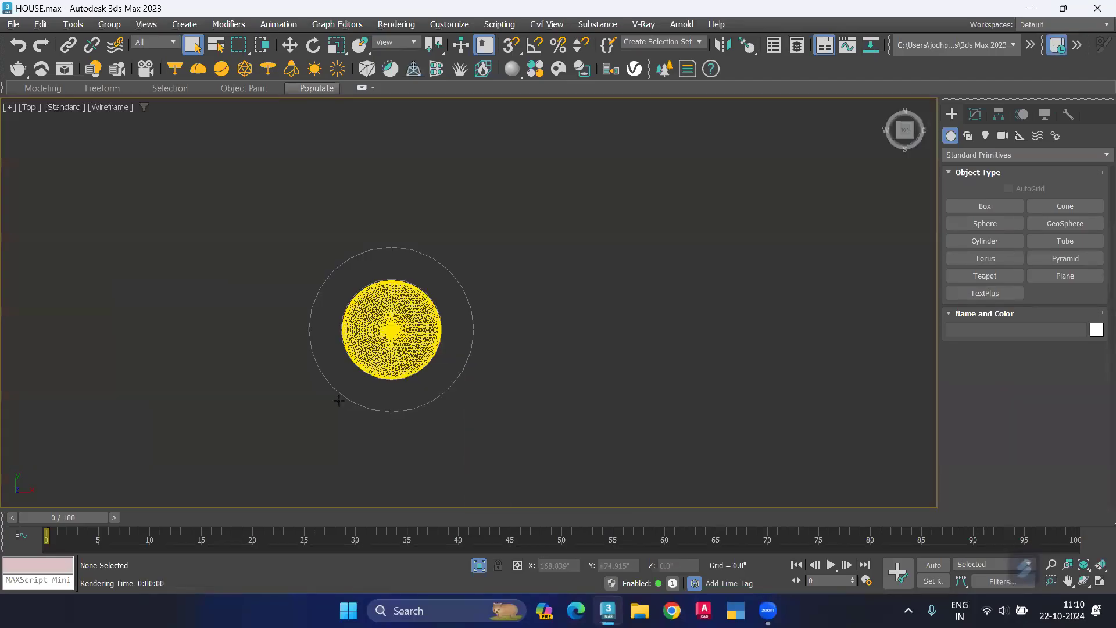
pyautogui.scroll(-2, 391, 333)
pyautogui.click(391, 333)
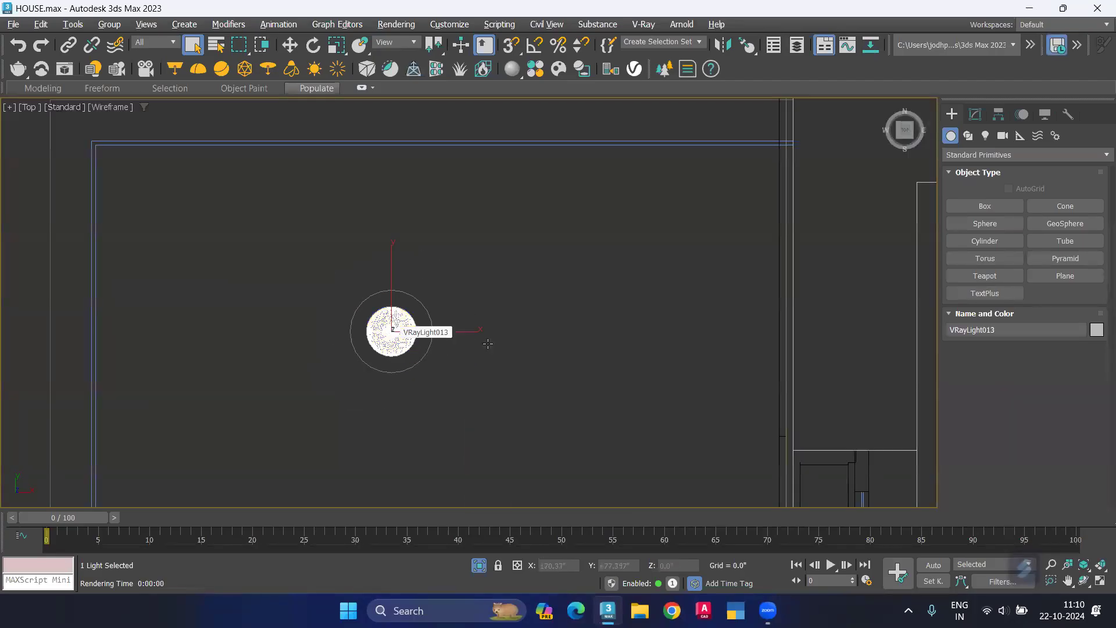
pyautogui.click(594, 340)
# Step: Limit selection to Lights and delete all the downlight lights over the front porch in the Top view
pyautogui.scroll(-2, 511, 331)
pyautogui.moveTo(507, 332); pyautogui.dragTo(435, 309, button='middle')
pyautogui.scroll(-3, 436, 317)
pyautogui.scroll(-1, 436, 317)
pyautogui.scroll(-1, 445, 380)
pyautogui.moveTo(501, 343); pyautogui.dragTo(305, 454, button='middle')
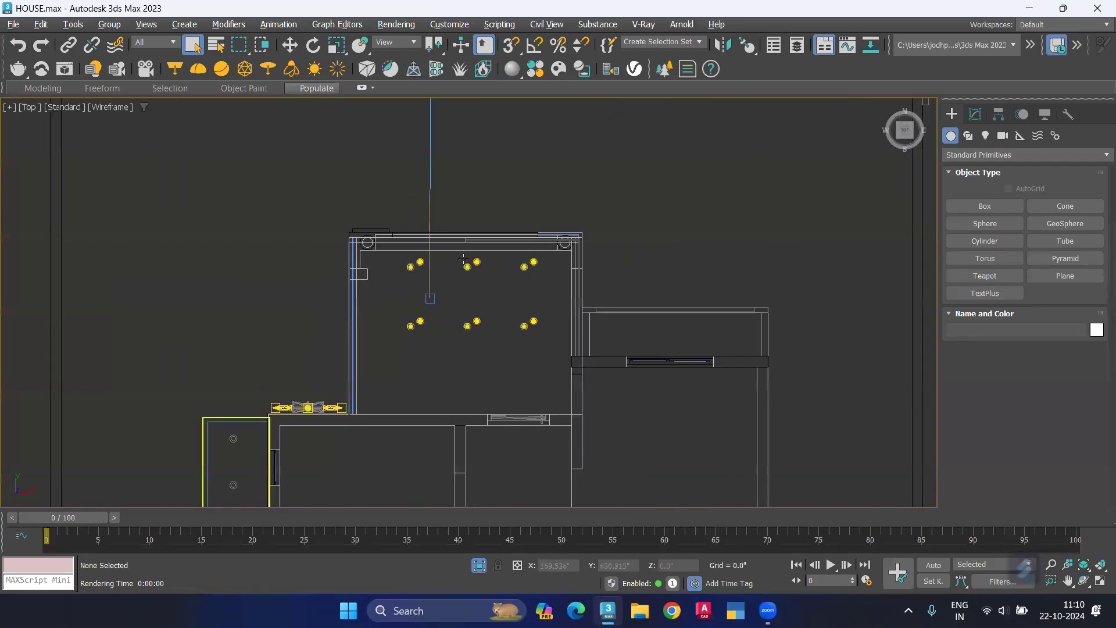
pyautogui.scroll(1, 459, 254)
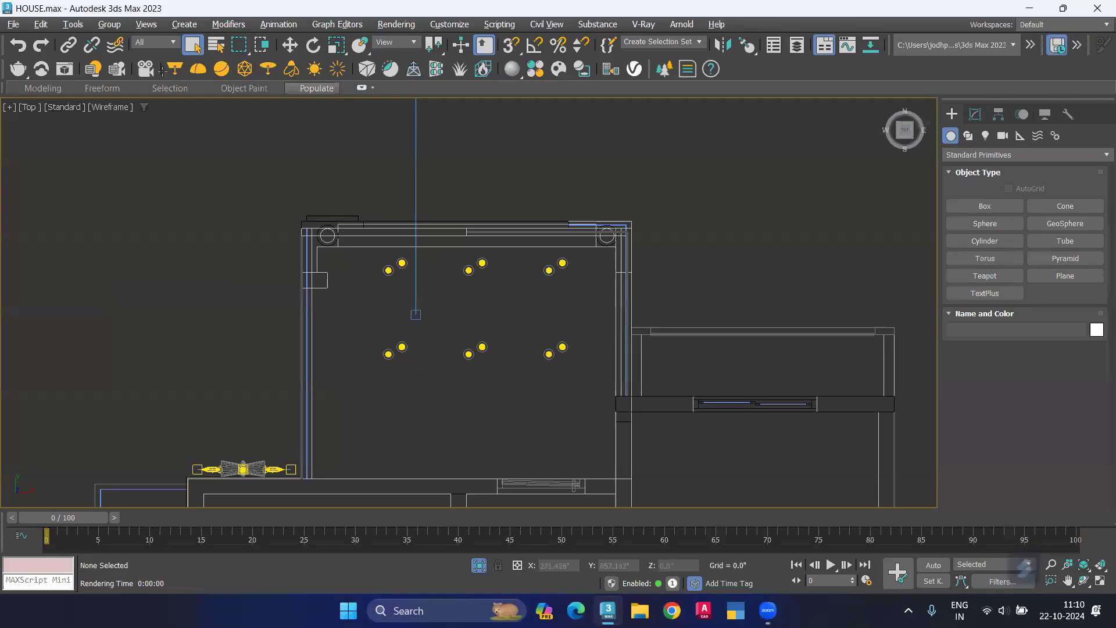
pyautogui.click(166, 43)
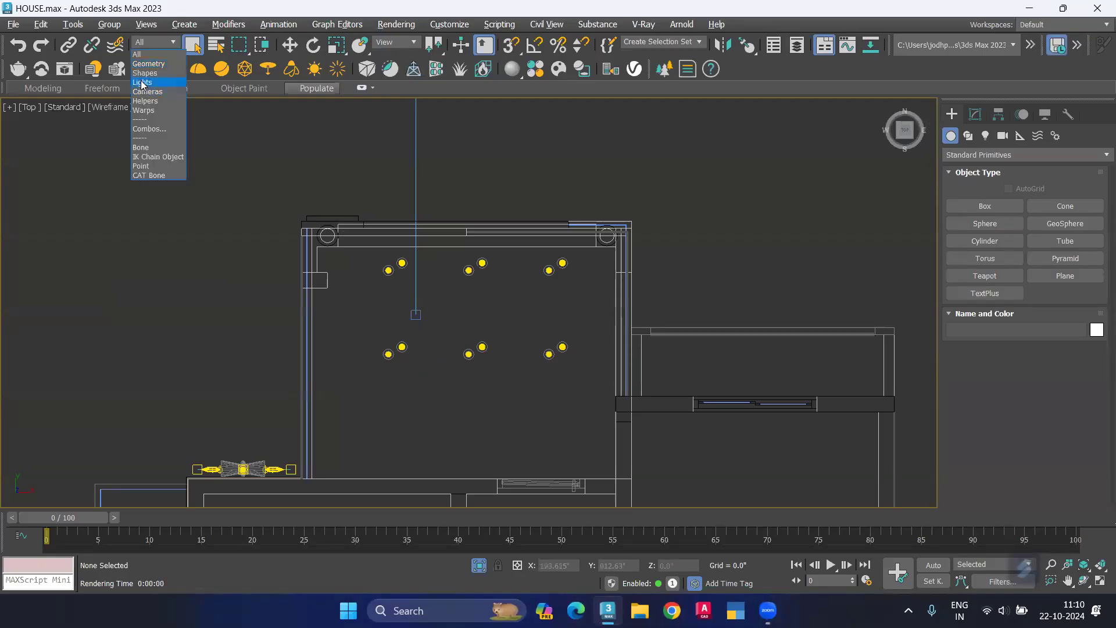
pyautogui.click(143, 83)
pyautogui.moveTo(215, 171); pyautogui.dragTo(695, 405)
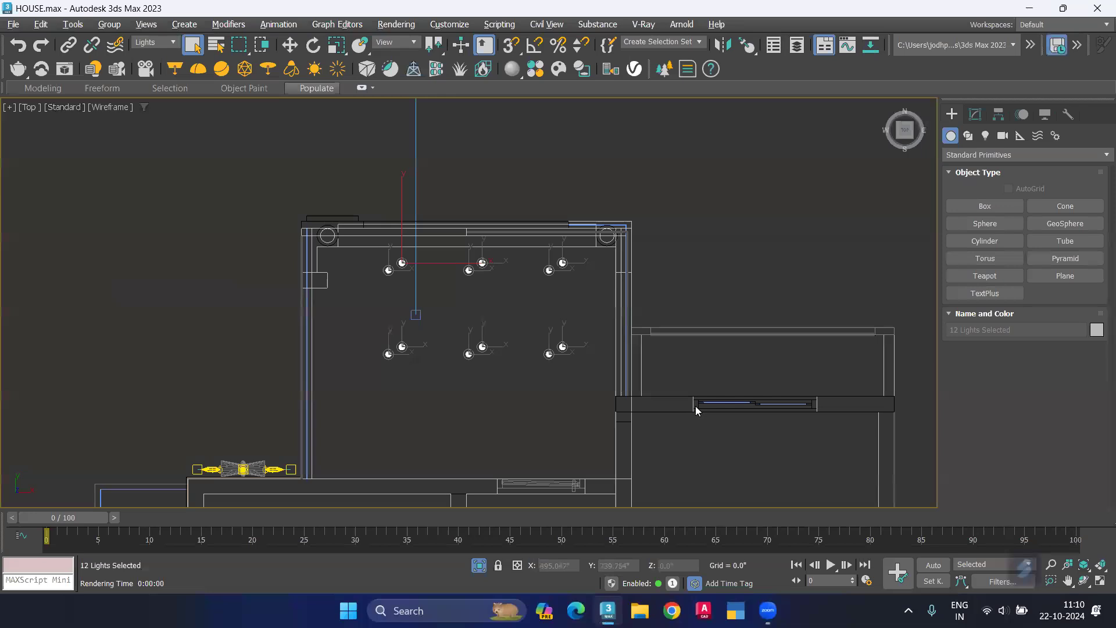
pyautogui.click(695, 406)
# Step: Allow selection of all object types and frame the porch's upper-right downlight ring in a shaded, tilted view
pyautogui.scroll(-5, 462, 409)
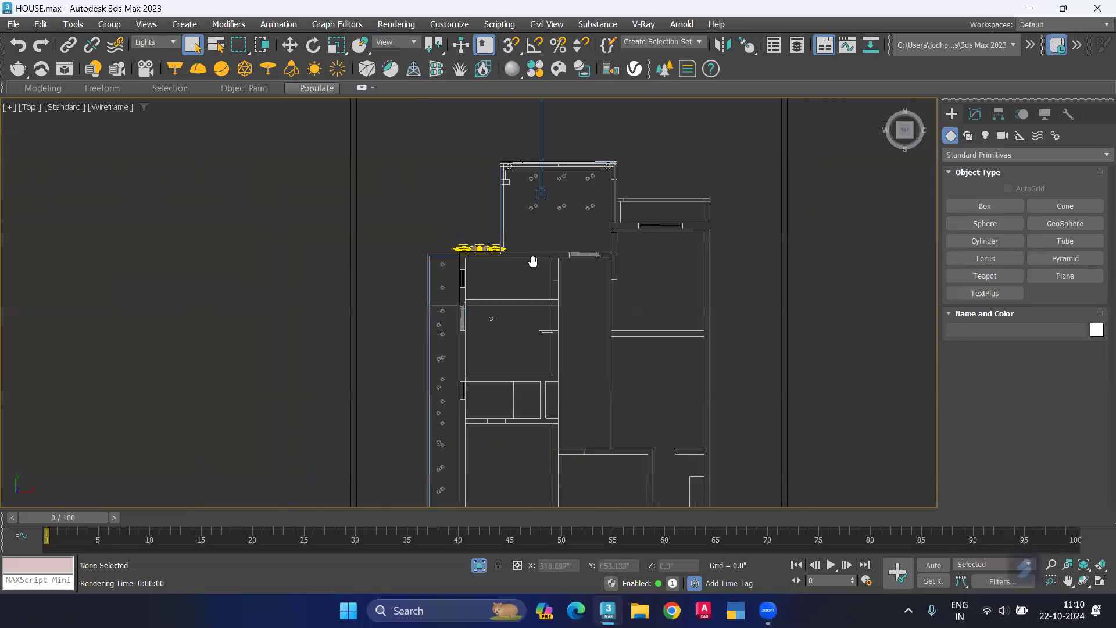
pyautogui.moveTo(502, 369); pyautogui.dragTo(505, 357, button='middle')
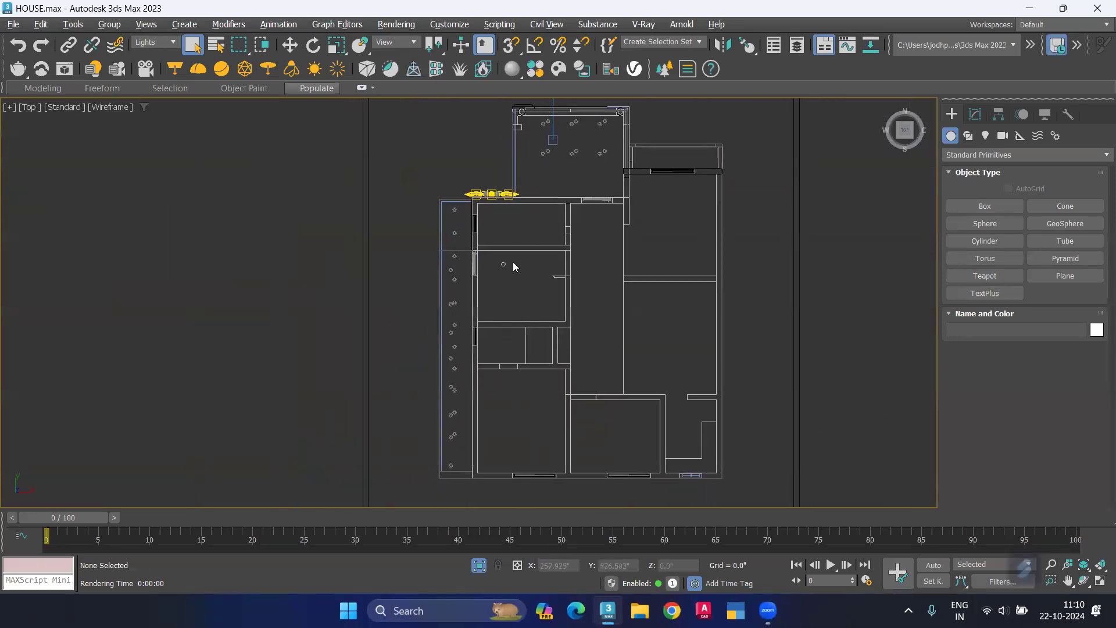
pyautogui.scroll(6, 616, 250)
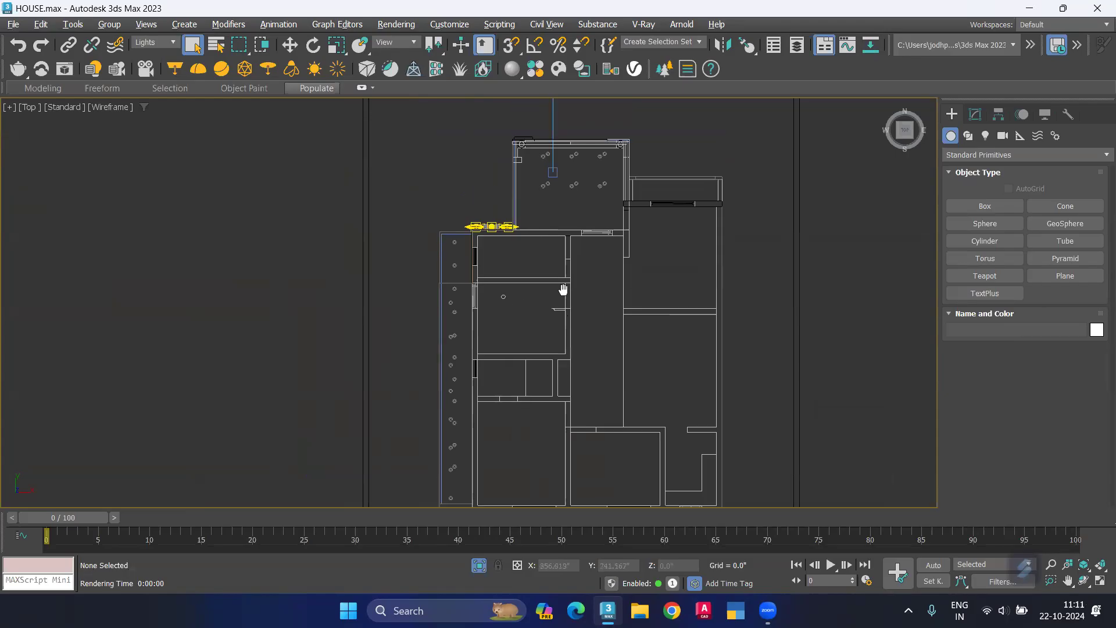
pyautogui.scroll(2, 620, 253)
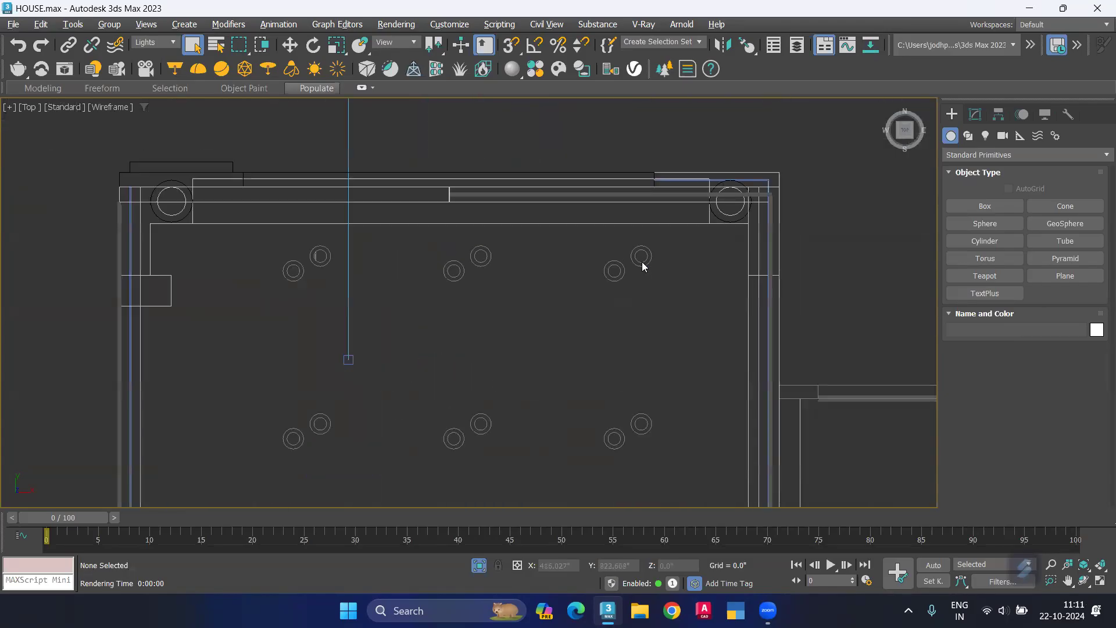
pyautogui.click(151, 44)
pyautogui.click(145, 53)
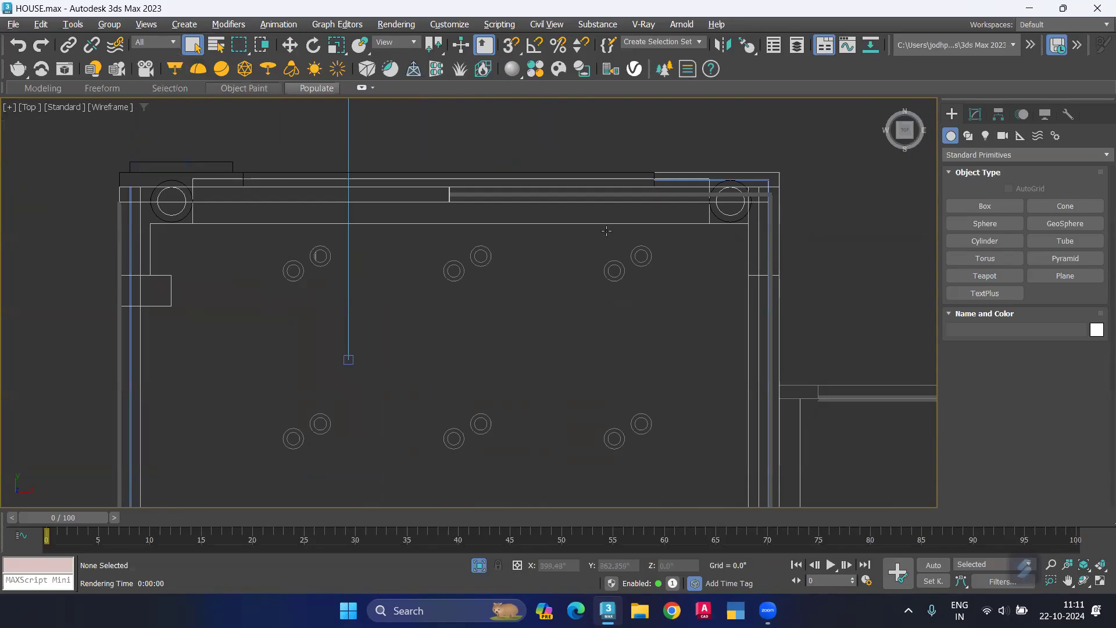
pyautogui.click(644, 260)
pyautogui.scroll(3, 631, 258)
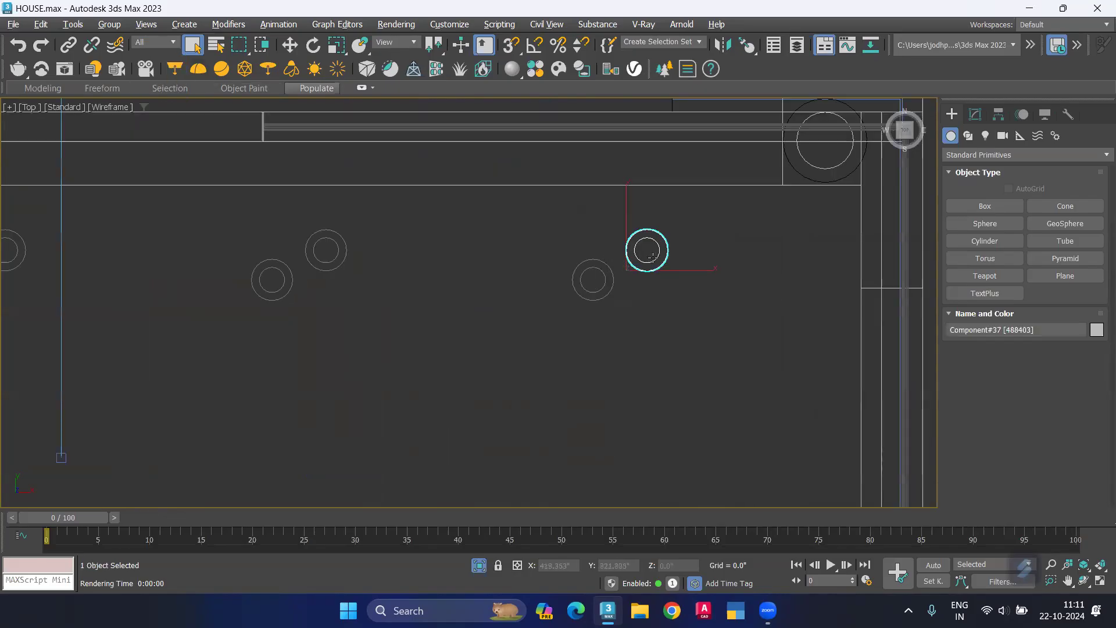
pyautogui.press('z')
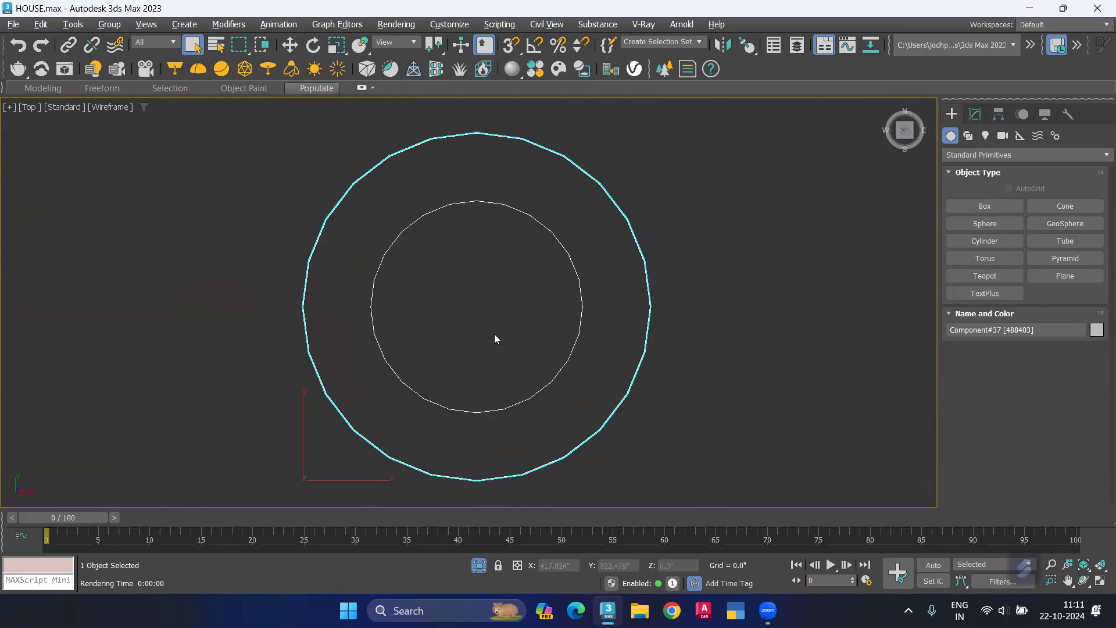
pyautogui.keyDown('alt'); pyautogui.moveTo(563, 317); pyautogui.dragTo(664, 346, button='middle'); pyautogui.keyUp('alt')
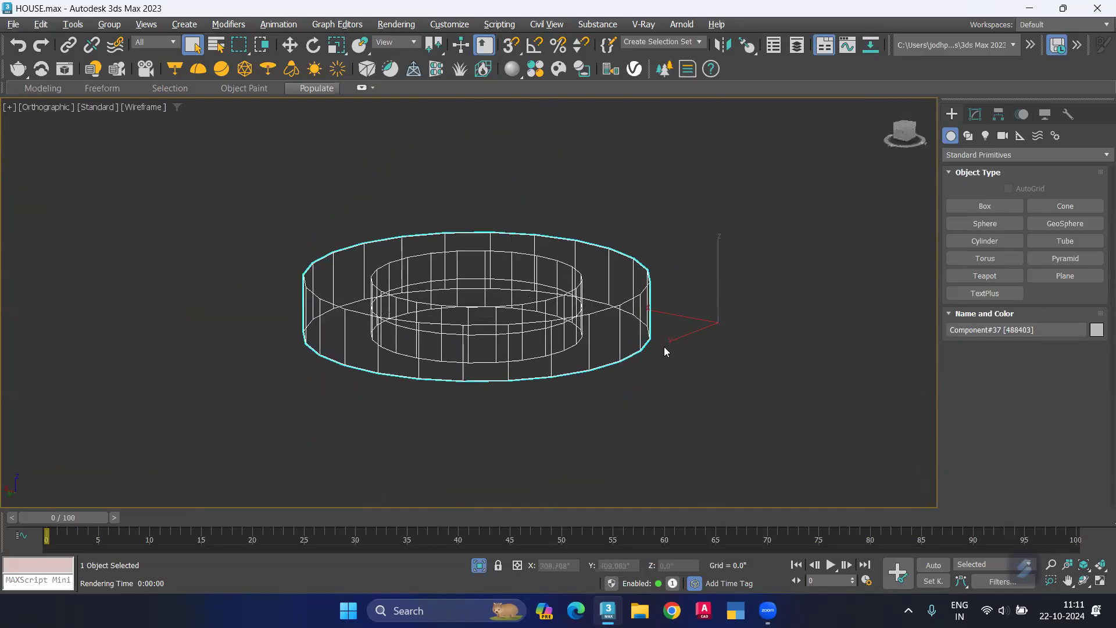
pyautogui.press('F3')
pyautogui.moveTo(486, 346)
pyautogui.keyDown('alt'); pyautogui.mouseDown(button='middle')
pyautogui.moveTo(508, 301)
pyautogui.moveTo(551, 285)
pyautogui.moveTo(567, 372)
pyautogui.moveTo(599, 349)
pyautogui.moveTo(607, 382)
pyautogui.moveTo(589, 380)
pyautogui.mouseUp(button='middle'); pyautogui.keyUp('alt')
# Step: Select the inner disc polygon on the underside of the downlight's Editable Mesh
pyautogui.click(976, 114)
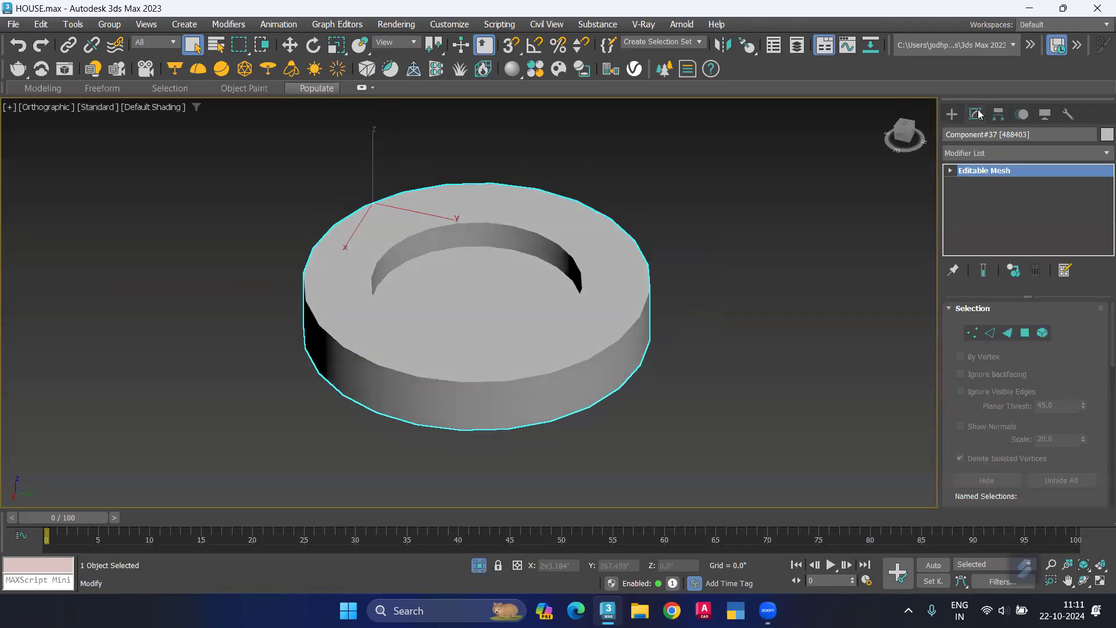
pyautogui.click(1024, 333)
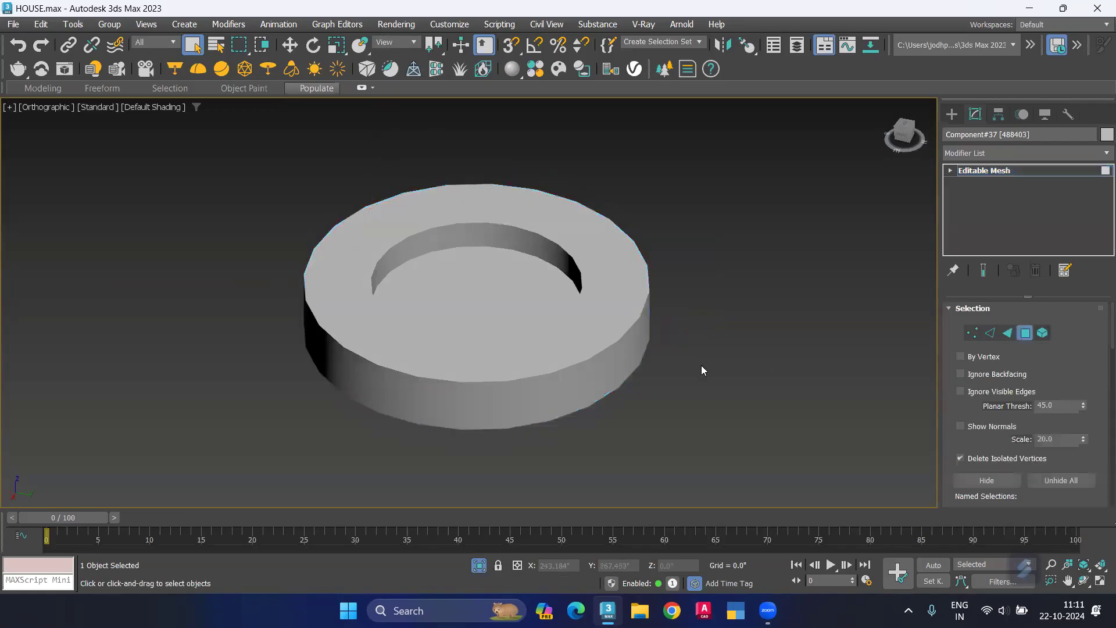
pyautogui.keyDown('alt'); pyautogui.moveTo(487, 435); pyautogui.dragTo(342, 362, button='middle'); pyautogui.keyUp('alt')
pyautogui.click(492, 301)
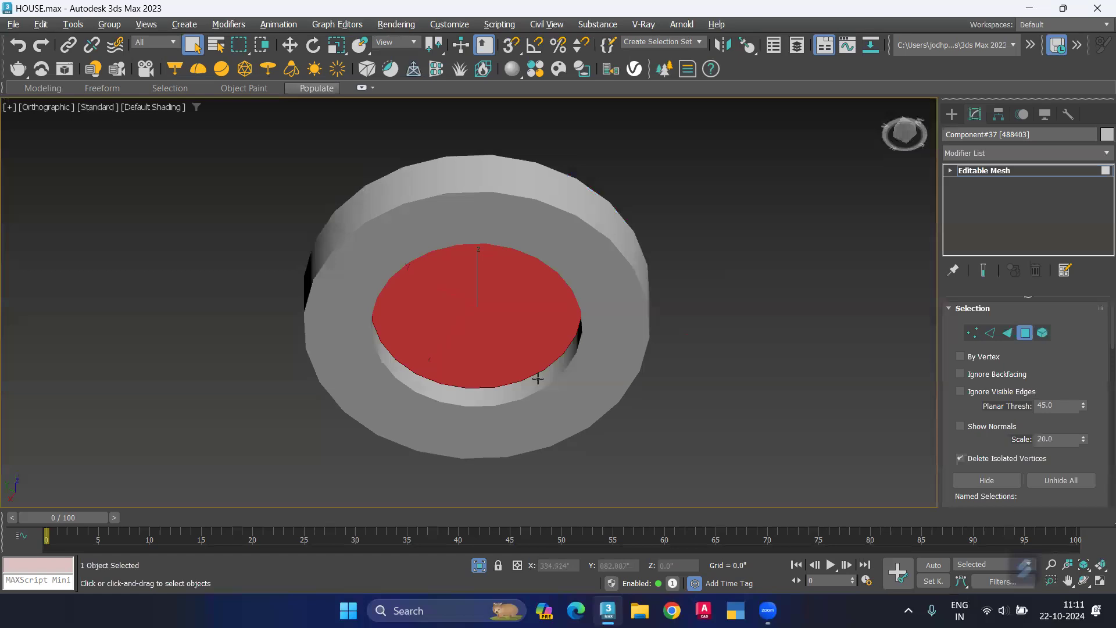
# Step: Try deleting the selected disc polygon from the downlight mesh, and undo the deletion
pyautogui.scroll(-3, 1095, 395)
pyautogui.scroll(-2, 1096, 398)
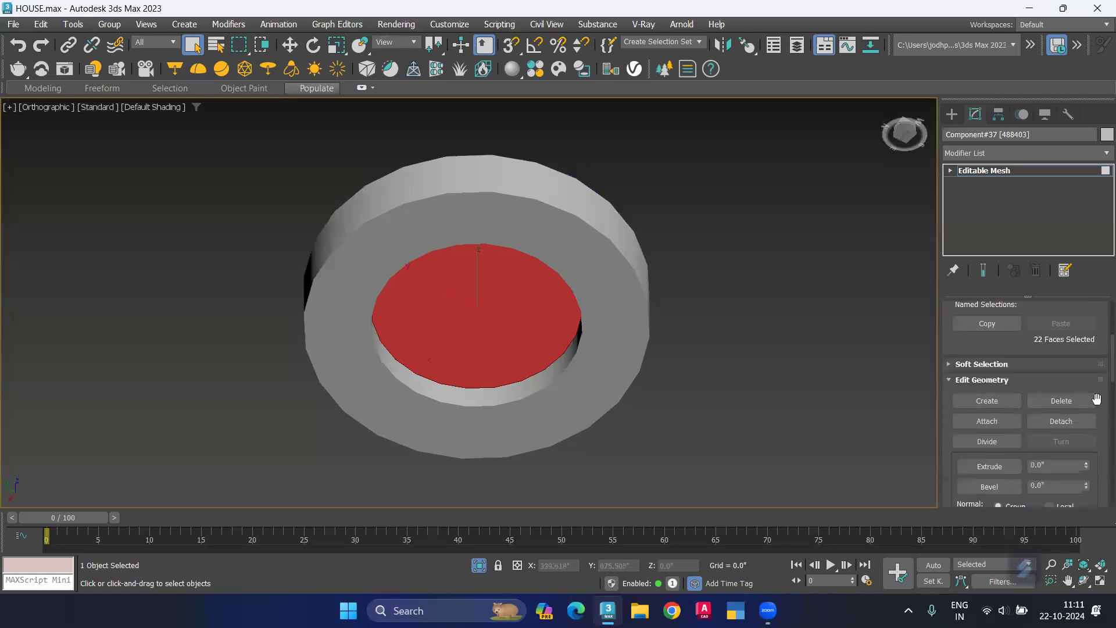
pyautogui.click(1084, 404)
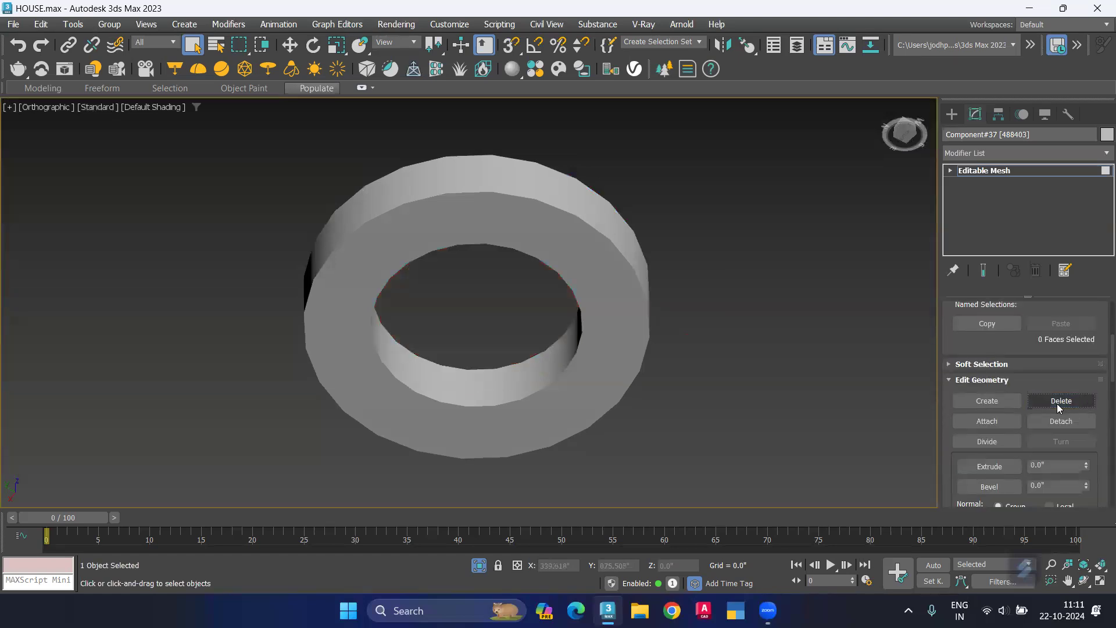
pyautogui.keyDown('alt'); pyautogui.moveTo(640, 461); pyautogui.dragTo(565, 466, button='middle'); pyautogui.keyUp('alt')
pyautogui.hotkey('ctrl', 'z')
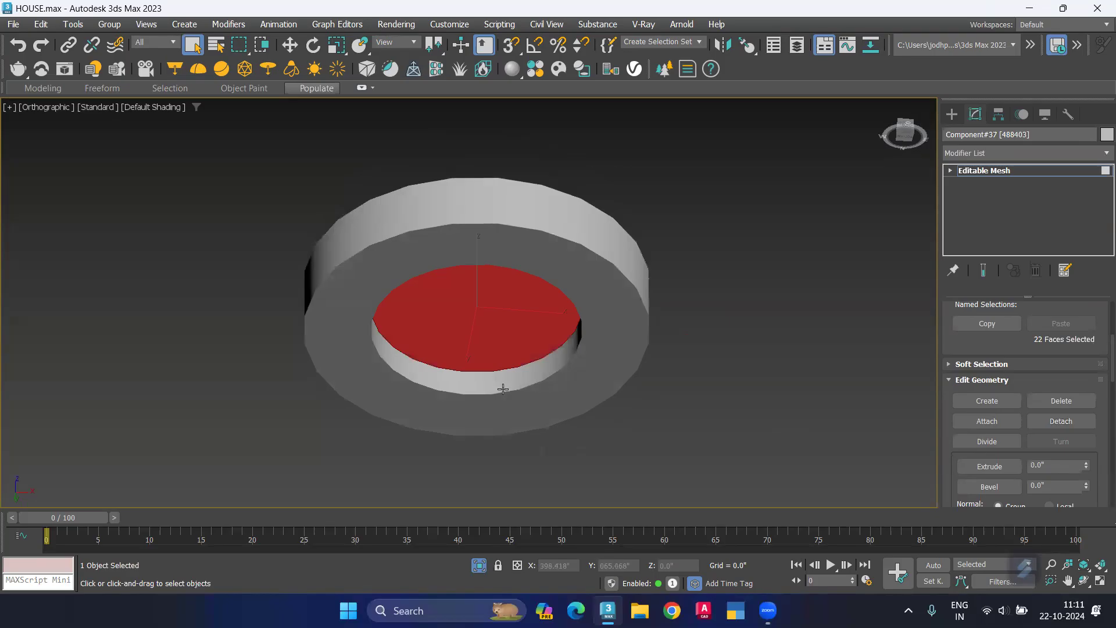
# Step: Detach the selected disc polygon from the downlight mesh as a separate object
pyautogui.keyDown('alt'); pyautogui.moveTo(474, 377); pyautogui.dragTo(490, 352, button='middle'); pyautogui.keyUp('alt')
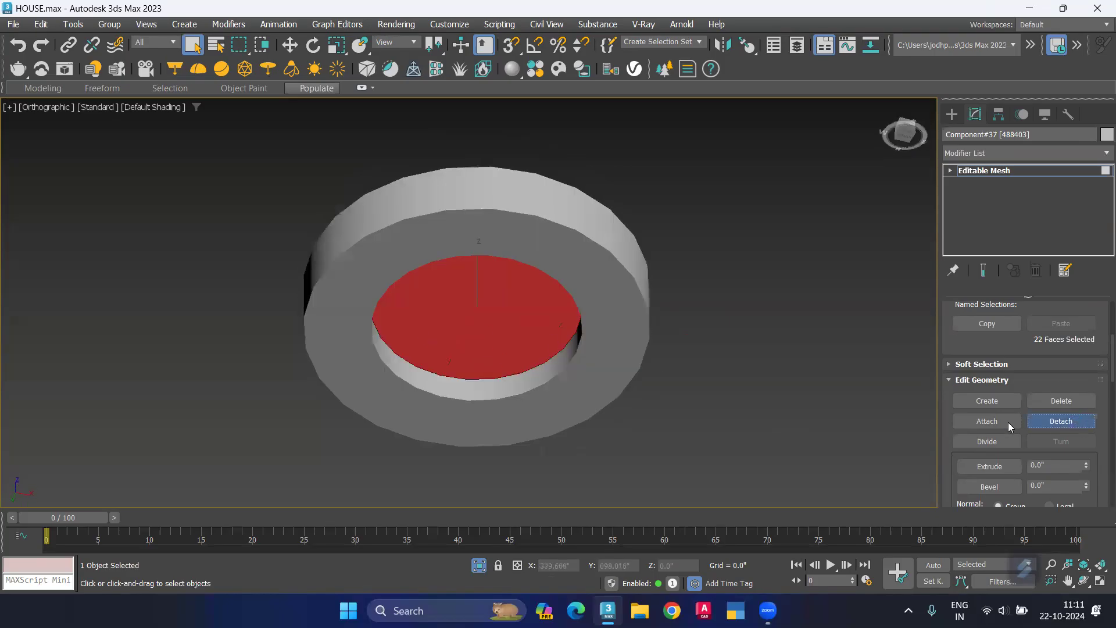
pyautogui.click(1060, 421)
pyautogui.click(620, 312)
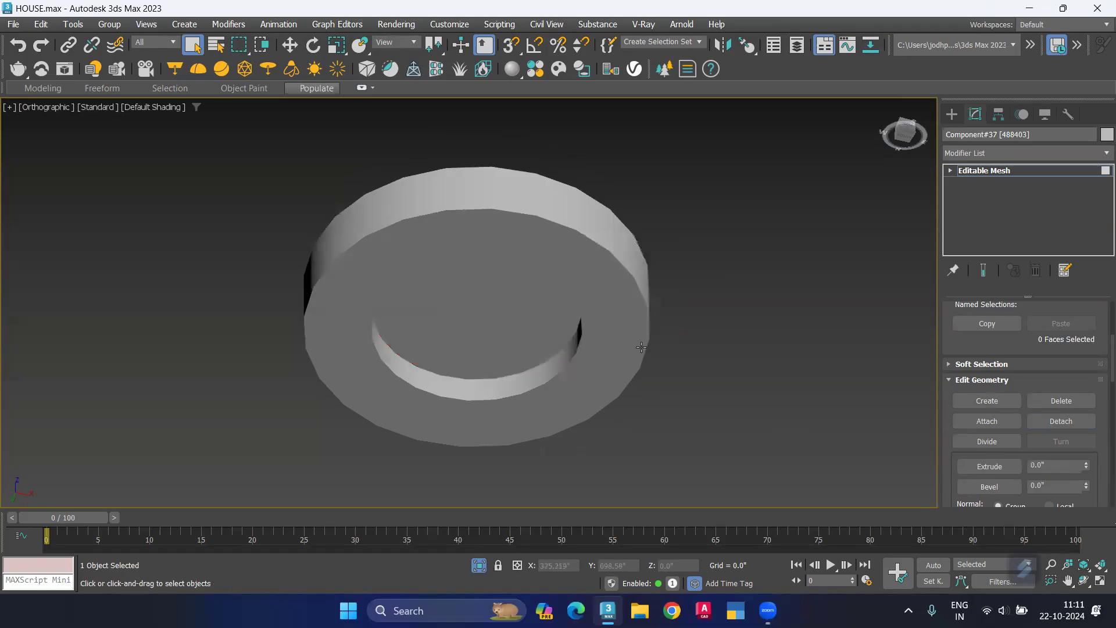
# Step: Extrude the polygon of the detached disc downward so that it protrudes below the surrounding ring
pyautogui.click(513, 329)
pyautogui.scroll(-5, 1100, 442)
pyautogui.scroll(8, 1101, 432)
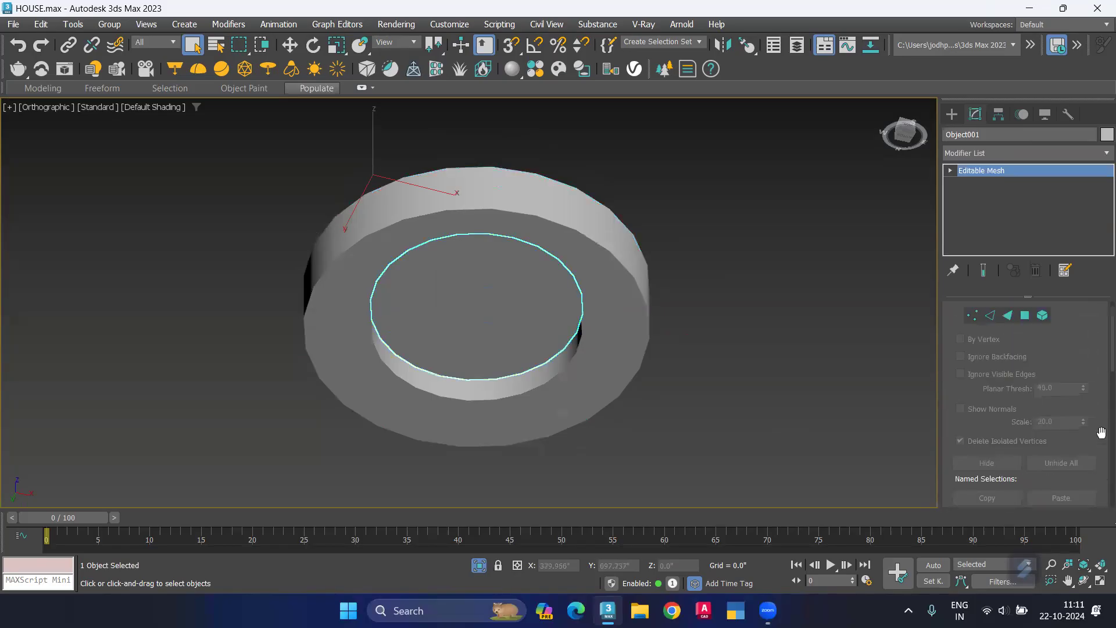
pyautogui.scroll(-2, 1100, 432)
pyautogui.scroll(3, 1098, 436)
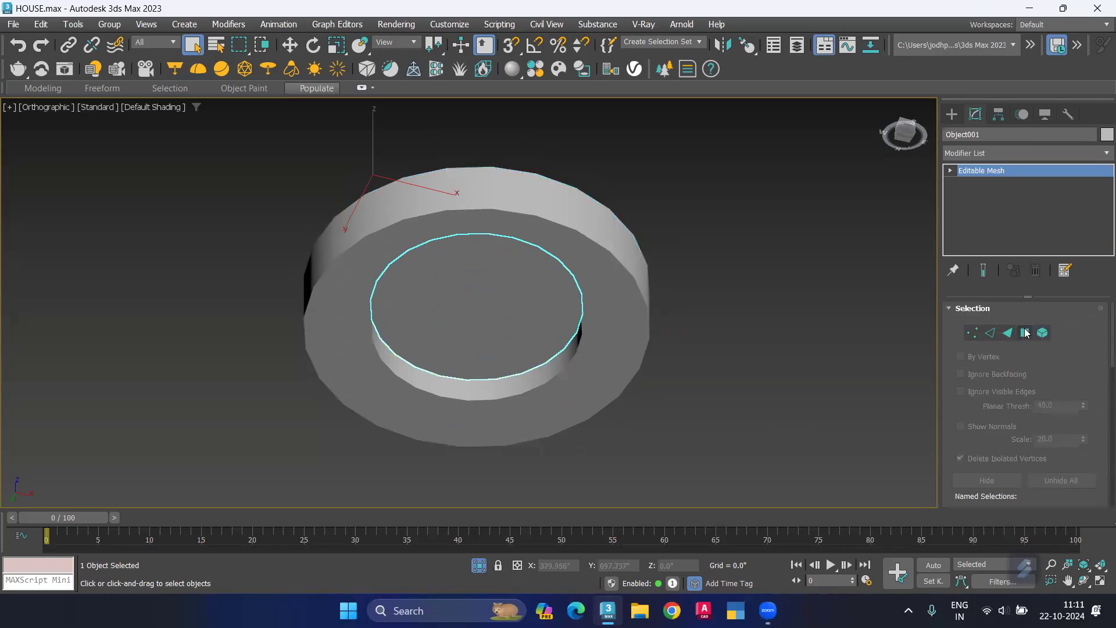
pyautogui.click(1026, 332)
pyautogui.click(496, 323)
pyautogui.scroll(-5, 1100, 481)
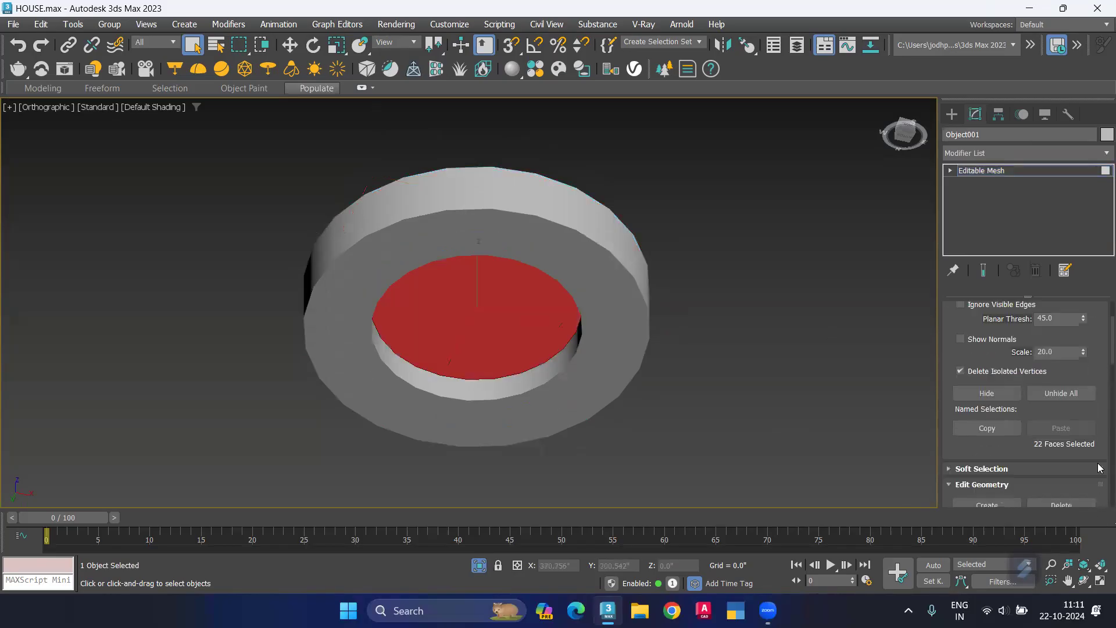
pyautogui.scroll(-2, 1034, 436)
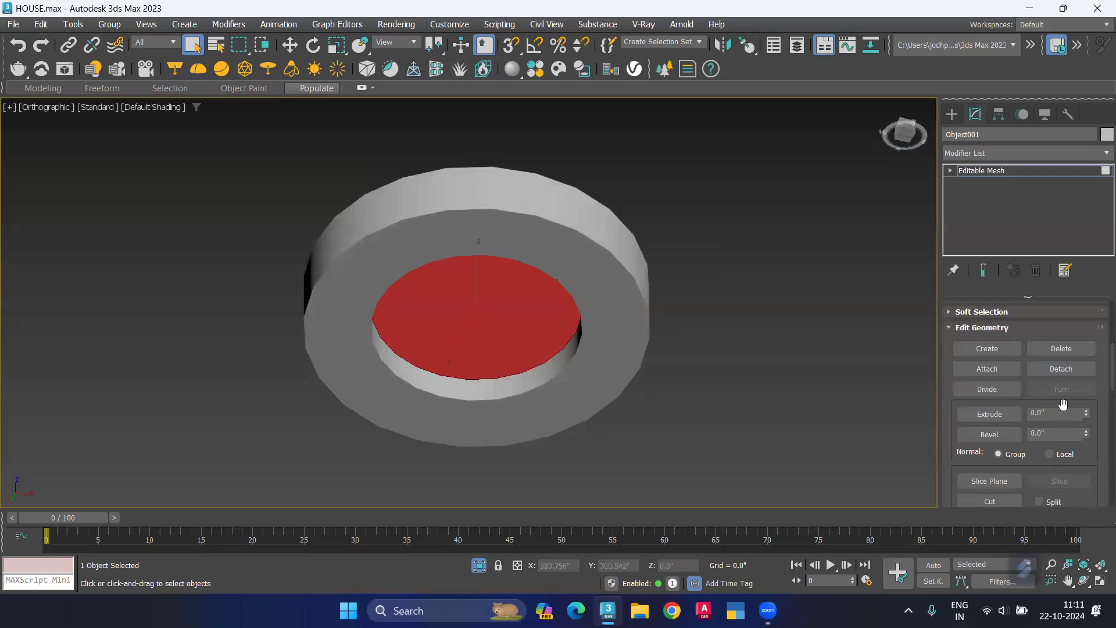
pyautogui.moveTo(1086, 414); pyautogui.dragTo(1086, 414)
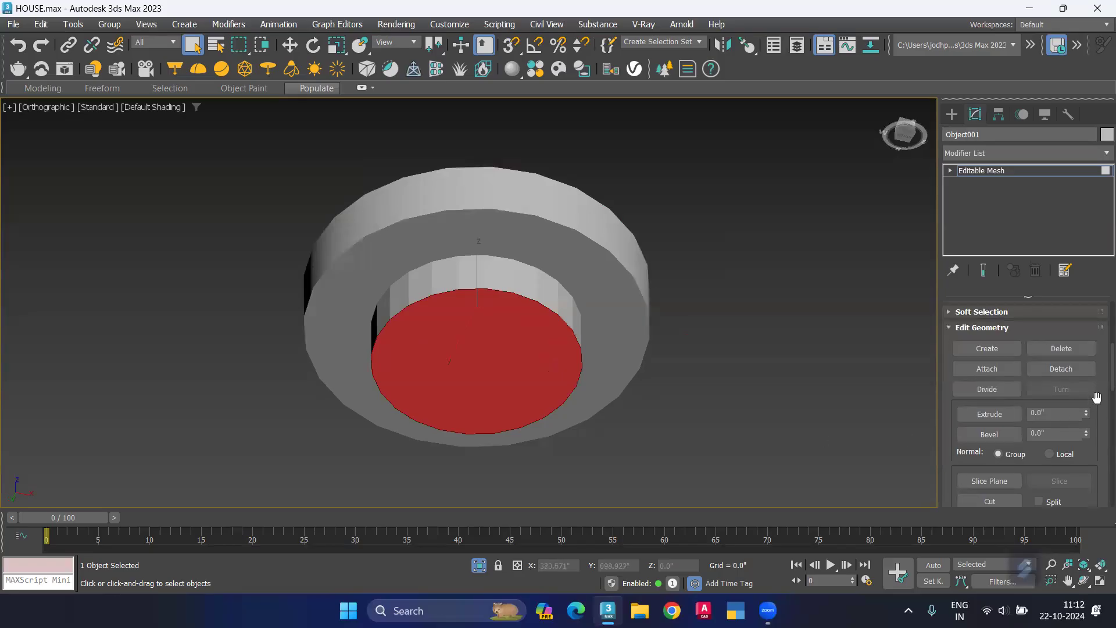
# Step: Leave polygon editing and isolate the extruded disc object
pyautogui.press('4')
pyautogui.click(828, 403)
pyautogui.click(541, 365)
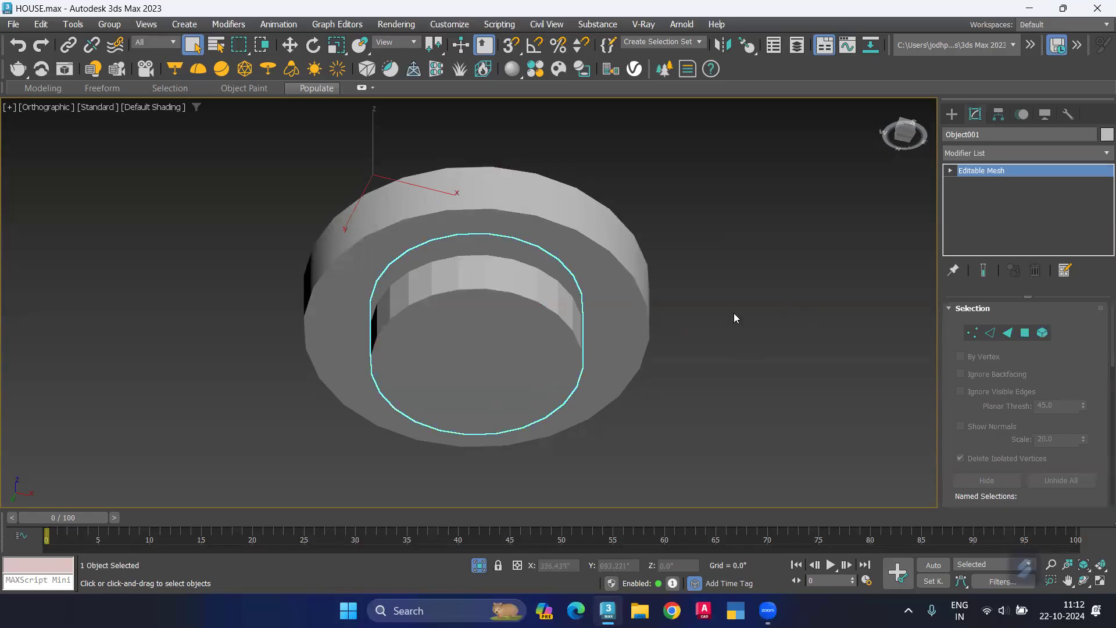
pyautogui.hotkey('alt', 'q')
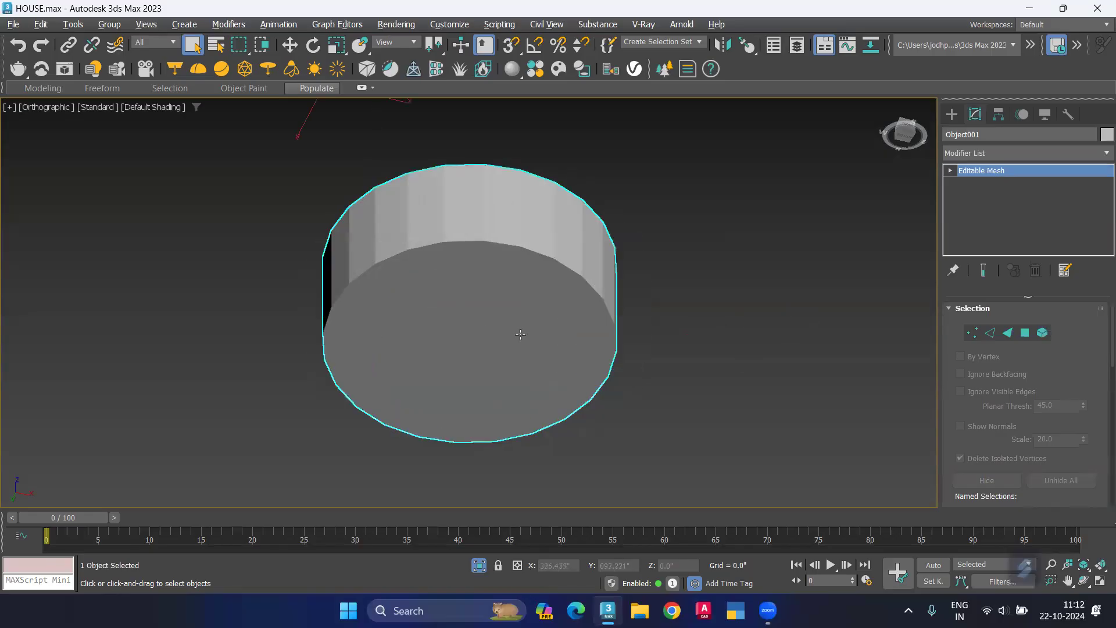
# Step: Convert the isolated disc object from an editable mesh to an editable poly
pyautogui.keyDown('alt'); pyautogui.moveTo(478, 353); pyautogui.dragTo(481, 428, button='middle'); pyautogui.keyUp('alt')
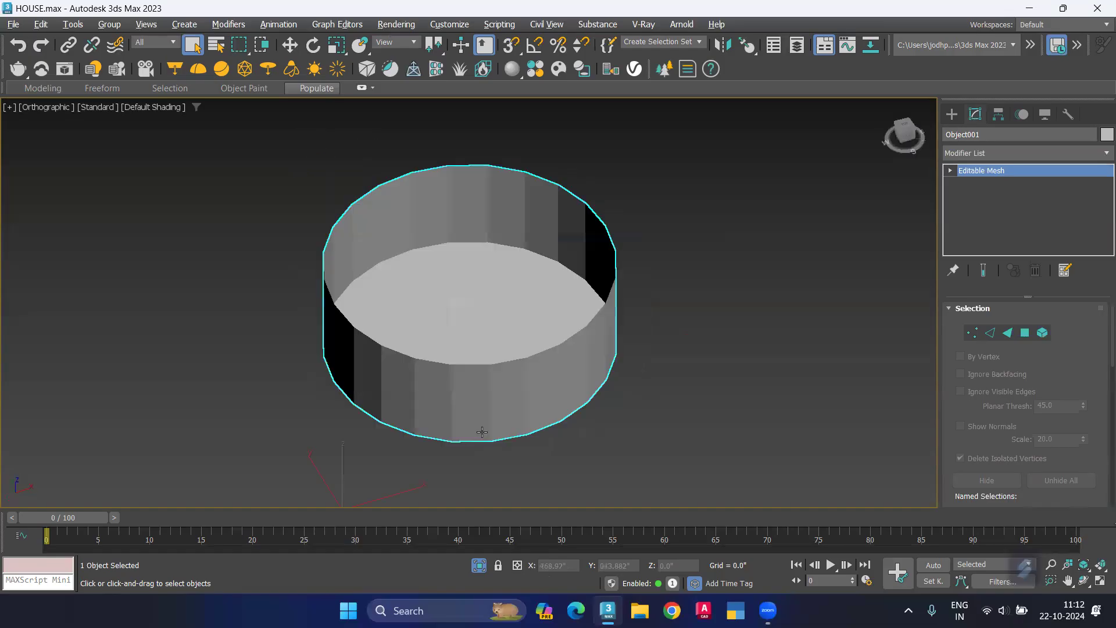
pyautogui.click(1002, 334)
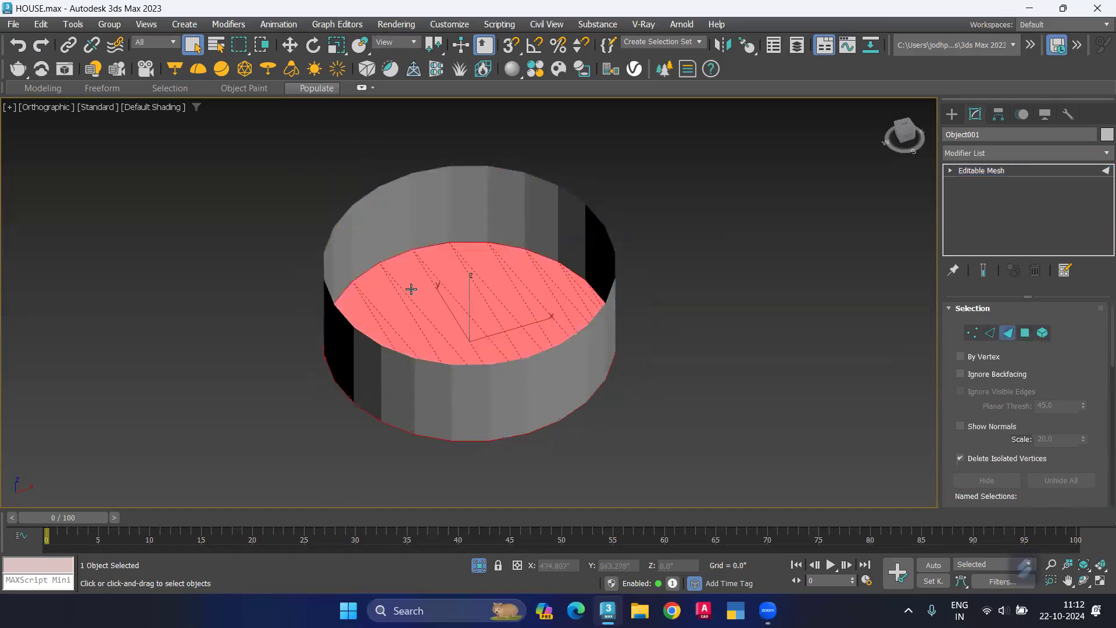
pyautogui.click(565, 191)
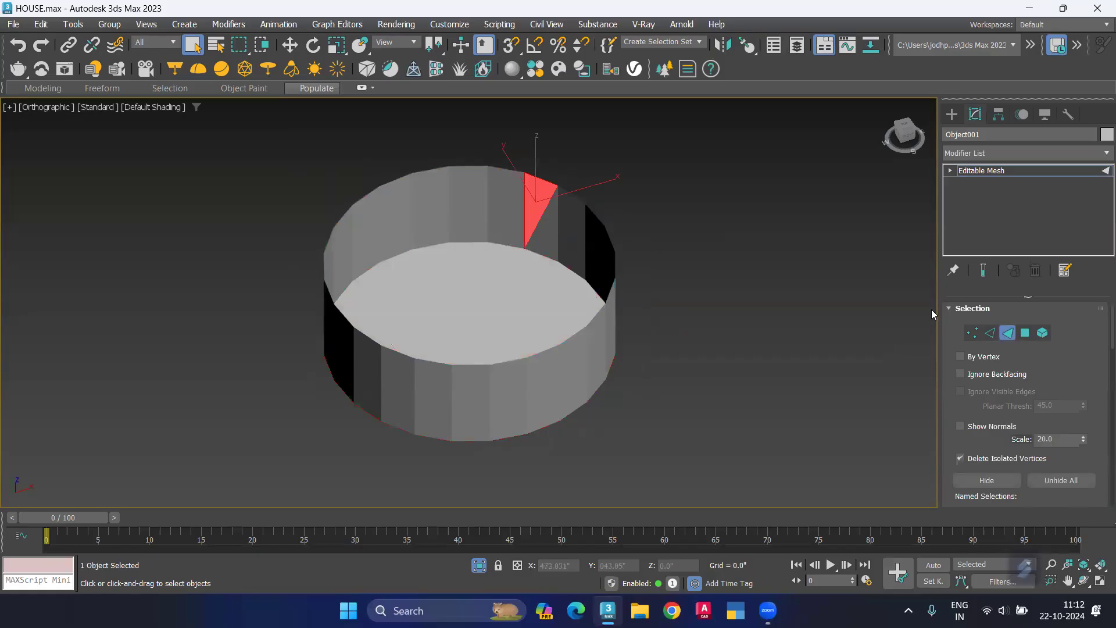
pyautogui.click(989, 332)
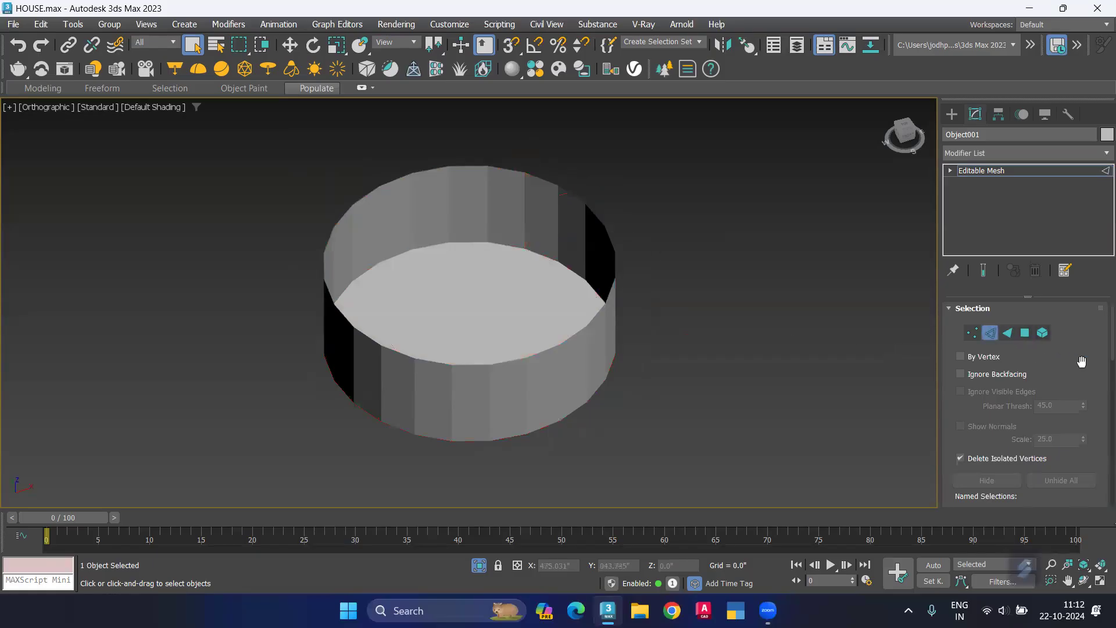
pyautogui.rightClick(1002, 174)
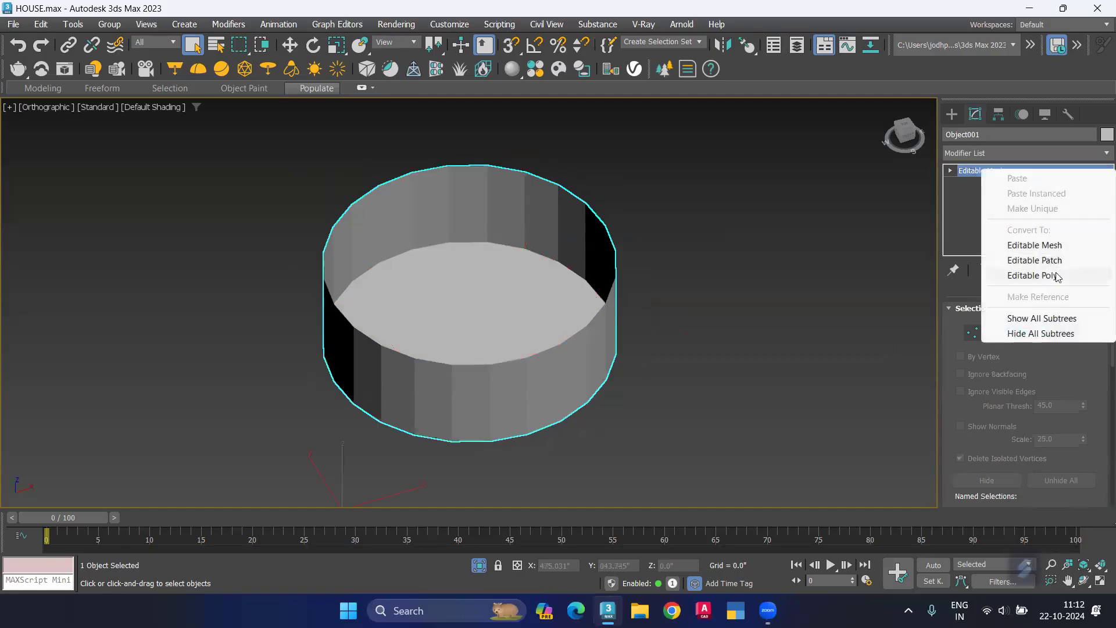
pyautogui.click(1052, 273)
# Step: Cap the open upper border of the disc object, leave border editing and deselect the object
pyautogui.press('2')
pyautogui.doubleClick(624, 278)
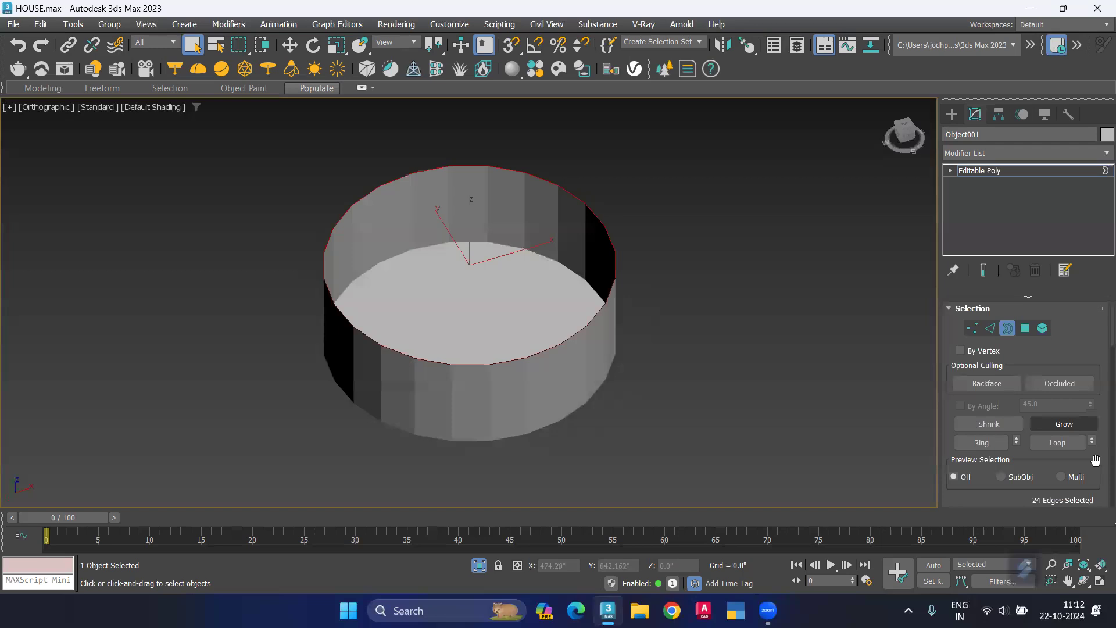
pyautogui.scroll(-5, 1103, 452)
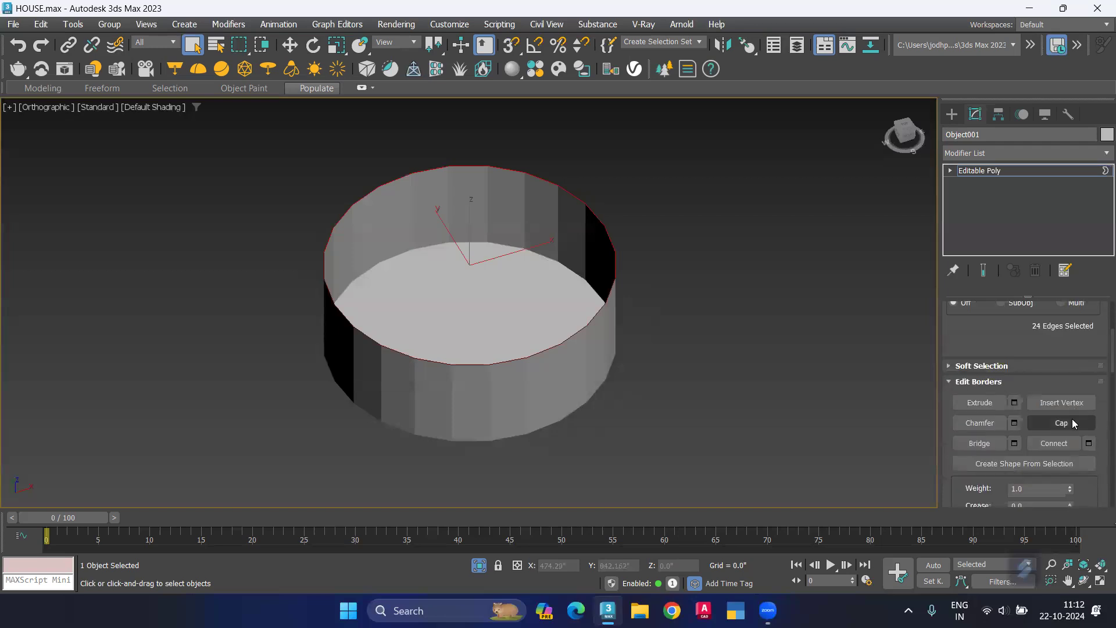
pyautogui.click(1072, 423)
pyautogui.click(755, 377)
pyautogui.scroll(5, 1098, 355)
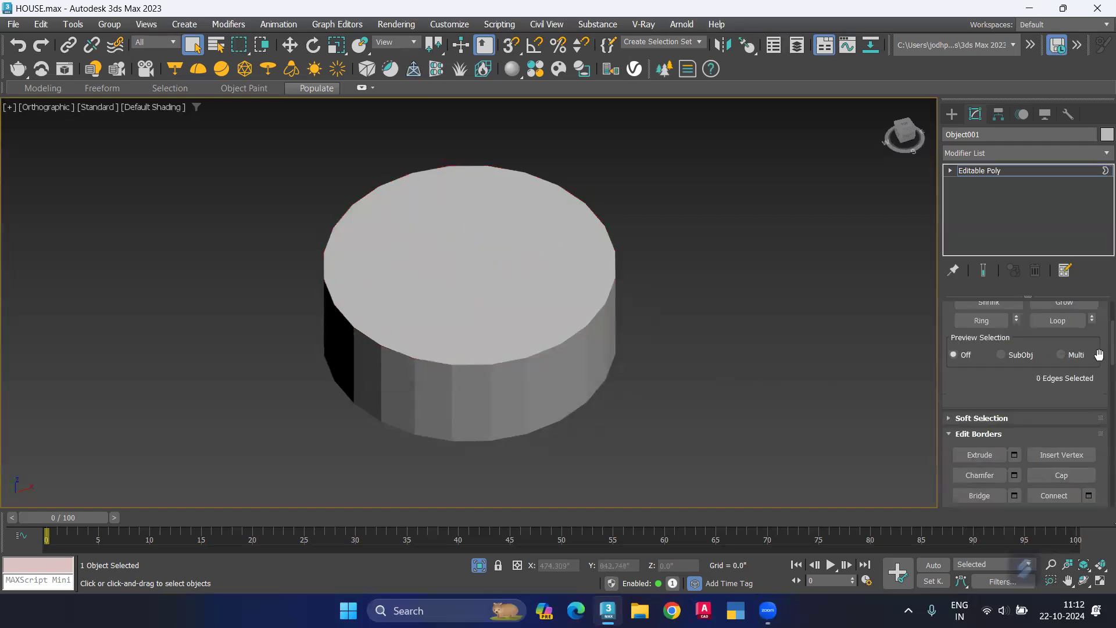
pyautogui.scroll(3, 1099, 354)
pyautogui.click(1007, 328)
pyautogui.click(653, 342)
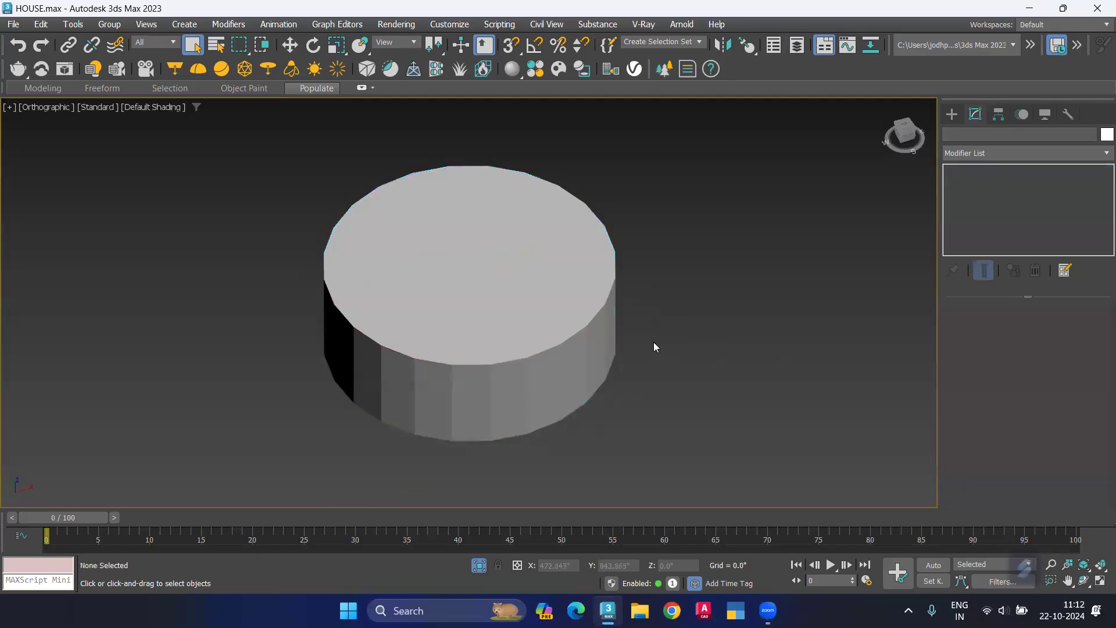
pyautogui.rightClick(661, 332)
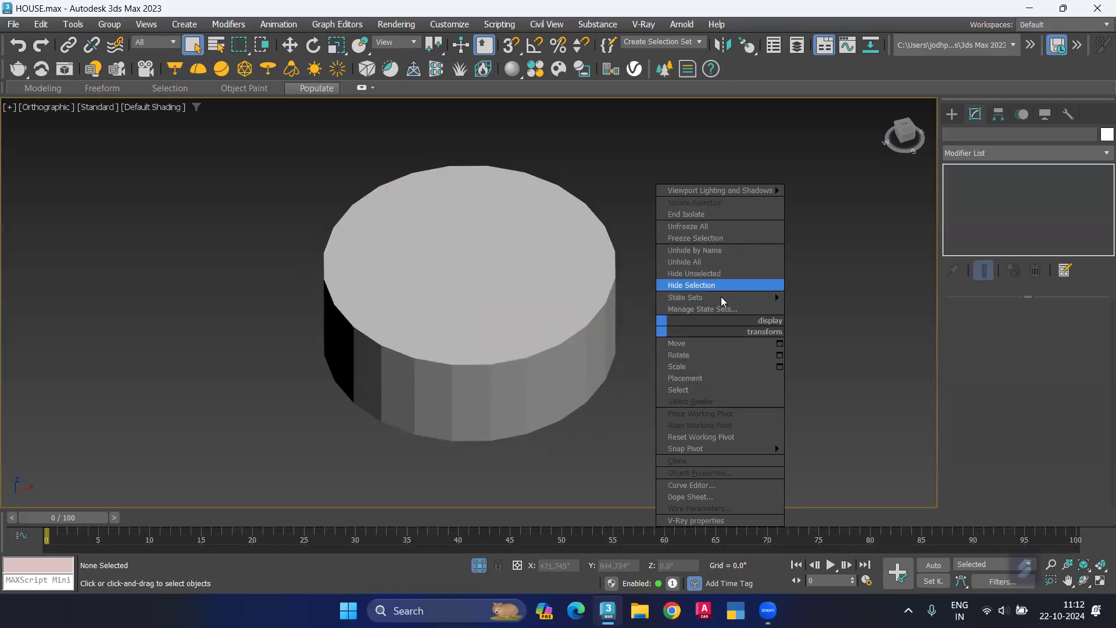
pyautogui.moveTo(720, 296)
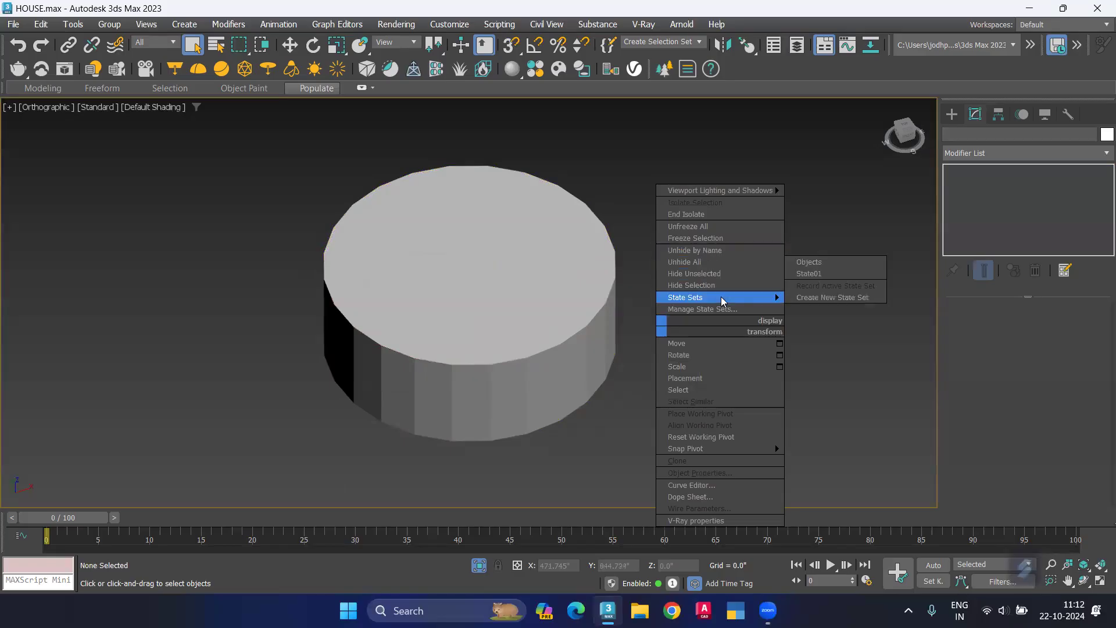
pyautogui.click(700, 259)
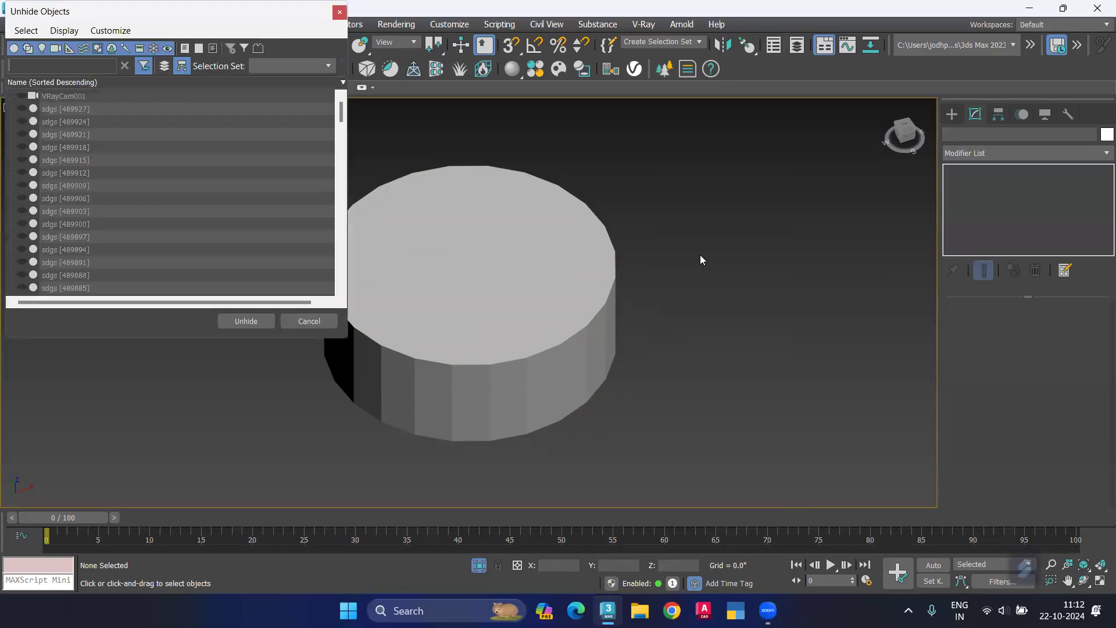
pyautogui.scroll(-10, 55, 200)
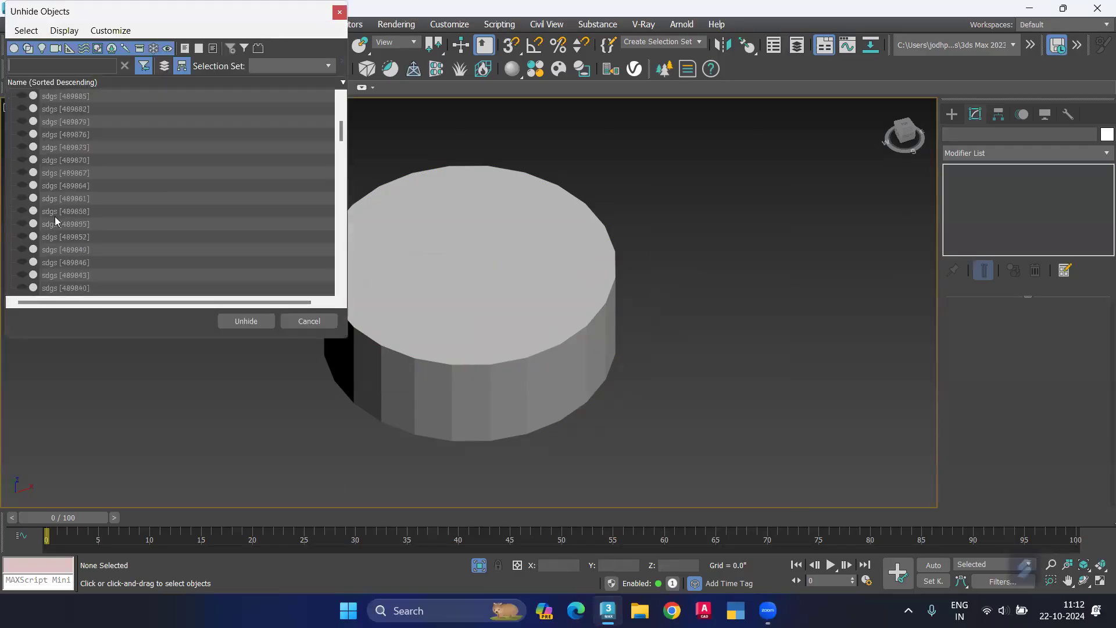
pyautogui.scroll(-15, 58, 222)
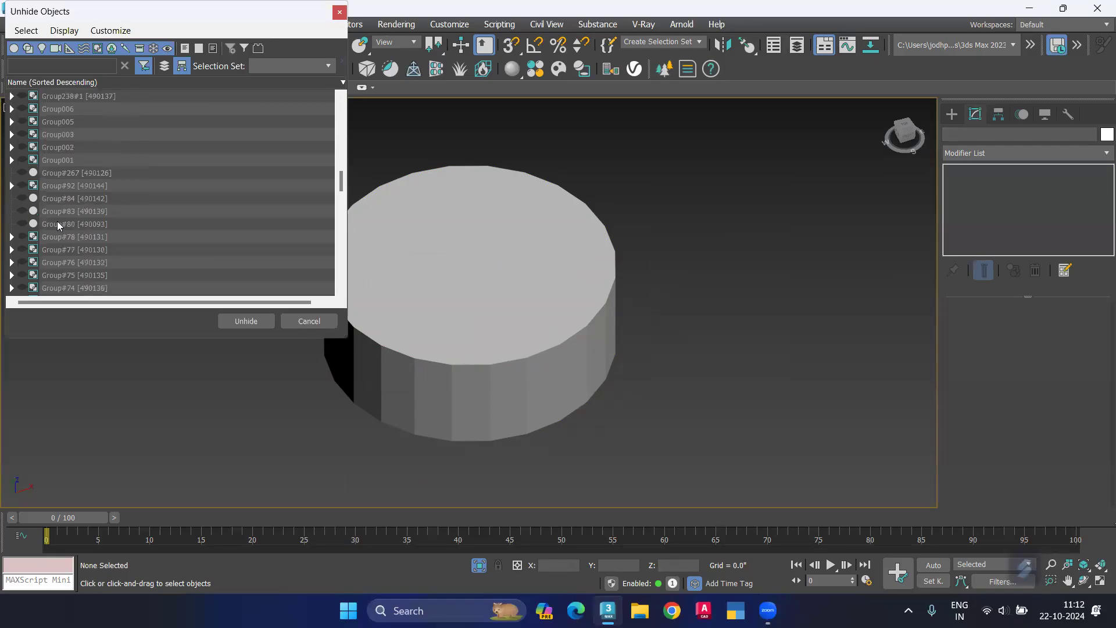
pyautogui.scroll(-10, 58, 224)
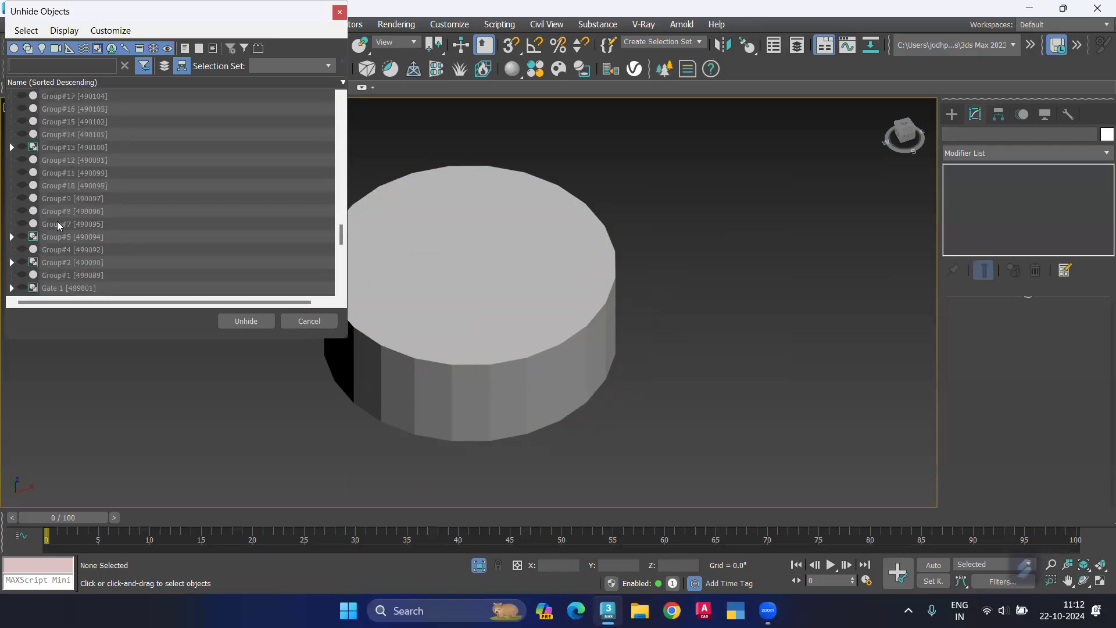
pyautogui.scroll(-3, 57, 224)
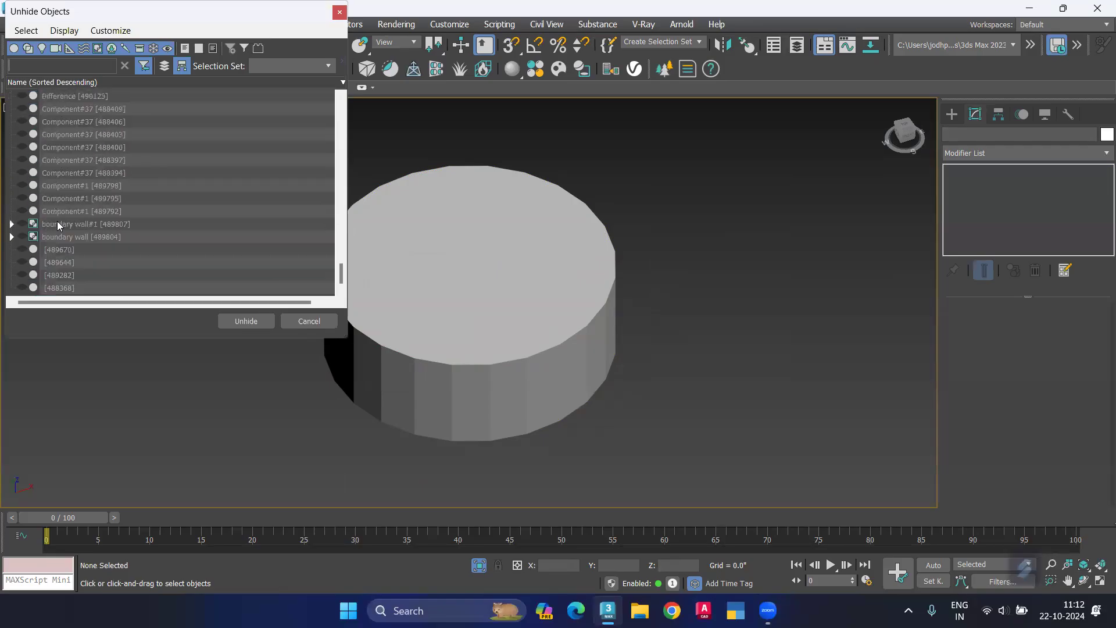
pyautogui.click(340, 12)
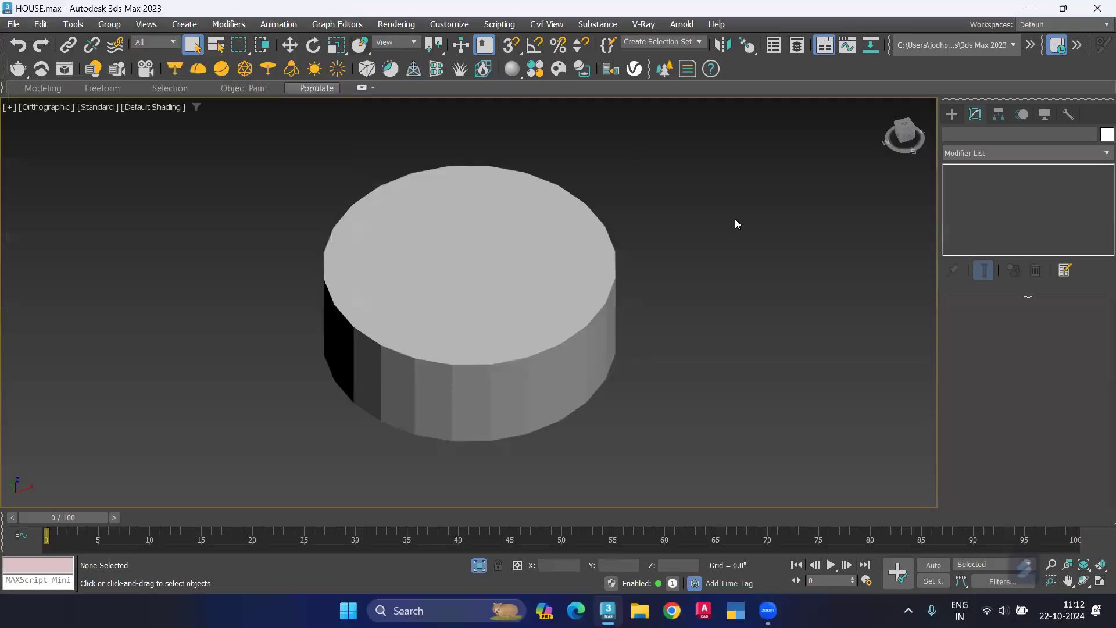
# Step: End the isolation and display the whole scene in a top wireframe view
pyautogui.rightClick(759, 241)
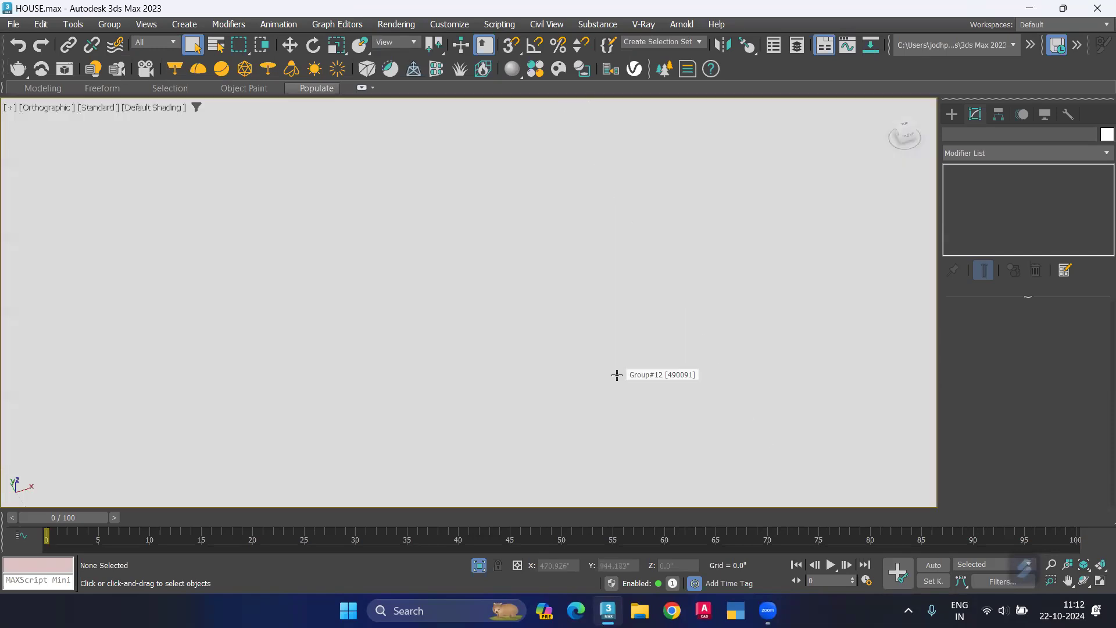
pyautogui.press('t')
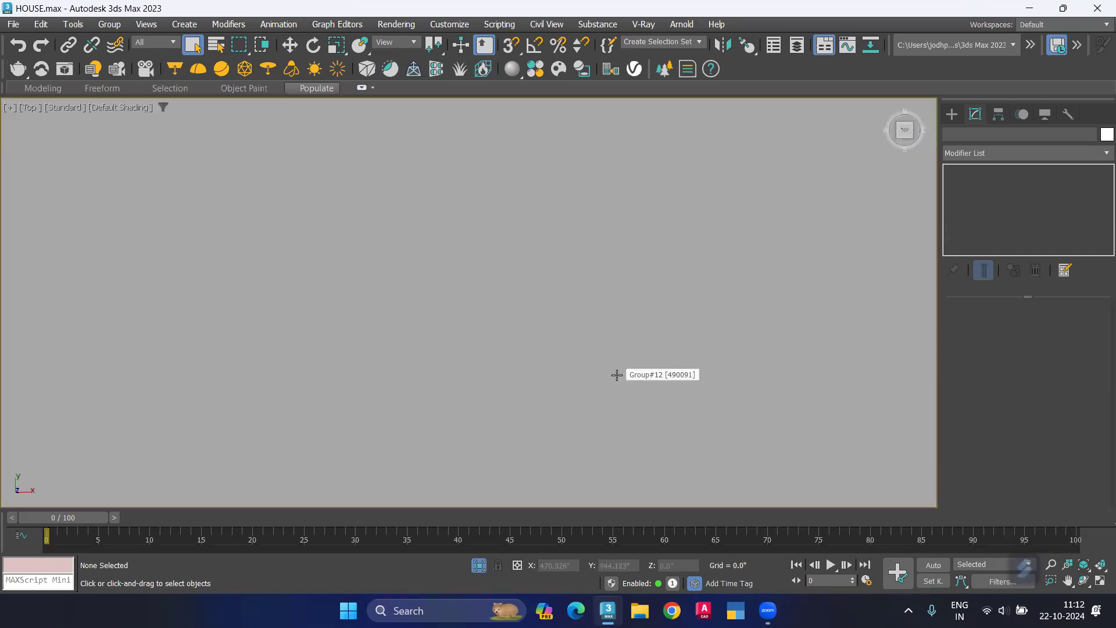
pyautogui.press('F3')
pyautogui.scroll(-4, 520, 355)
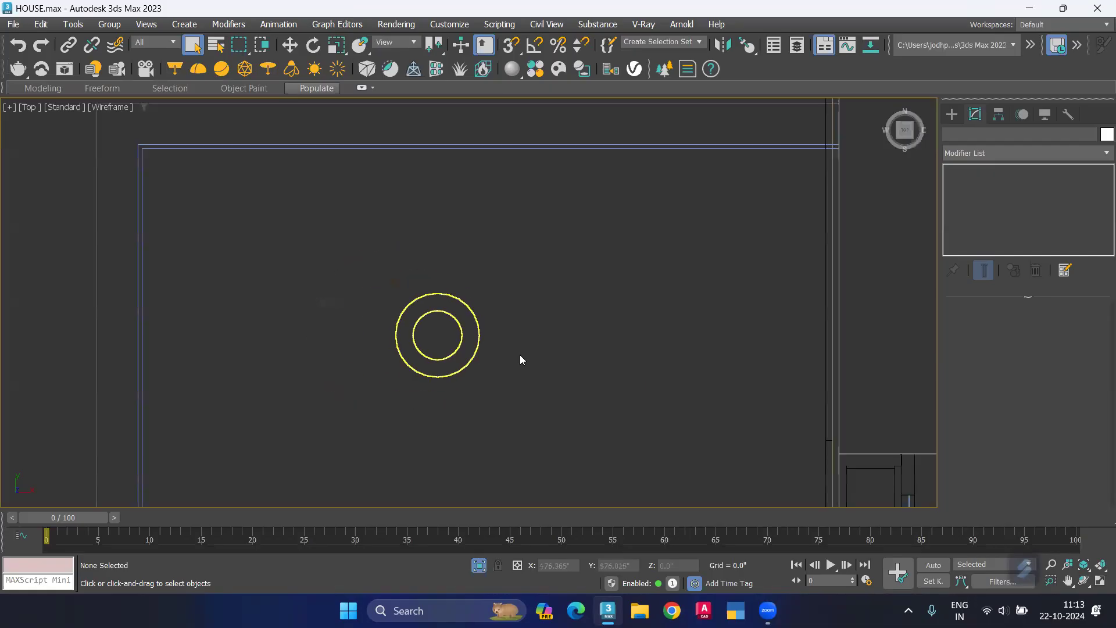
# Step: Isolate one downlight's outer ring together with its extruded inner disc, and show them shaded from the side
pyautogui.moveTo(524, 356)
pyautogui.mouseDown(button='middle')
pyautogui.moveTo(442, 373)
pyautogui.moveTo(197, 477)
pyautogui.mouseUp(button='middle')
pyautogui.moveTo(656, 411); pyautogui.dragTo(577, 466, button='middle')
pyautogui.scroll(8, 702, 168)
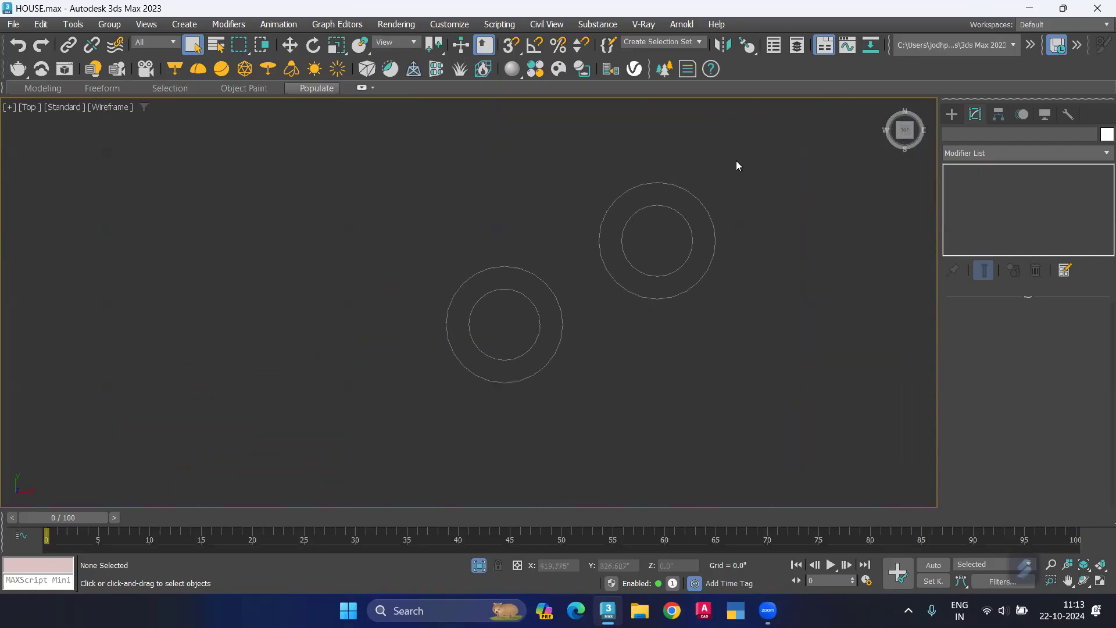
pyautogui.moveTo(733, 162); pyautogui.dragTo(581, 331)
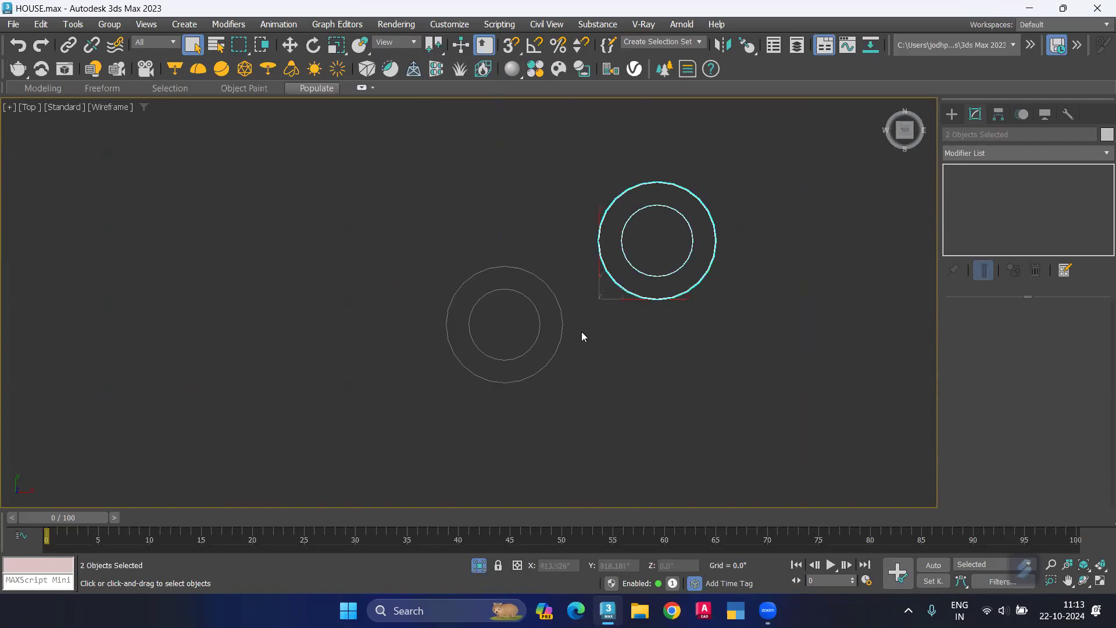
pyautogui.press('z')
pyautogui.keyDown('alt'); pyautogui.moveTo(446, 384); pyautogui.dragTo(649, 339, button='middle'); pyautogui.keyUp('alt')
pyautogui.click(649, 339)
pyautogui.press('F3')
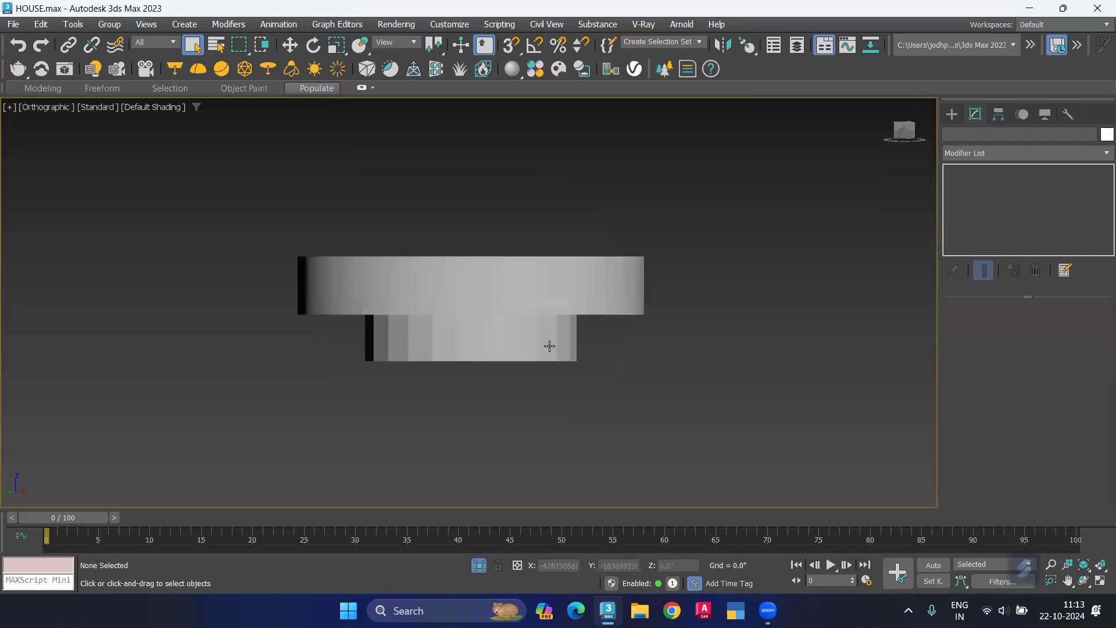
pyautogui.click(548, 343)
pyautogui.click(804, 342)
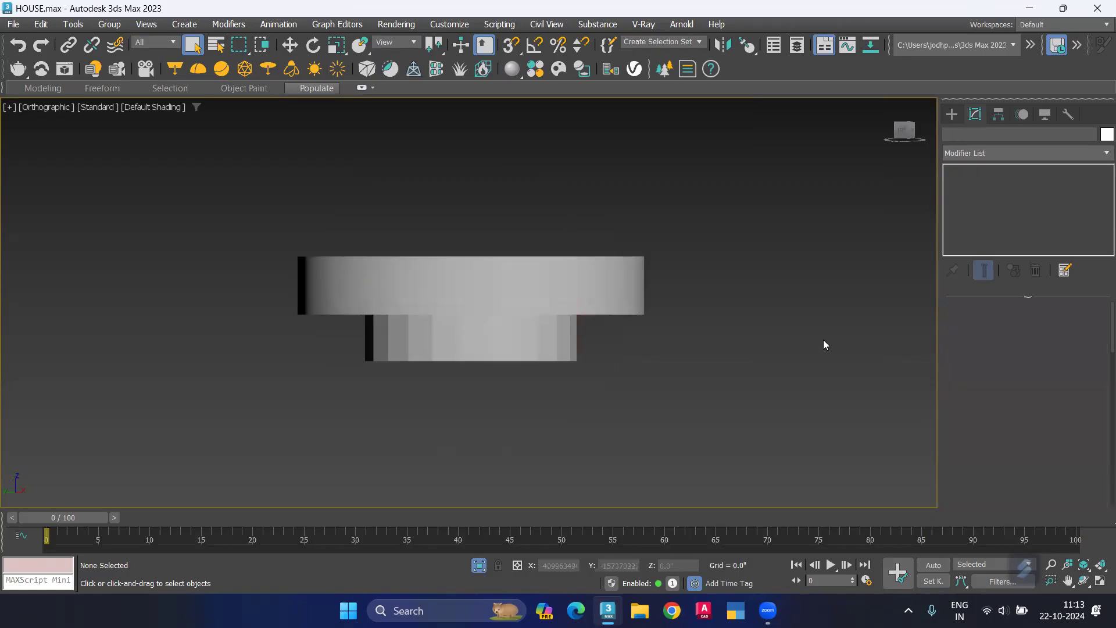
# Step: Start creating a VRayLight and set its type to Mesh
pyautogui.click(951, 114)
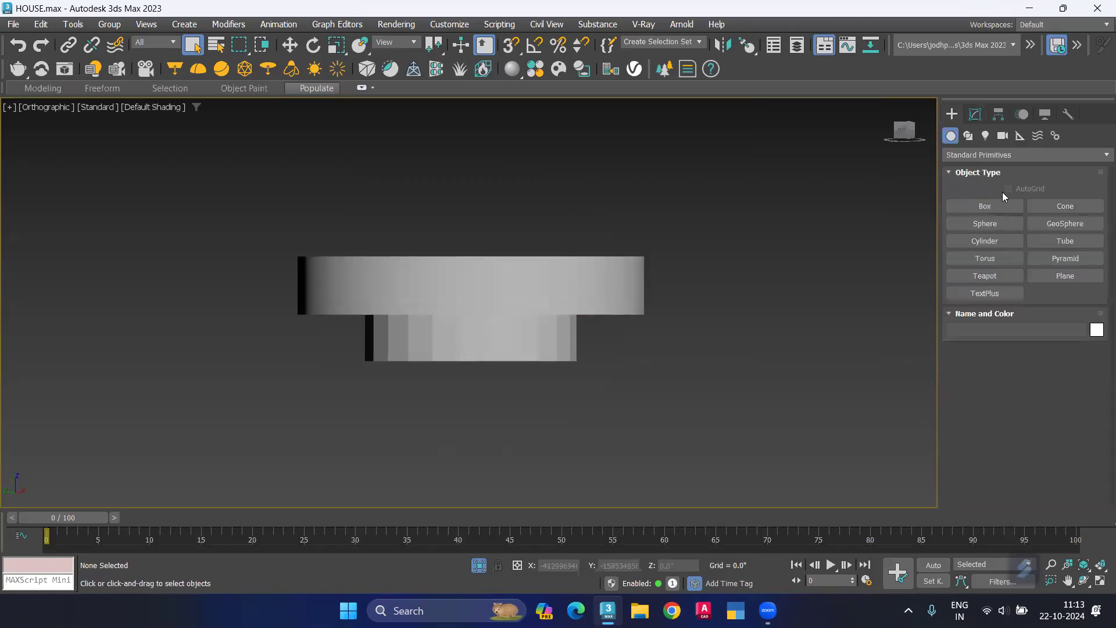
pyautogui.click(985, 135)
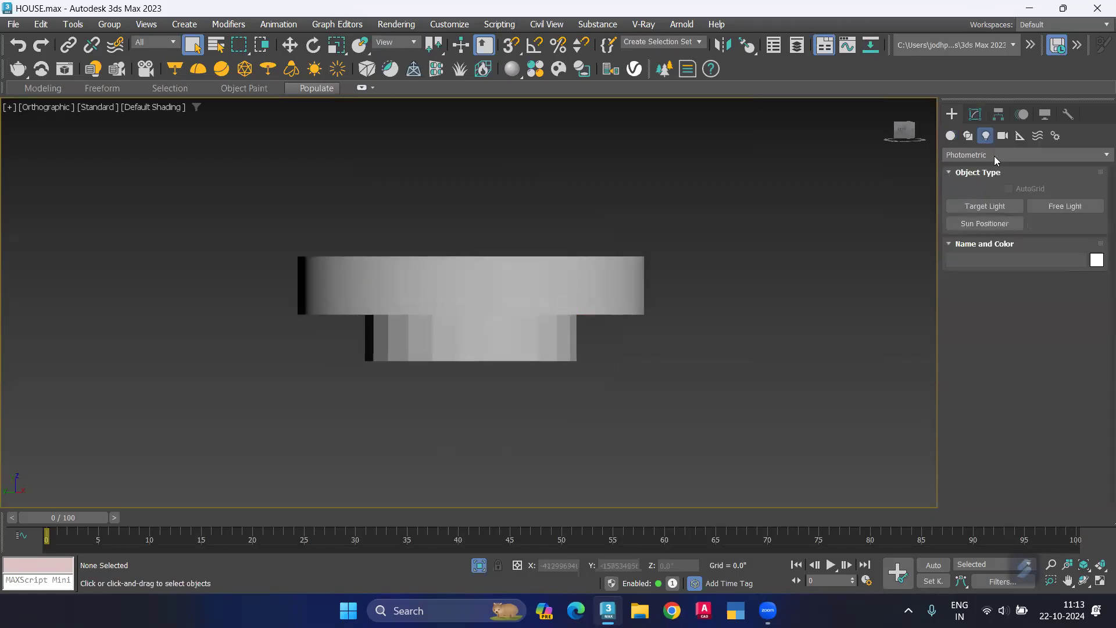
pyautogui.click(961, 157)
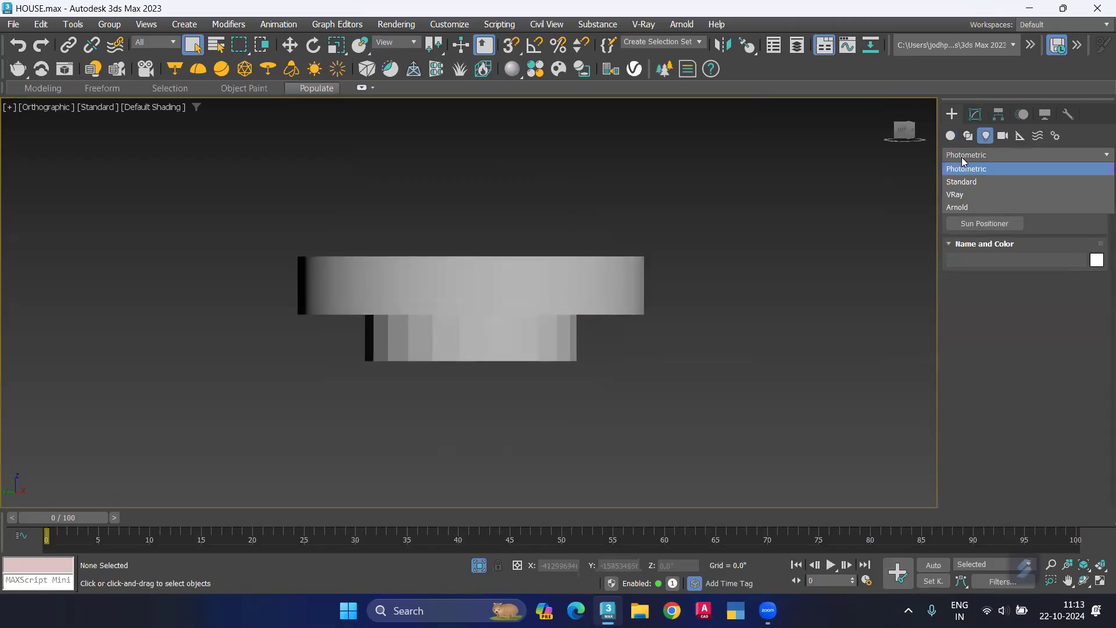
pyautogui.click(979, 198)
pyautogui.click(994, 206)
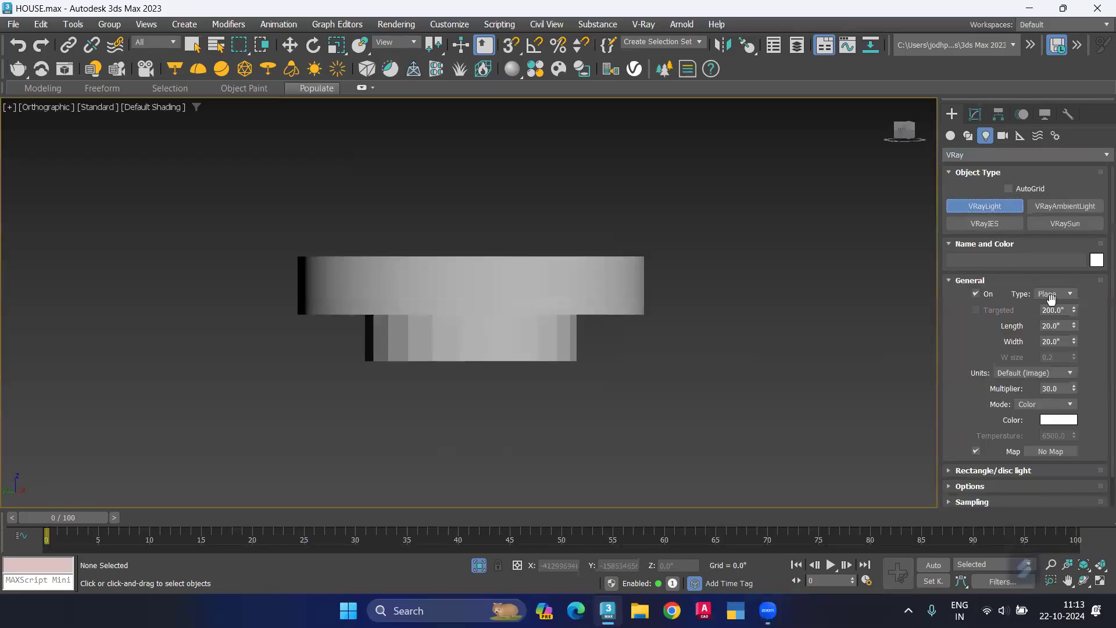
pyautogui.click(1054, 296)
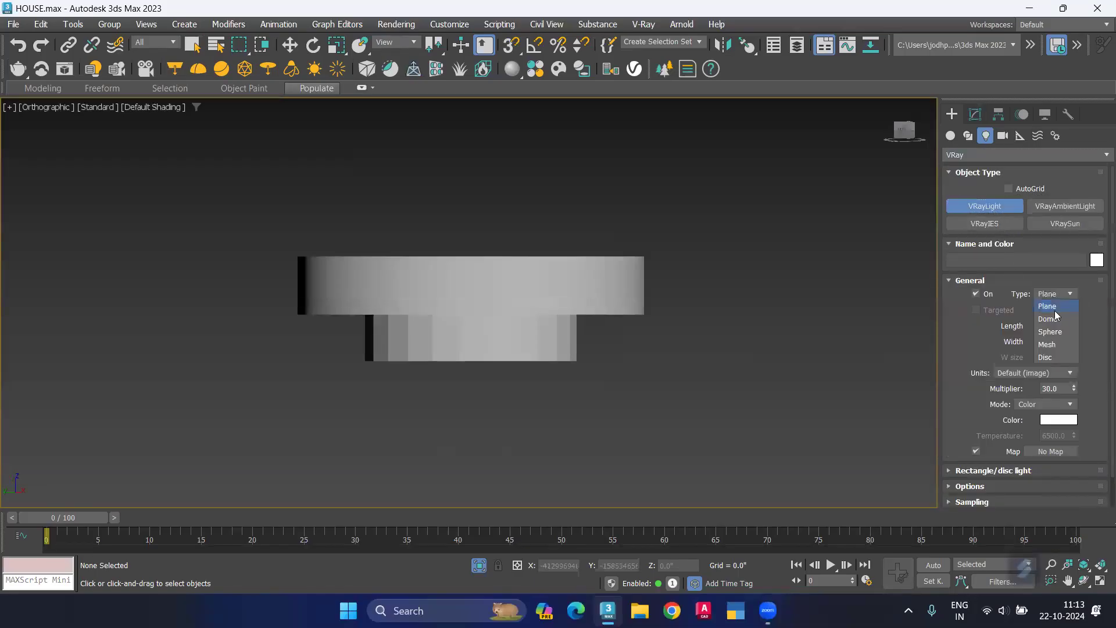
pyautogui.click(1063, 344)
# Step: Examine the mesh light options of the VRayLight, then leave light creation
pyautogui.moveTo(748, 332); pyautogui.dragTo(448, 356, button='middle')
pyautogui.scroll(-5, 448, 356)
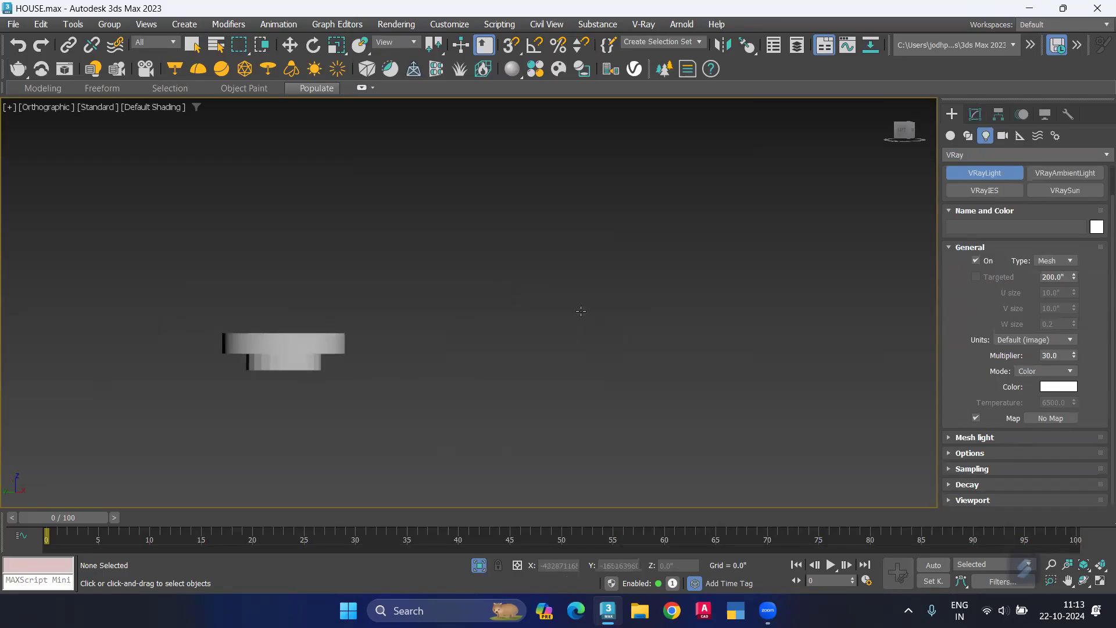
pyautogui.scroll(-8, 572, 330)
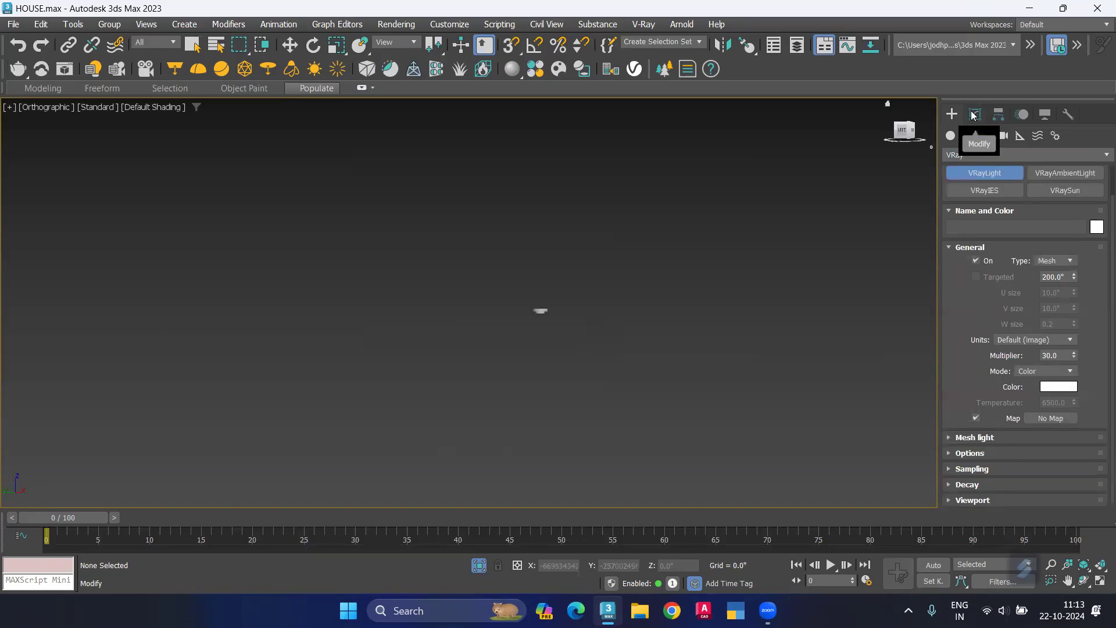
pyautogui.click(949, 438)
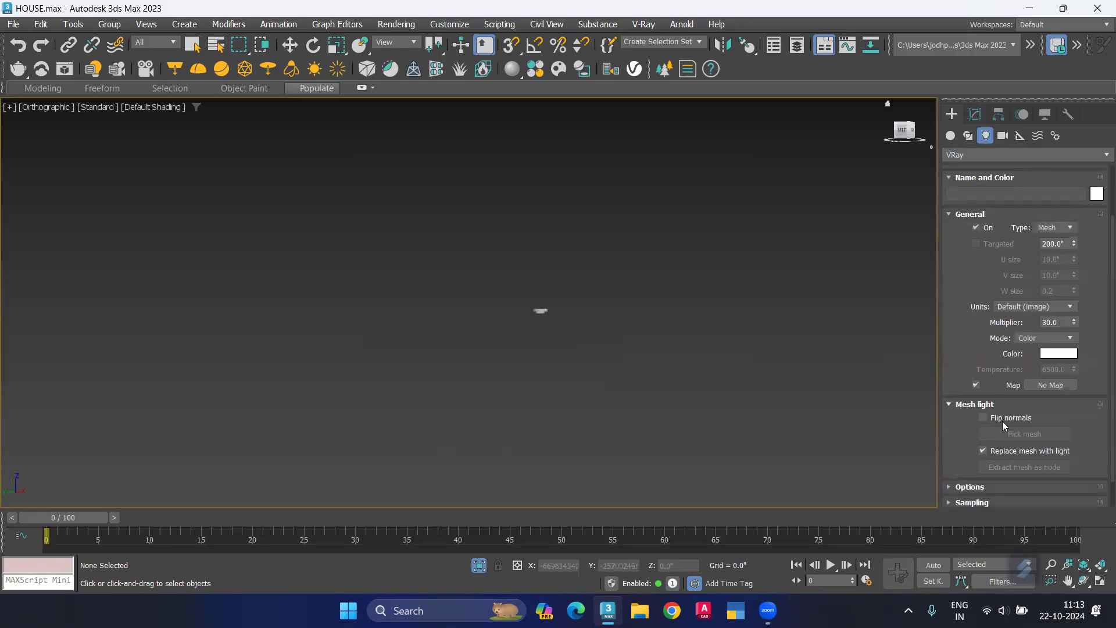
pyautogui.click(975, 115)
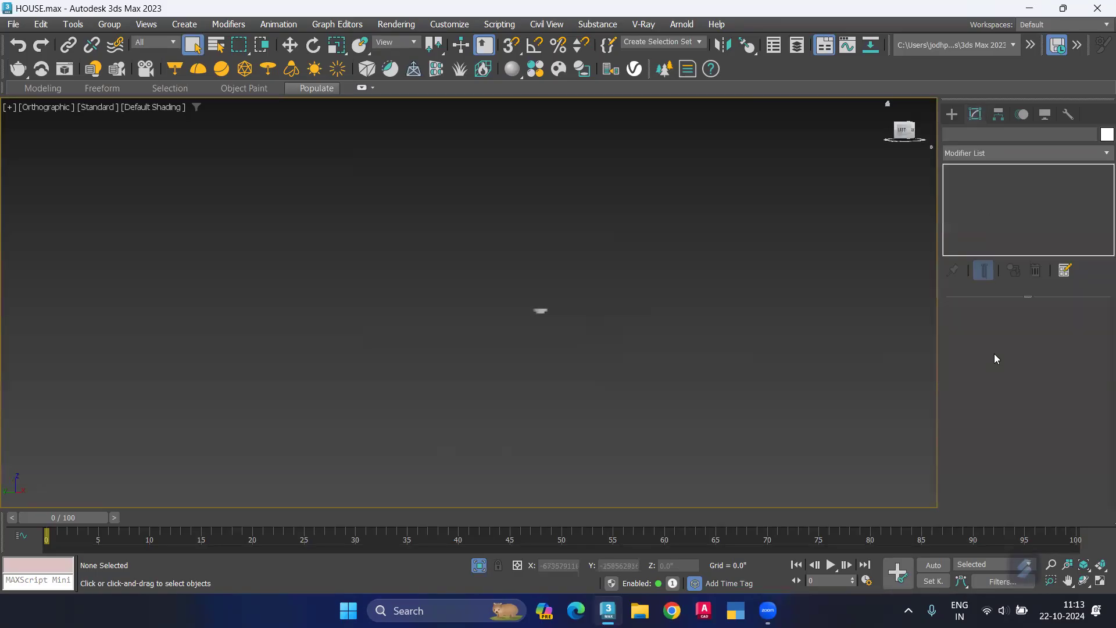
# Step: Create a mesh-type VRayLight beside the isolated downlight in a top view
pyautogui.scroll(6, 539, 311)
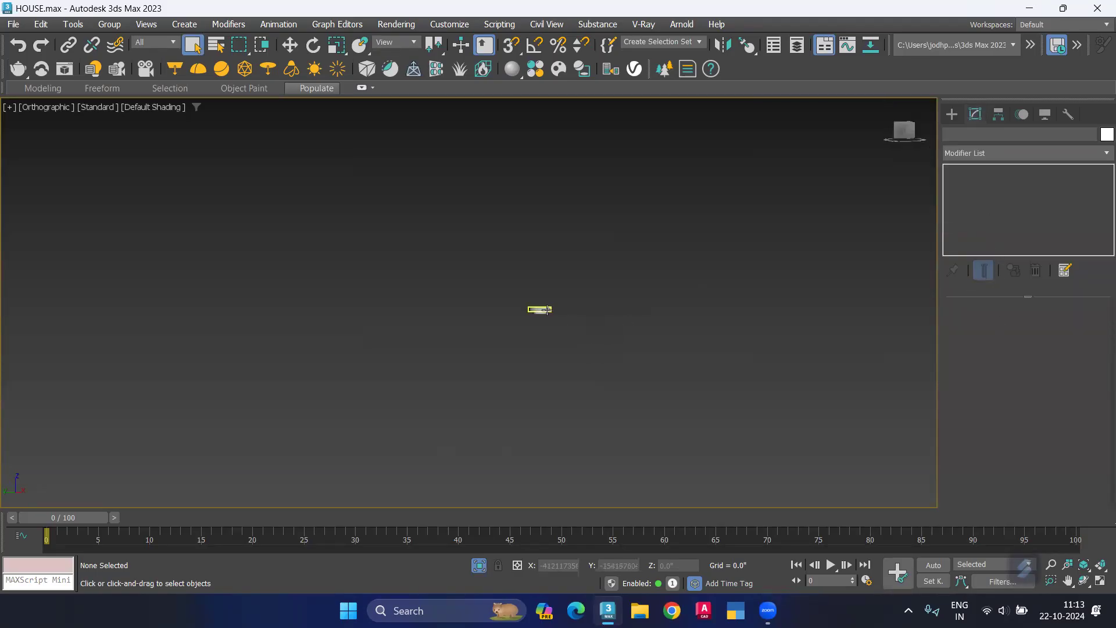
pyautogui.click(952, 114)
pyautogui.click(989, 207)
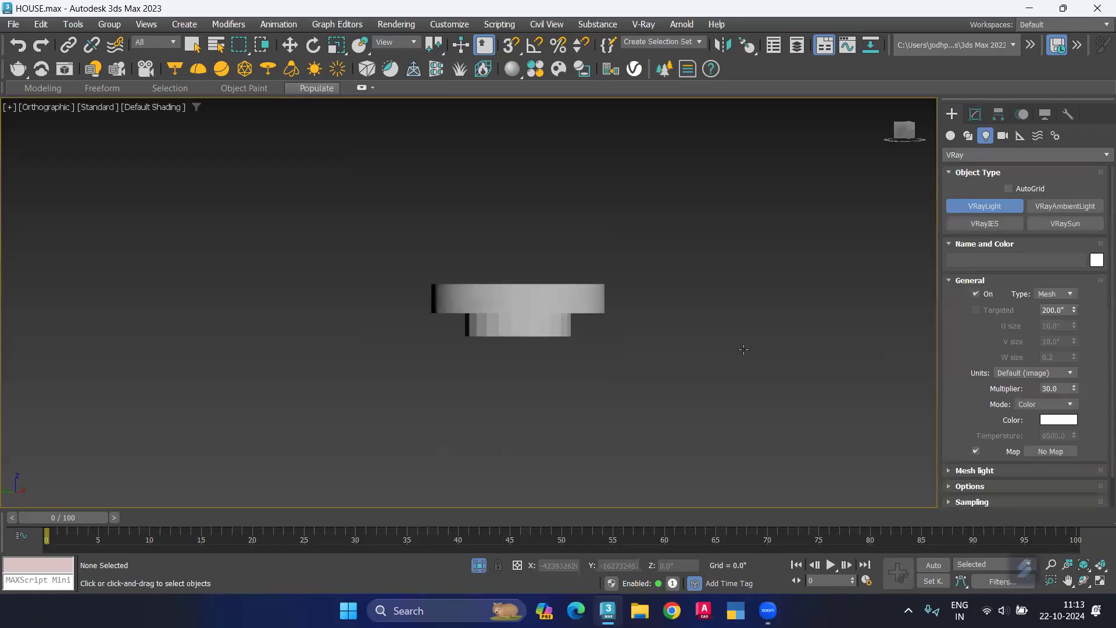
pyautogui.press('t')
pyautogui.scroll(-5, 667, 337)
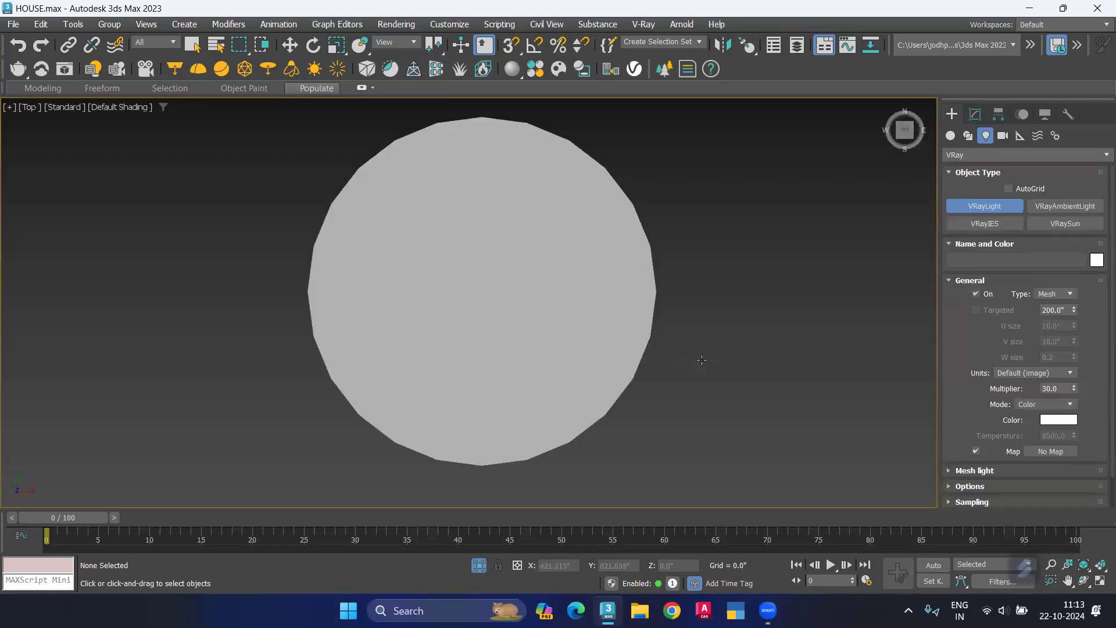
pyautogui.click(783, 321)
pyautogui.scroll(-3, 783, 358)
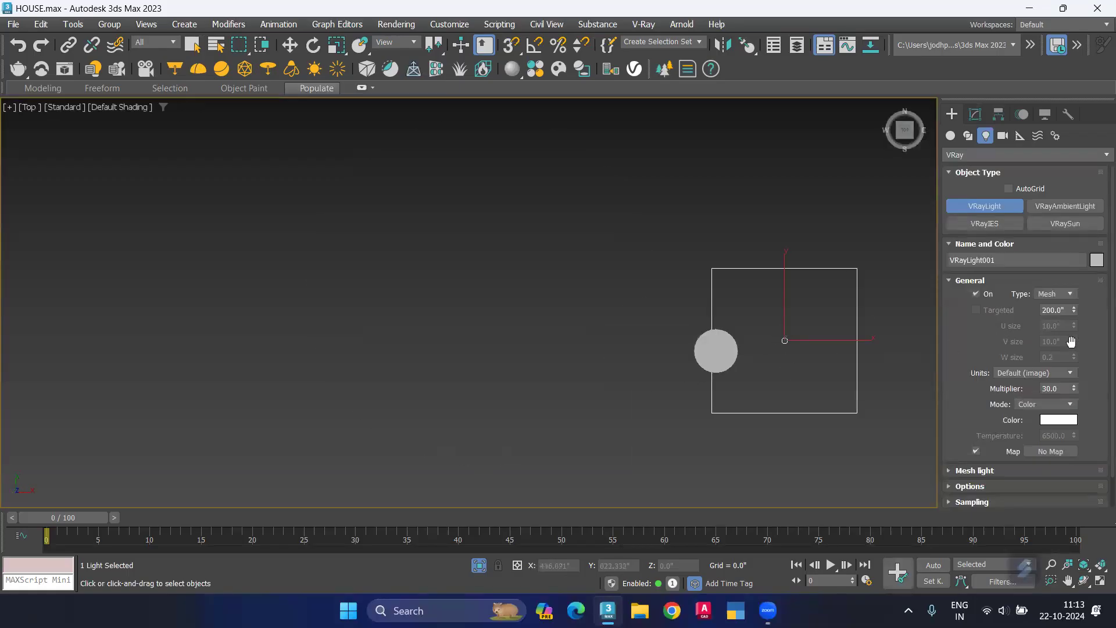
# Step: Try the downlight's outer ring as the VRayLight's mesh, then undo that pick
pyautogui.click(953, 471)
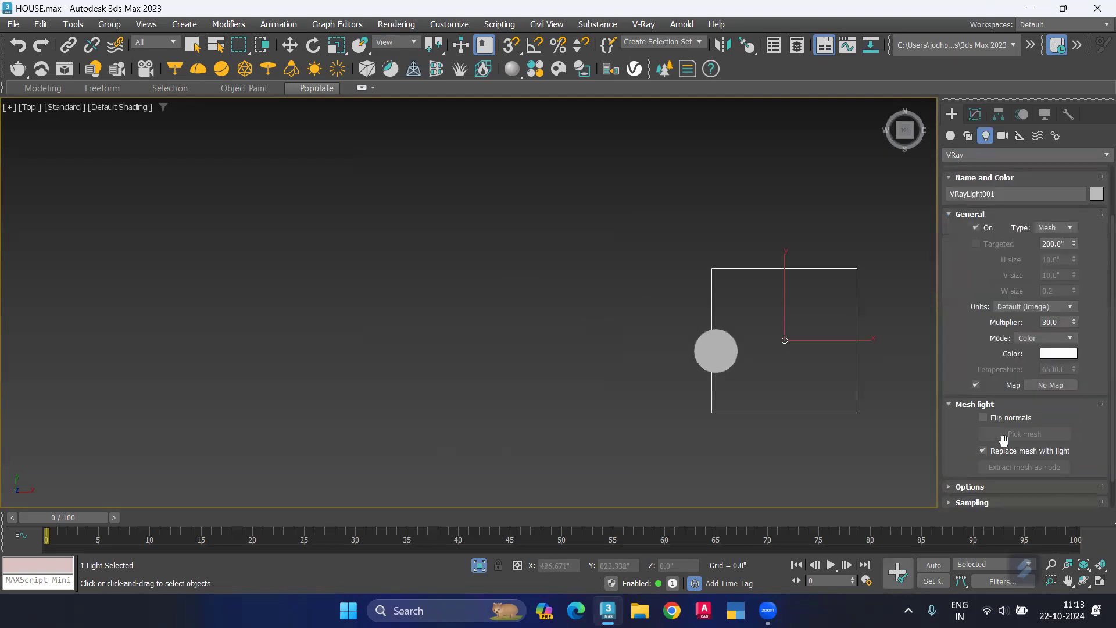
pyautogui.click(981, 114)
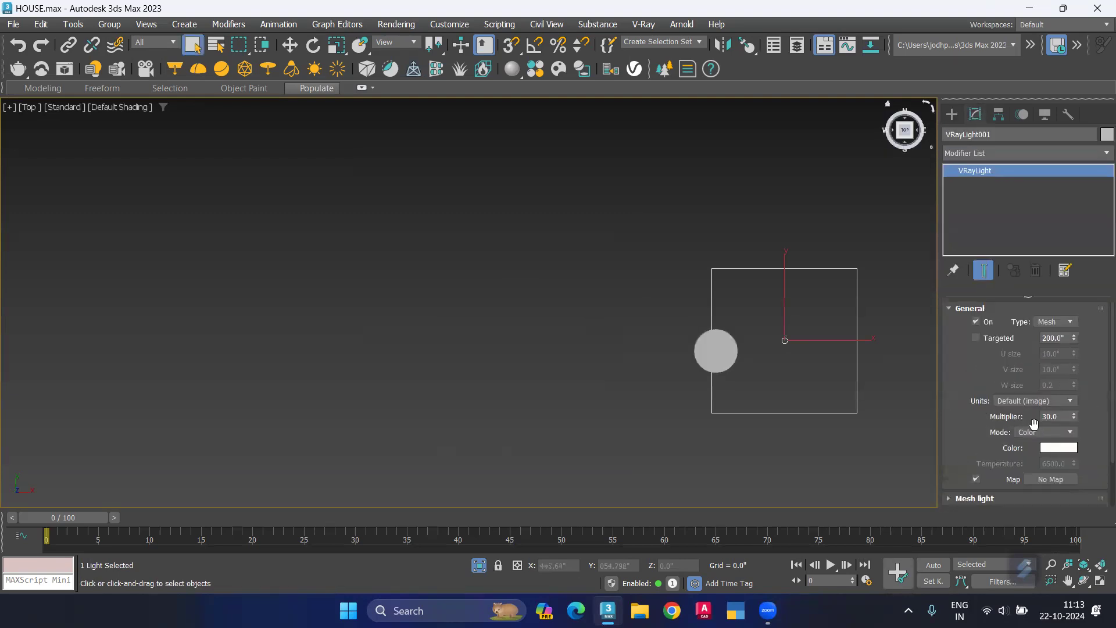
pyautogui.scroll(-2, 1031, 427)
pyautogui.click(1016, 435)
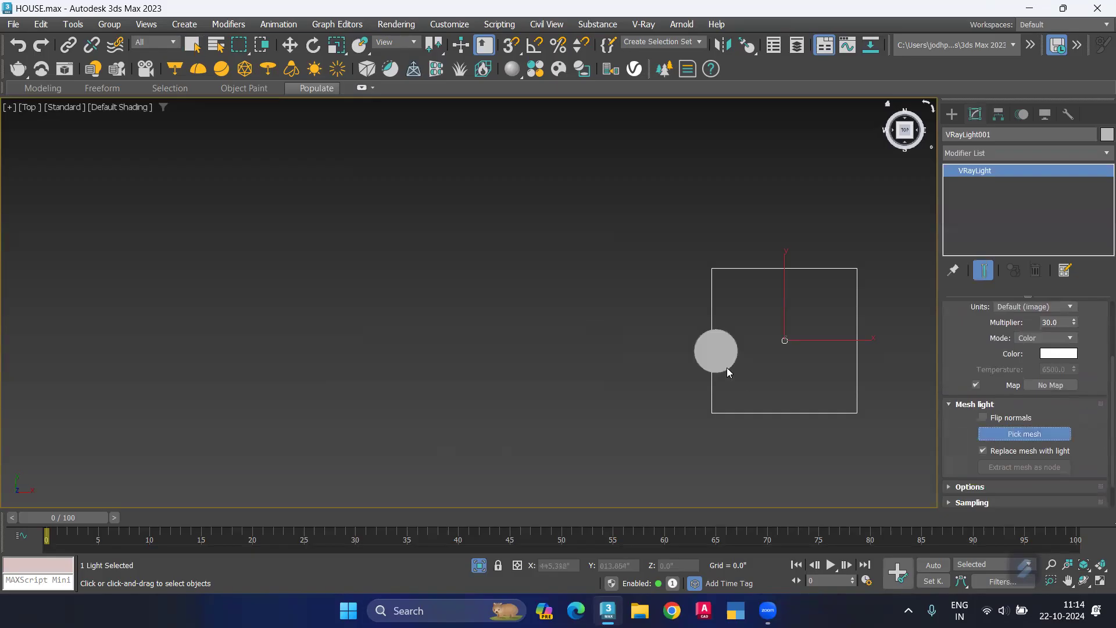
pyautogui.click(715, 351)
pyautogui.scroll(3, 713, 350)
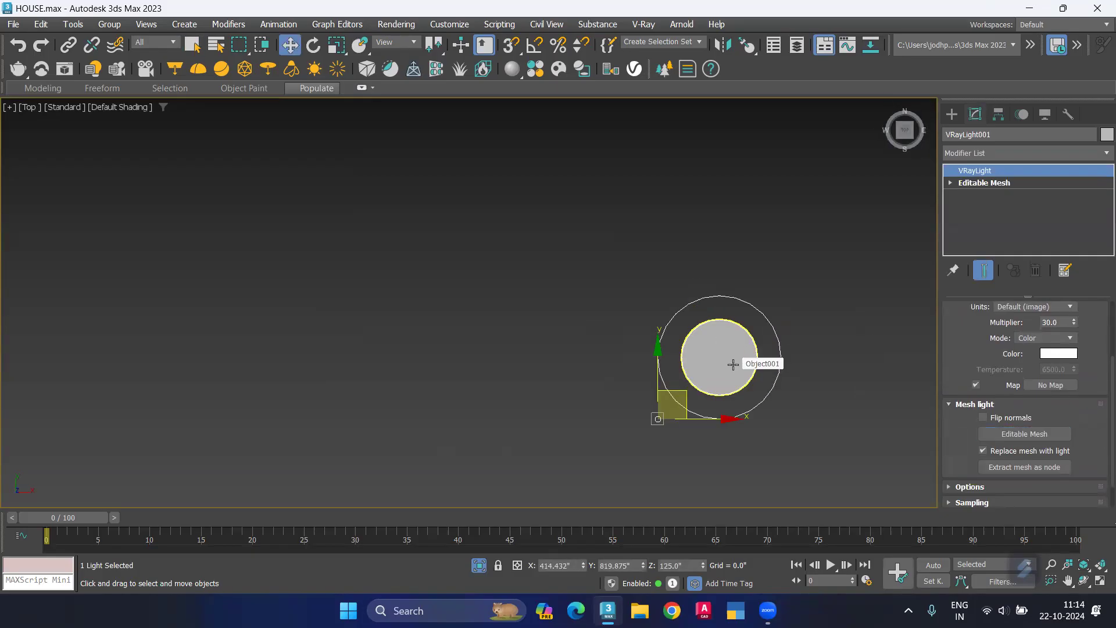
pyautogui.hotkey('ctrl', 'z')
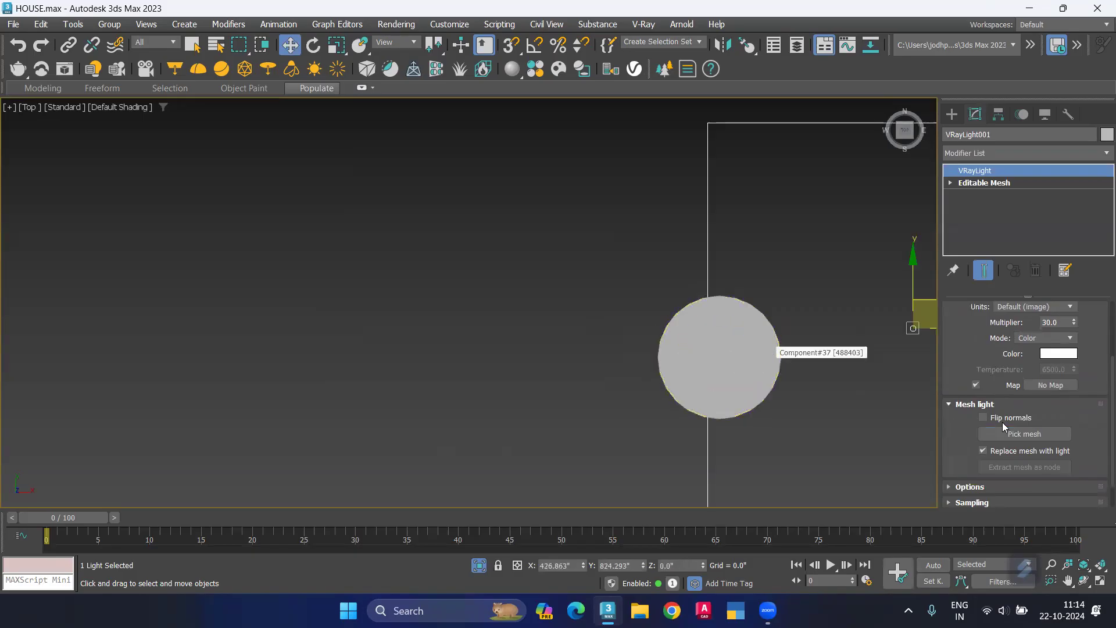
# Step: Assign the downlight's inner disc as the VRayLight's mesh and end the isolation
pyautogui.click(1026, 435)
pyautogui.click(731, 344)
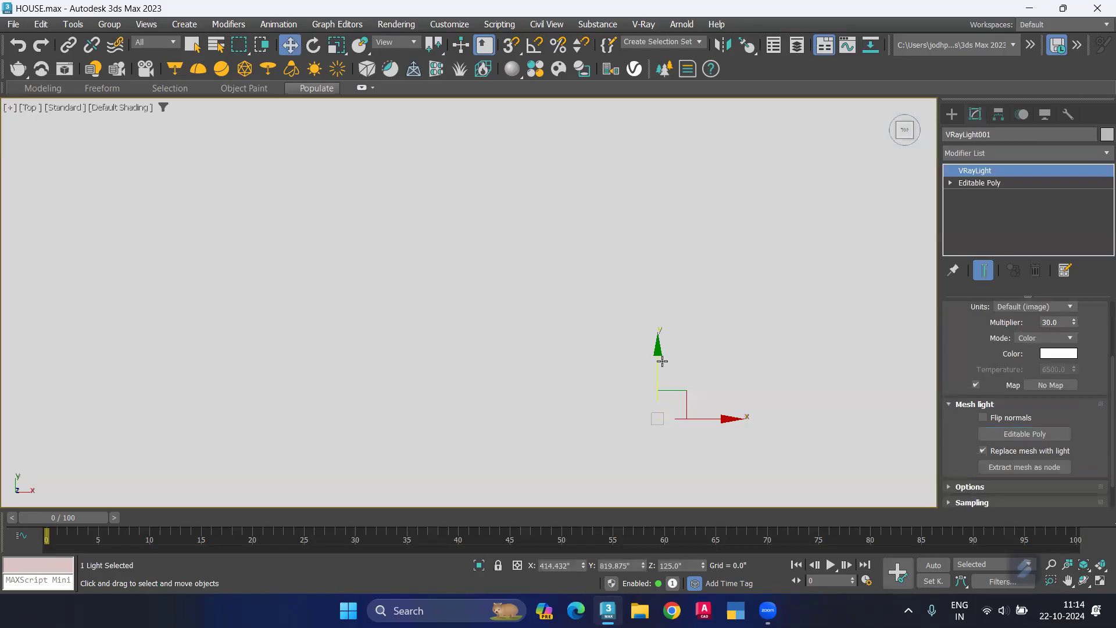
pyautogui.keyDown('alt'); pyautogui.moveTo(661, 358); pyautogui.dragTo(837, 223, button='middle'); pyautogui.keyUp('alt')
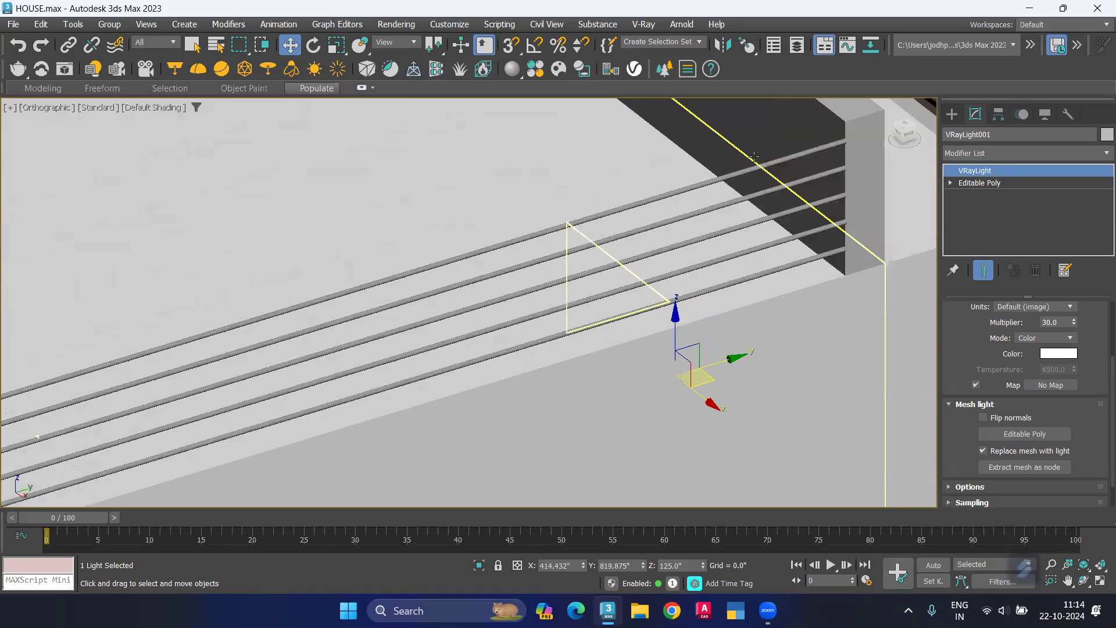
# Step: Display the whole scene in a top wireframe view and locate the downlight that holds the mesh light
pyautogui.press('t')
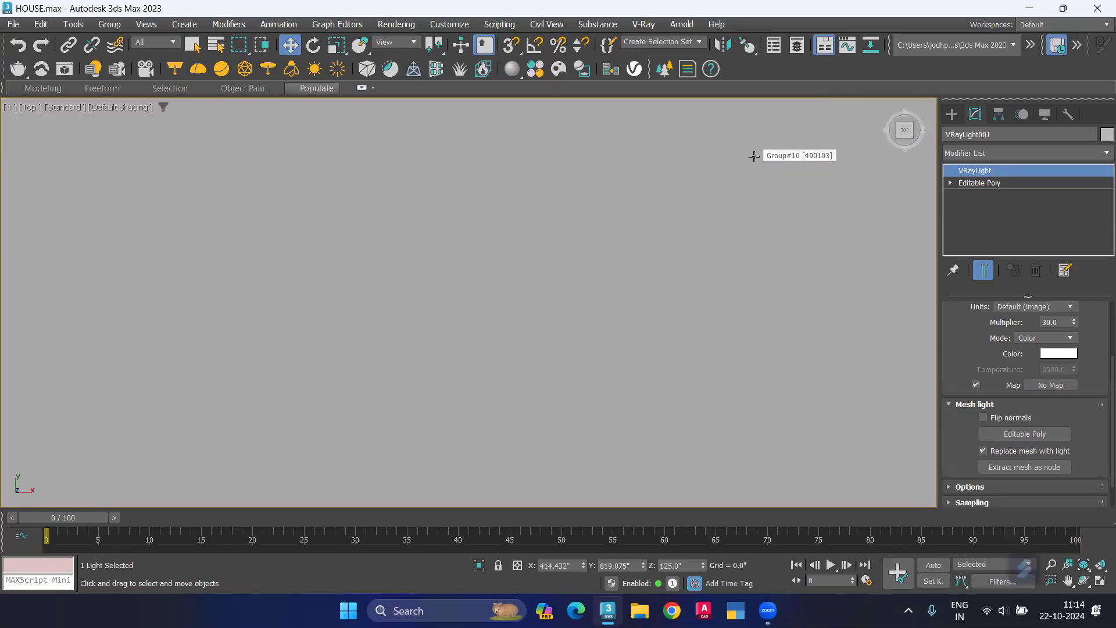
pyautogui.press('F3')
pyautogui.scroll(-9, 593, 304)
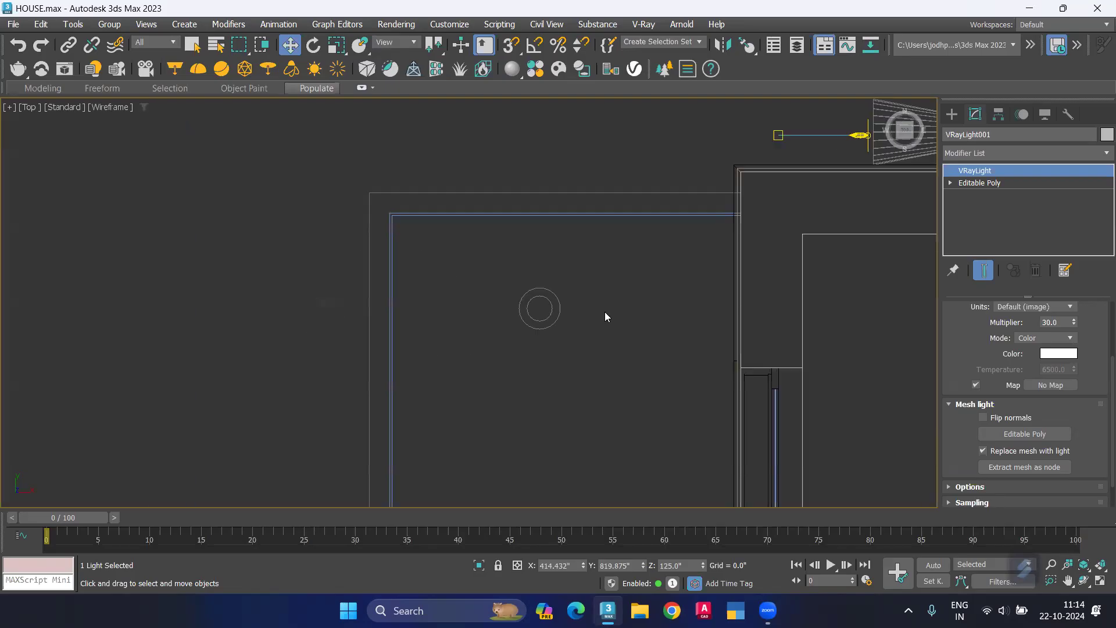
pyautogui.moveTo(770, 329); pyautogui.dragTo(487, 395, button='middle')
pyautogui.scroll(-4, 635, 314)
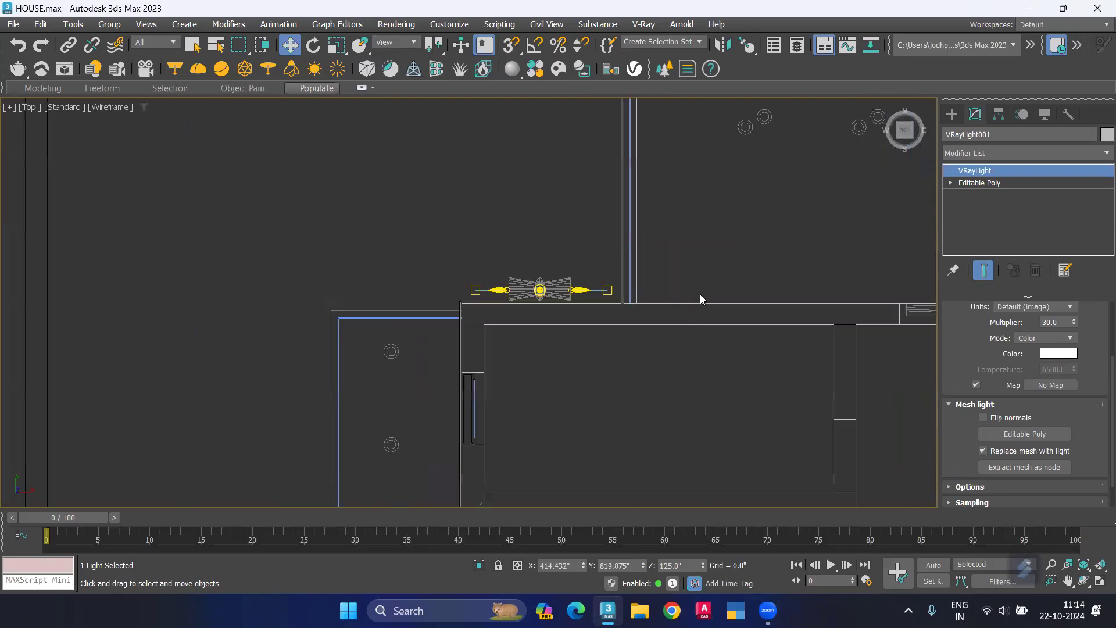
pyautogui.moveTo(707, 314); pyautogui.dragTo(434, 463, button='middle')
pyautogui.scroll(8, 625, 258)
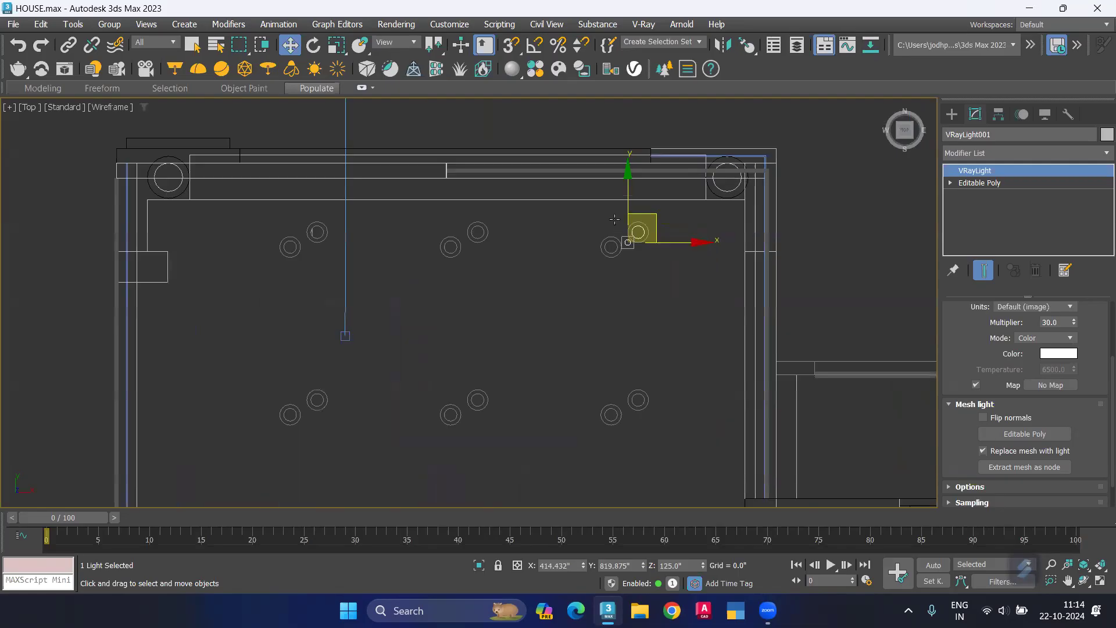
pyautogui.scroll(4, 657, 268)
pyautogui.scroll(4, 657, 310)
pyautogui.moveTo(672, 326); pyautogui.dragTo(574, 416, button='middle')
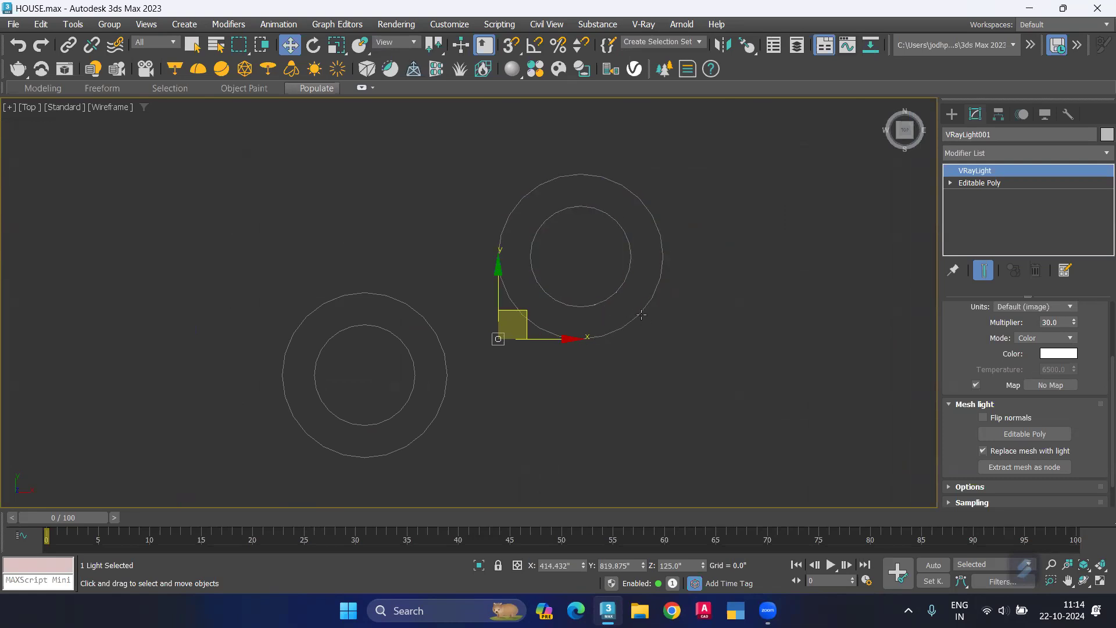
# Step: Hide the outer ring around the mesh light's disc
pyautogui.click(643, 314)
pyautogui.click(674, 325)
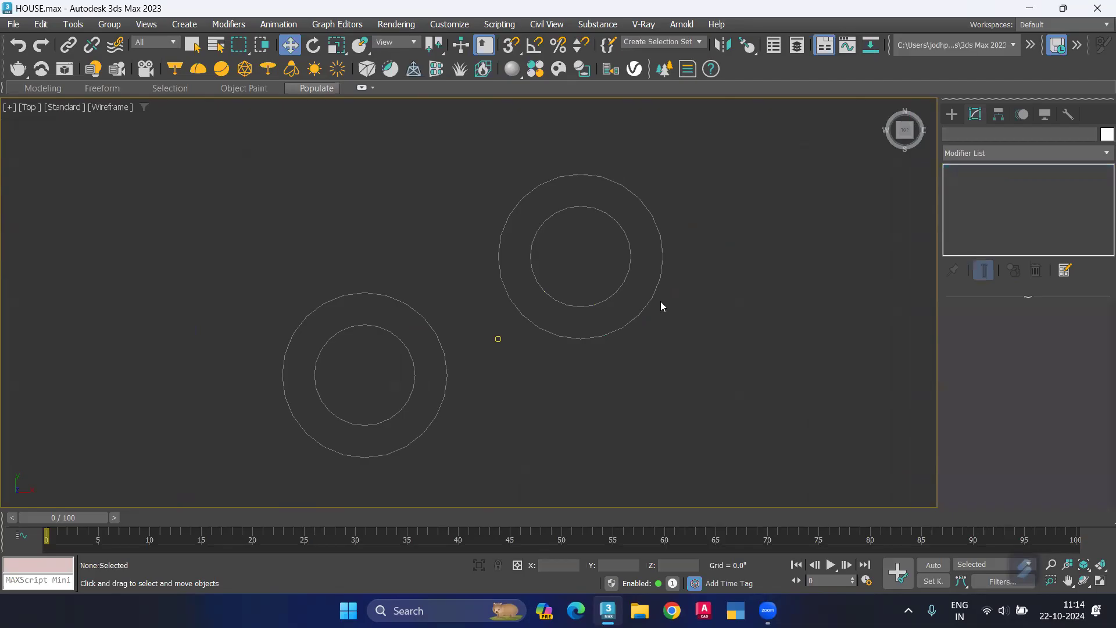
pyautogui.click(653, 299)
pyautogui.rightClick(654, 297)
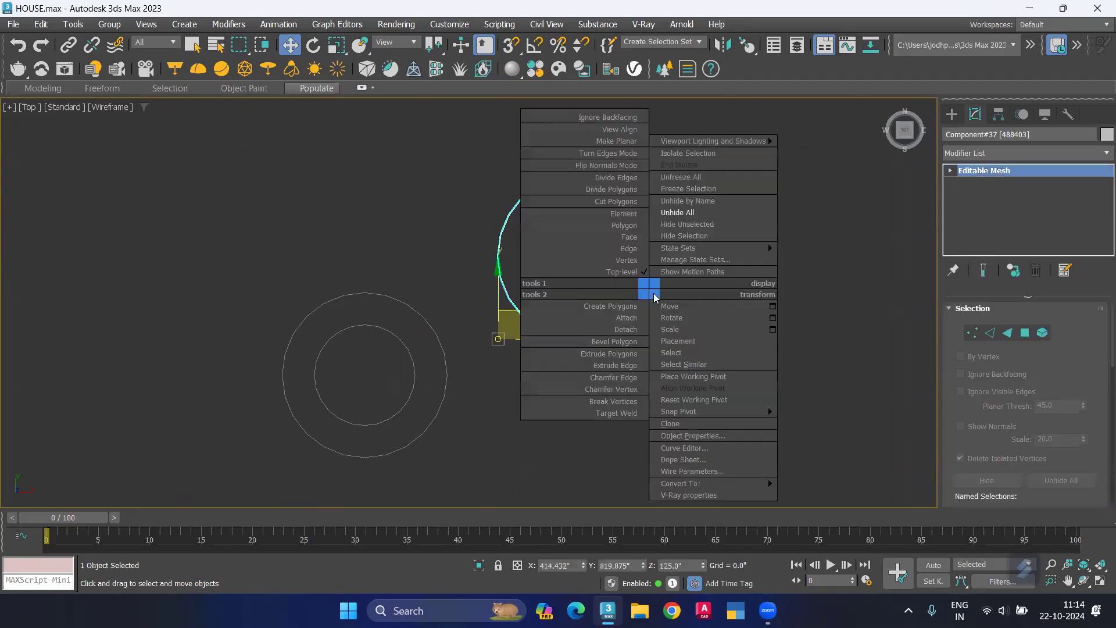
pyautogui.click(686, 236)
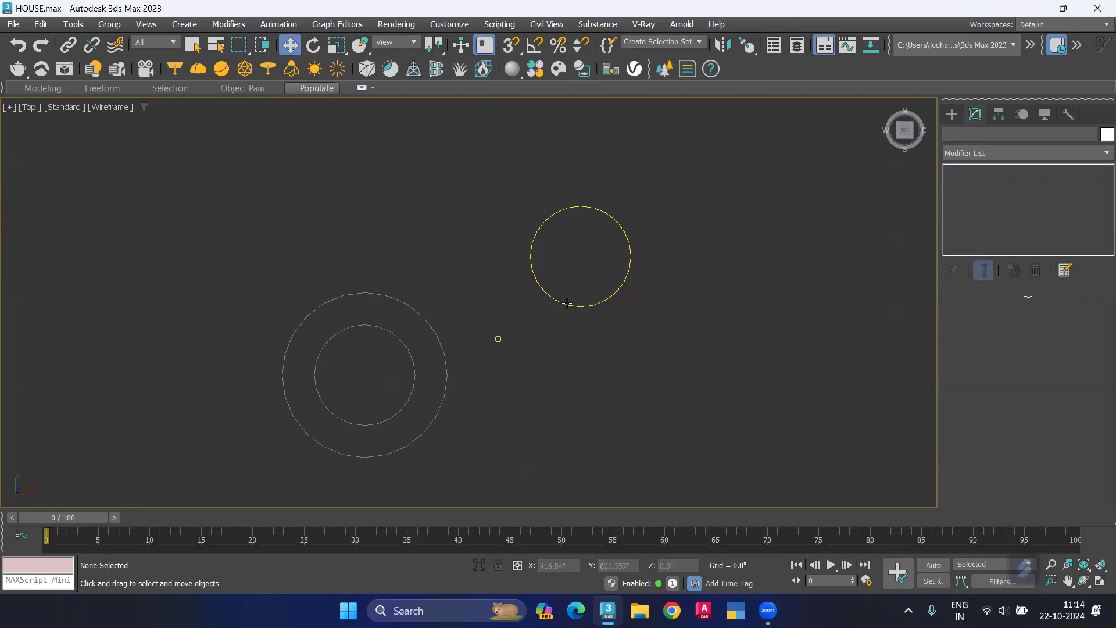
# Step: Try to center the mesh light's pivot on its disc with Center to Object and by moving the pivot alone
pyautogui.click(567, 304)
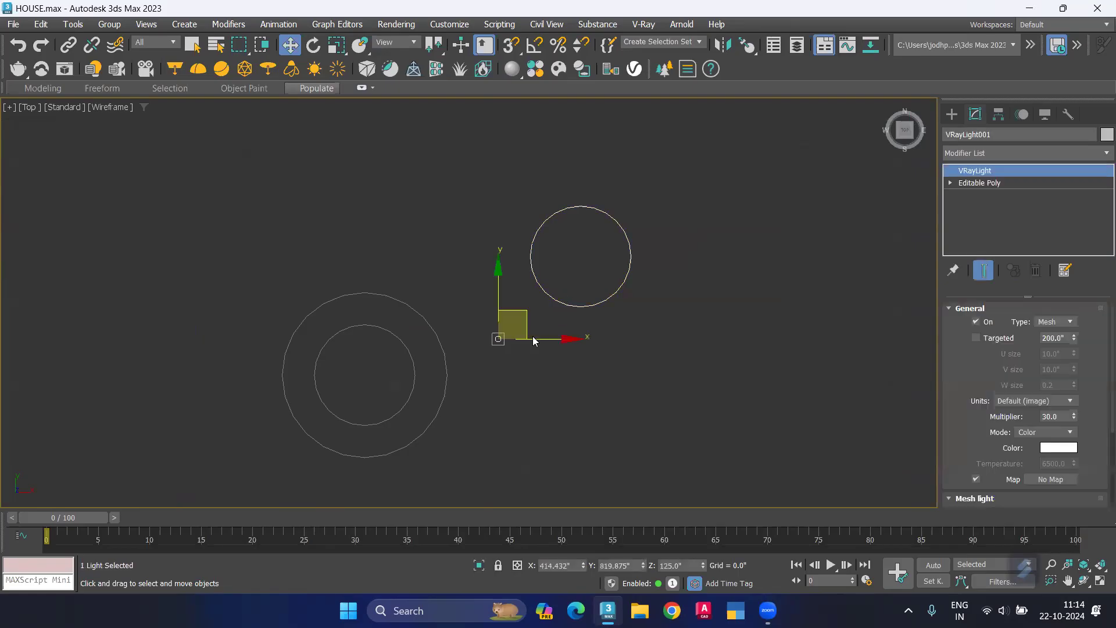
pyautogui.click(1003, 117)
pyautogui.click(1024, 214)
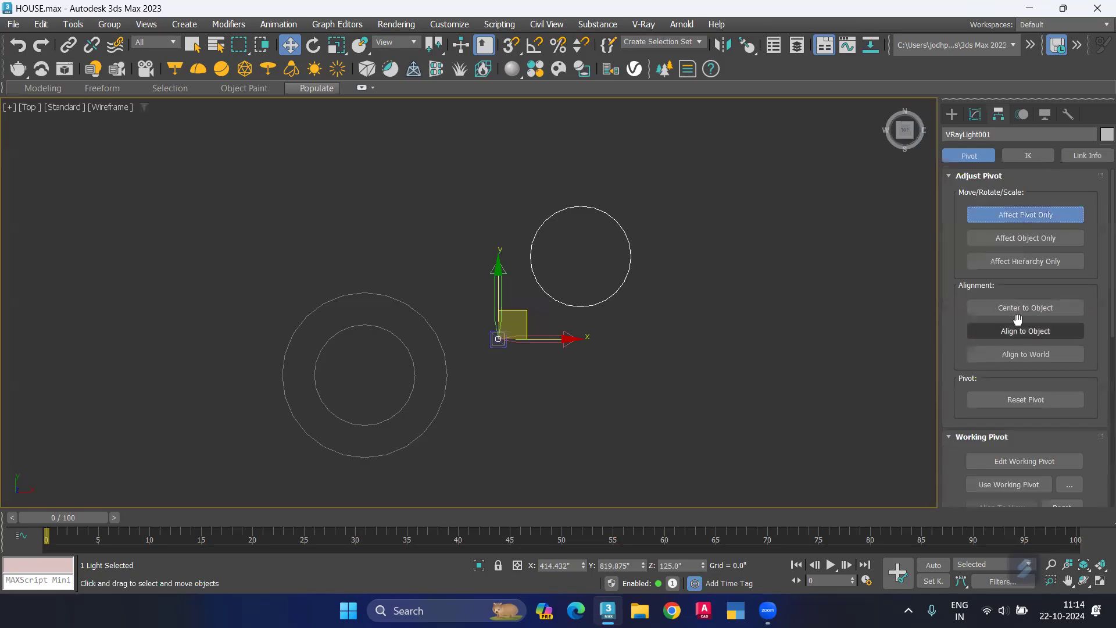
pyautogui.click(1018, 315)
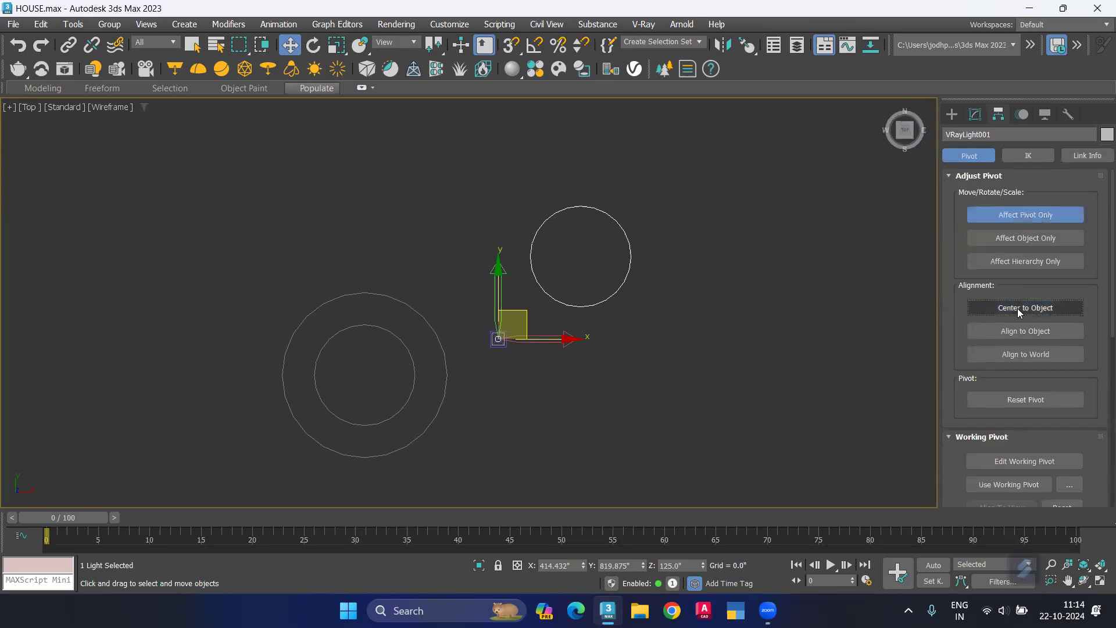
pyautogui.moveTo(502, 334); pyautogui.dragTo(584, 251)
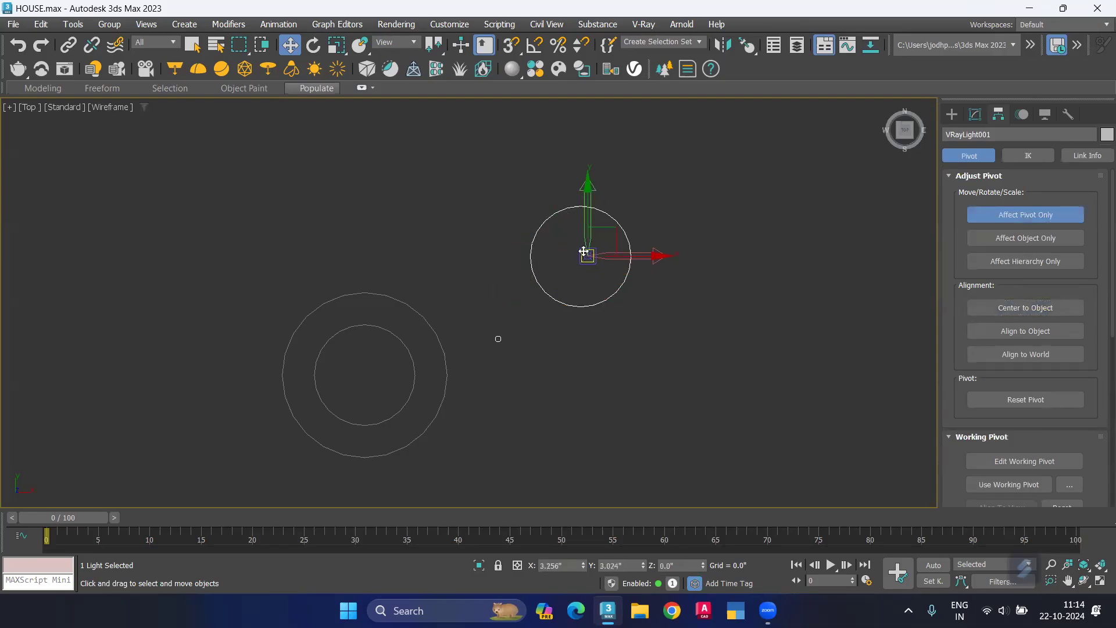
pyautogui.click(497, 339)
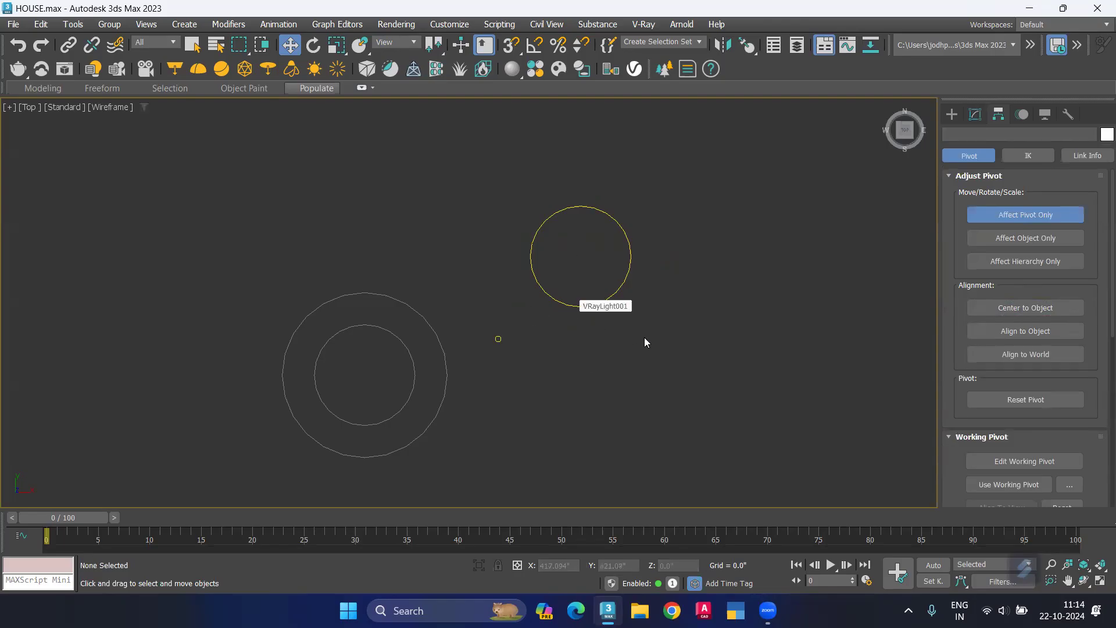
# Step: Show the house through VRayCam001 and unhide all objects
pyautogui.press('c')
pyautogui.rightClick(784, 260)
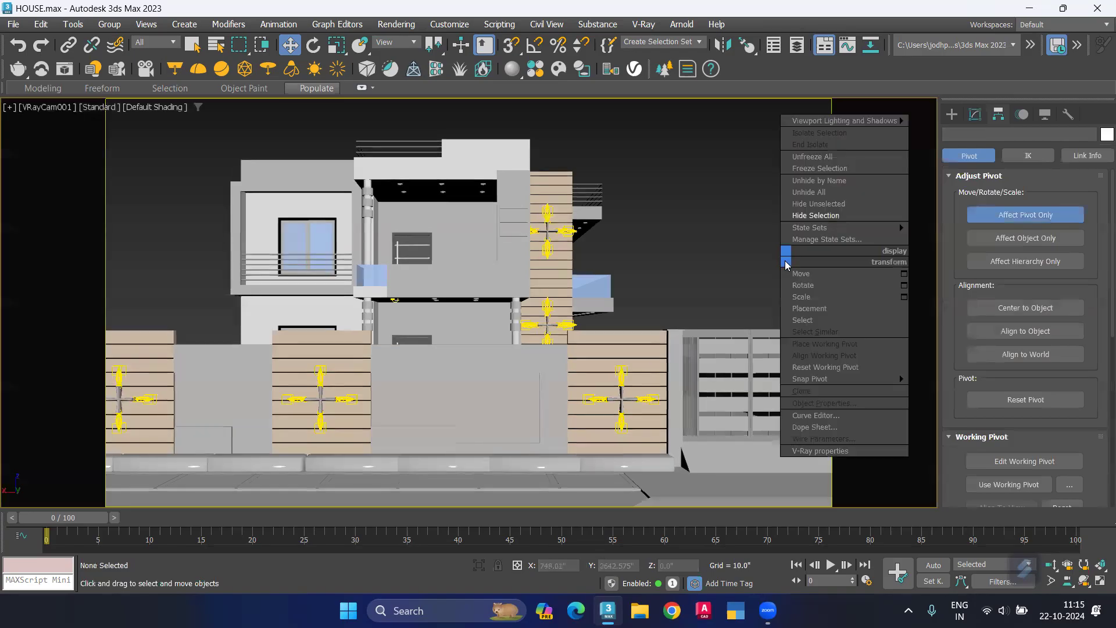
pyautogui.click(827, 193)
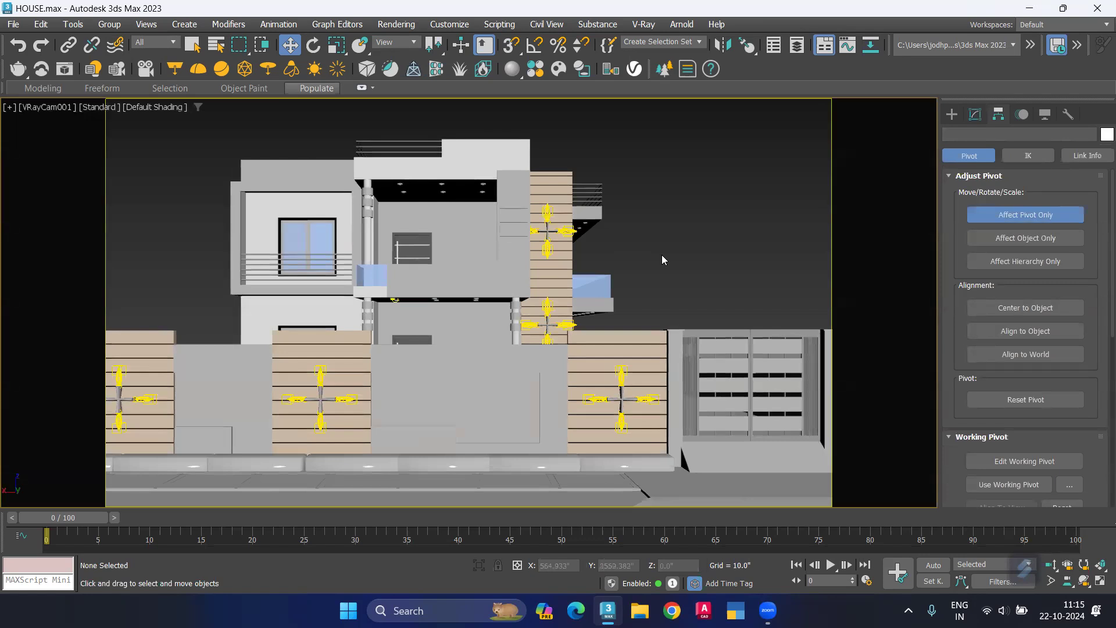
# Step: Render the VRayCam001 view with V-Ray and examine the porch lighting up close in the frame buffer
pyautogui.hotkey('shift', 'q')
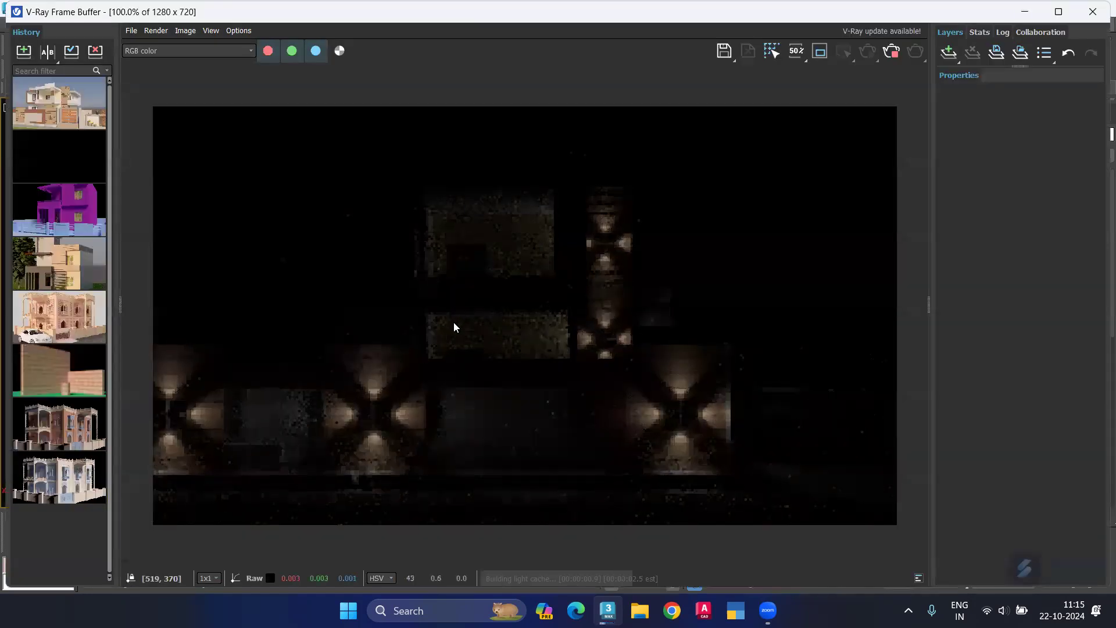
pyautogui.scroll(2, 452, 318)
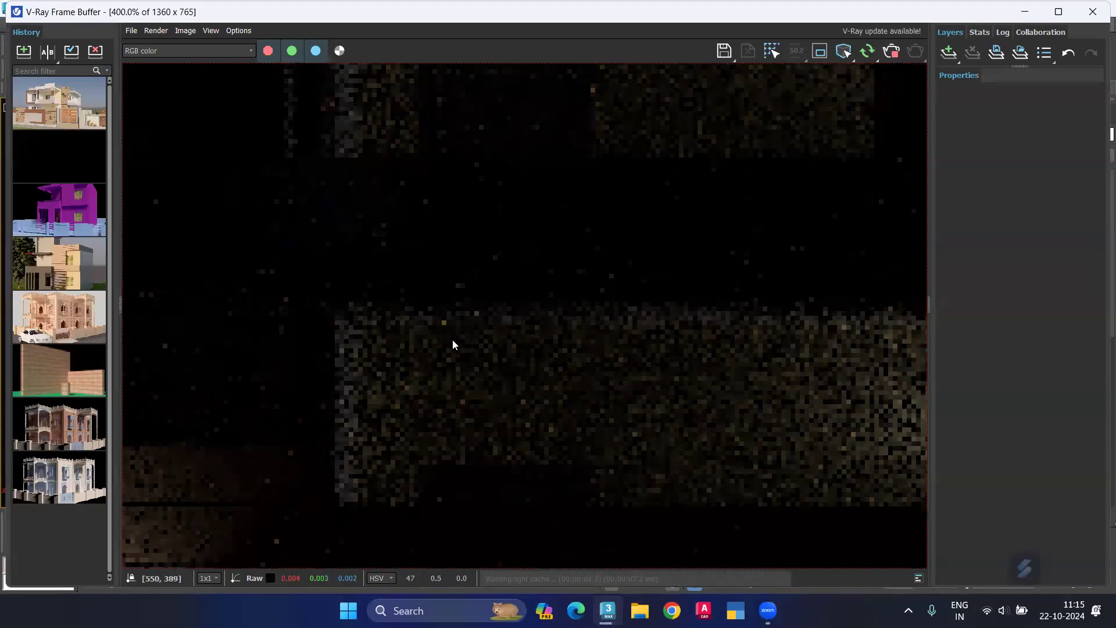
pyautogui.scroll(-1, 459, 346)
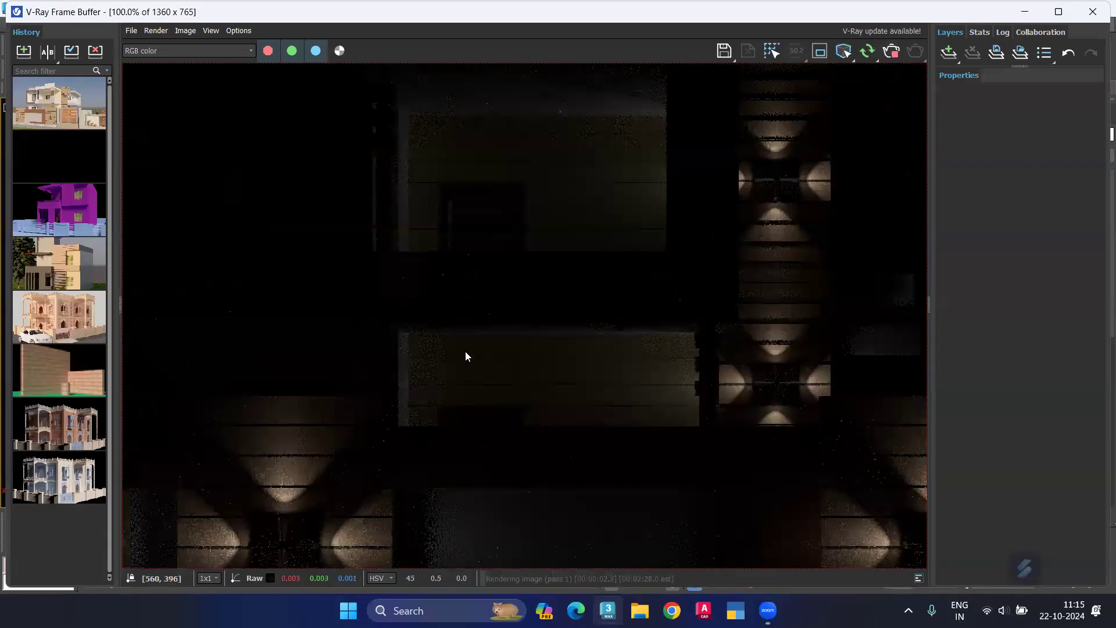
pyautogui.scroll(-1, 465, 351)
pyautogui.scroll(1, 461, 325)
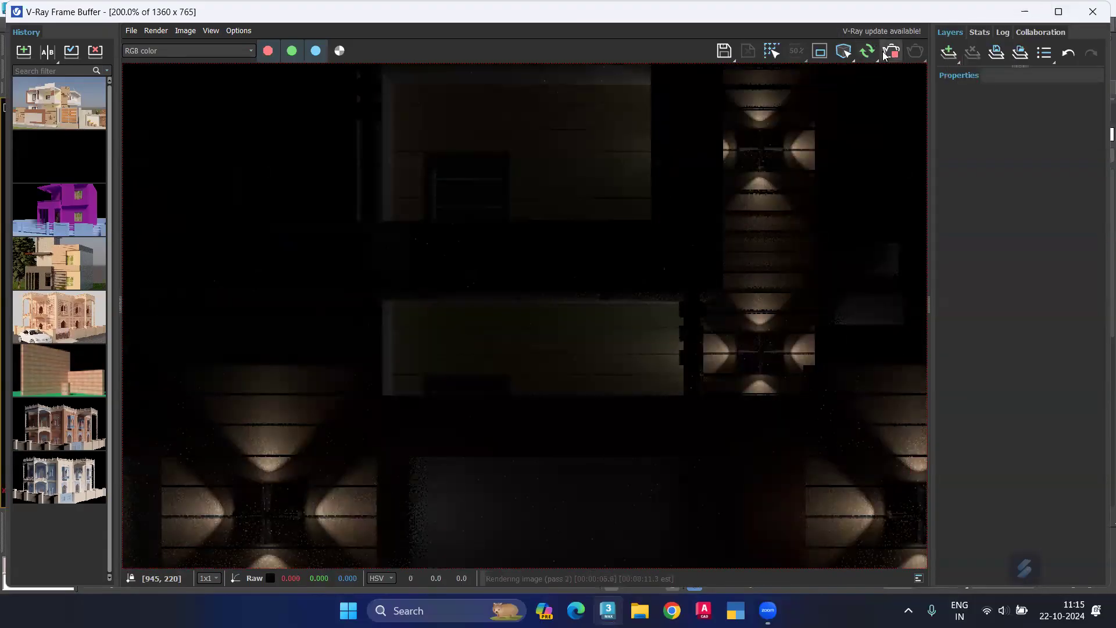
pyautogui.click(1064, 11)
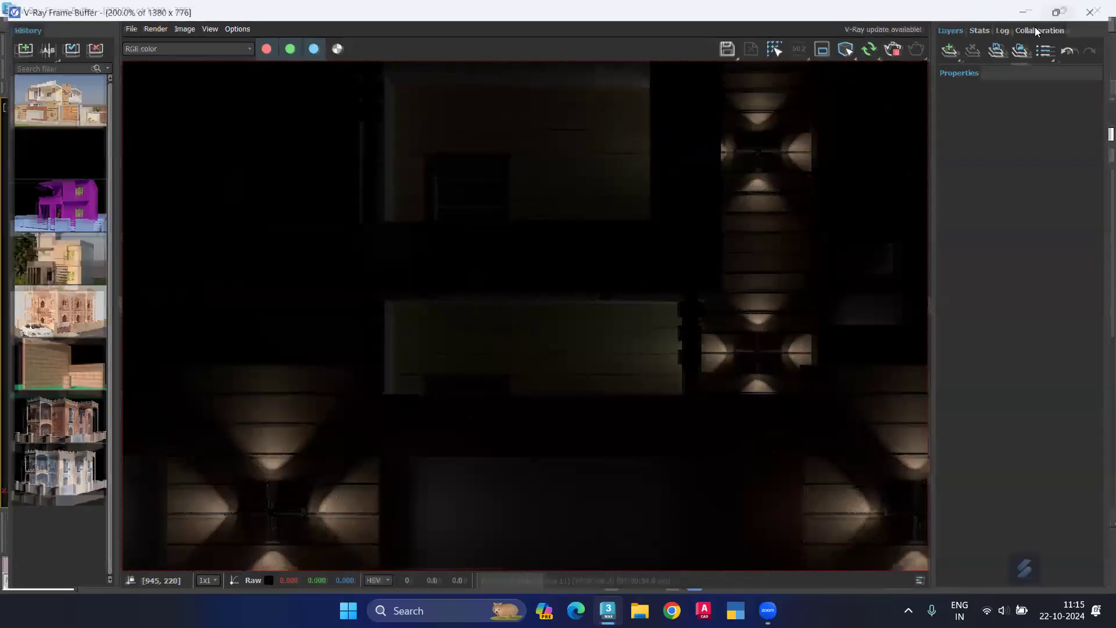
pyautogui.click(1066, 10)
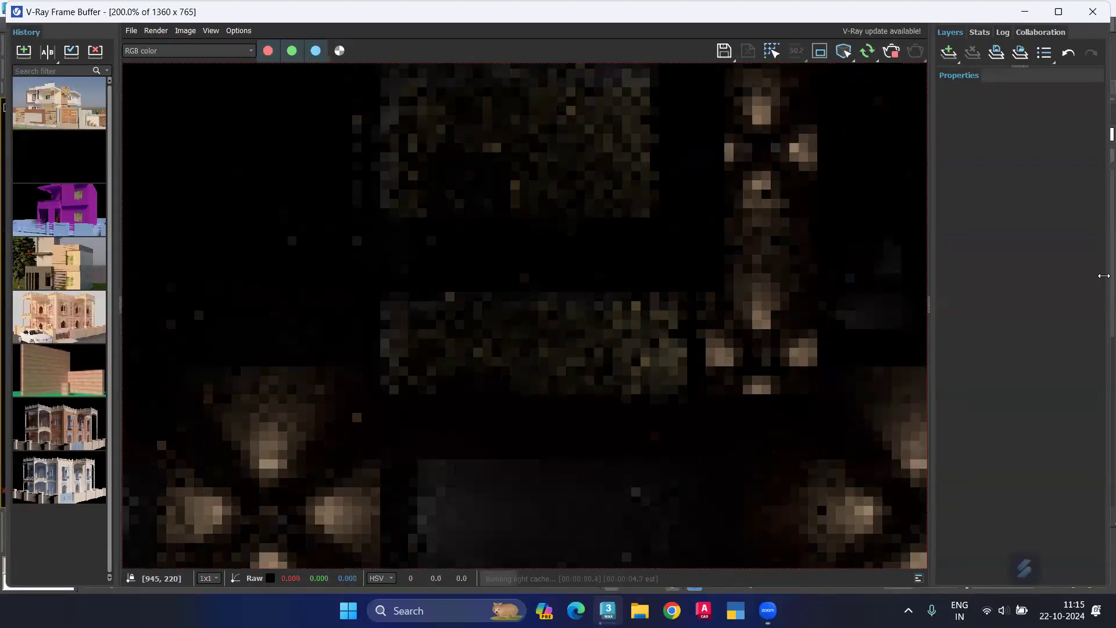
# Step: Narrow the V-Ray frame buffer to free the viewport, and view the house front in an orbited perspective view
pyautogui.moveTo(1103, 275); pyautogui.dragTo(186, 350)
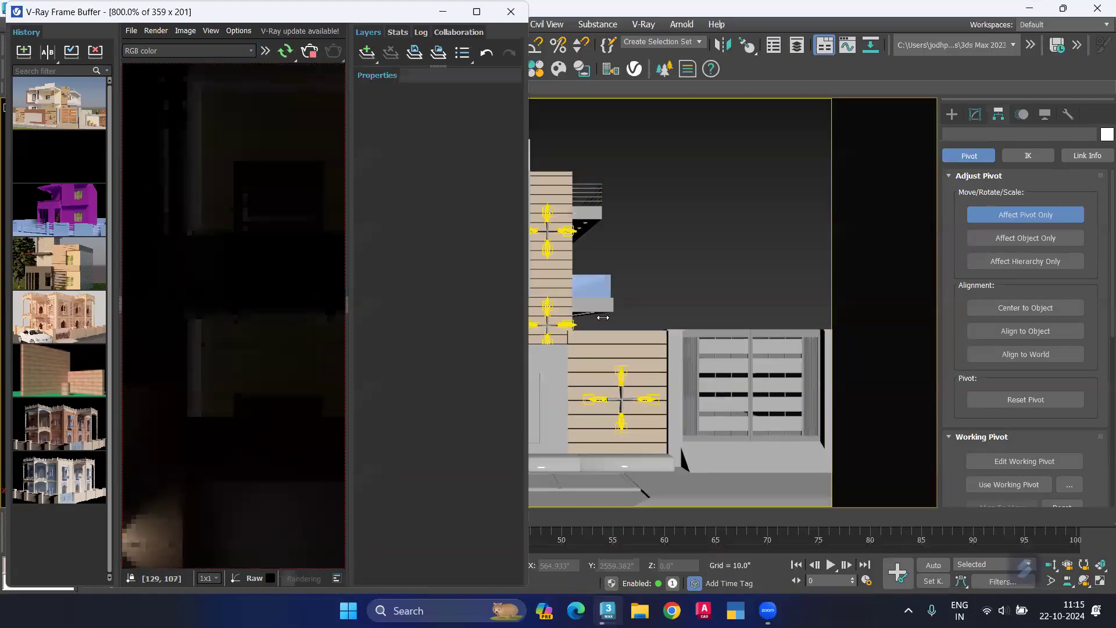
pyautogui.click(669, 263)
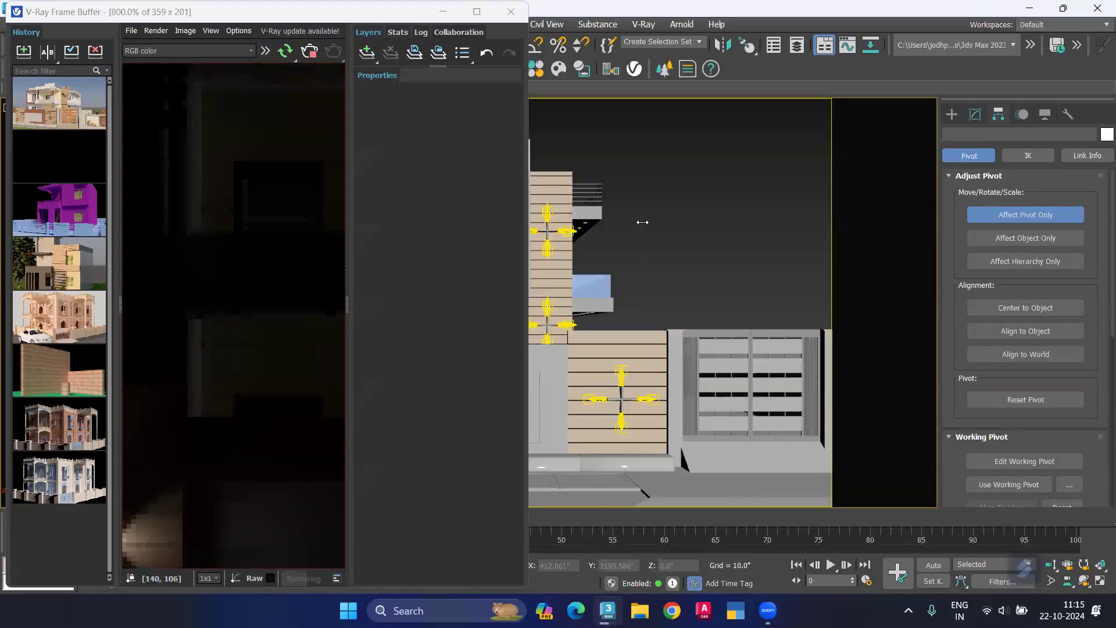
pyautogui.press('p')
pyautogui.moveTo(786, 264); pyautogui.dragTo(481, 304, button='middle')
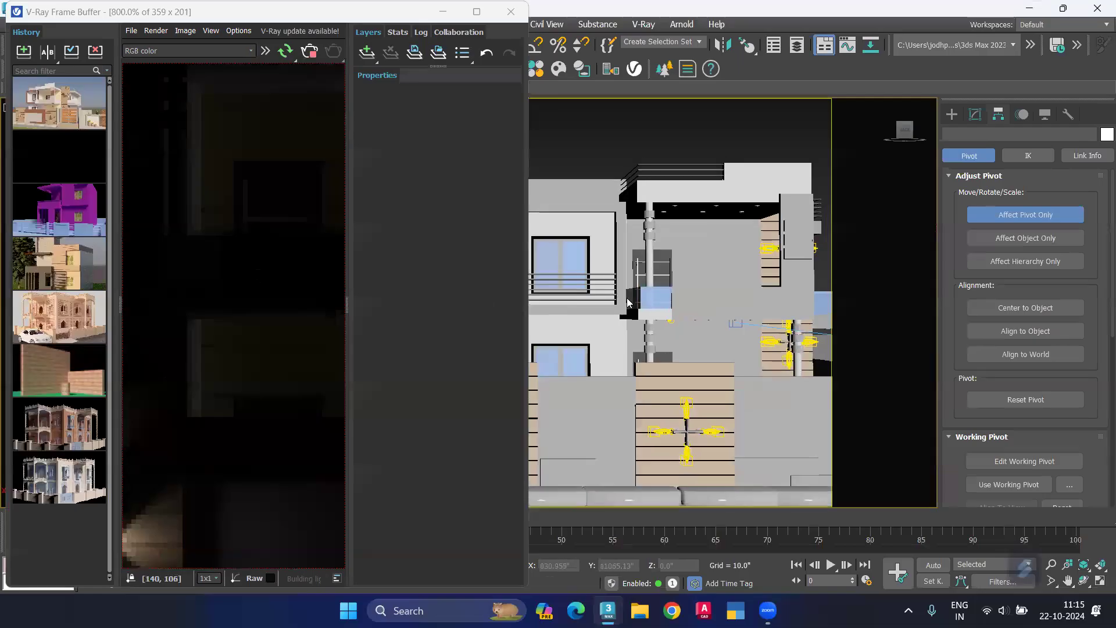
# Step: Set the multiplier of the porch downlight's mesh light to 100
pyautogui.scroll(-2, 729, 343)
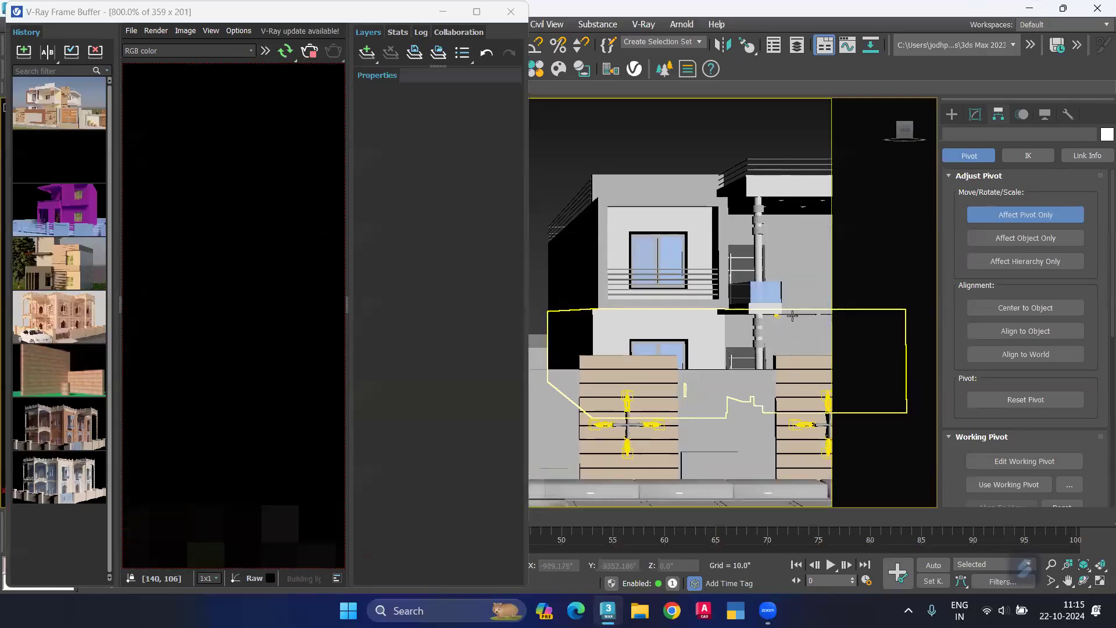
pyautogui.scroll(10, 782, 317)
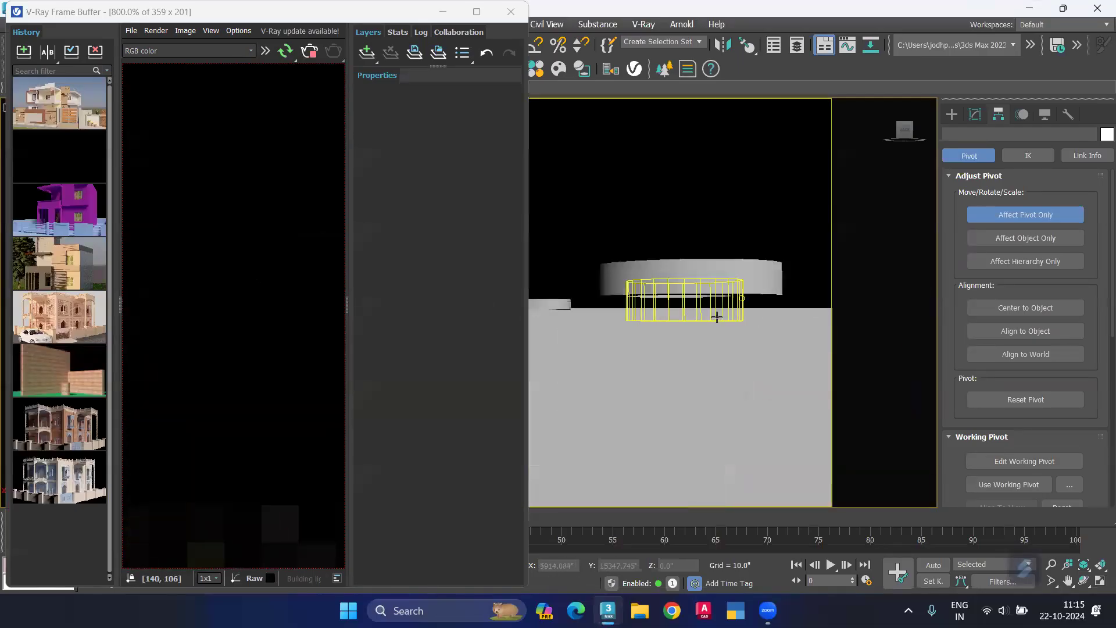
pyautogui.click(713, 311)
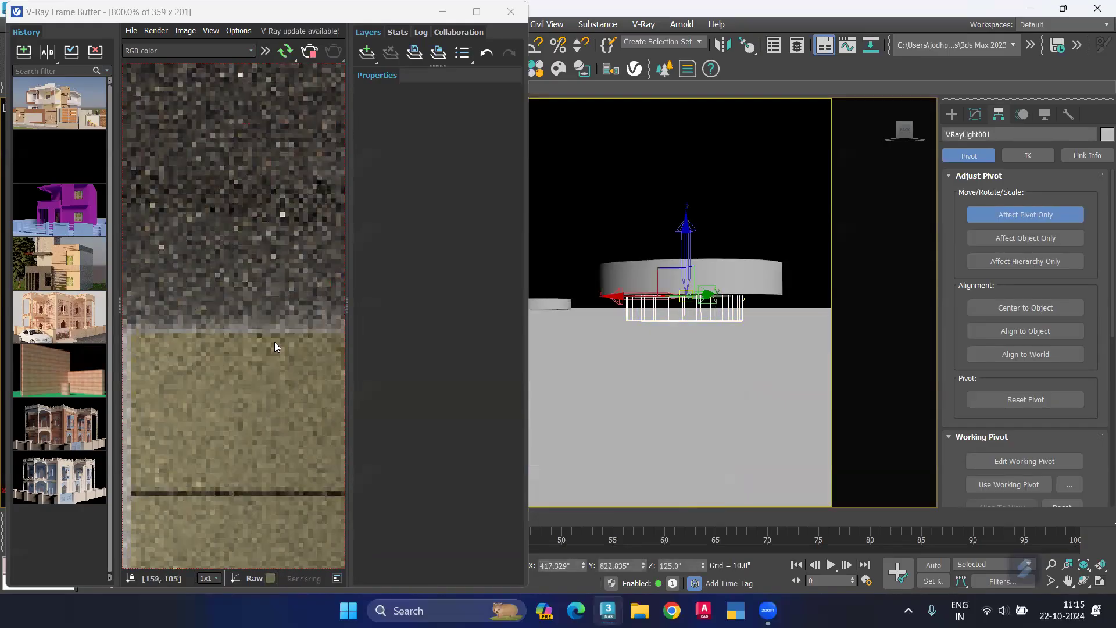
pyautogui.click(975, 115)
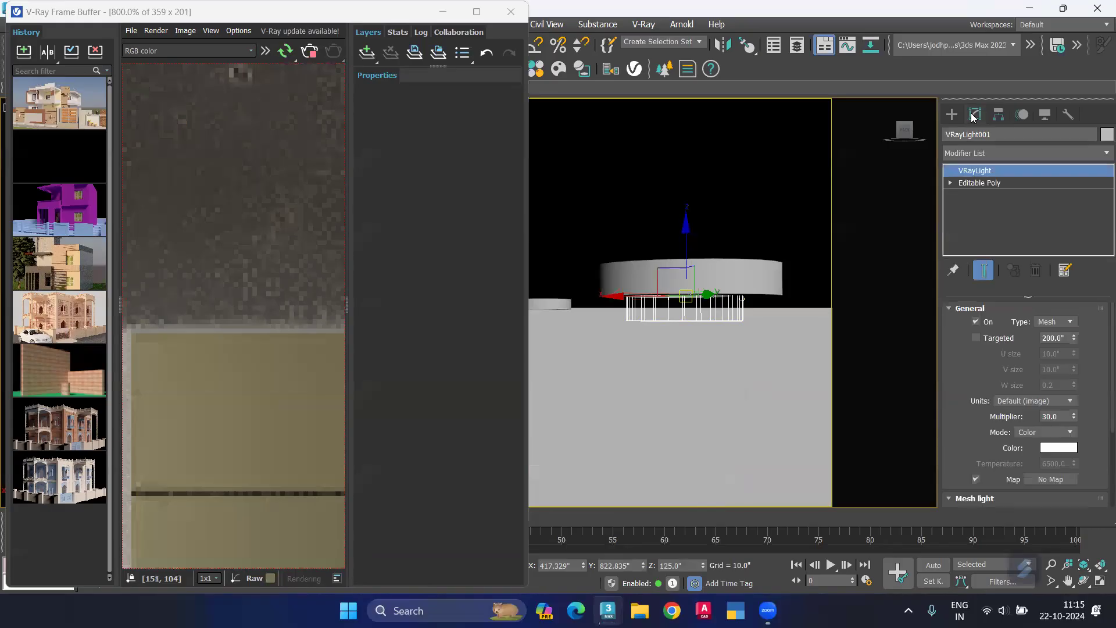
pyautogui.doubleClick(1062, 417)
pyautogui.press('Return')
# Step: Enlarge the V-Ray frame buffer and zoom out to view the entire interactive render
pyautogui.click(477, 12)
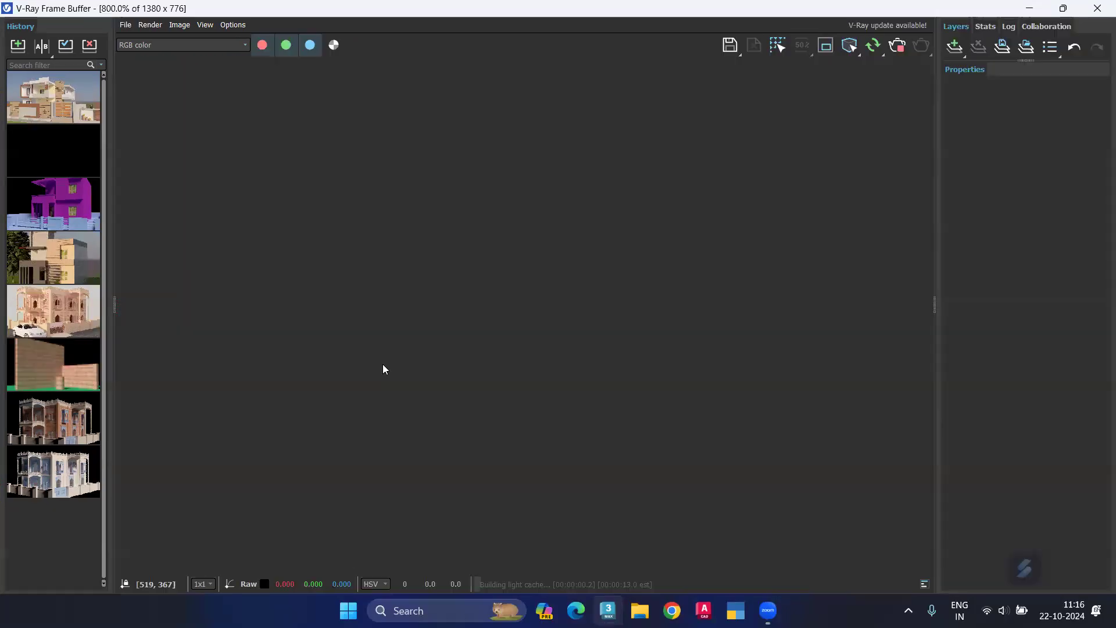
pyautogui.scroll(-1, 428, 351)
pyautogui.scroll(-4, 426, 346)
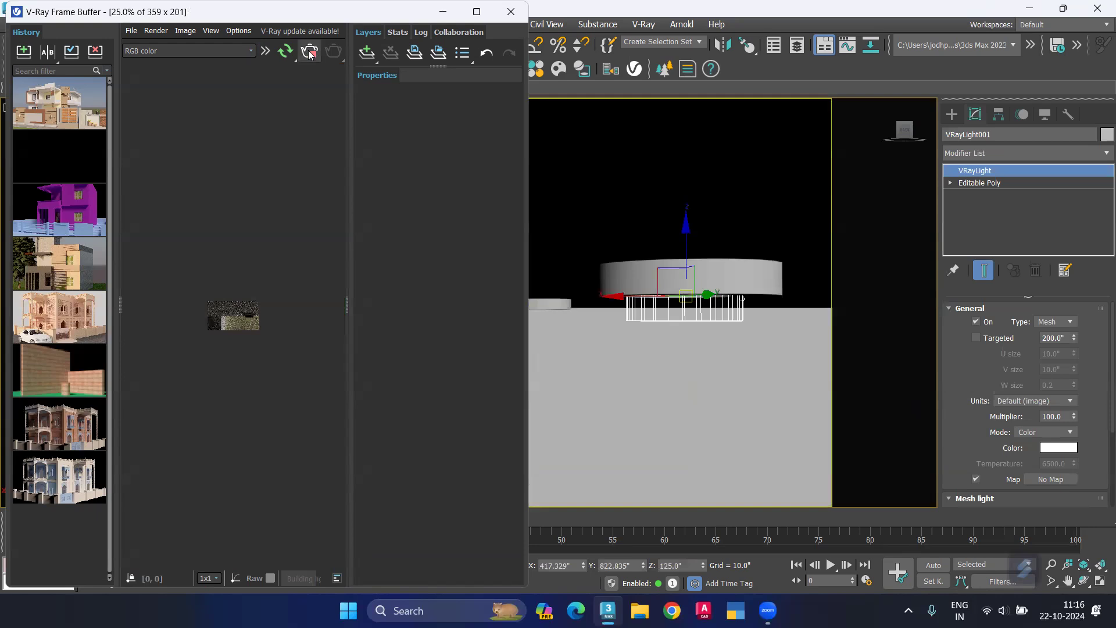
pyautogui.click(298, 54)
pyautogui.click(288, 52)
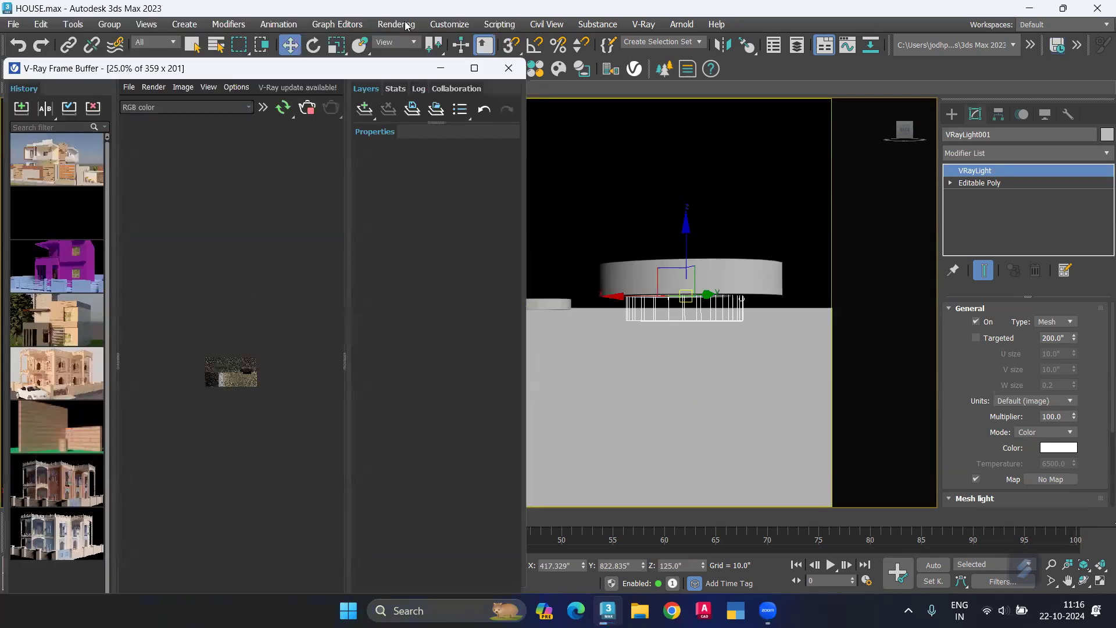
# Step: Open Render Setup and check which views are available to render
pyautogui.click(396, 24)
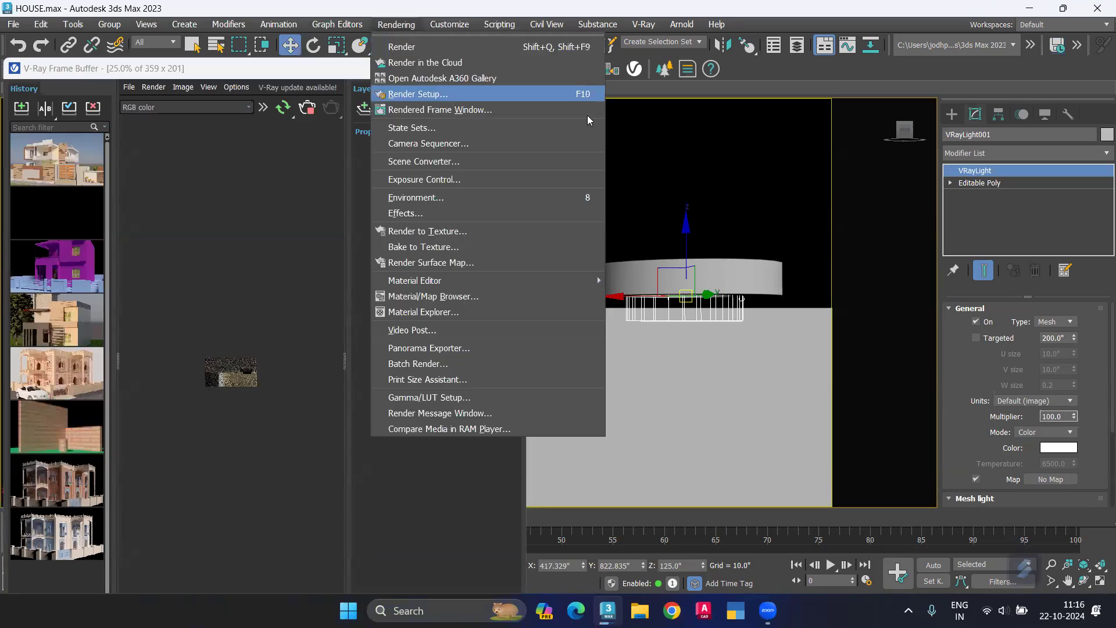
pyautogui.click(700, 303)
pyautogui.press('F10')
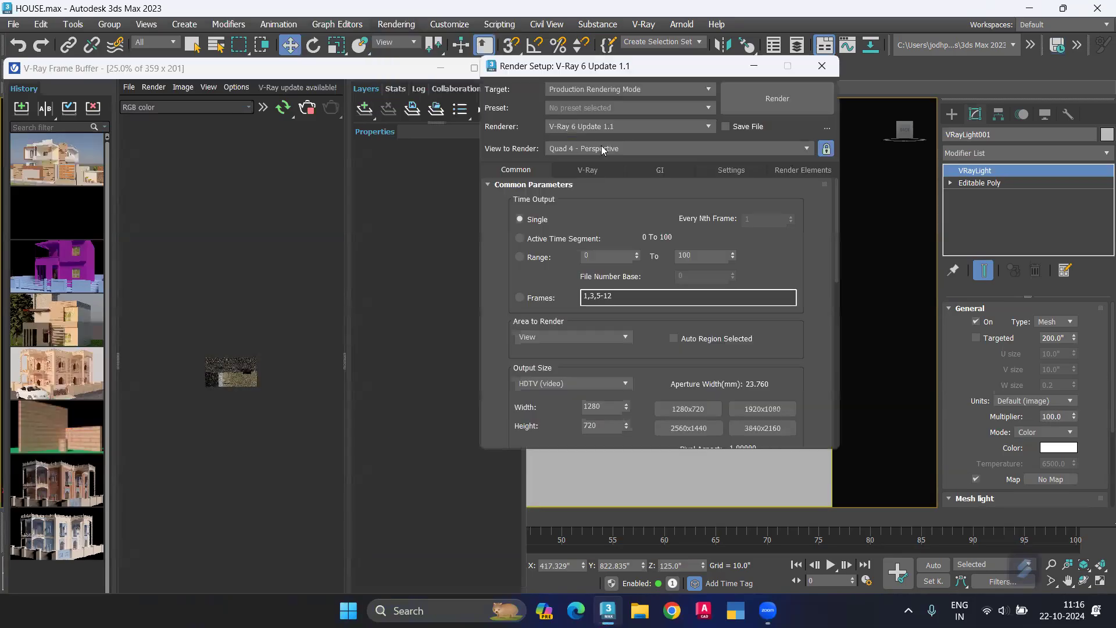
pyautogui.click(633, 149)
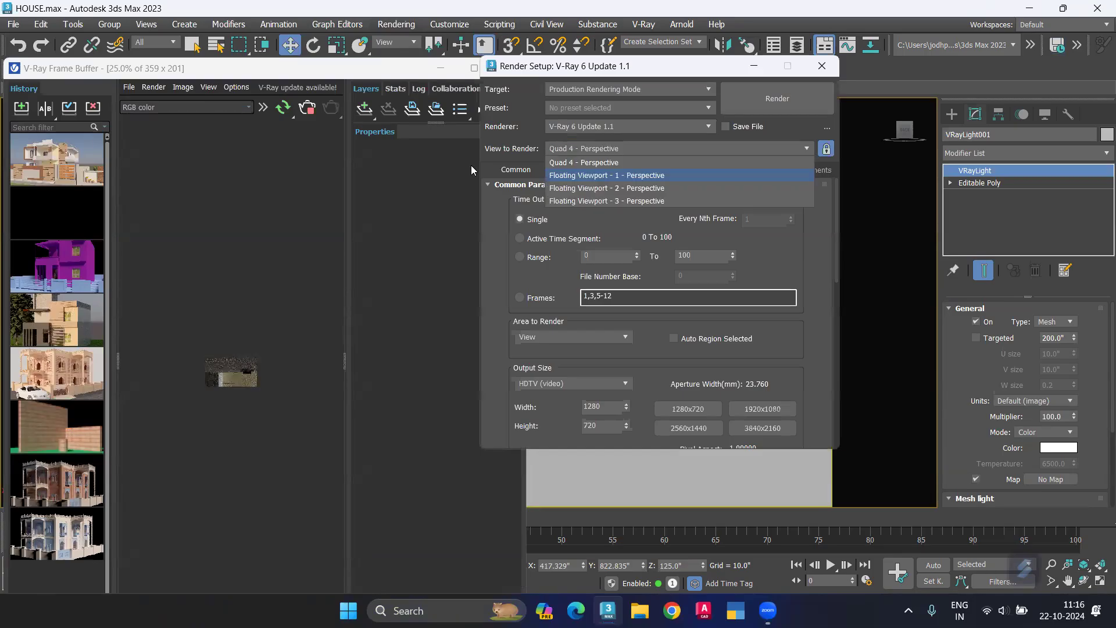
pyautogui.press('Down')
pyautogui.press('Up')
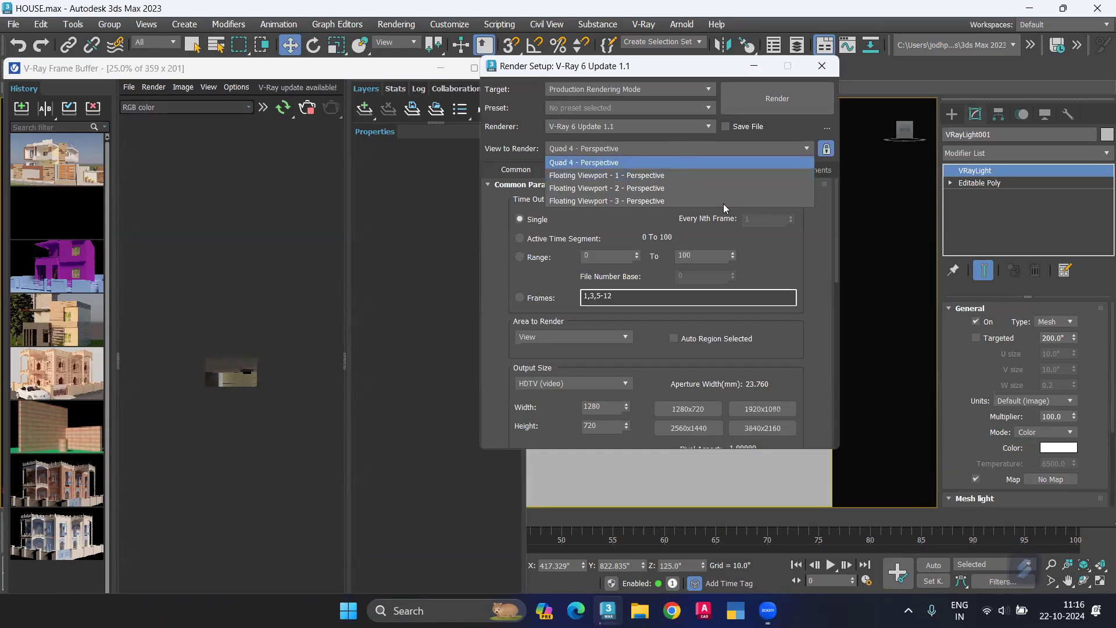
pyautogui.click(645, 140)
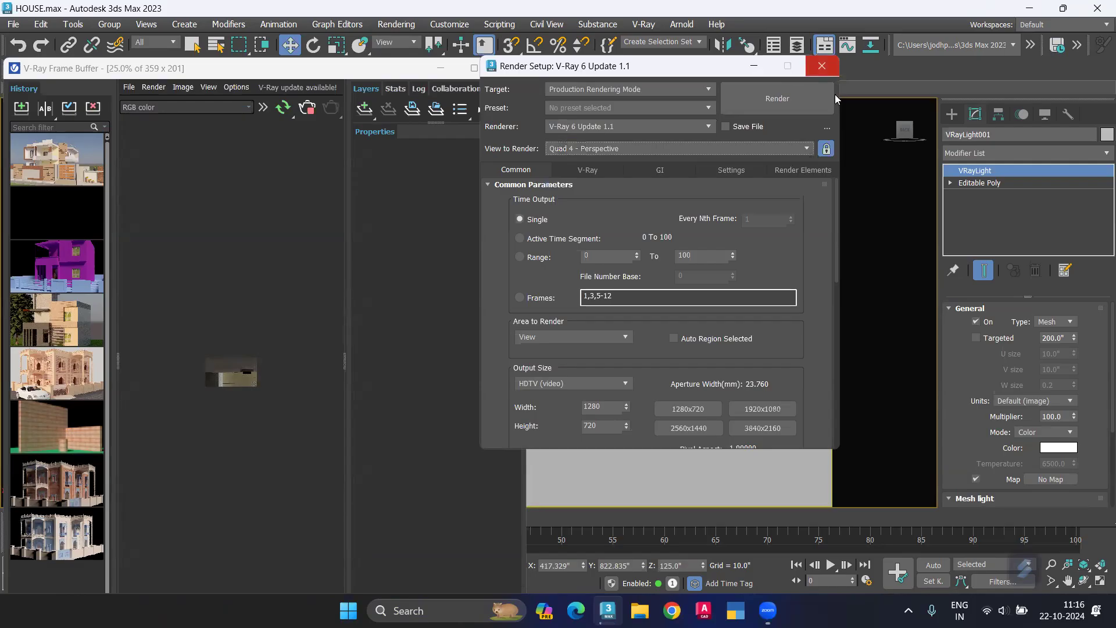
# Step: Show the house through VRayCam001 and zoom in on its interactive render
pyautogui.click(776, 212)
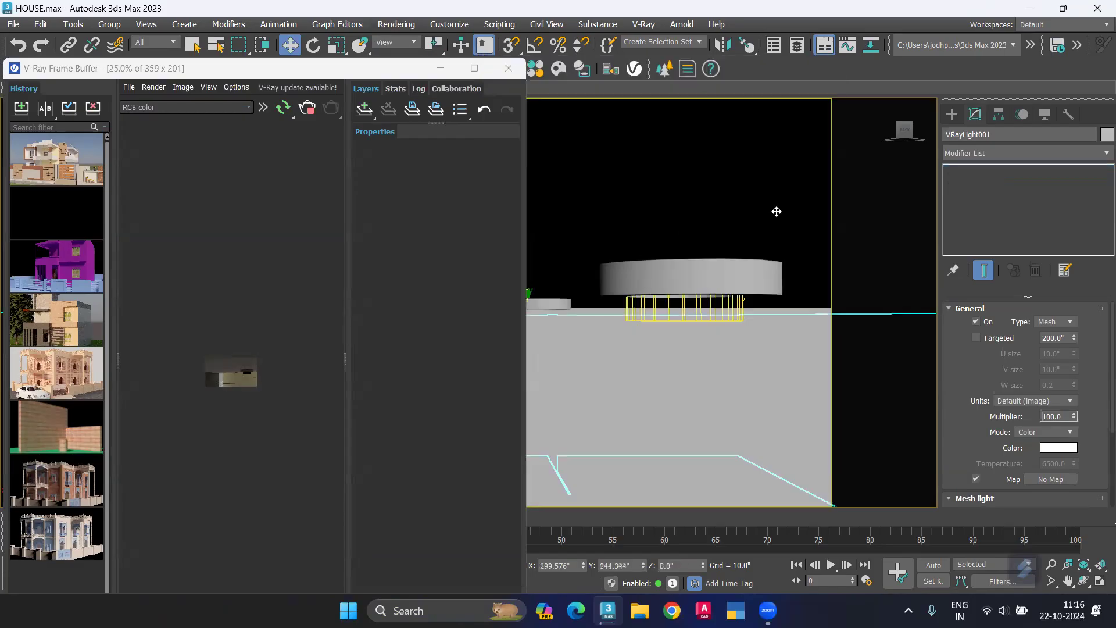
pyautogui.press('c')
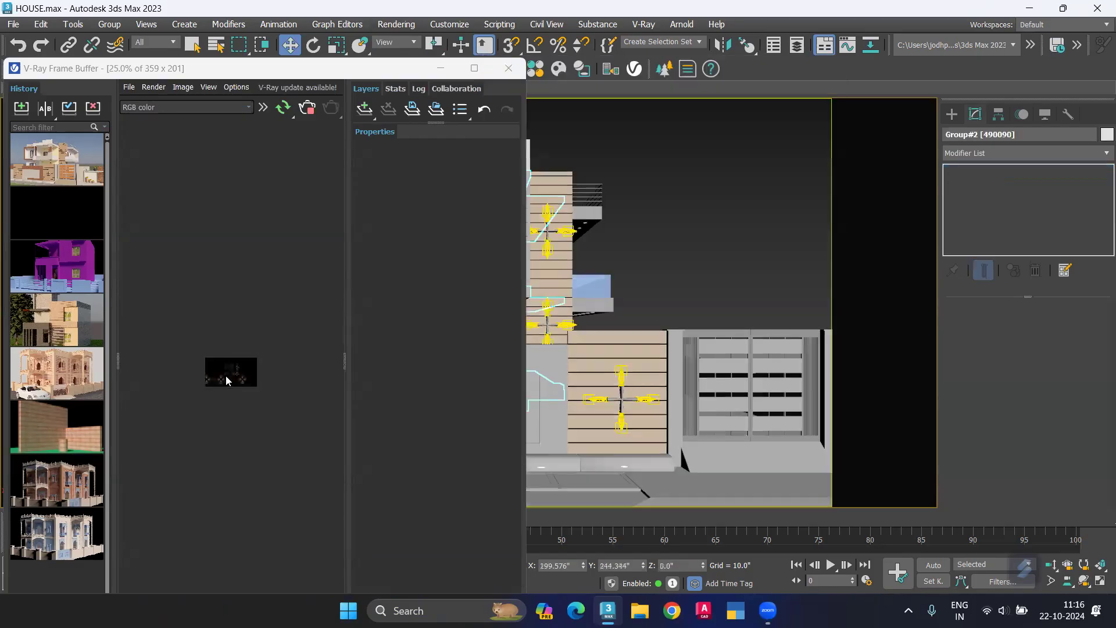
pyautogui.scroll(3, 212, 367)
pyautogui.scroll(1, 276, 191)
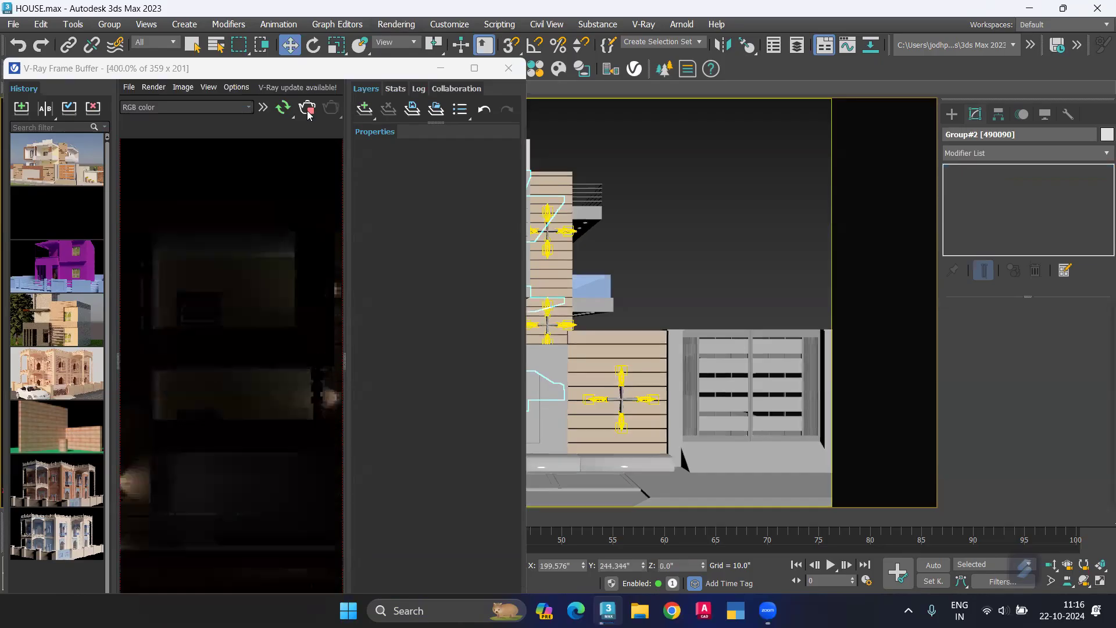
# Step: Stop and close the V-Ray frame buffer, and show all four viewports with nothing selected
pyautogui.click(303, 114)
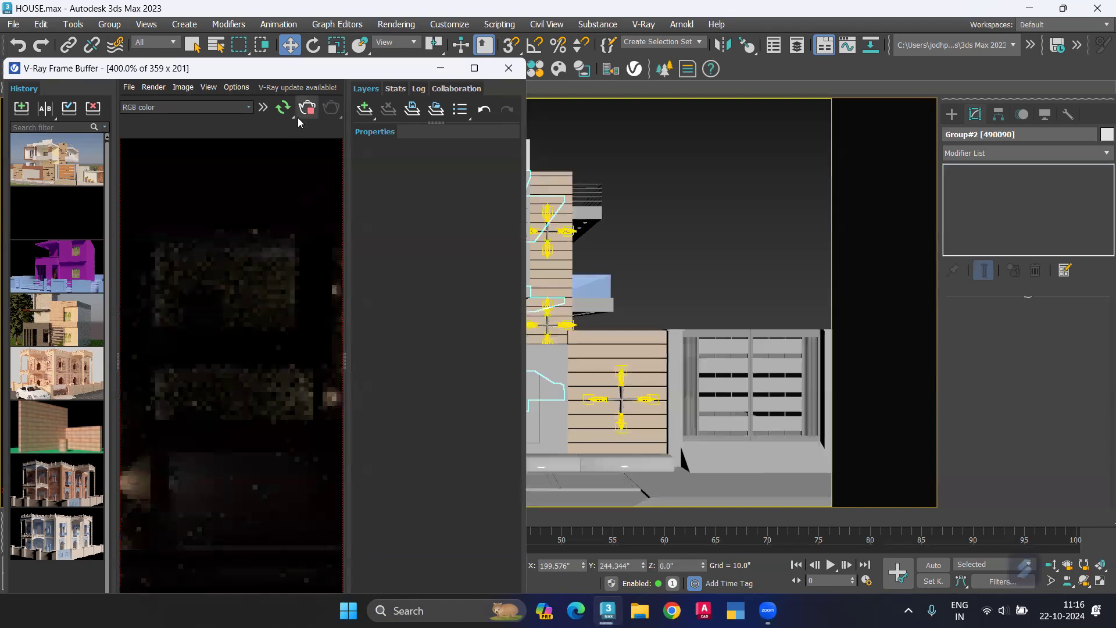
pyautogui.click(509, 68)
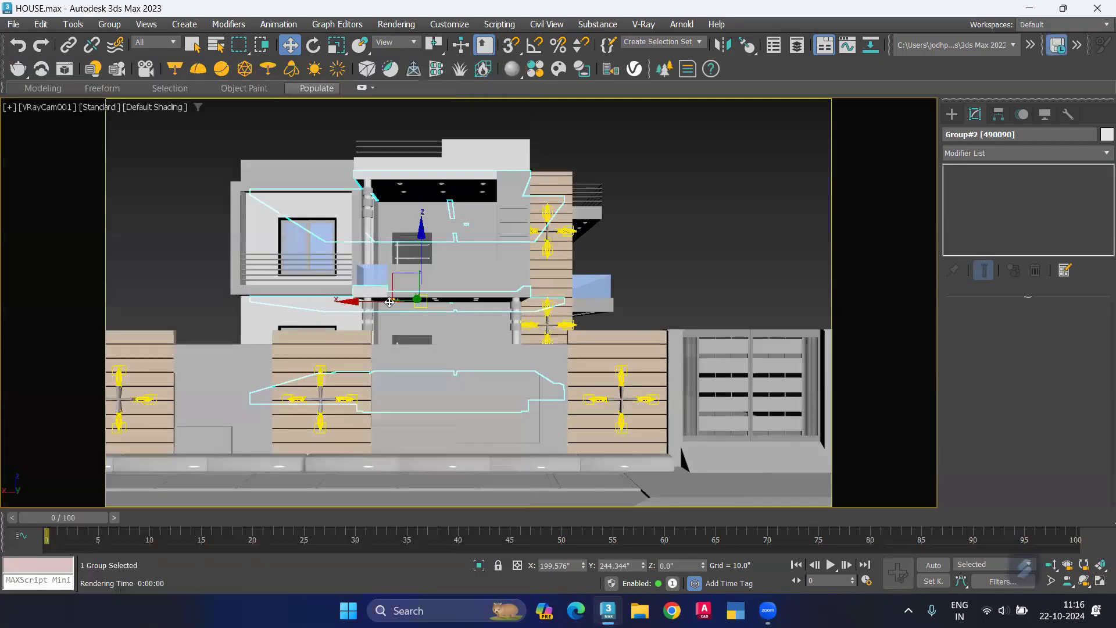
pyautogui.click(164, 304)
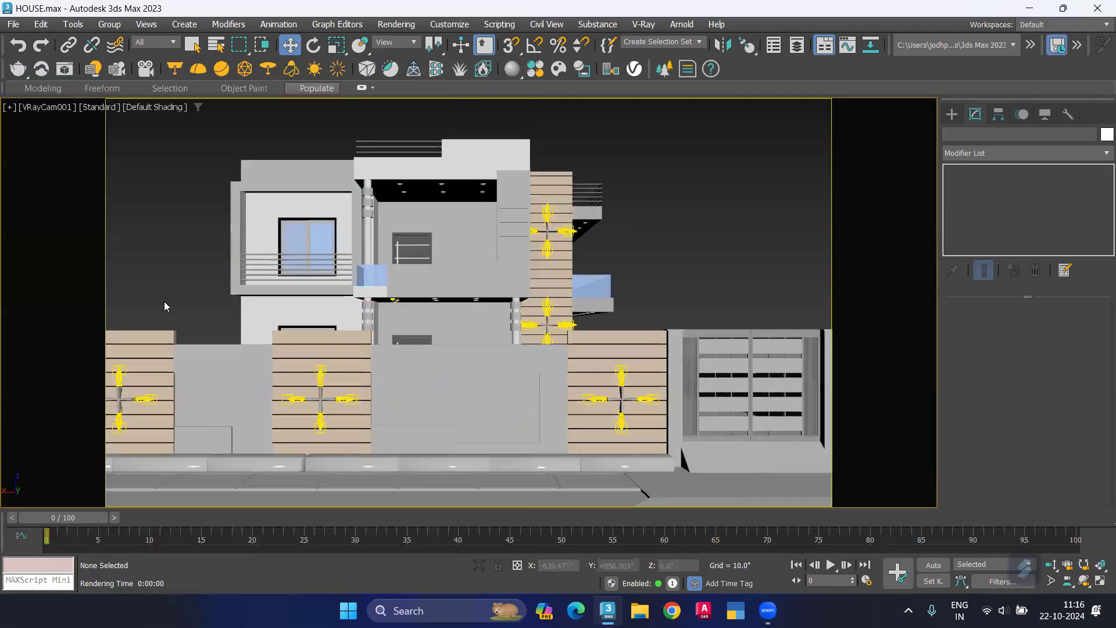
pyautogui.hotkey('alt', 'w')
# Step: Select the porch mesh light in the Top view and review its general and mesh light settings
pyautogui.click(256, 423)
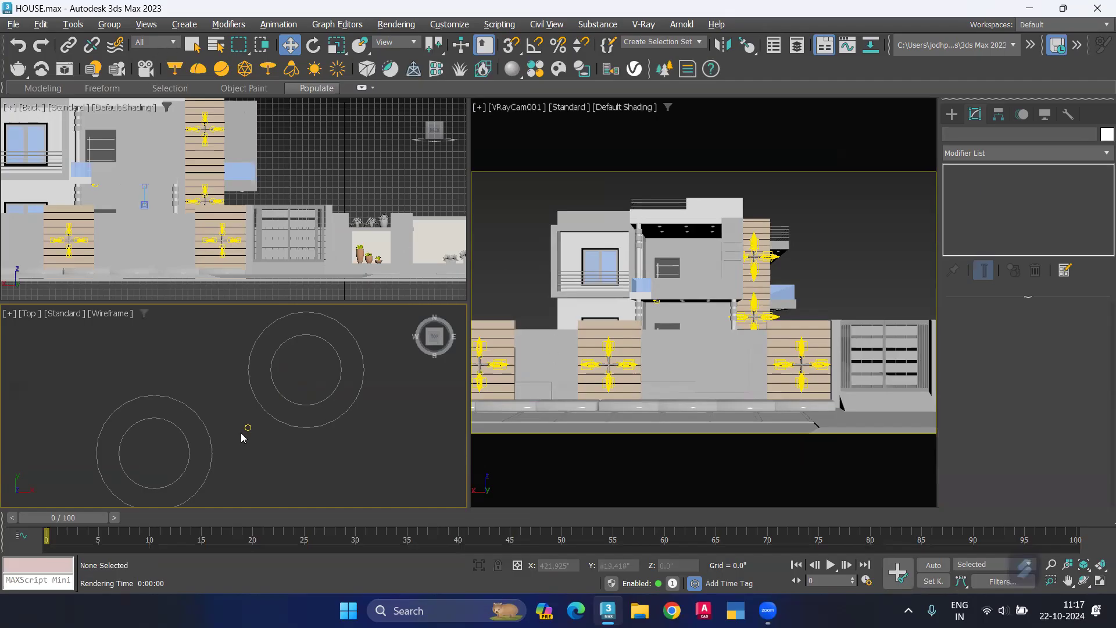
pyautogui.click(285, 393)
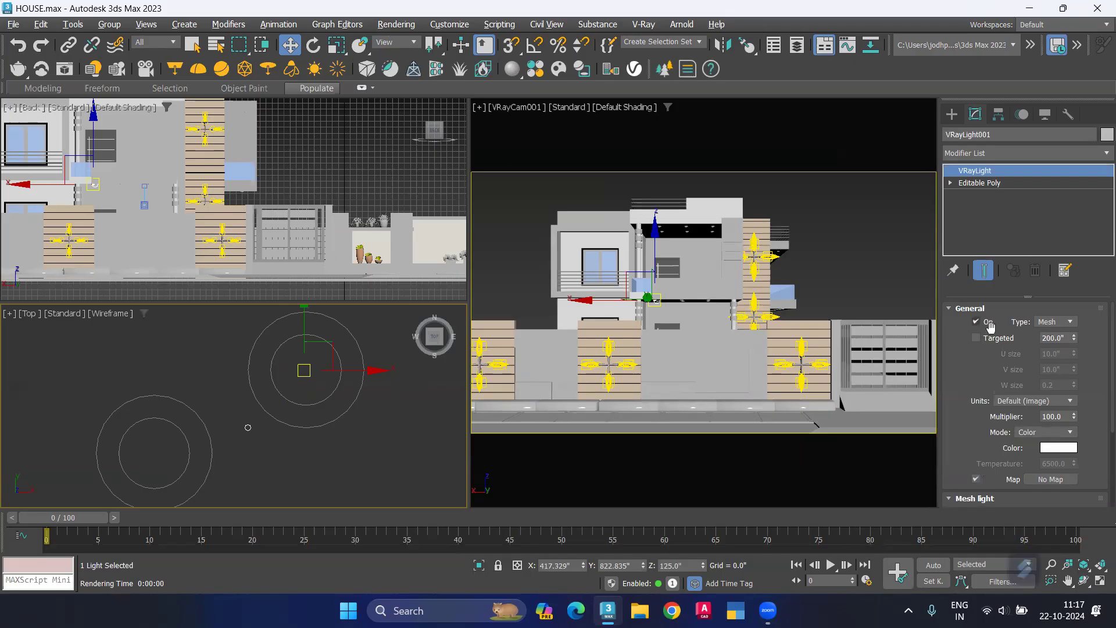
pyautogui.scroll(-2, 1000, 469)
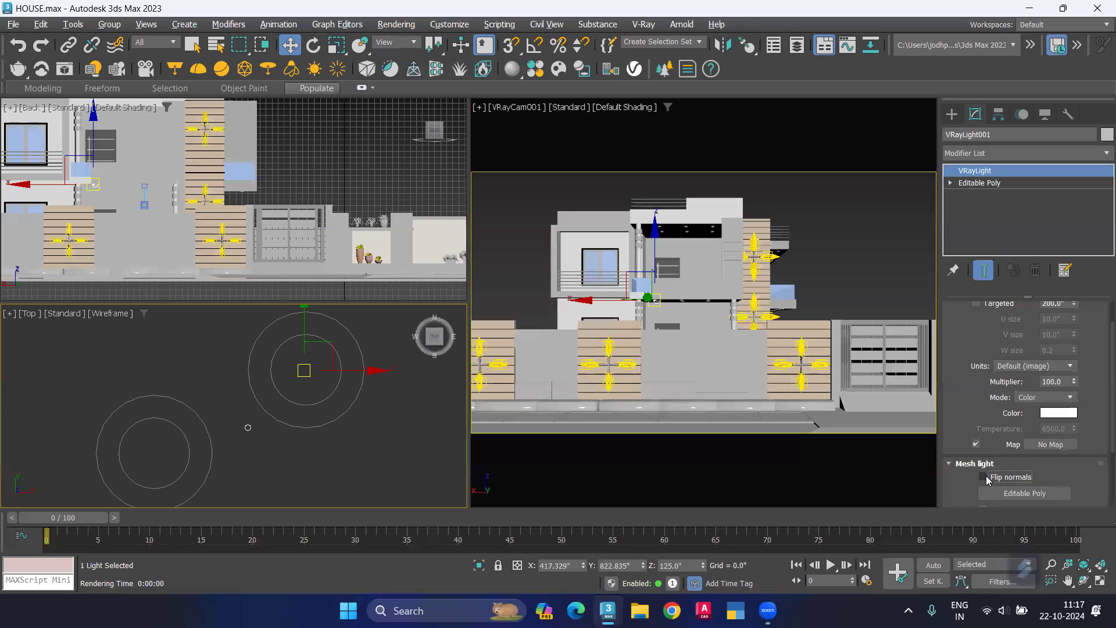
pyautogui.scroll(-1, 1089, 435)
pyautogui.scroll(-3, 1089, 435)
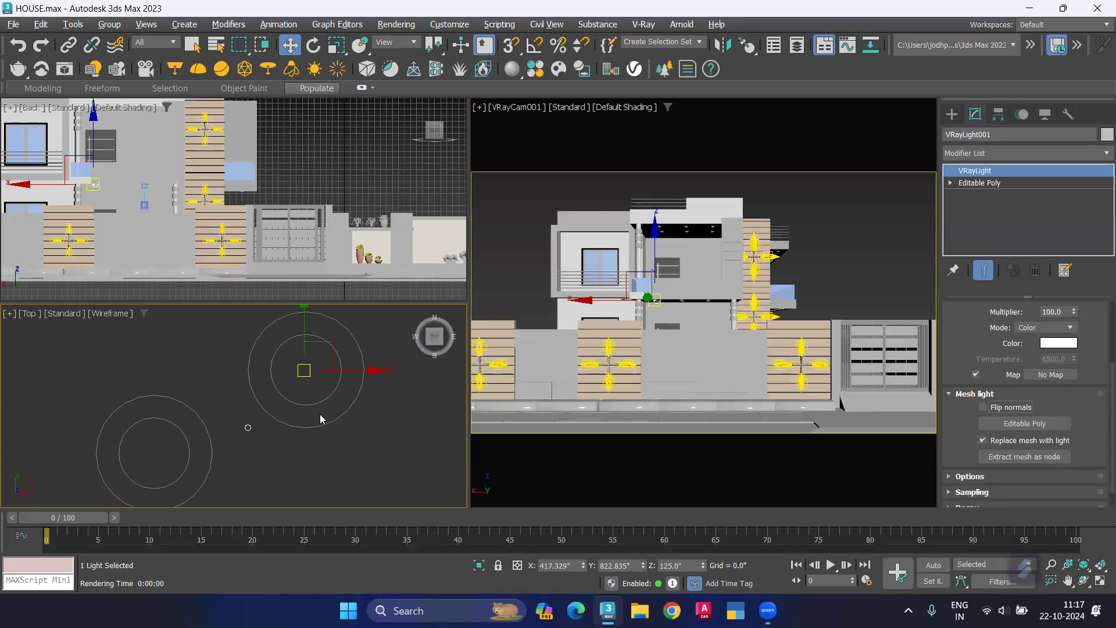
# Step: Nudge the mesh light very slightly in positive Y in the Top view and deselect it
pyautogui.scroll(5, 297, 371)
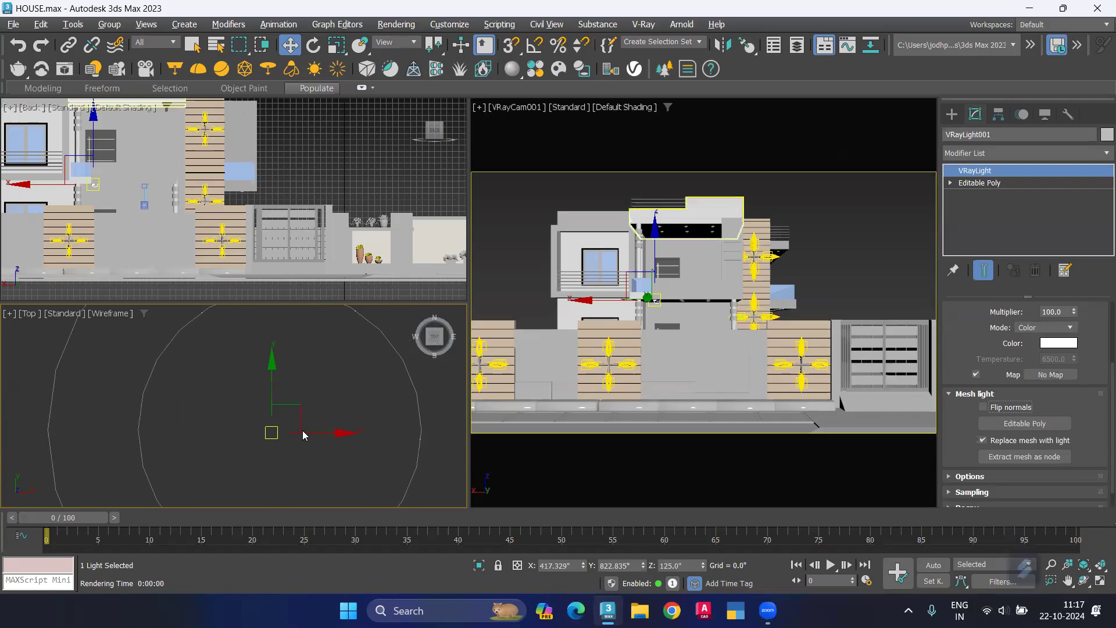
pyautogui.moveTo(281, 414); pyautogui.dragTo(289, 406)
pyautogui.click(213, 436)
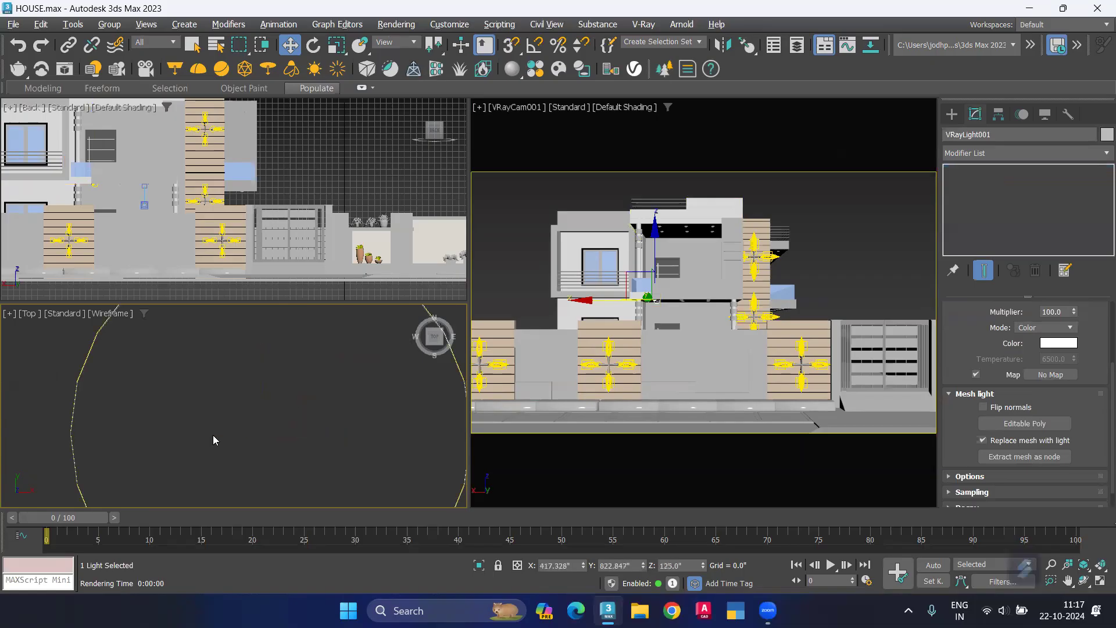
pyautogui.click(329, 448)
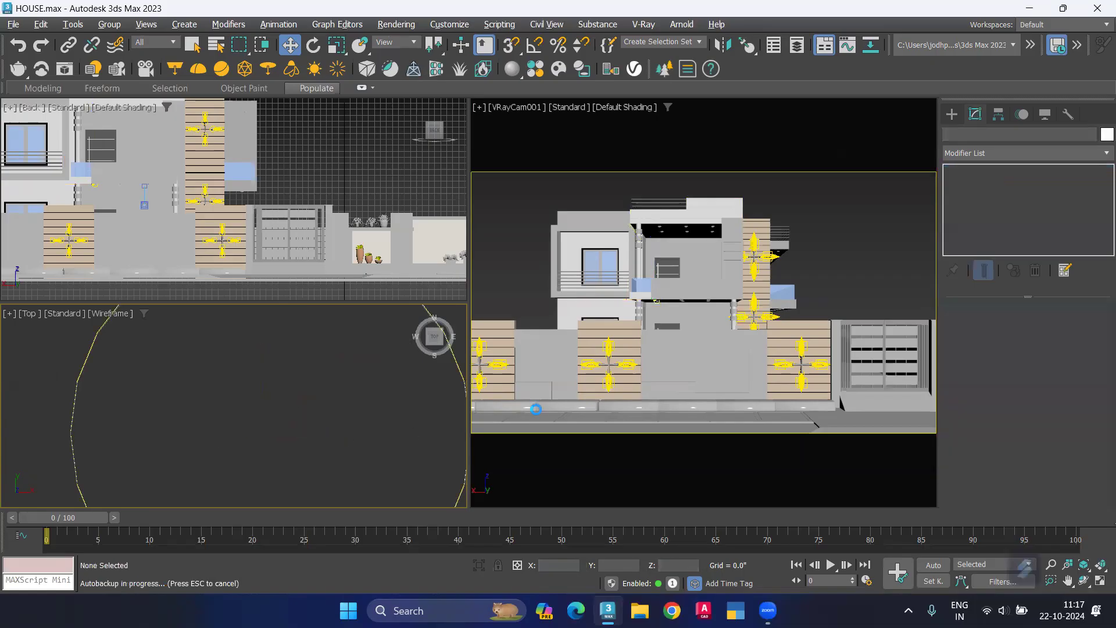
# Step: Render the VRayCam001 view at 1280 x 720, view it at 100%, and start an interactive V-Ray render
pyautogui.hotkey('shift', 'q')
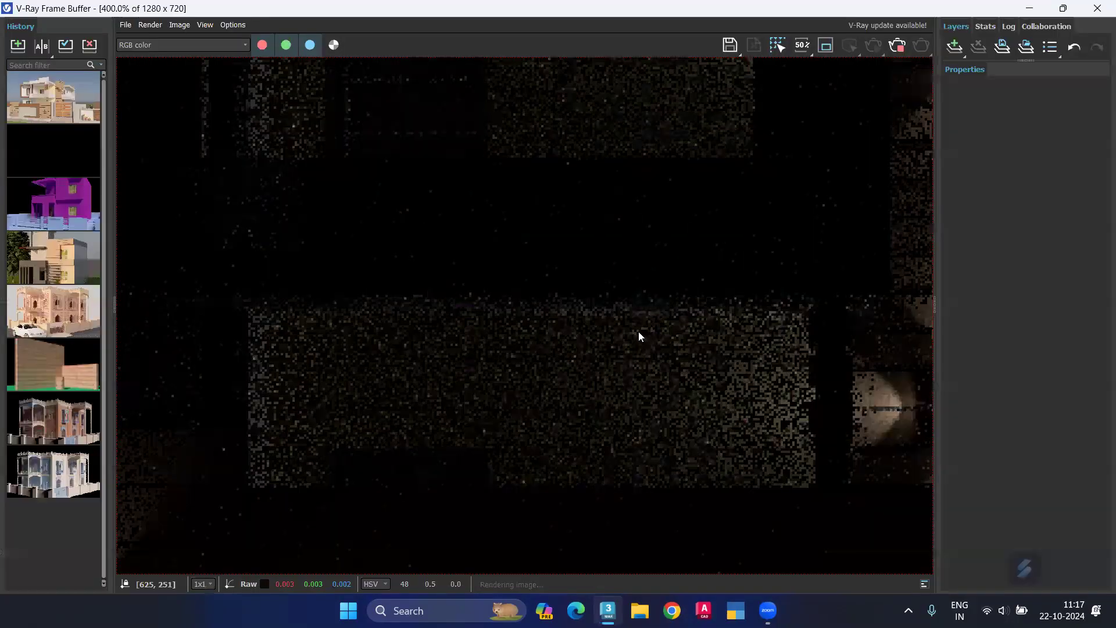
pyautogui.doubleClick(638, 331)
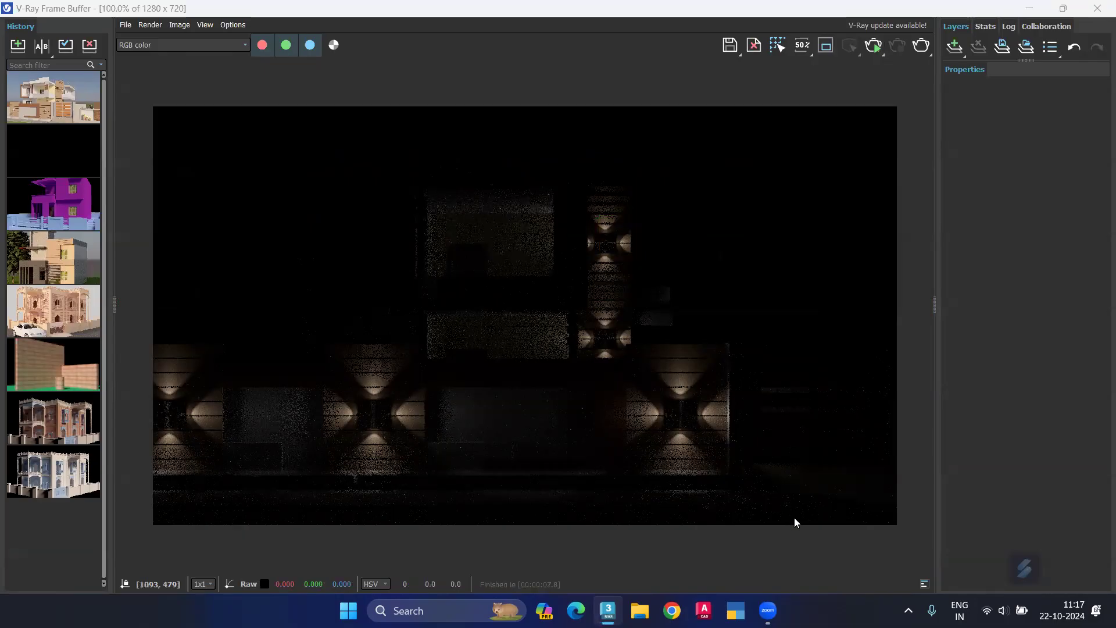
pyautogui.click(873, 48)
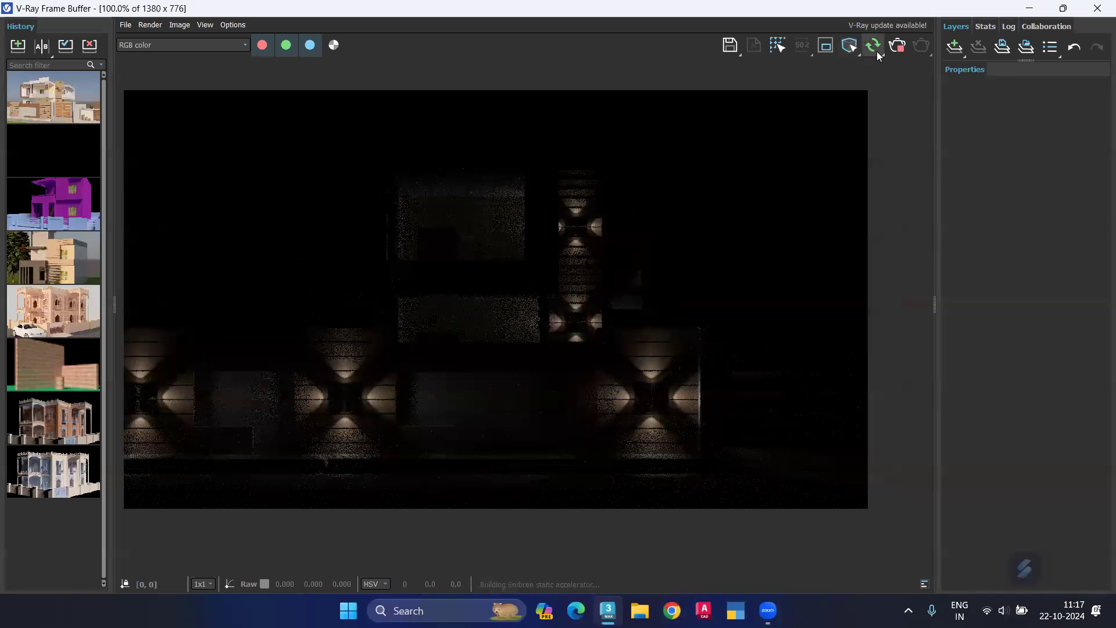
pyautogui.click(1061, 9)
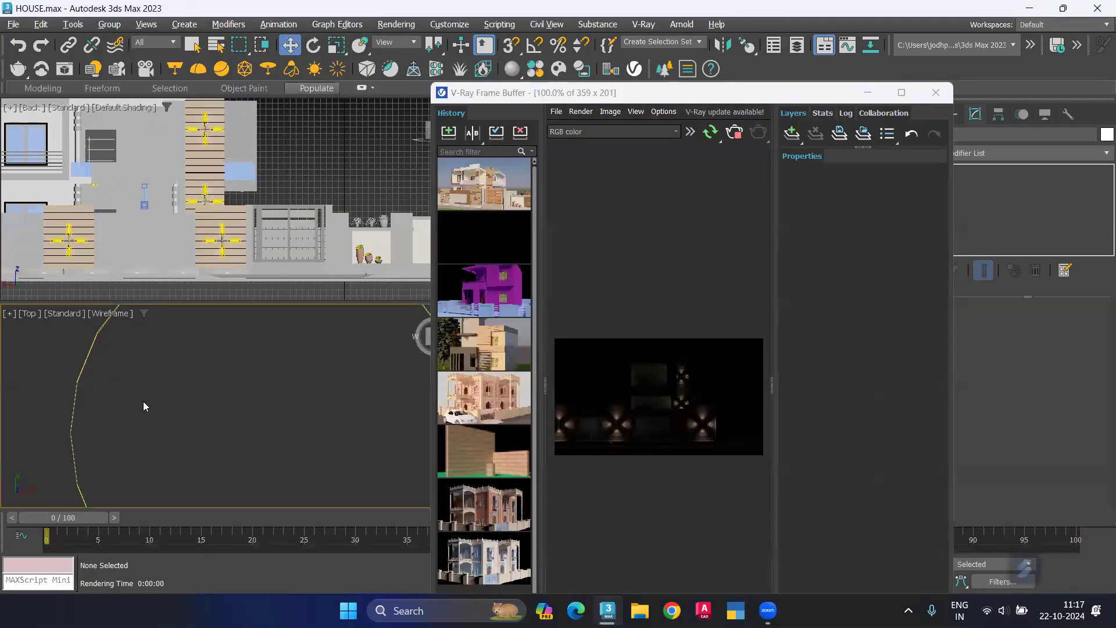
# Step: Limit the selection filter to Lights and select the downlight's mesh light in the Top view
pyautogui.scroll(-3, 139, 399)
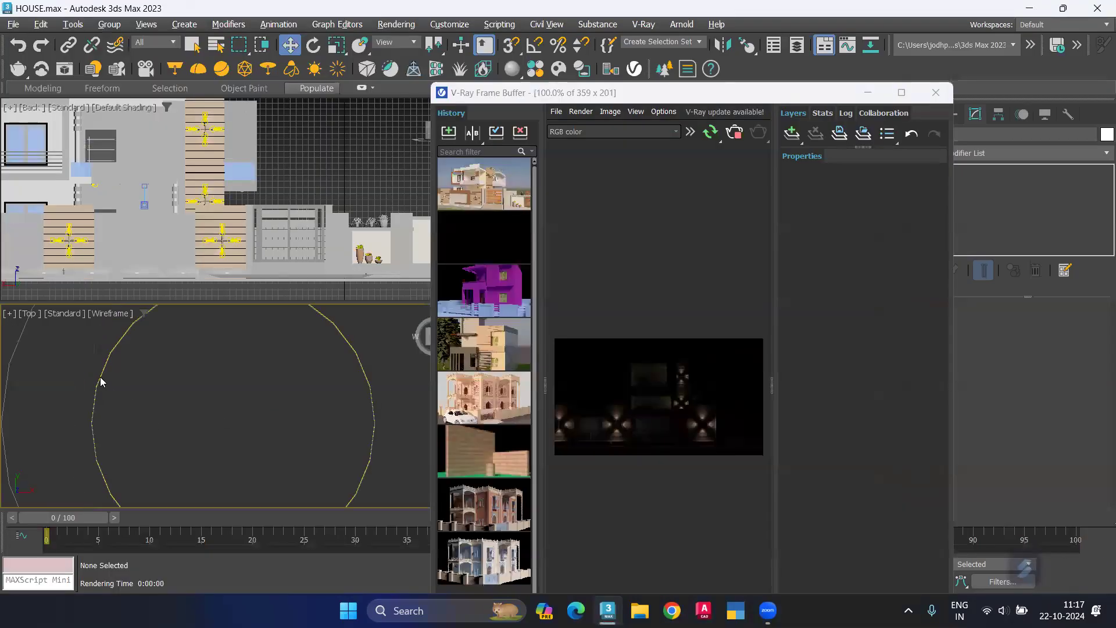
pyautogui.click(100, 371)
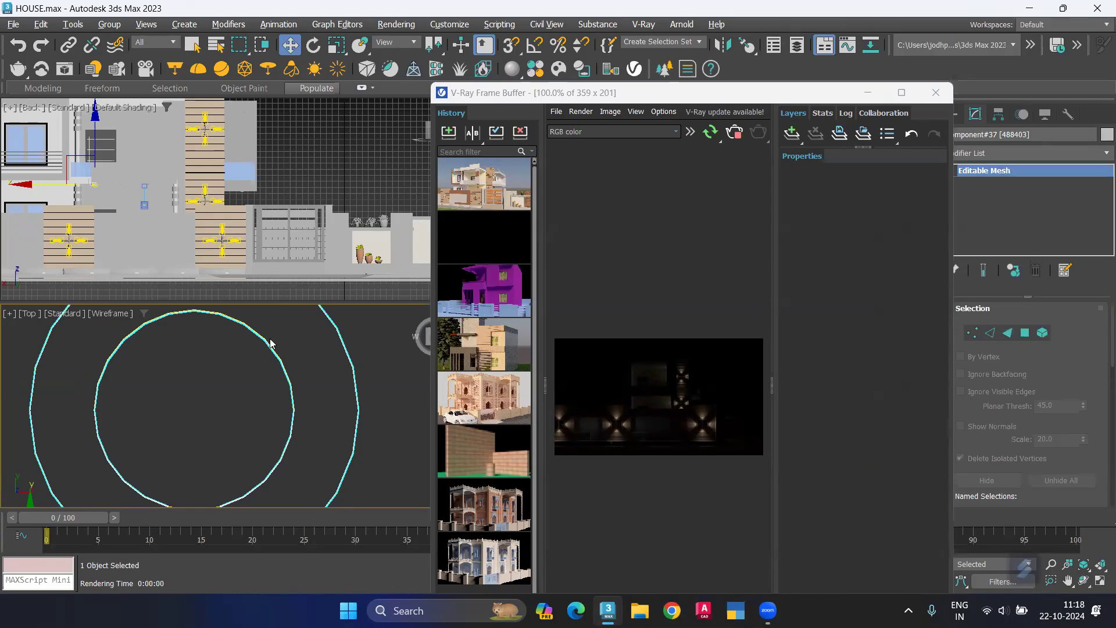
pyautogui.click(224, 306)
pyautogui.click(236, 320)
pyautogui.click(279, 339)
pyautogui.click(155, 43)
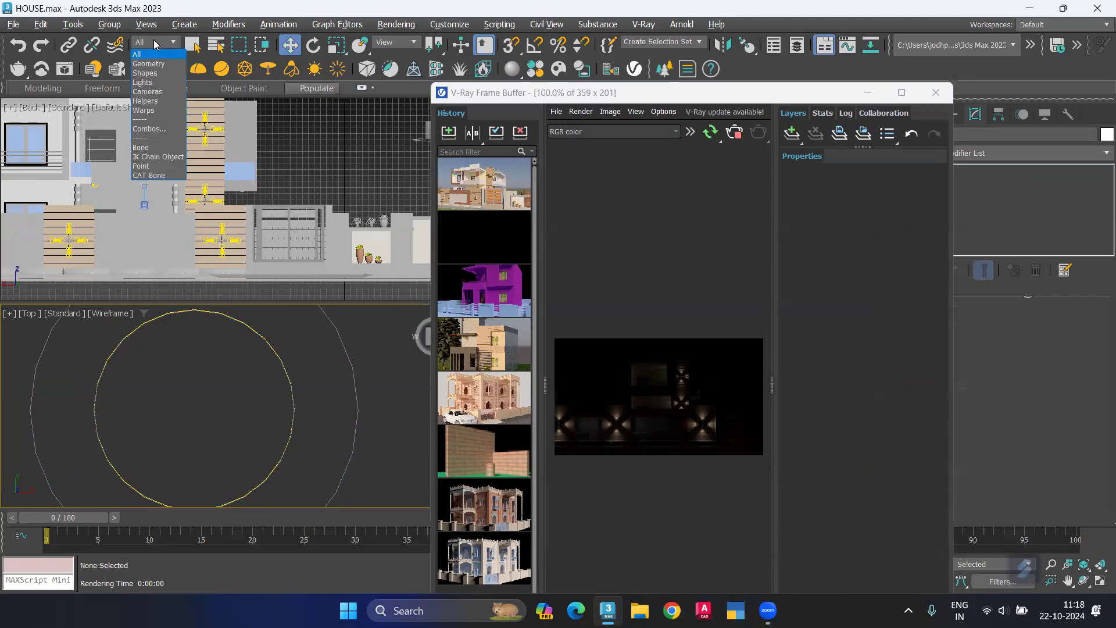
pyautogui.click(152, 82)
pyautogui.click(270, 344)
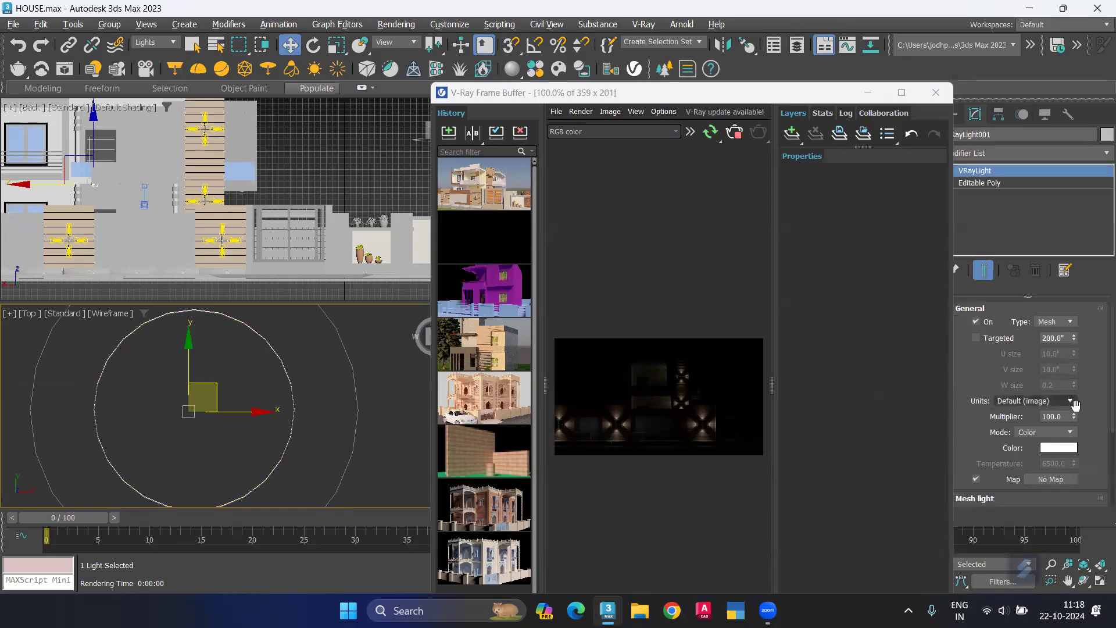
# Step: Raise the mesh light's multiplier to 145.95 while the interactive render runs
pyautogui.doubleClick(1055, 416)
pyautogui.write('5')
pyautogui.press('Return')
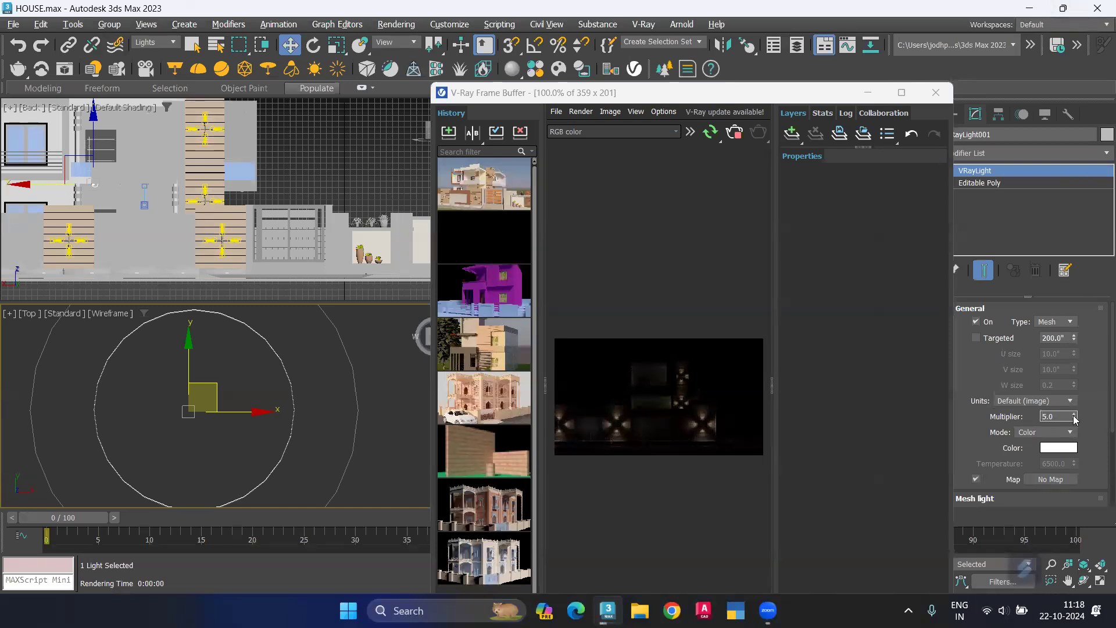
pyautogui.moveTo(1075, 420); pyautogui.dragTo(1100, 597)
pyautogui.moveTo(1098, 5); pyautogui.dragTo(1050, 1)
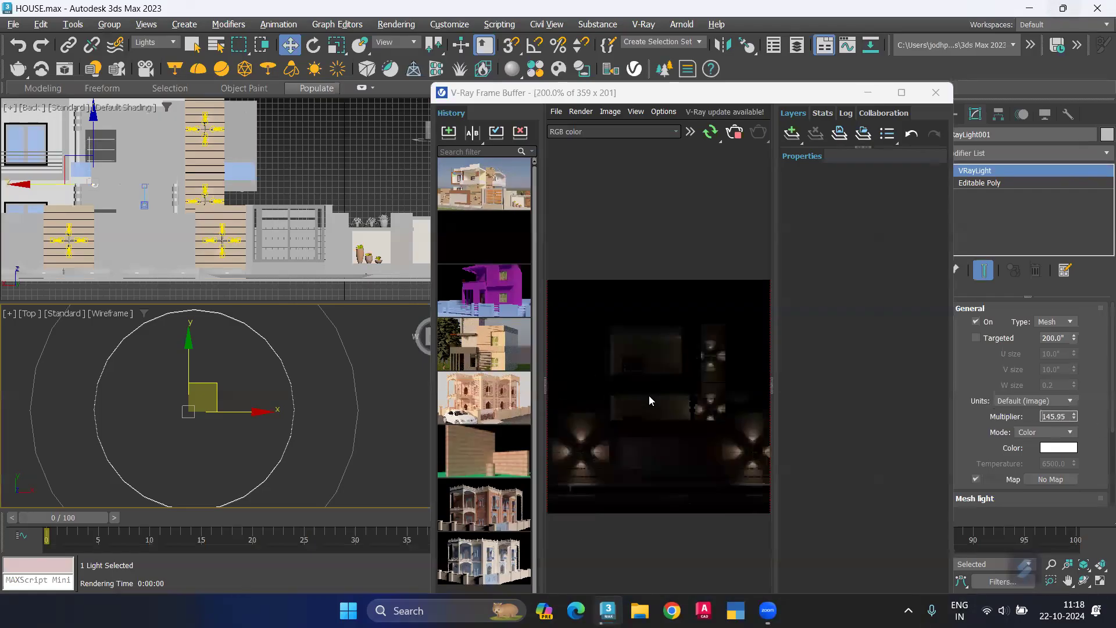
# Step: Lower the mesh light slightly along the vertical axis in the Back view while the interactive render runs
pyautogui.scroll(2, 649, 395)
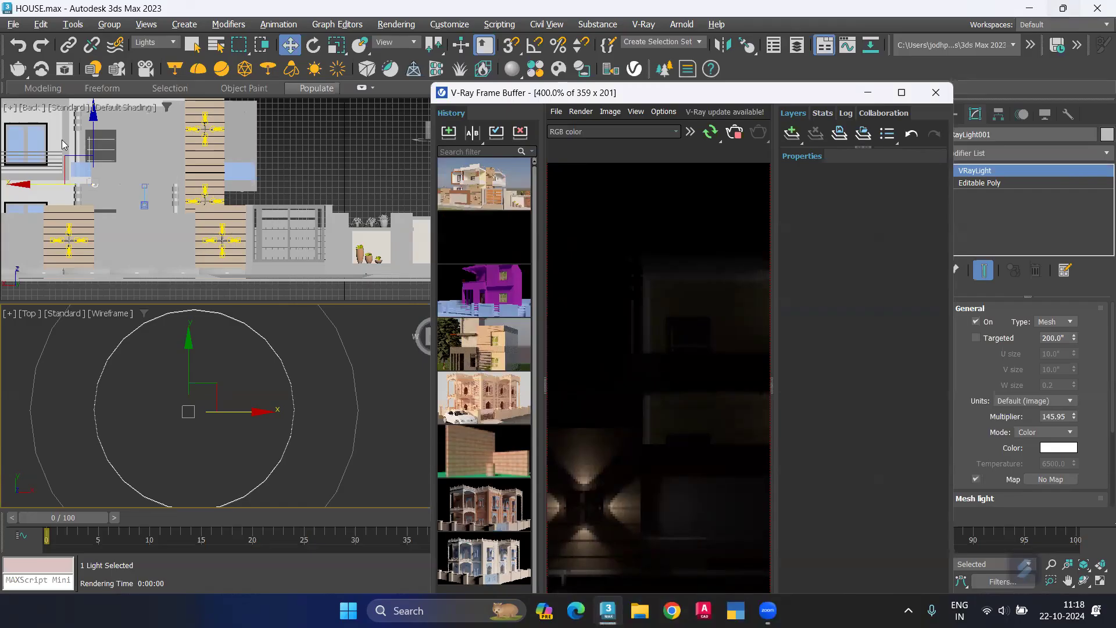
pyautogui.click(94, 120)
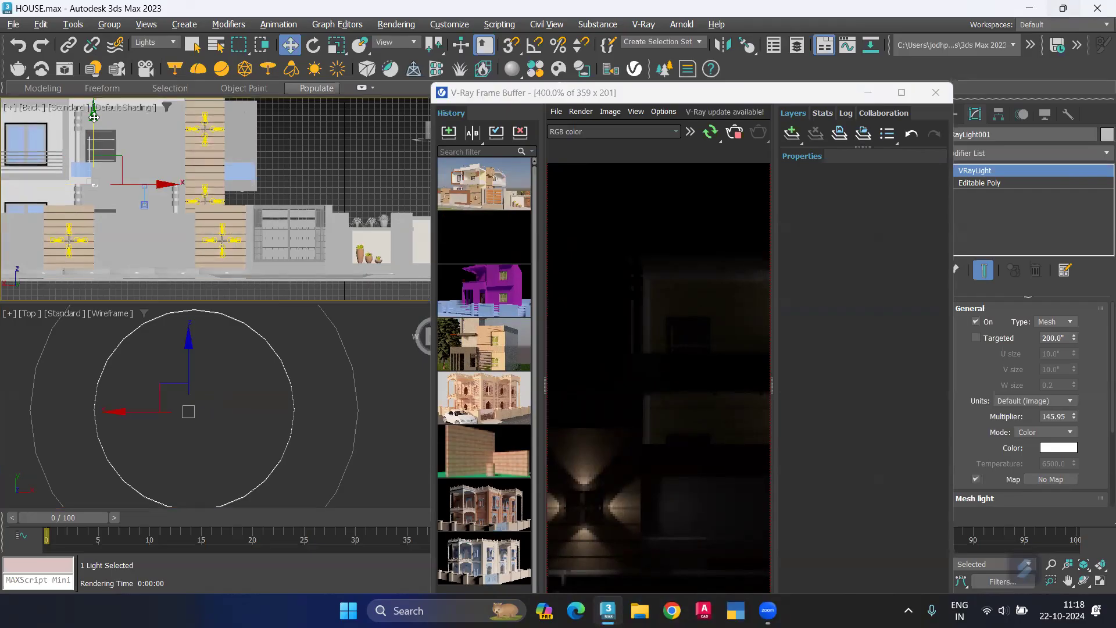
pyautogui.moveTo(94, 119); pyautogui.dragTo(94, 123)
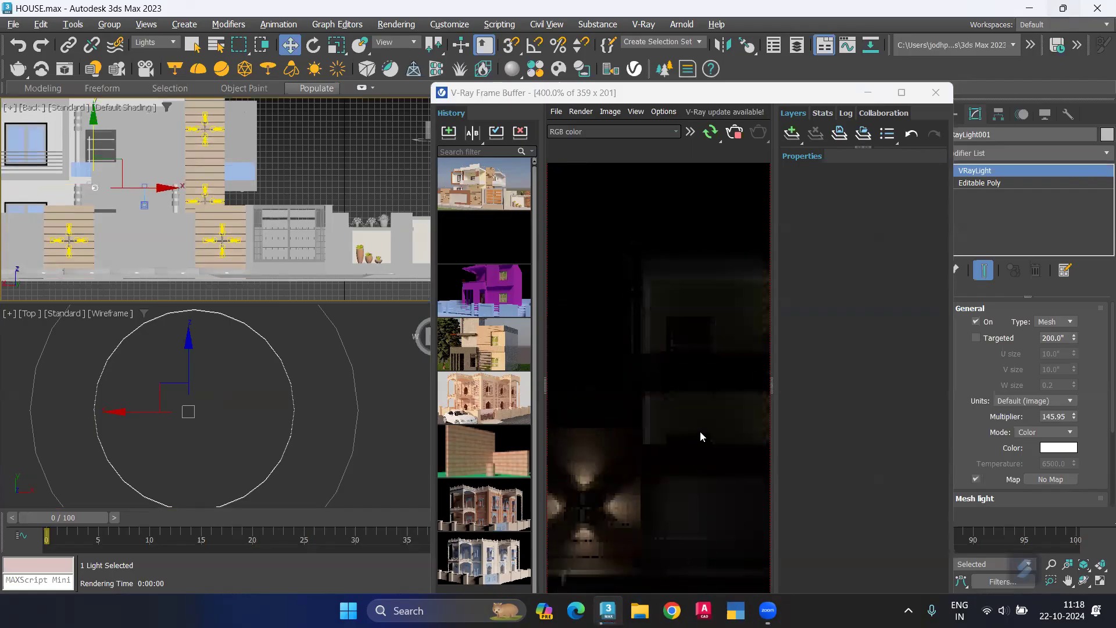
# Step: Stop the interactive render, return its image to 100% and close the V-Ray Frame Buffer
pyautogui.click(734, 137)
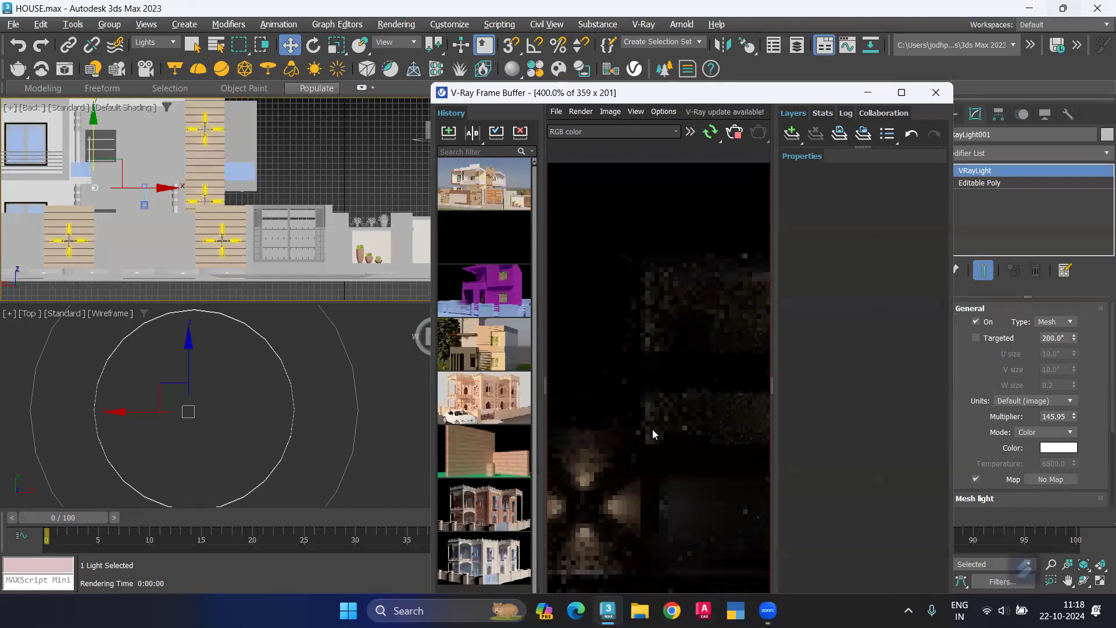
pyautogui.doubleClick(708, 422)
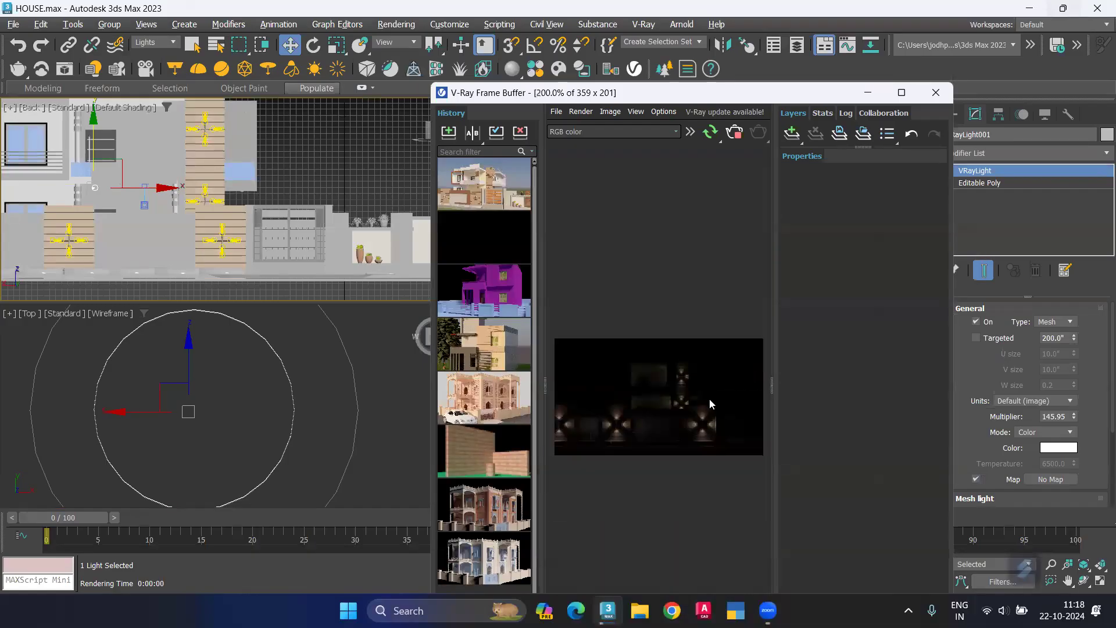
pyautogui.click(938, 96)
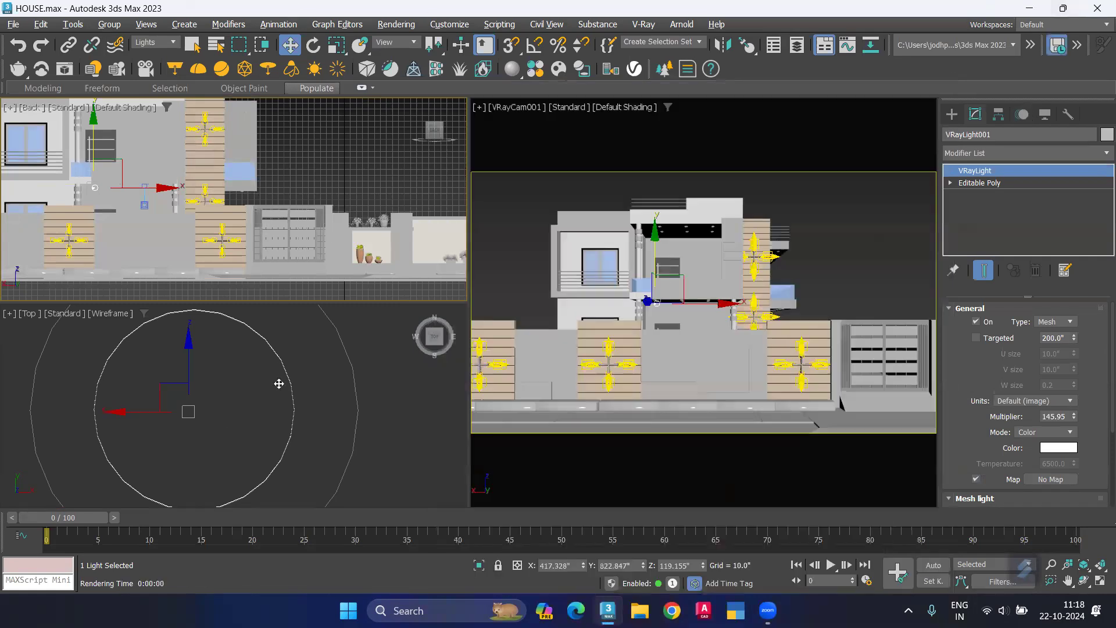
# Step: Switch the wireframe Top viewport to the Back view
pyautogui.scroll(-5, 292, 382)
pyautogui.keyDown('alt'); pyautogui.moveTo(278, 409); pyautogui.dragTo(248, 406, button='middle'); pyautogui.keyUp('alt')
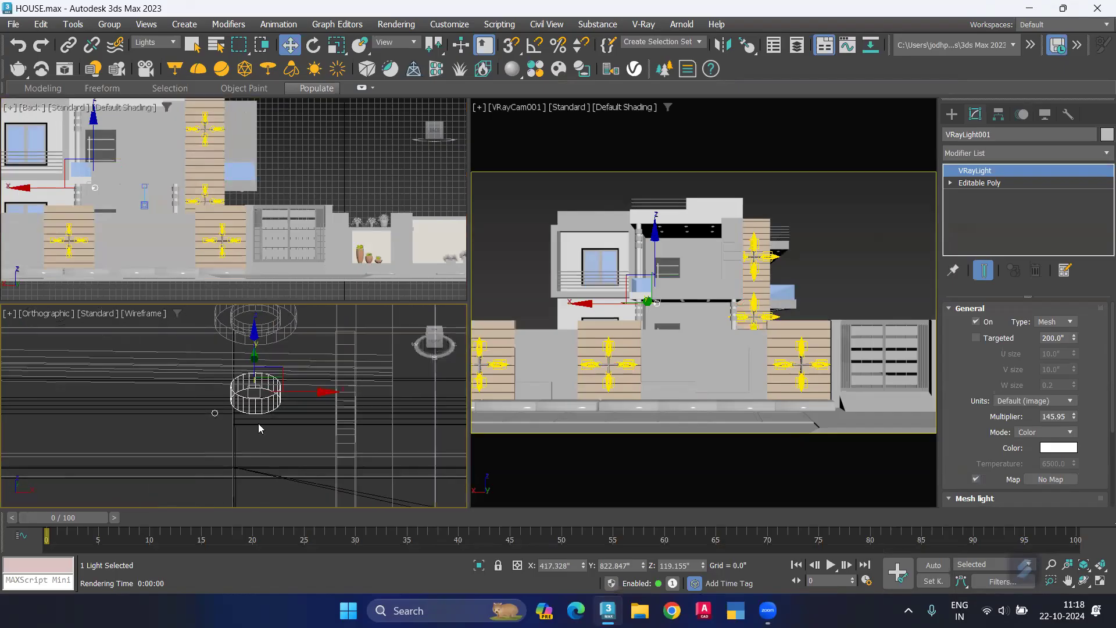
pyautogui.press('f')
pyautogui.scroll(-5, 204, 372)
pyautogui.moveTo(204, 371); pyautogui.dragTo(160, 504, button='middle')
pyautogui.scroll(1, 341, 499)
pyautogui.scroll(2, 331, 459)
pyautogui.click(33, 314)
pyautogui.click(81, 444)
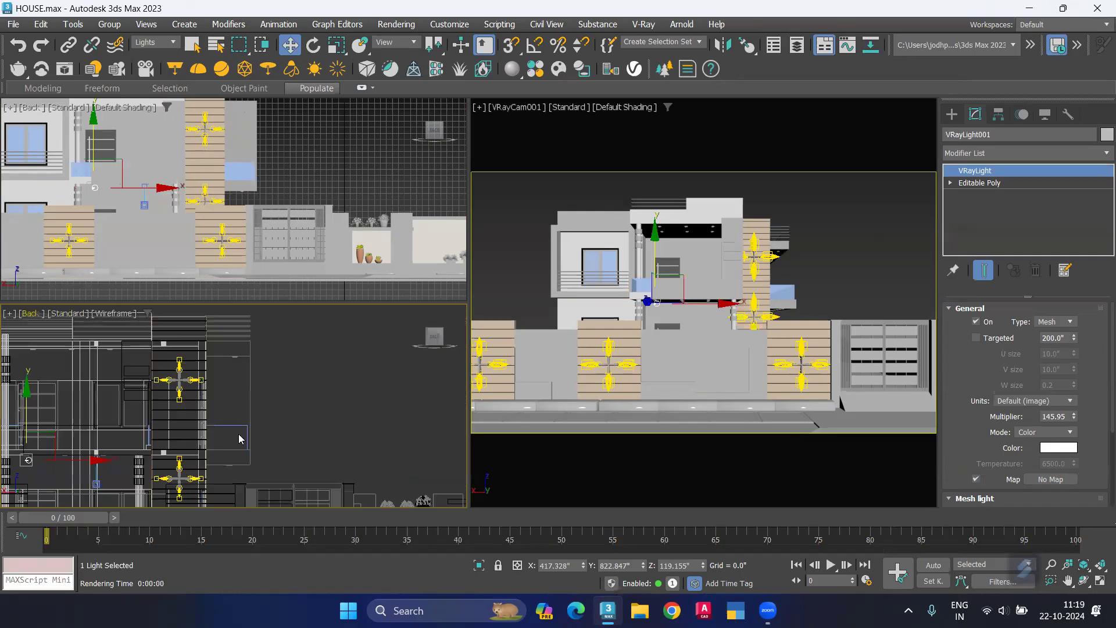
# Step: Raise the mesh light about 5.7 inches toward the downlight ring in the wireframe Back view and clear the selection
pyautogui.scroll(-3, 227, 414)
pyautogui.scroll(4, 232, 401)
pyautogui.scroll(4, 262, 387)
pyautogui.moveTo(272, 408); pyautogui.dragTo(274, 332)
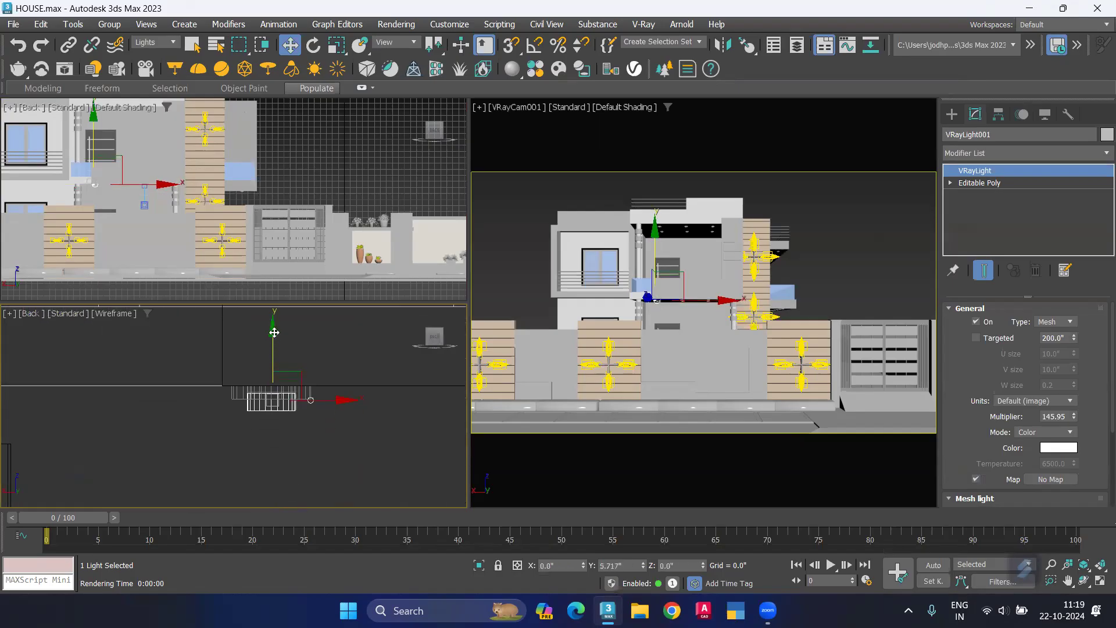
pyautogui.scroll(2, 277, 393)
pyautogui.scroll(1, 271, 395)
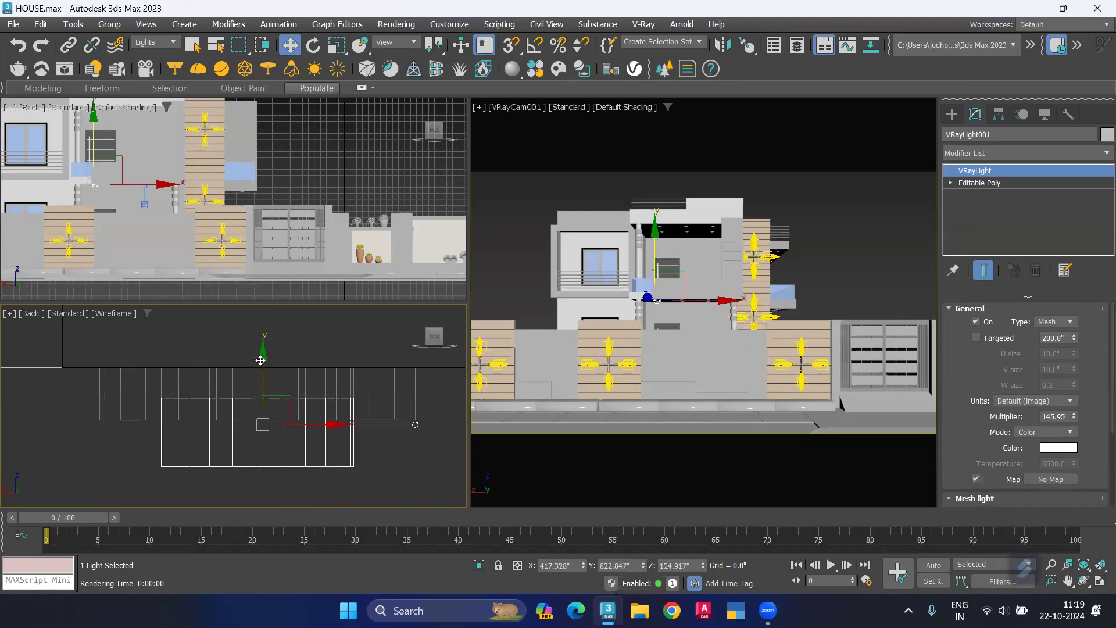
pyautogui.moveTo(262, 360); pyautogui.dragTo(262, 358)
pyautogui.hotkey('ctrl', 'd')
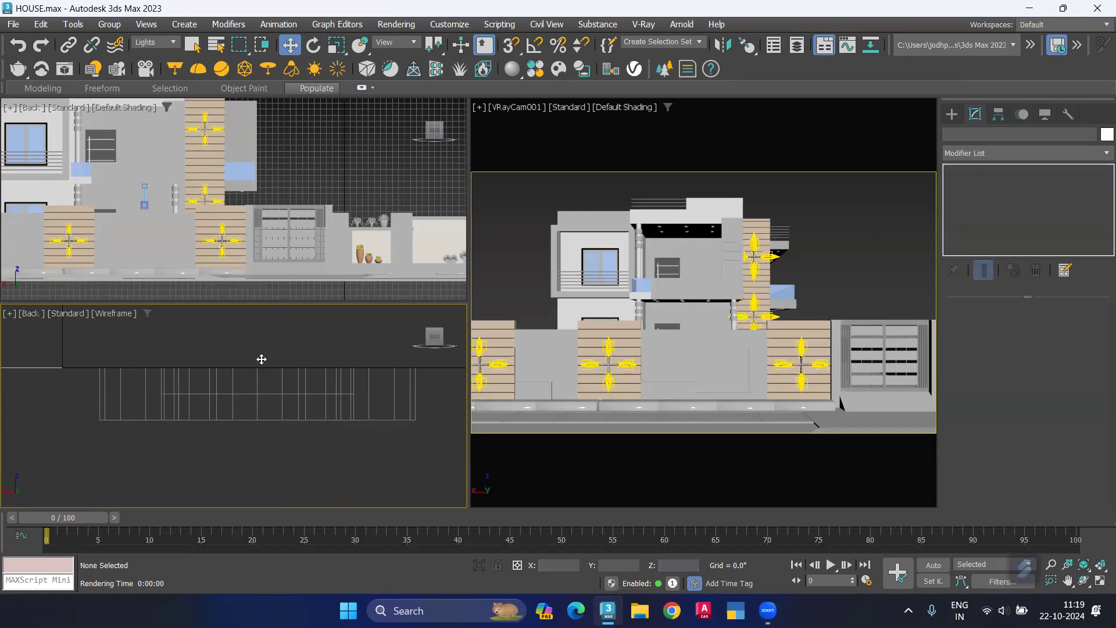
# Step: Reset the selection filter to All, isolate the downlight ring (Component#37), and deselect it
pyautogui.click(155, 42)
pyautogui.click(144, 54)
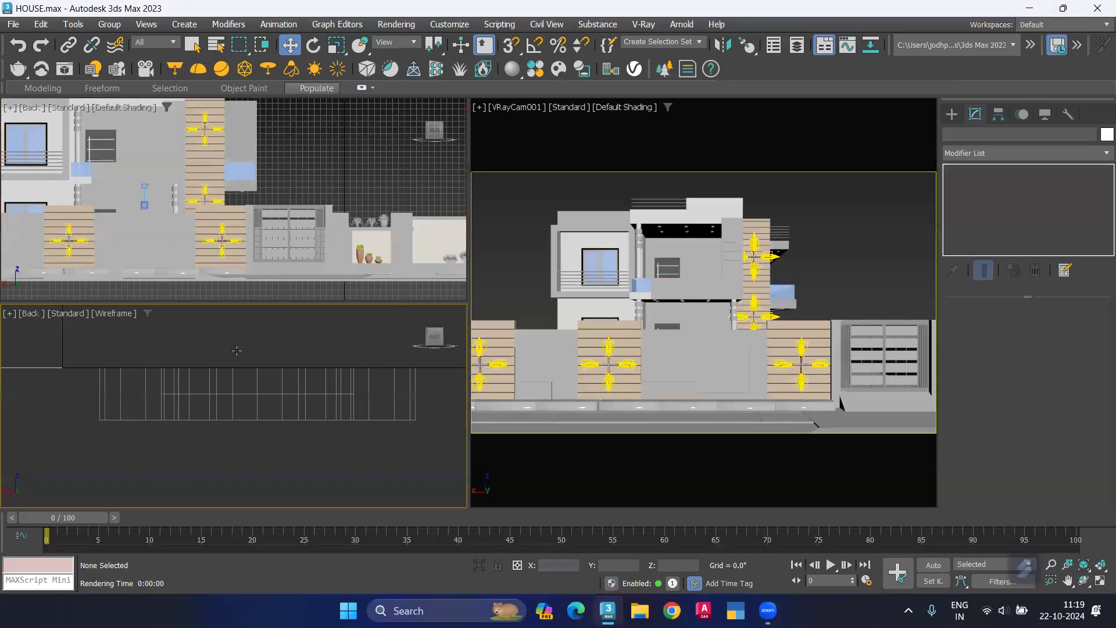
pyautogui.click(284, 394)
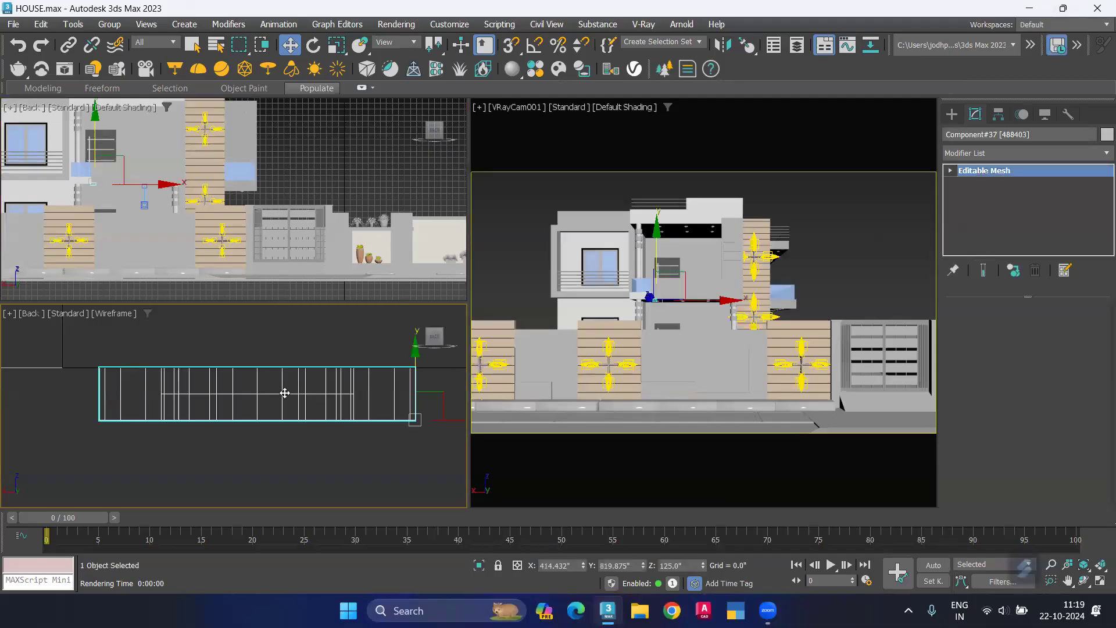
pyautogui.hotkey('alt', 'q')
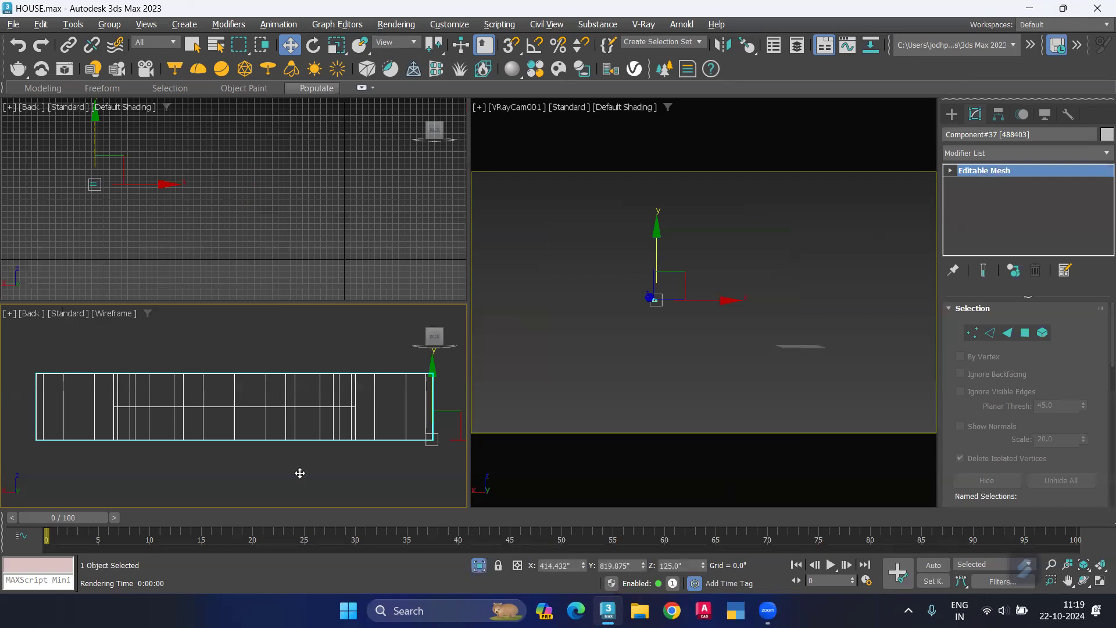
pyautogui.click(300, 473)
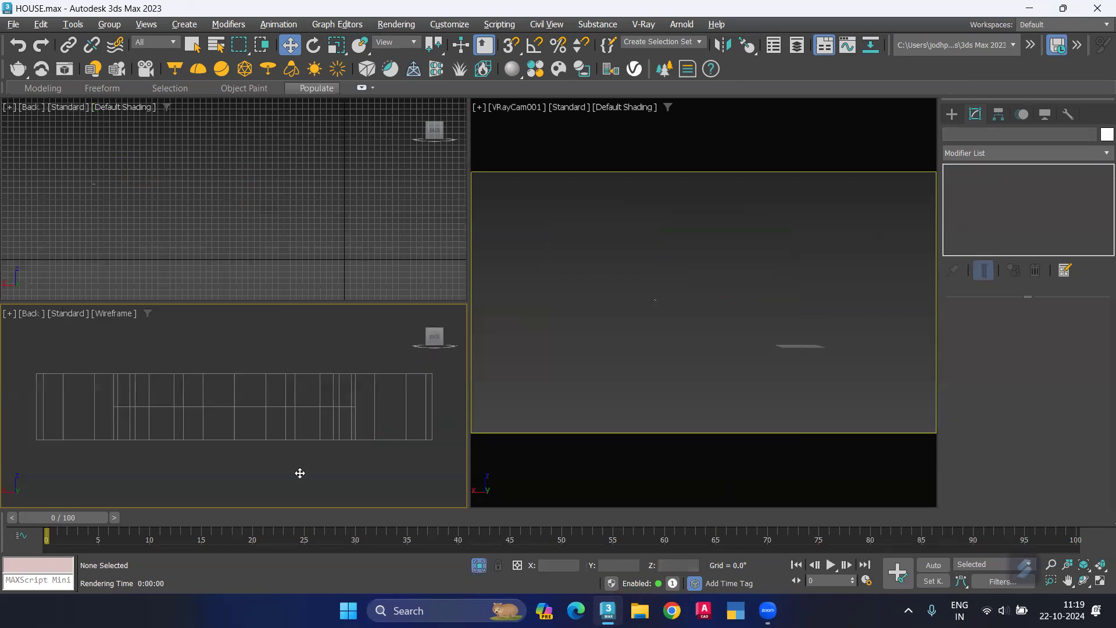
# Step: Maximize the viewport and display the isolated ring with default shading in an angled orthographic view
pyautogui.hotkey('alt', 'w')
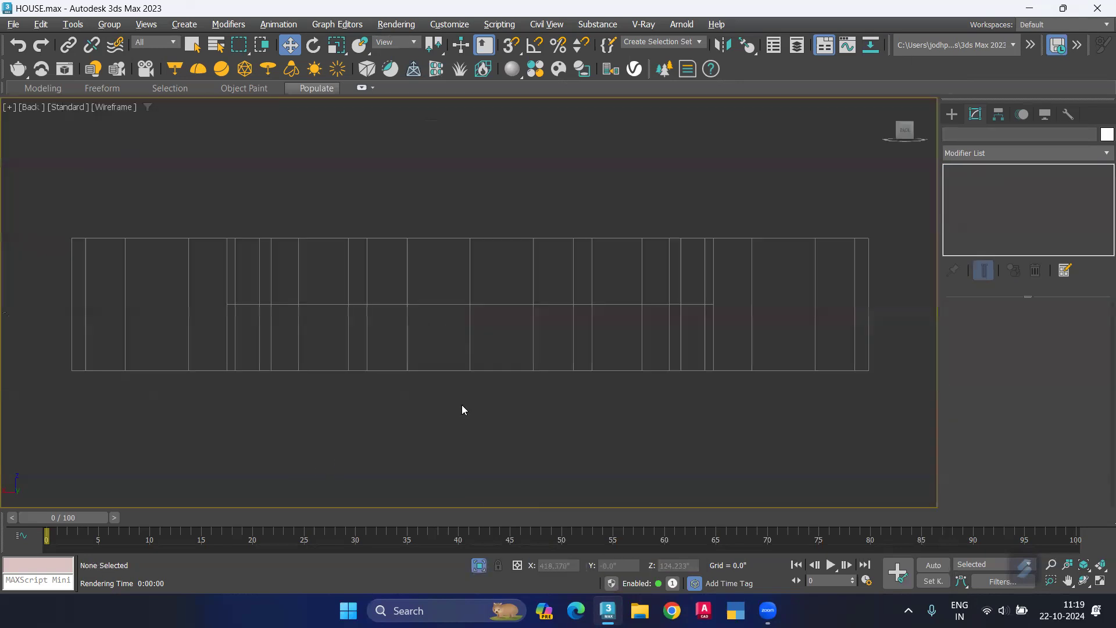
pyautogui.scroll(-3, 443, 408)
pyautogui.keyDown('alt'); pyautogui.moveTo(443, 415); pyautogui.dragTo(410, 439, button='middle'); pyautogui.keyUp('alt')
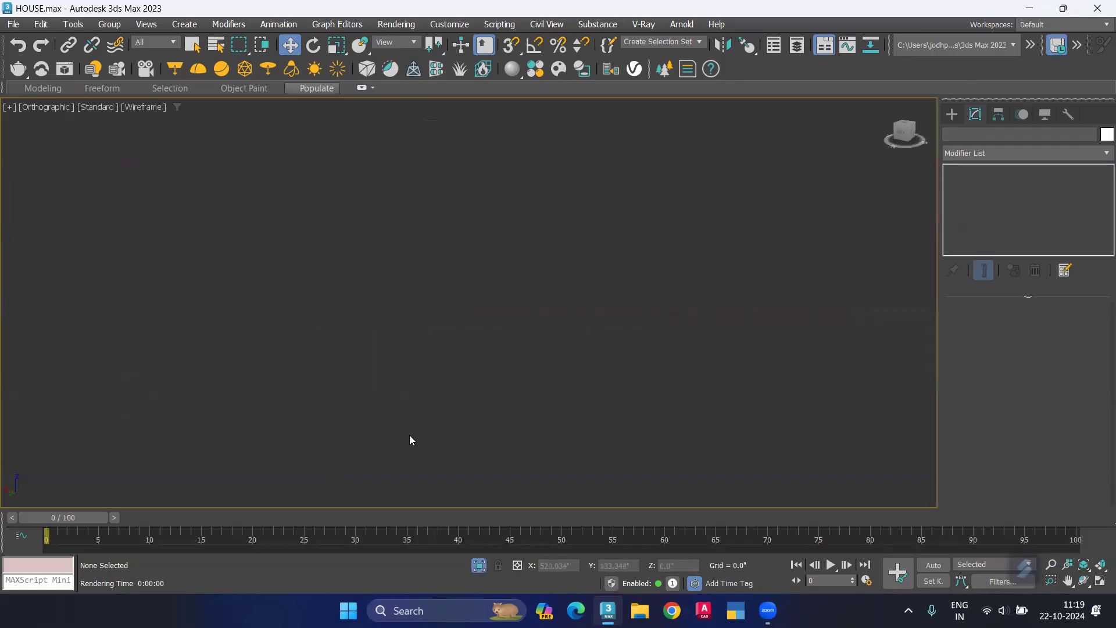
pyautogui.press('z')
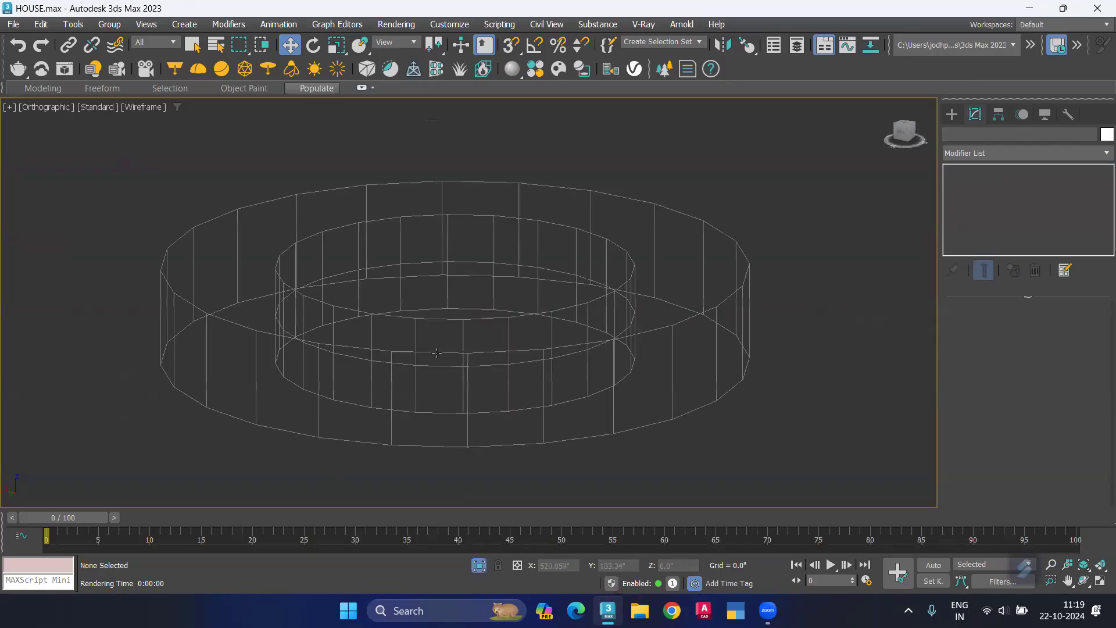
pyautogui.scroll(-3, 437, 352)
pyautogui.press('F3')
pyautogui.keyDown('alt'); pyautogui.moveTo(419, 373); pyautogui.dragTo(413, 362, button='middle'); pyautogui.keyUp('alt')
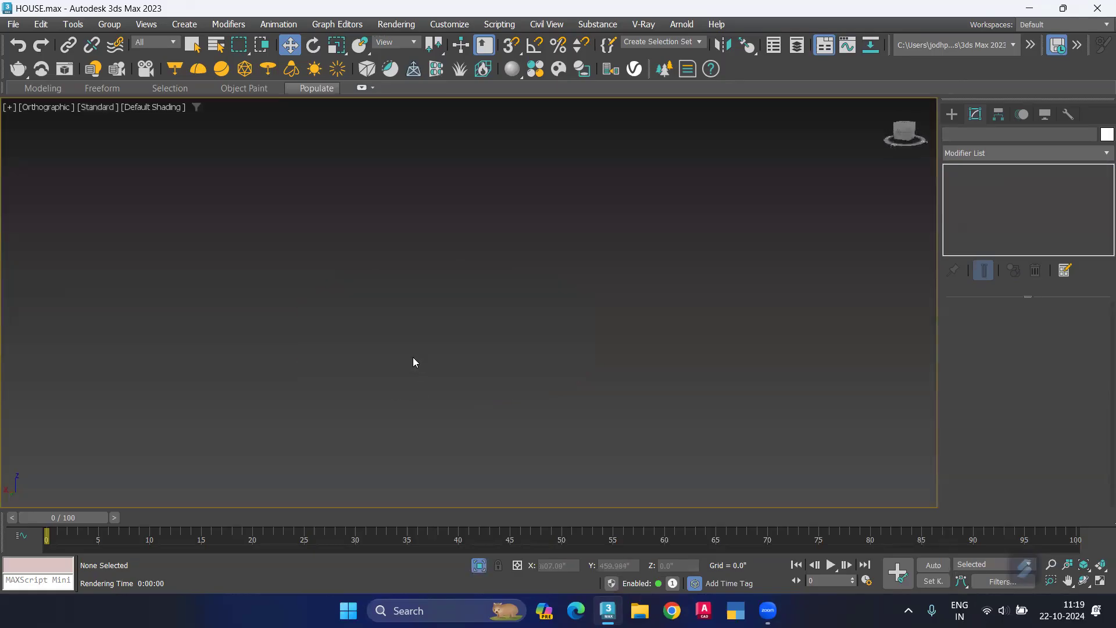
pyautogui.press('z')
# Step: Center the ring's pivot to the object using Affect Pivot Only
pyautogui.click(463, 316)
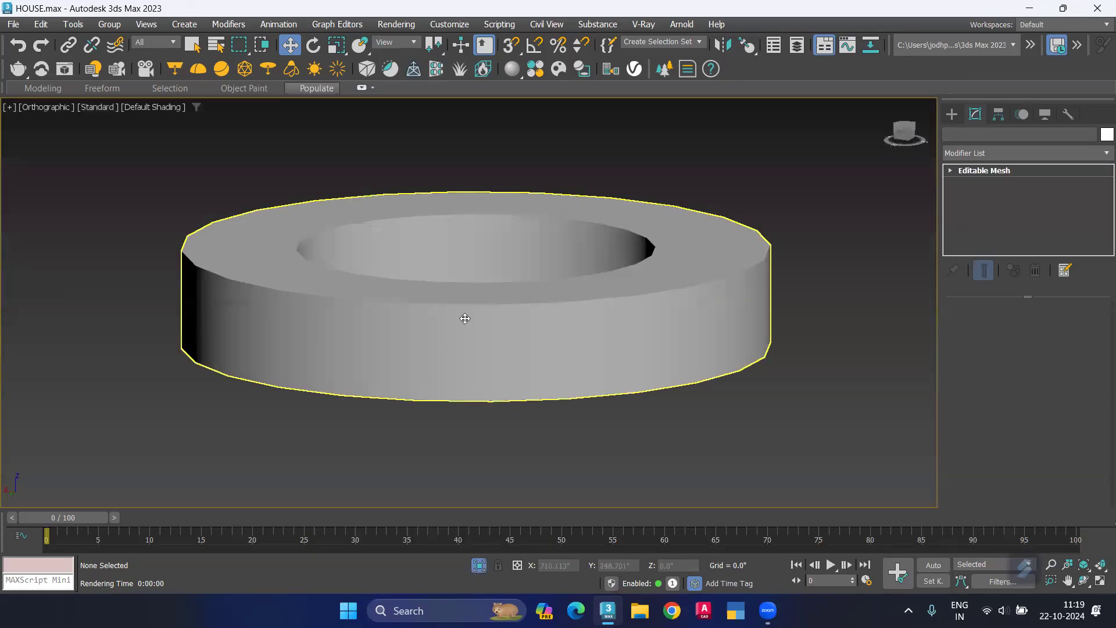
pyautogui.click(999, 118)
pyautogui.click(1007, 215)
pyautogui.click(1024, 313)
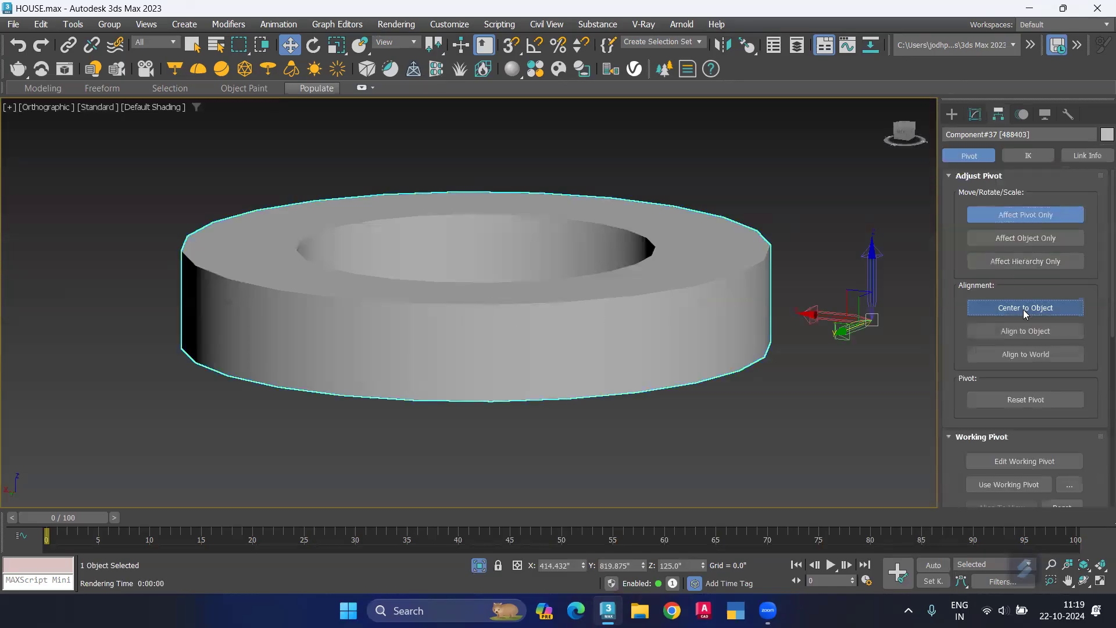
pyautogui.click(1017, 221)
pyautogui.click(837, 291)
pyautogui.click(477, 338)
pyautogui.press('Delete')
pyautogui.hotkey('ctrl', 'z')
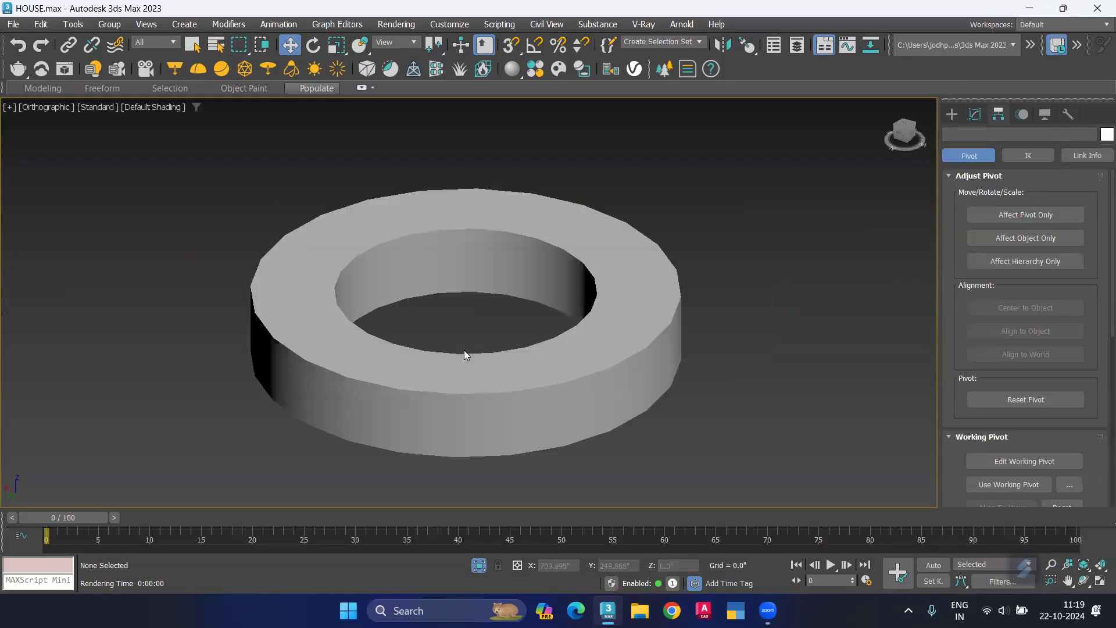
# Step: Convert the ring to an Editable Poly and enter its Polygon sub-object level
pyautogui.click(487, 372)
pyautogui.moveTo(506, 407); pyautogui.dragTo(468, 391, button='middle')
pyautogui.click(976, 112)
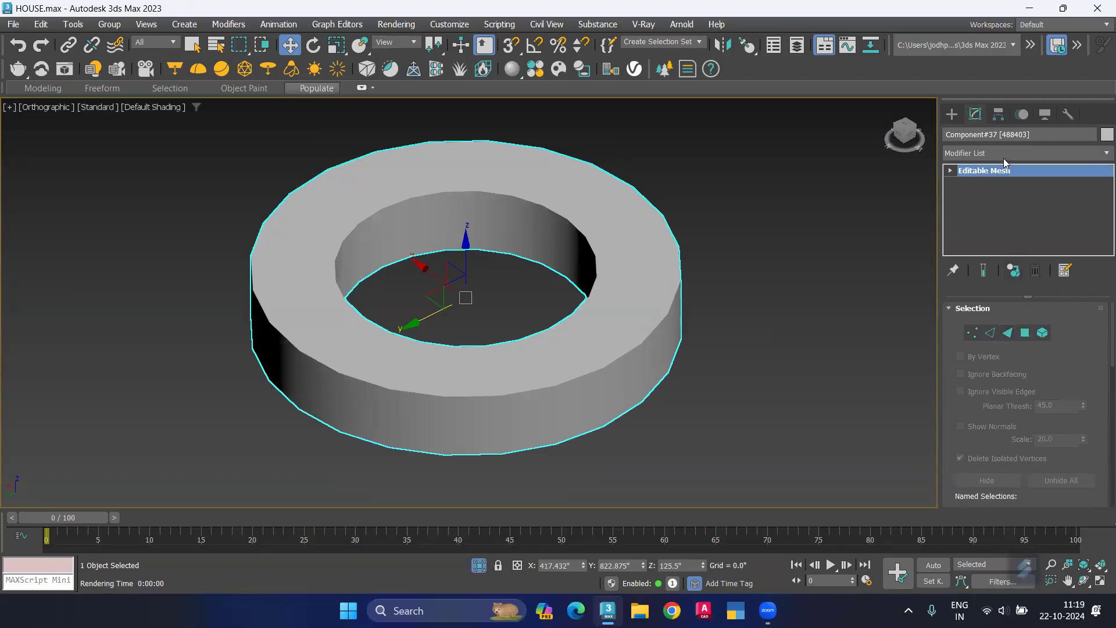
pyautogui.rightClick(1008, 171)
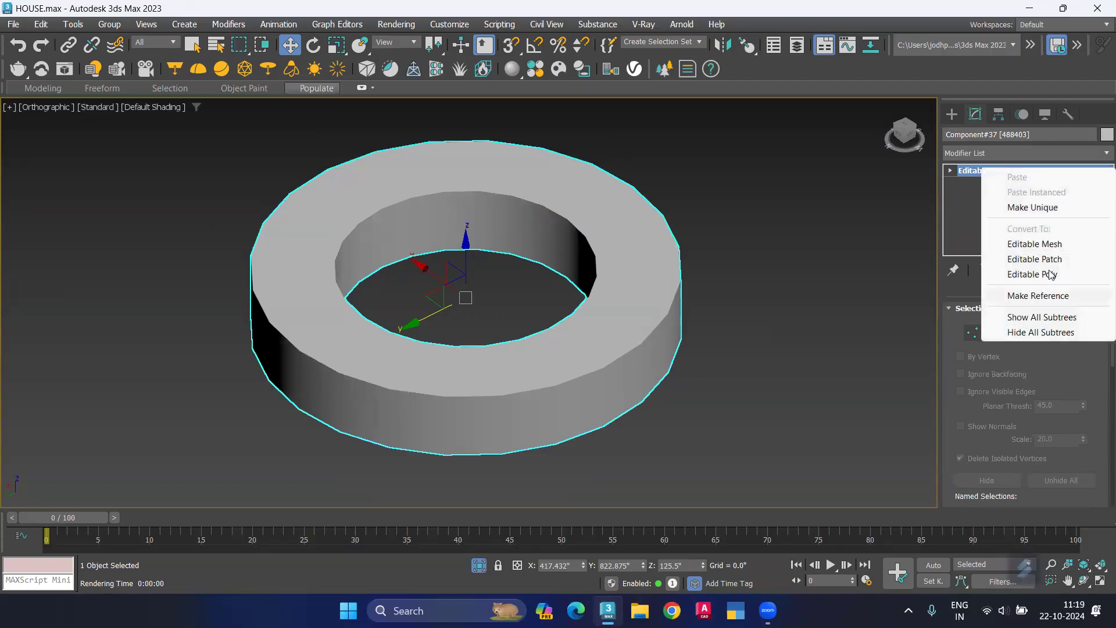
pyautogui.click(1050, 275)
pyautogui.click(991, 329)
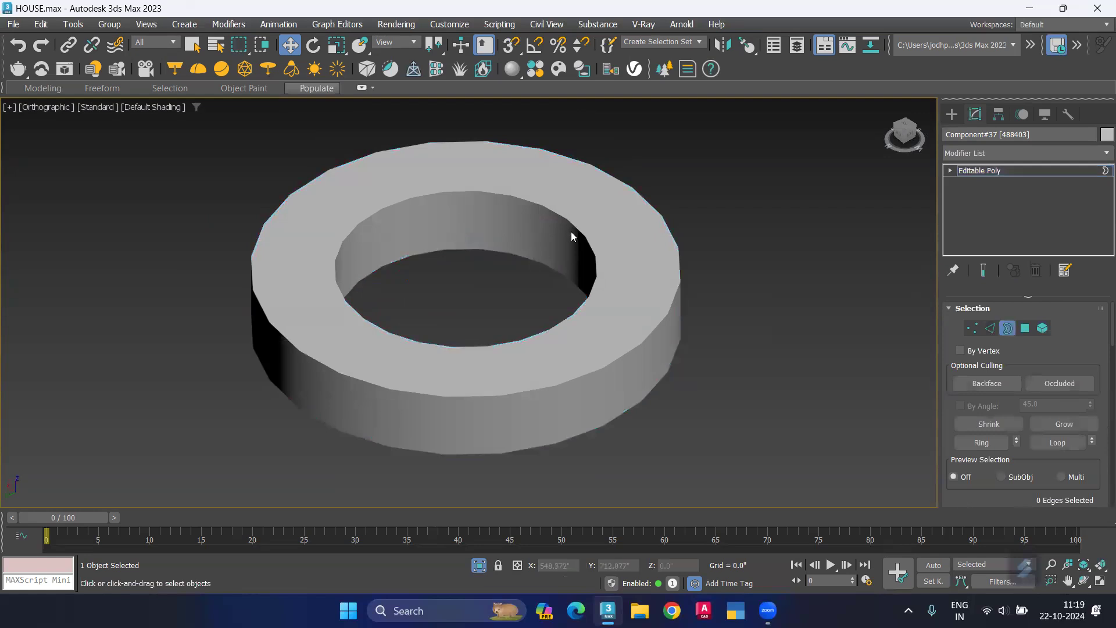
pyautogui.click(1023, 328)
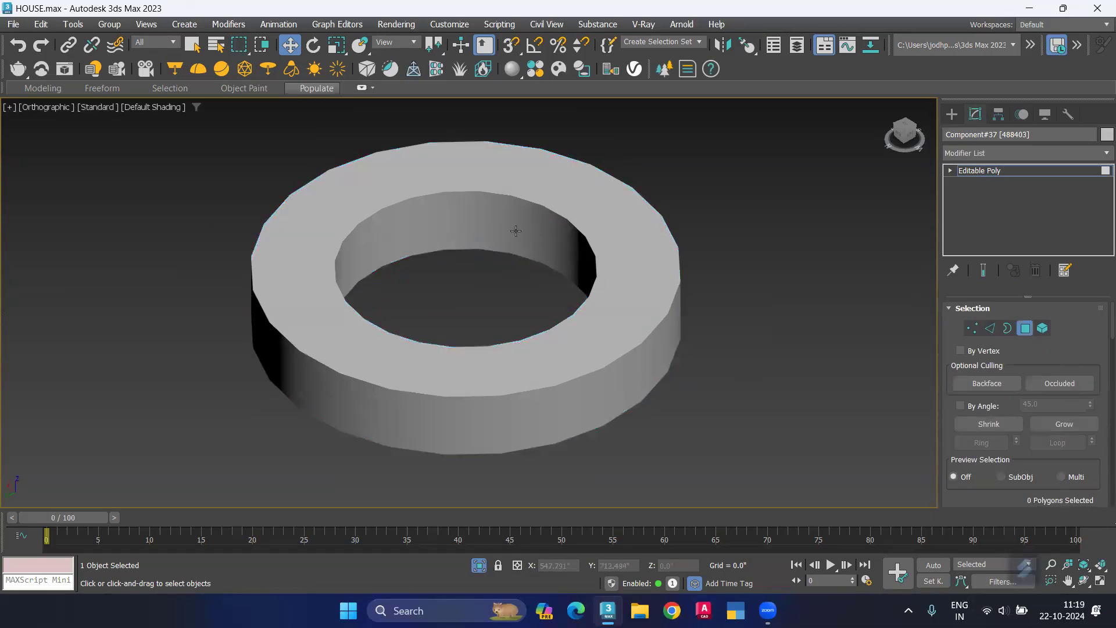
# Step: Draw a cylinder about 1.83 inches in radius across the ring's inner opening in the Top view, using Edge creation and 3D snap
pyautogui.press('t')
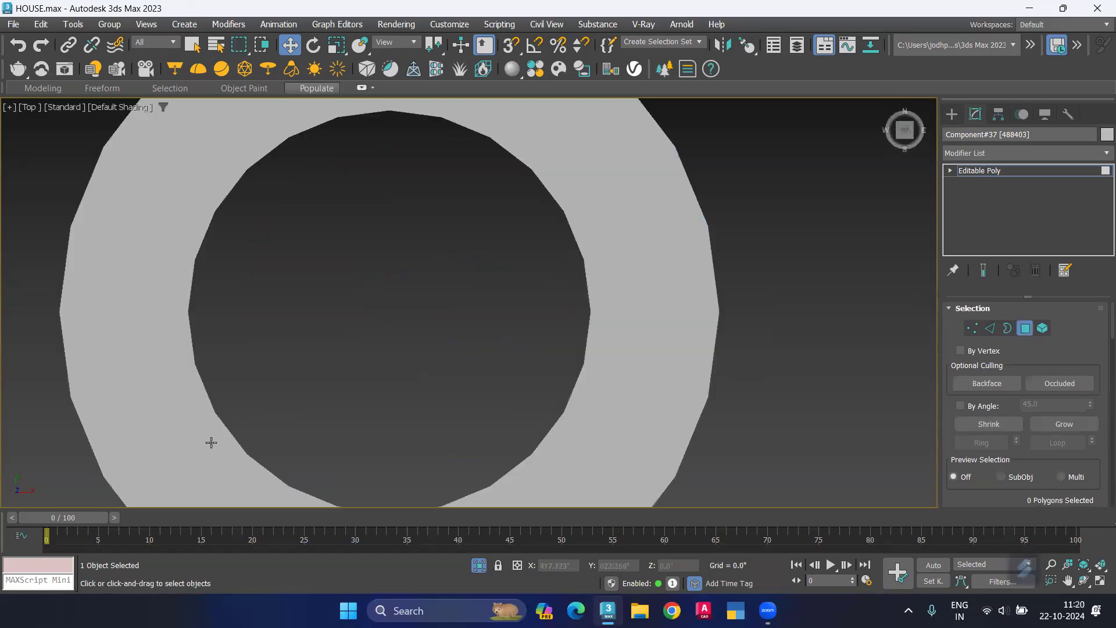
pyautogui.scroll(-3, 375, 263)
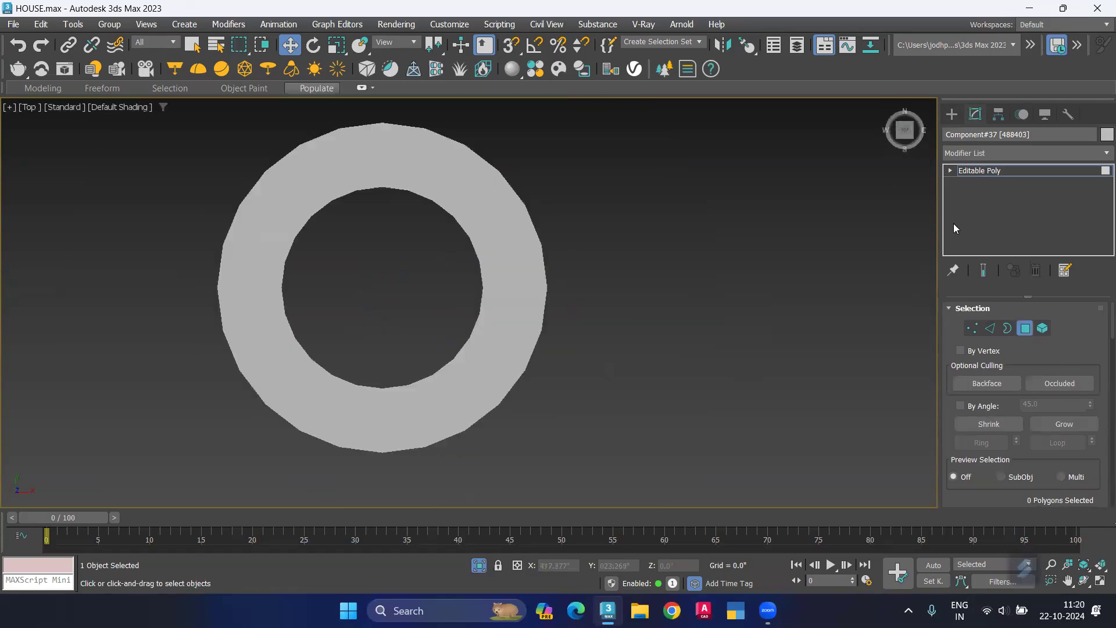
pyautogui.click(948, 116)
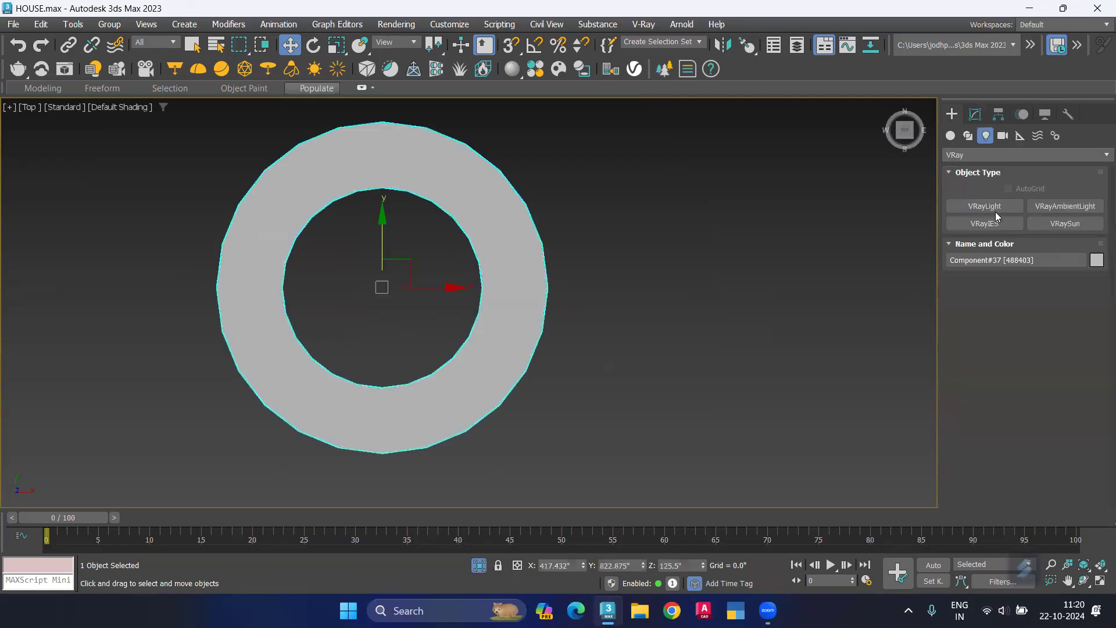
pyautogui.click(950, 136)
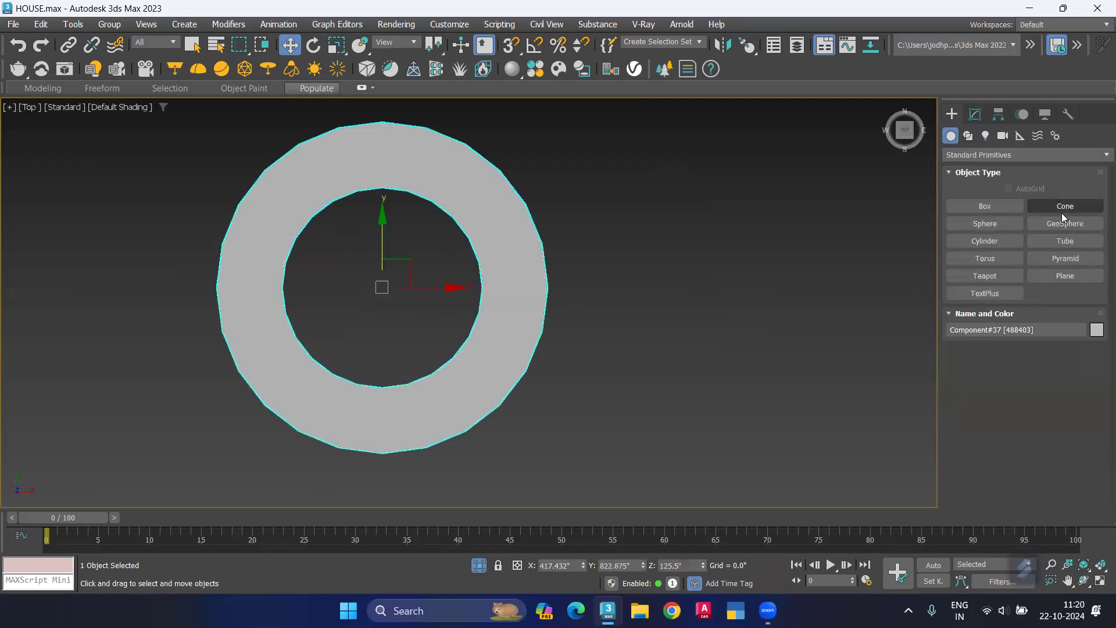
pyautogui.click(998, 240)
pyautogui.click(968, 367)
pyautogui.click(511, 45)
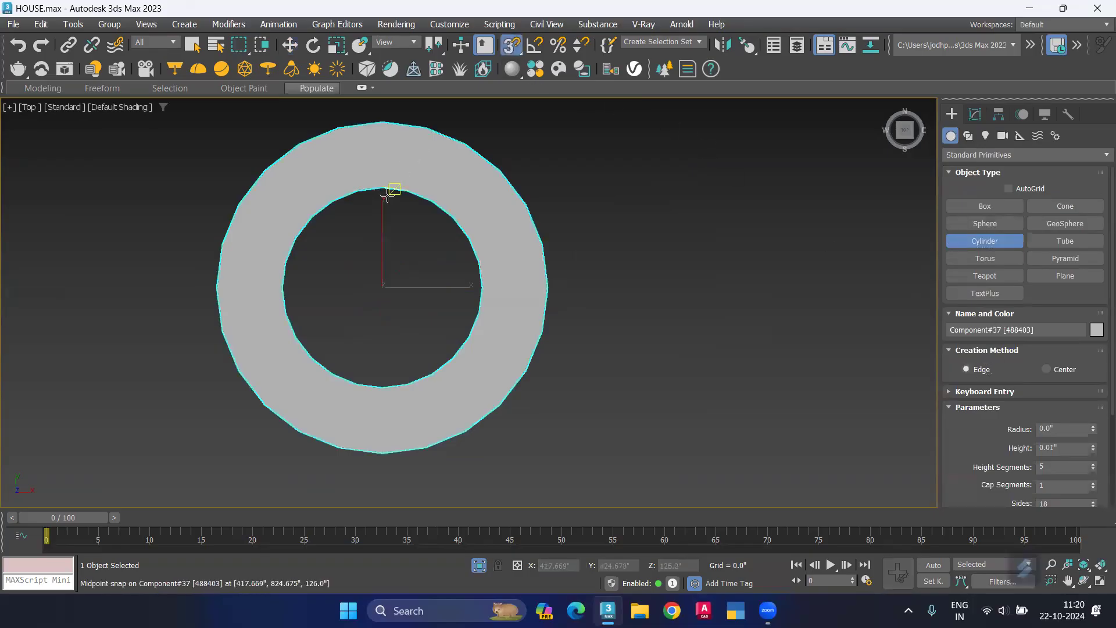
pyautogui.moveTo(376, 194); pyautogui.dragTo(383, 383)
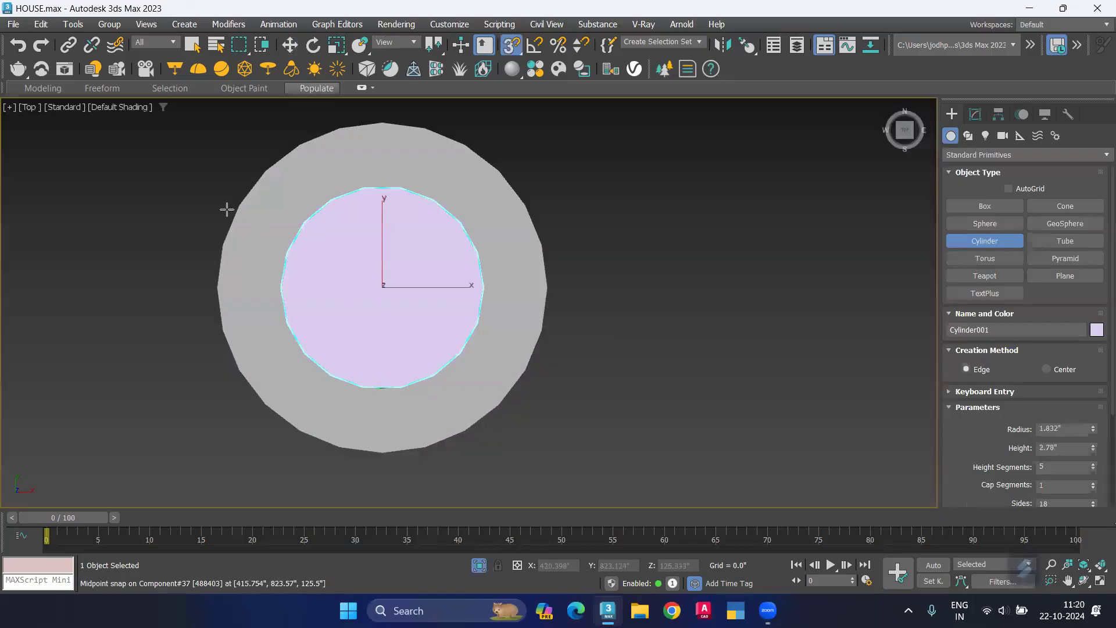
pyautogui.press('w')
# Step: Set the new cylinder's height to 1 inch, checking it in the Front view, and deselect it
pyautogui.press('f')
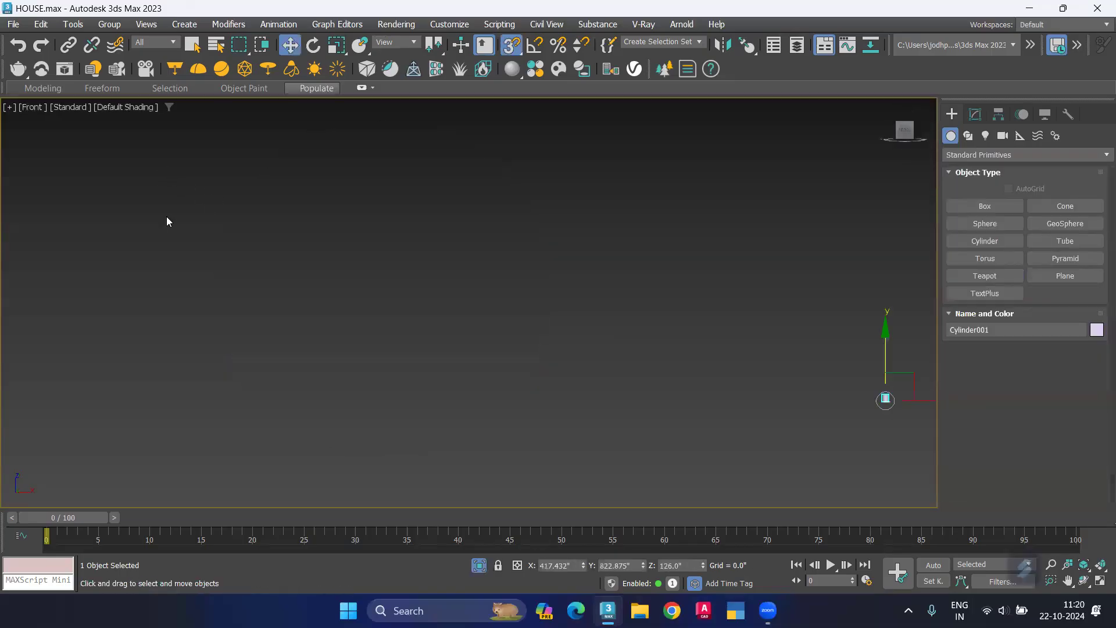
pyautogui.scroll(5, 878, 418)
pyautogui.moveTo(872, 377); pyautogui.dragTo(599, 250, button='middle')
pyautogui.click(974, 114)
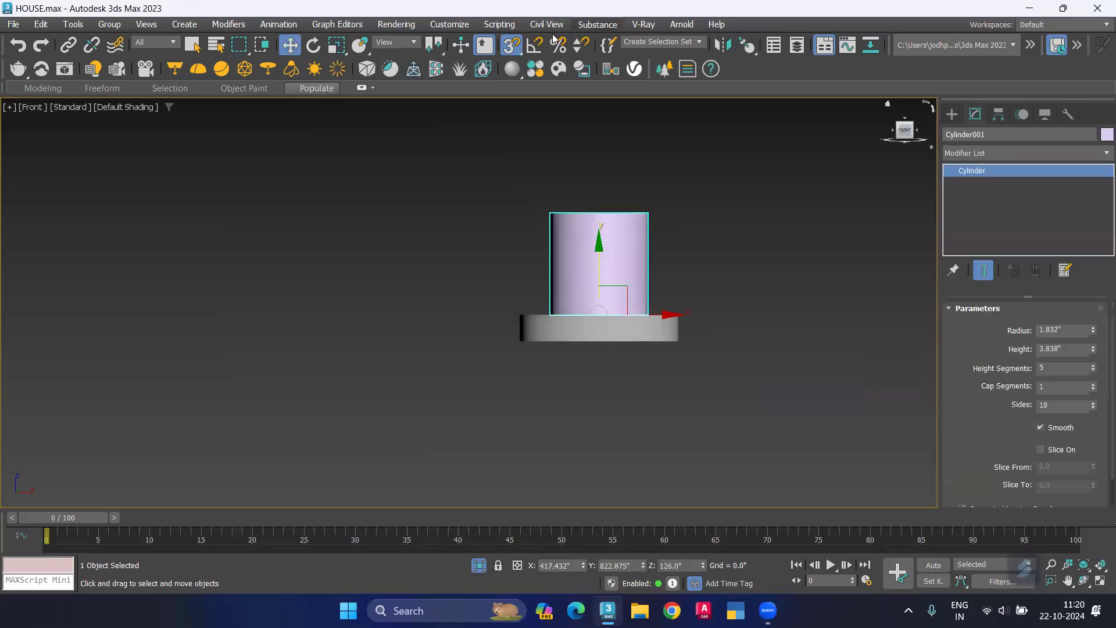
pyautogui.doubleClick(1075, 349)
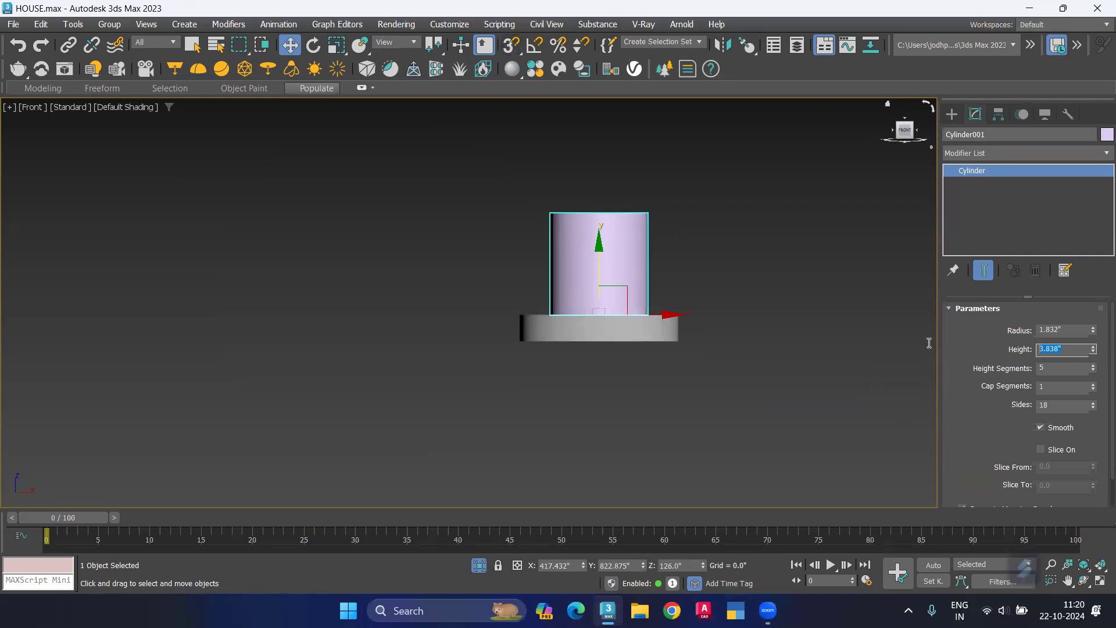
pyautogui.write('1')
pyautogui.press('Return')
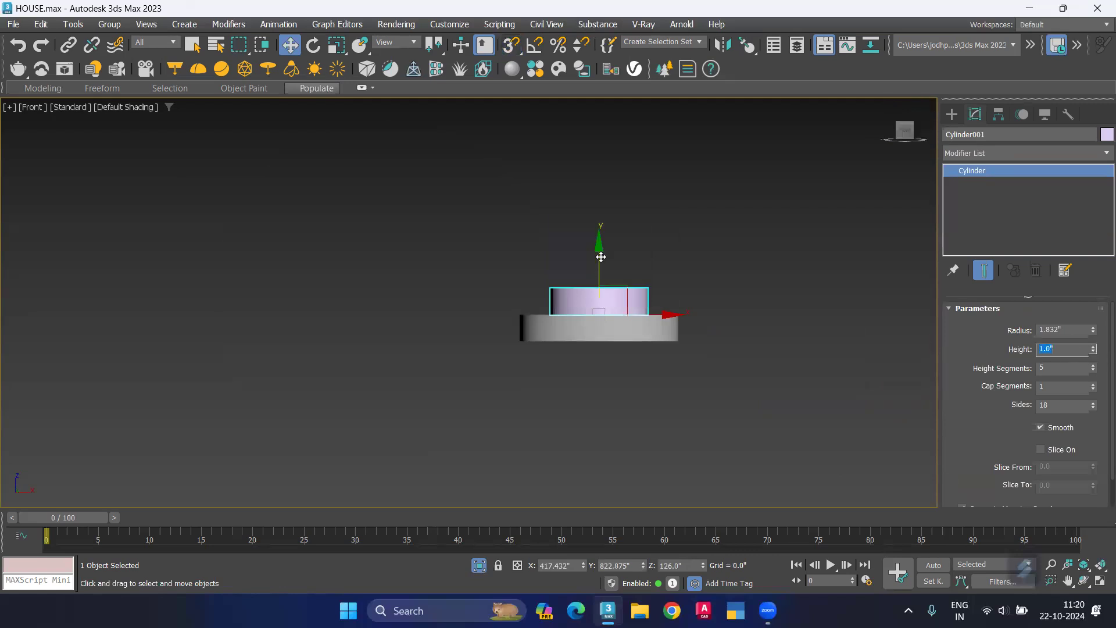
pyautogui.click(716, 289)
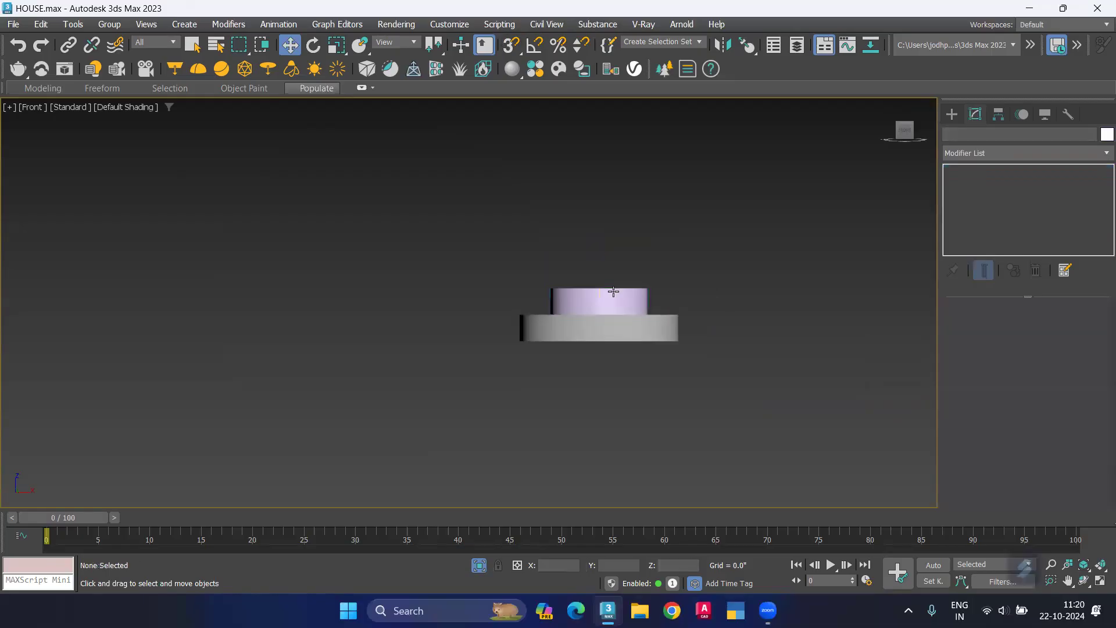
# Step: In the Back view, lower the cylinder along the vertical axis until it protrudes beneath the ring
pyautogui.click(31, 107)
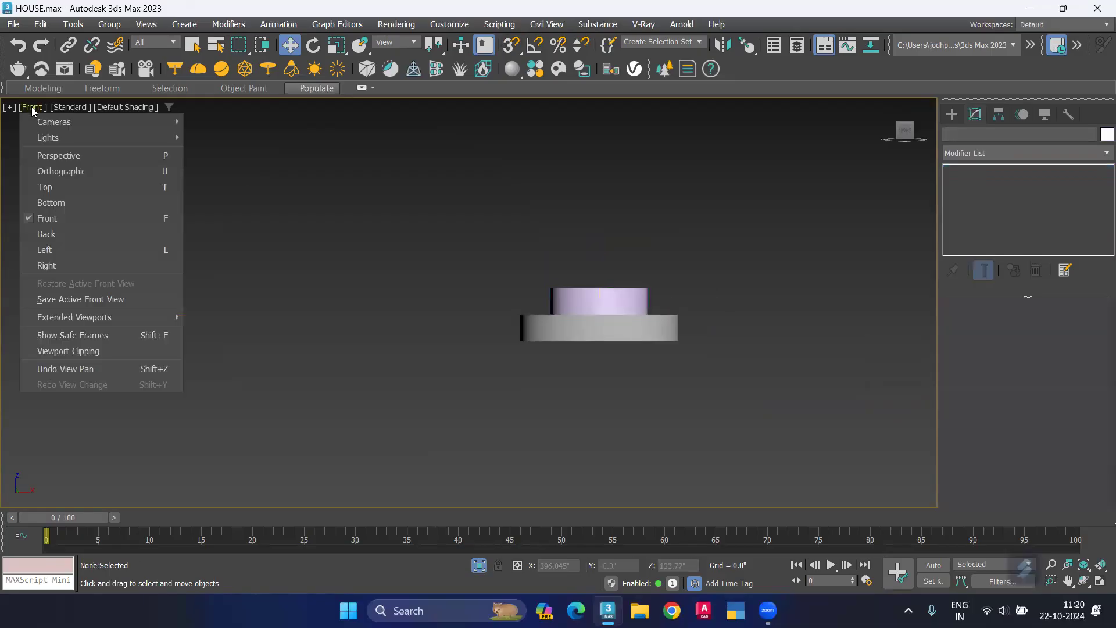
pyautogui.click(83, 234)
pyautogui.click(346, 296)
pyautogui.moveTo(336, 253); pyautogui.dragTo(336, 296)
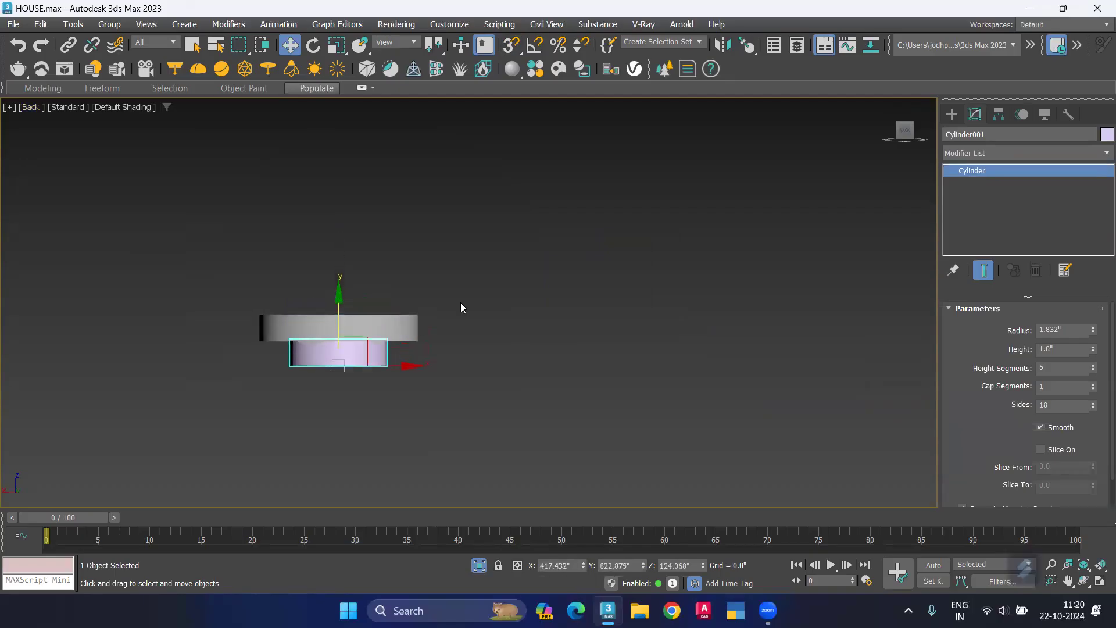
# Step: Set the cylinder's height to 2 inches and nudge it down until its top lines up with the ring's top face
pyautogui.click(1072, 348)
pyautogui.write('2')
pyautogui.press('Return')
pyautogui.scroll(3, 355, 335)
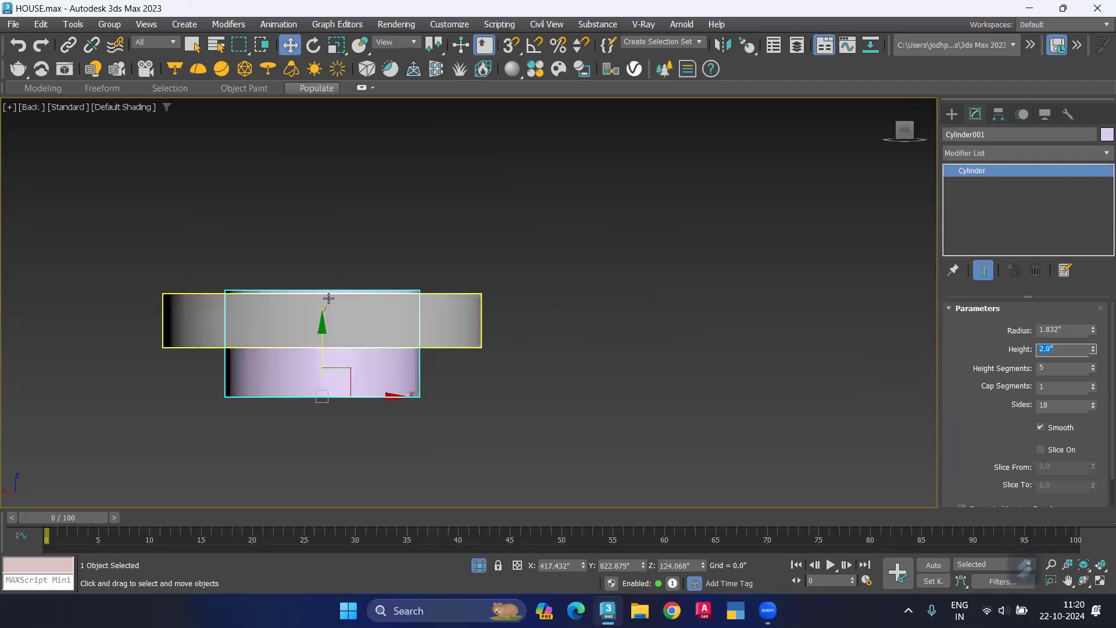
pyautogui.moveTo(321, 326); pyautogui.dragTo(321, 331)
pyautogui.click(403, 265)
pyautogui.click(374, 391)
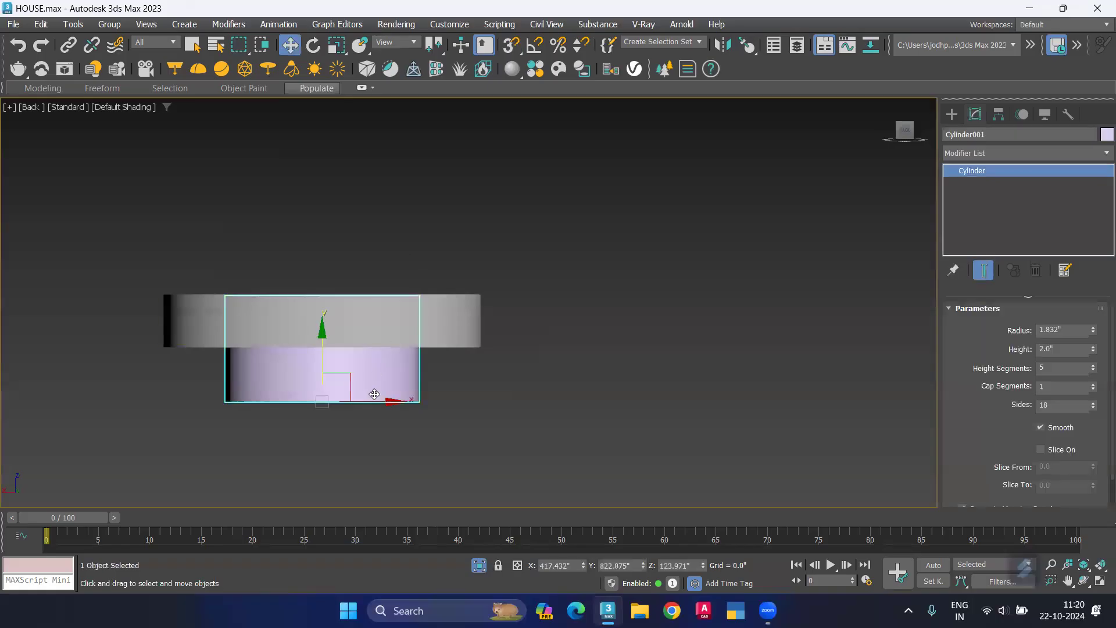
pyautogui.click(476, 375)
pyautogui.click(385, 390)
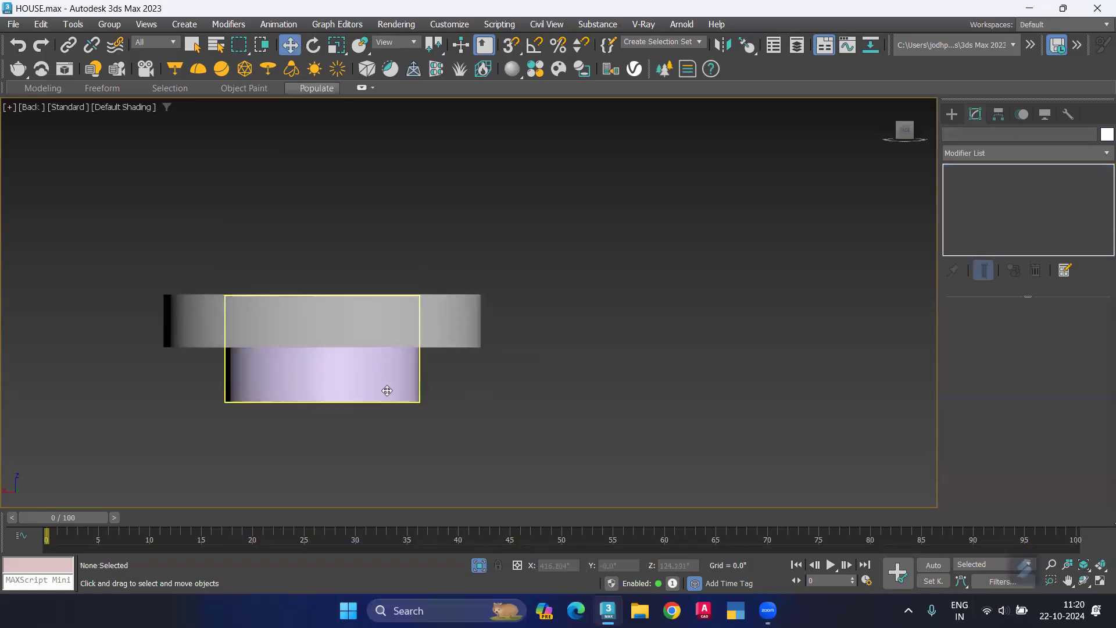
# Step: Place a mesh-type VRayLight in the empty space beside the fixture
pyautogui.click(951, 114)
pyautogui.click(984, 135)
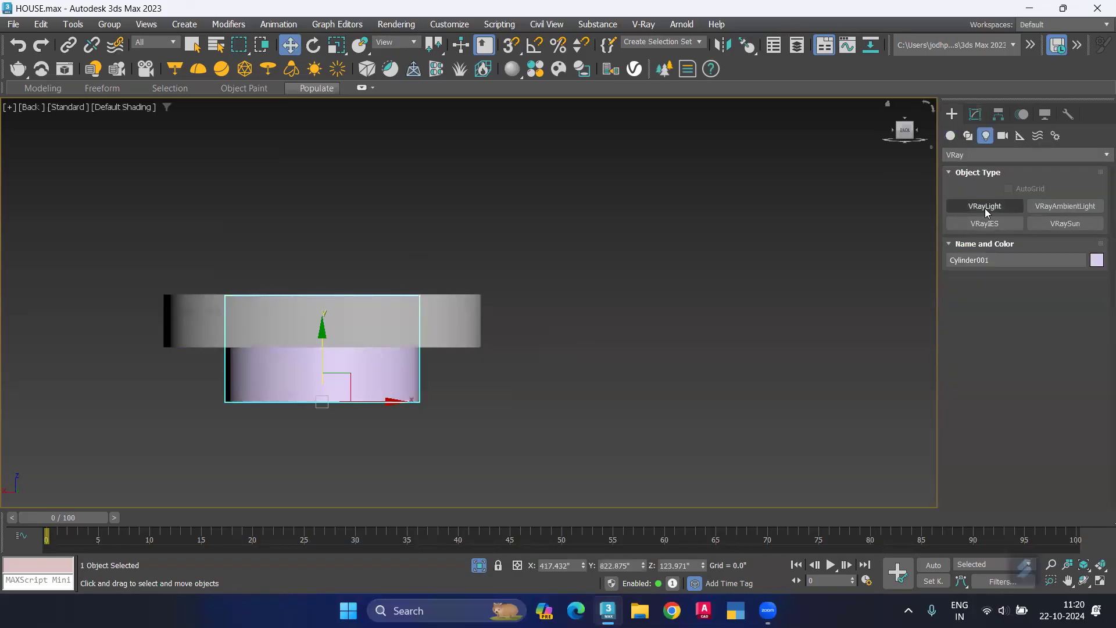
pyautogui.click(984, 207)
pyautogui.click(768, 299)
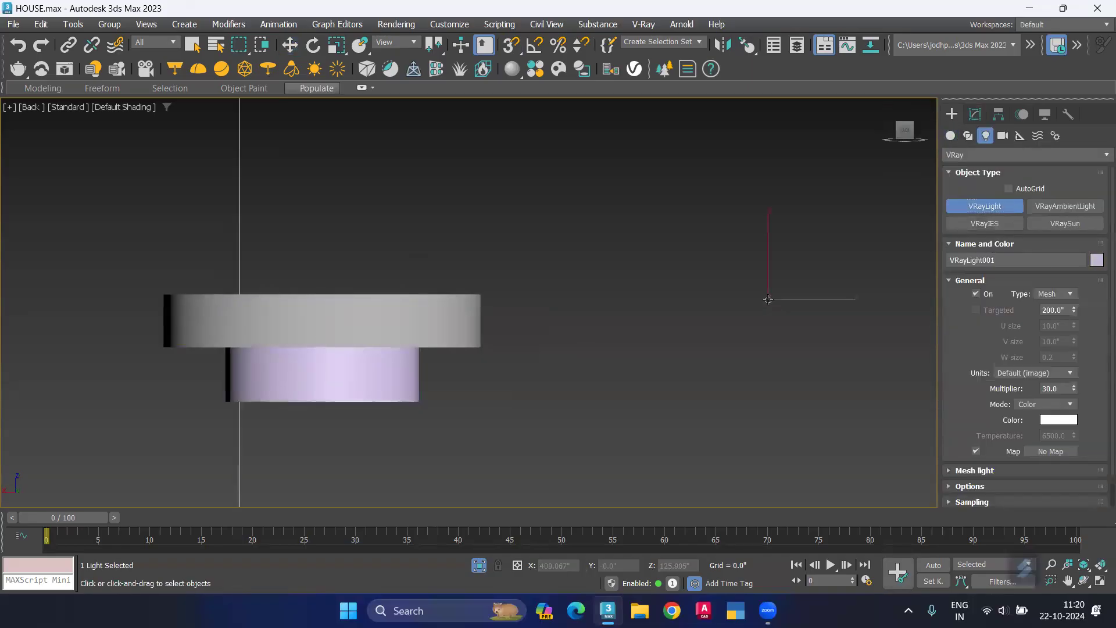
# Step: Assign the cylinder as the VRayLight's mesh using Pick mesh, and deselect the light
pyautogui.click(974, 114)
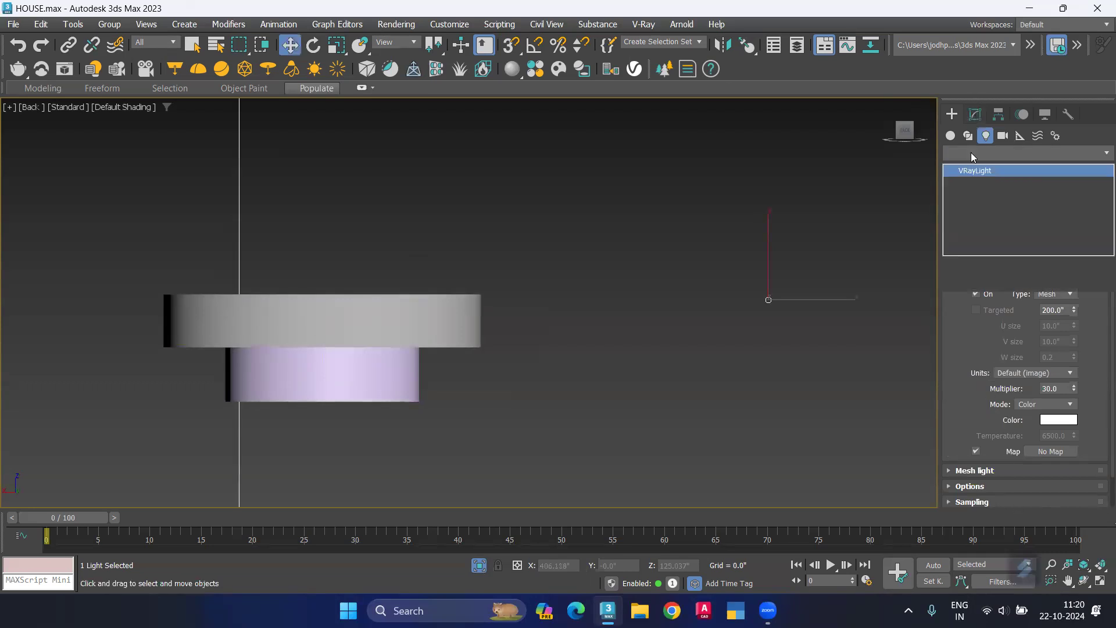
pyautogui.scroll(-3, 1013, 472)
pyautogui.click(1022, 475)
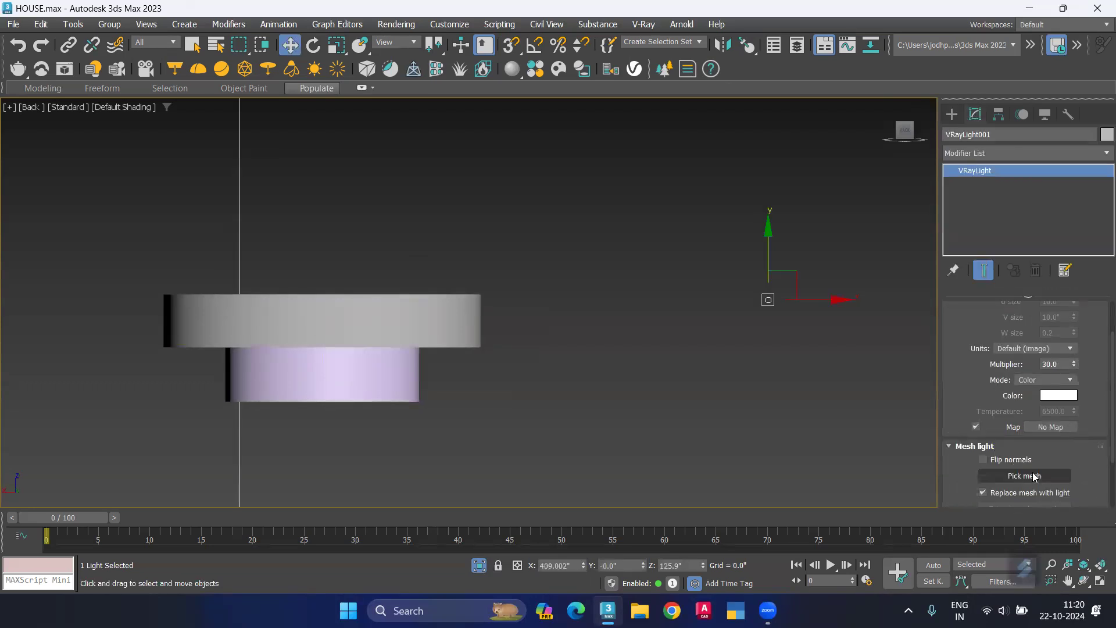
pyautogui.click(324, 394)
pyautogui.click(610, 385)
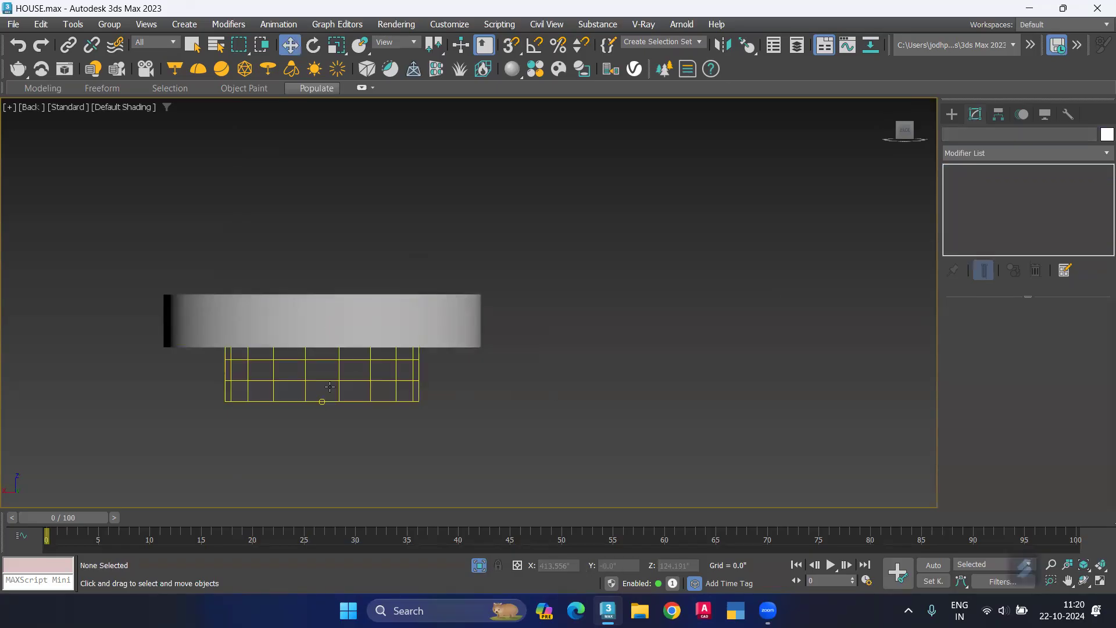
# Step: Unhide all objects and bring the porch fixtures into the Top view
pyautogui.scroll(-3, 339, 378)
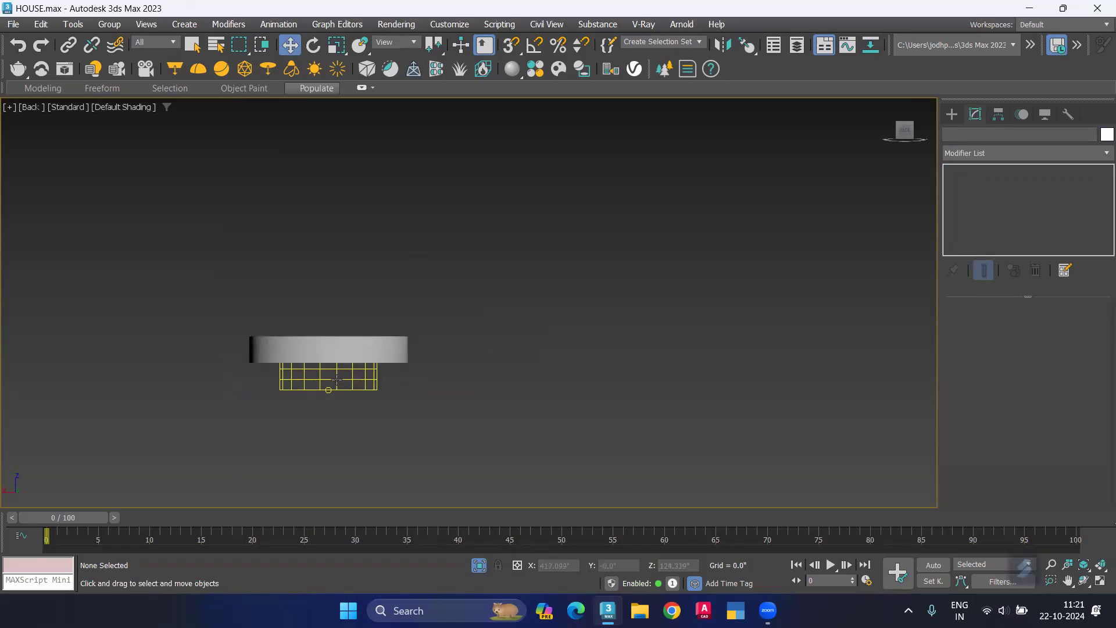
pyautogui.rightClick(449, 345)
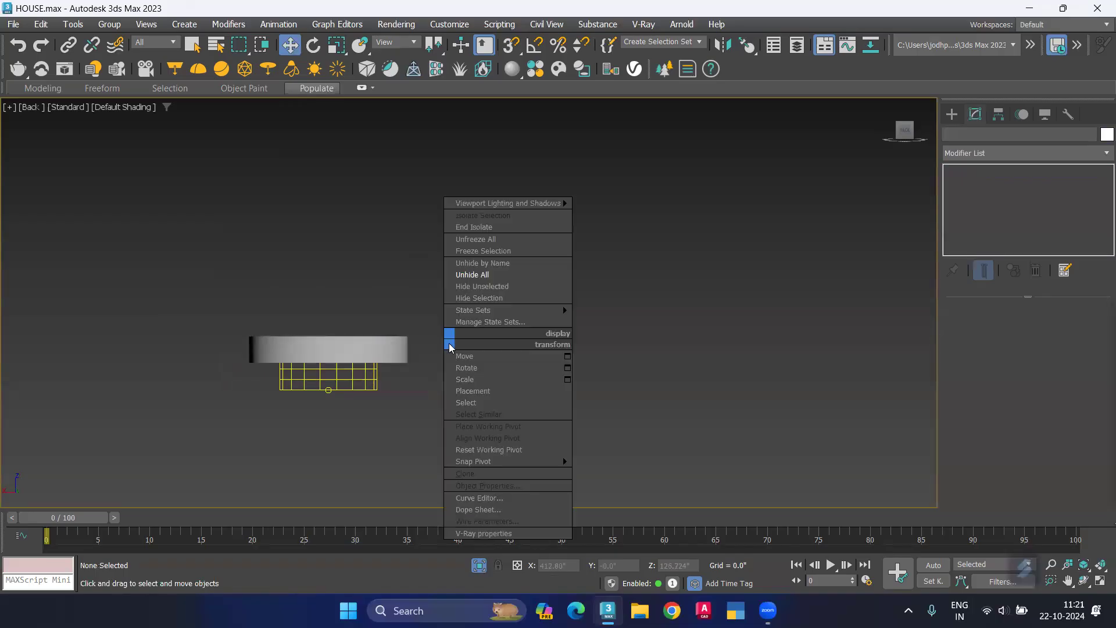
pyautogui.click(472, 277)
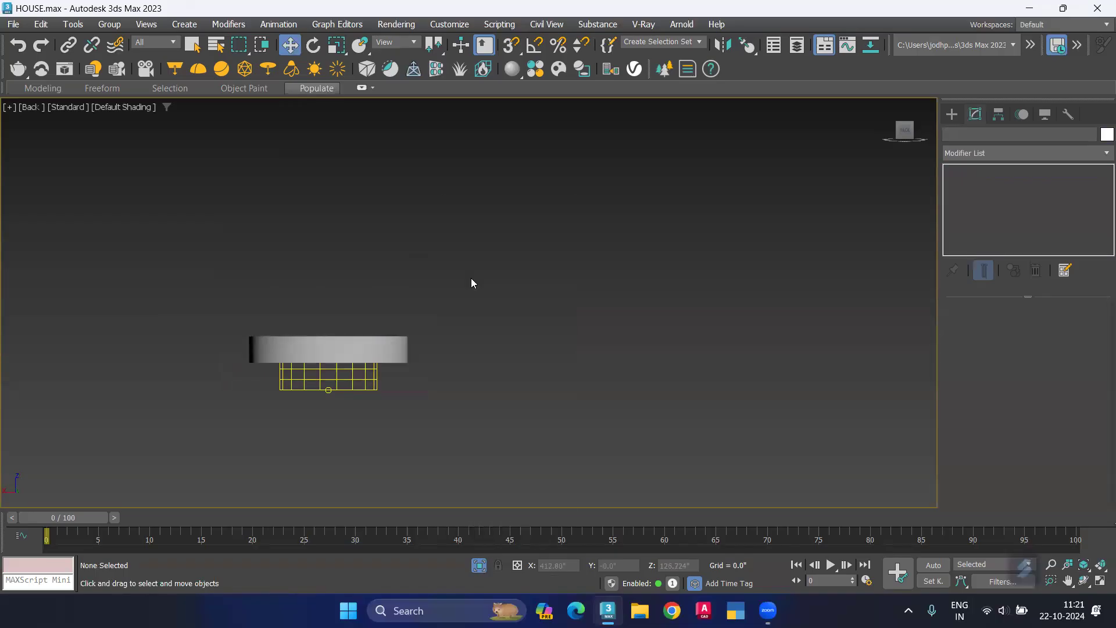
pyautogui.press('t')
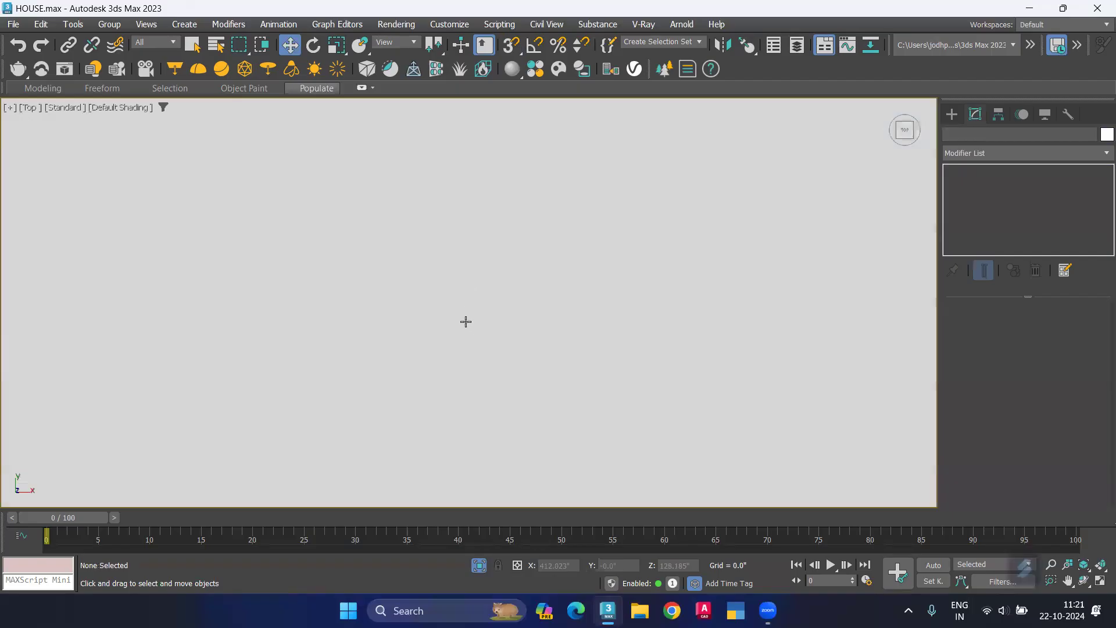
pyautogui.scroll(-6, 421, 302)
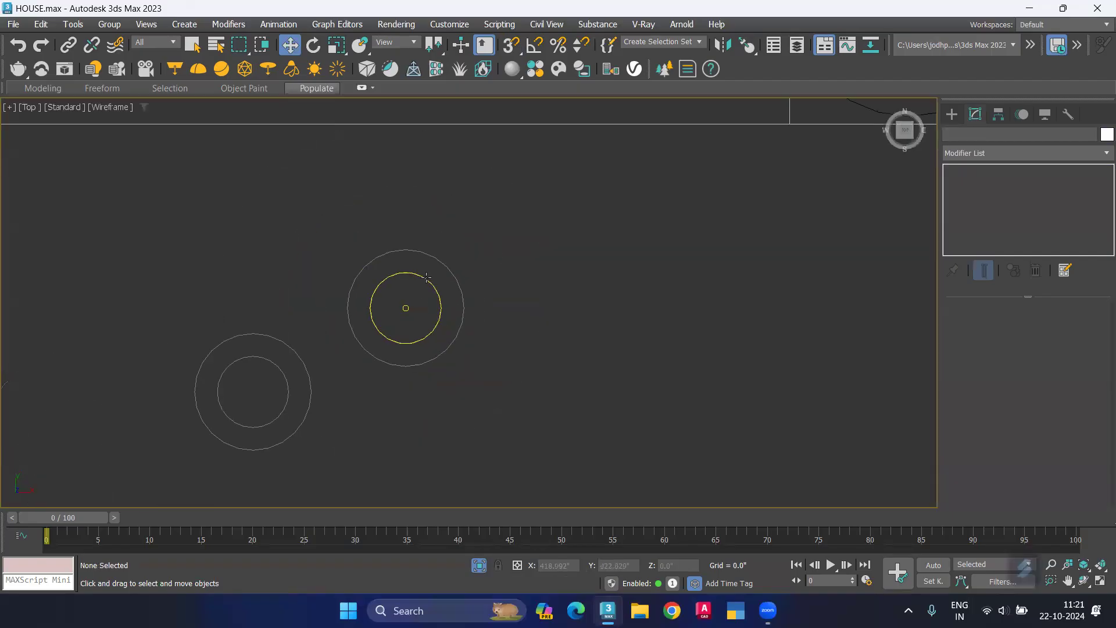
# Step: Restrict the selection filter to Lights and select the mesh light inside the fixture ring
pyautogui.click(162, 47)
pyautogui.click(155, 82)
pyautogui.click(411, 308)
pyautogui.moveTo(400, 321); pyautogui.dragTo(630, 287, button='middle')
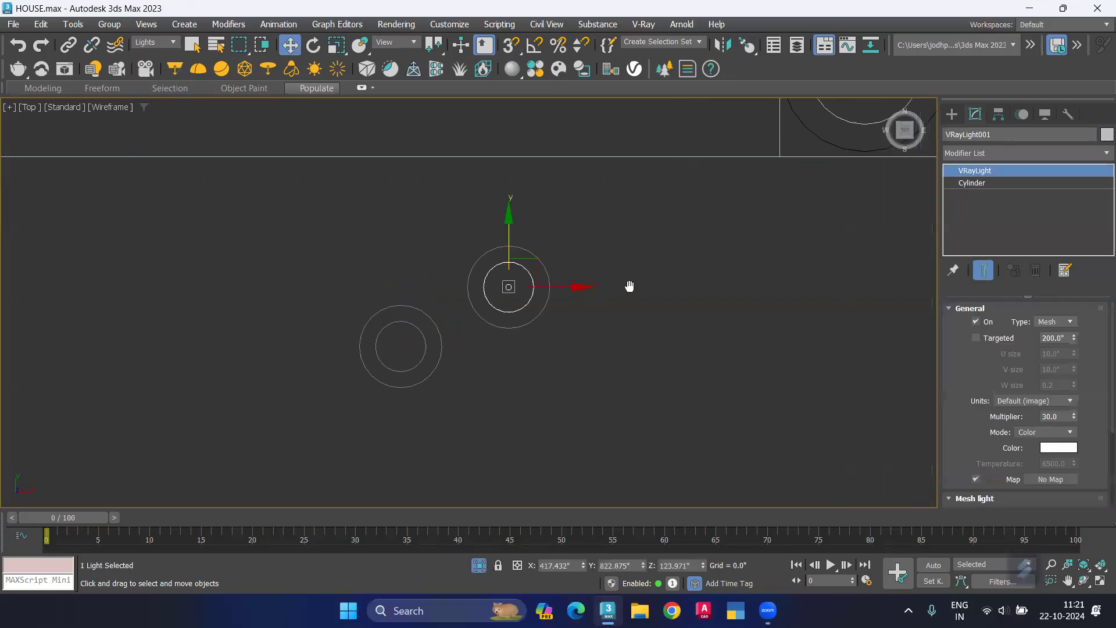
pyautogui.scroll(-2, 535, 341)
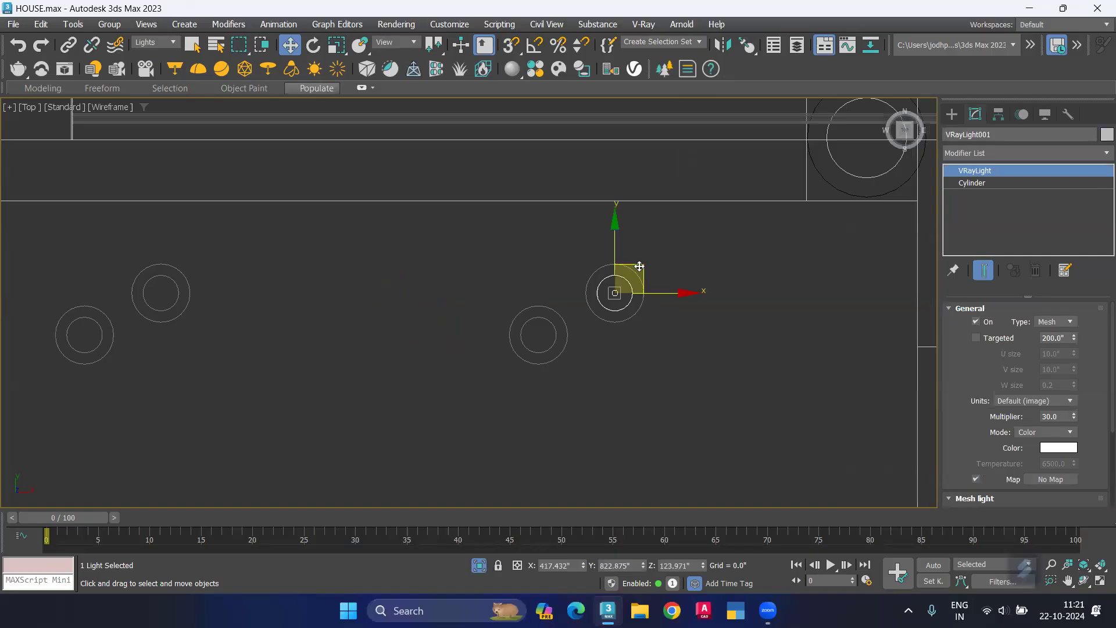
pyautogui.moveTo(555, 326); pyautogui.dragTo(668, 332, button='middle')
pyautogui.moveTo(500, 354); pyautogui.dragTo(563, 333, button='middle')
pyautogui.scroll(-3, 616, 329)
pyautogui.scroll(3, 747, 278)
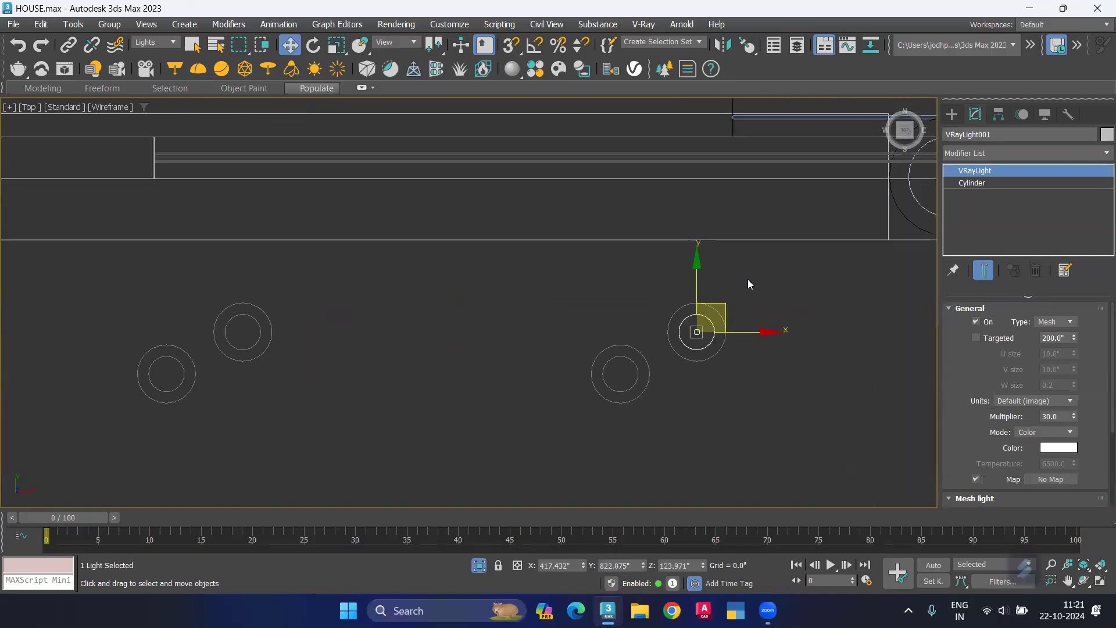
# Step: Clone the light along X with the Copy option and 2 copies onto the row's other two fixtures
pyautogui.keyDown('shift'); pyautogui.moveTo(768, 331); pyautogui.dragTo(212, 331); pyautogui.keyUp('shift')
pyautogui.moveTo(284, 332); pyautogui.dragTo(314, 341)
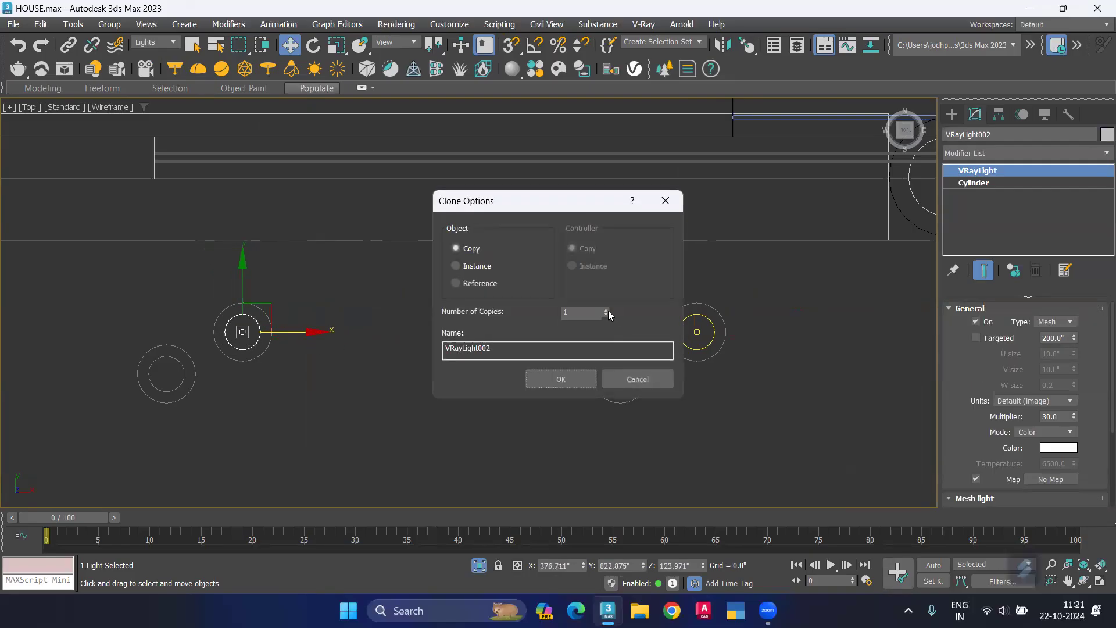
pyautogui.click(558, 379)
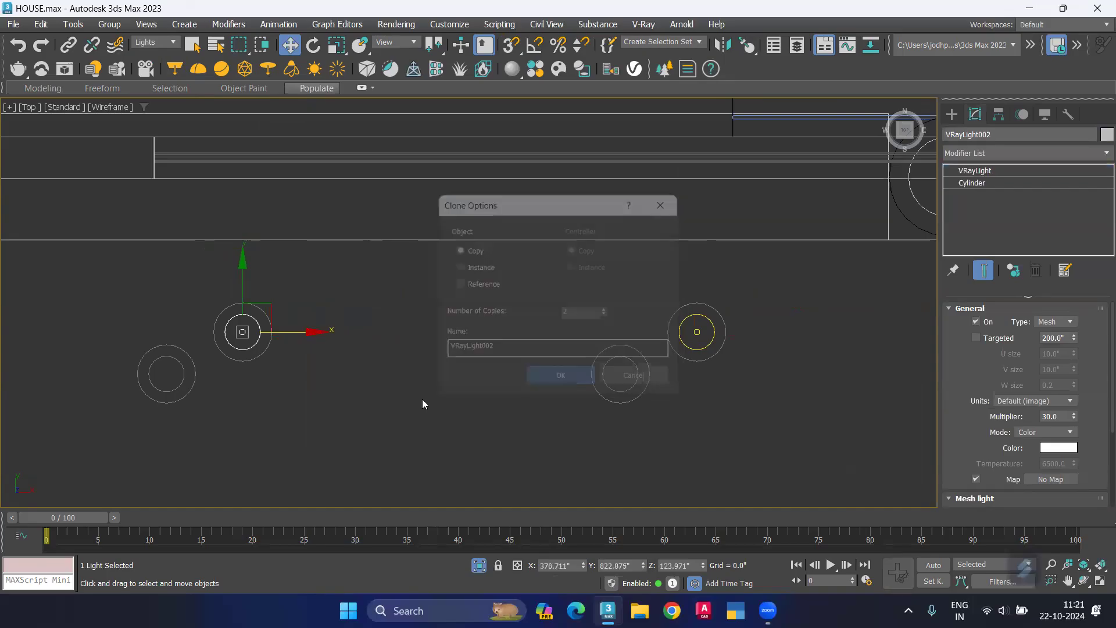
pyautogui.scroll(-3, 336, 429)
pyautogui.moveTo(336, 428); pyautogui.dragTo(642, 353, button='middle')
pyautogui.scroll(5, 273, 329)
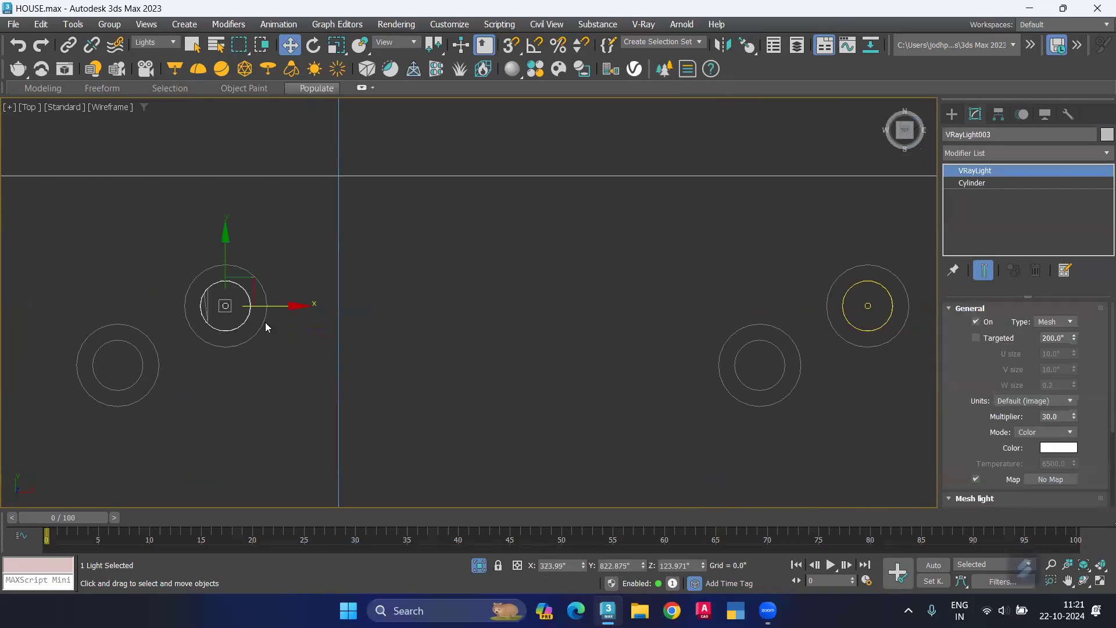
pyautogui.scroll(-3, 271, 298)
pyautogui.moveTo(339, 338); pyautogui.dragTo(251, 305, button='middle')
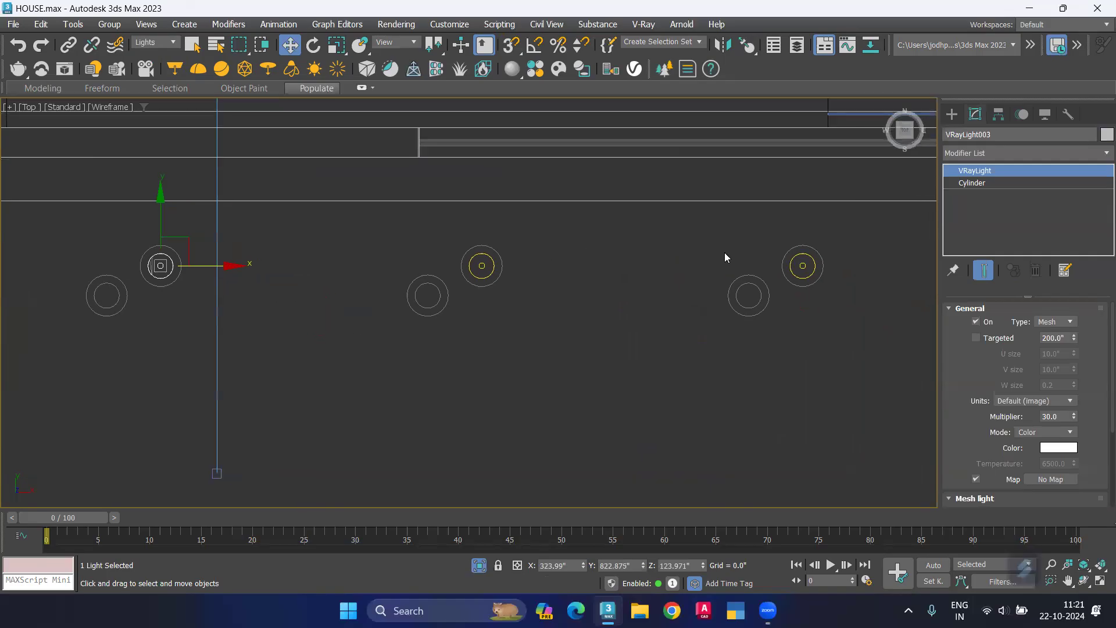
# Step: Try to clone the three lights along Y onto the second row of fixtures, then cancel and undo the light copies
pyautogui.moveTo(120, 293); pyautogui.dragTo(135, 298)
pyautogui.scroll(-2, 436, 278)
pyautogui.moveTo(427, 273); pyautogui.dragTo(414, 190, button='middle')
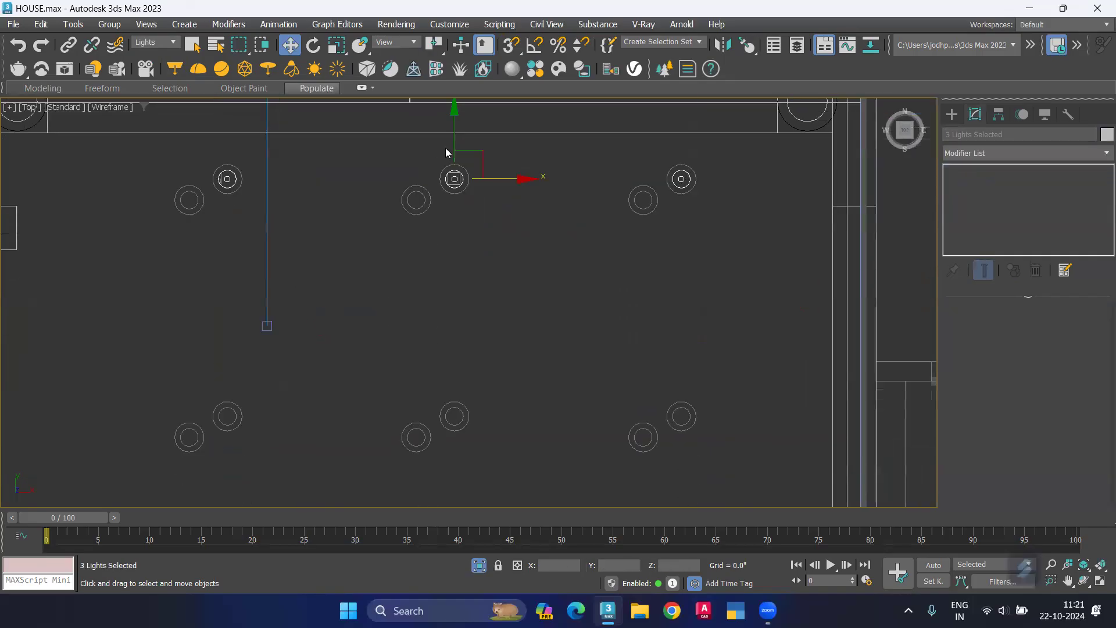
pyautogui.keyDown('shift'); pyautogui.moveTo(453, 111); pyautogui.dragTo(459, 348); pyautogui.keyUp('shift')
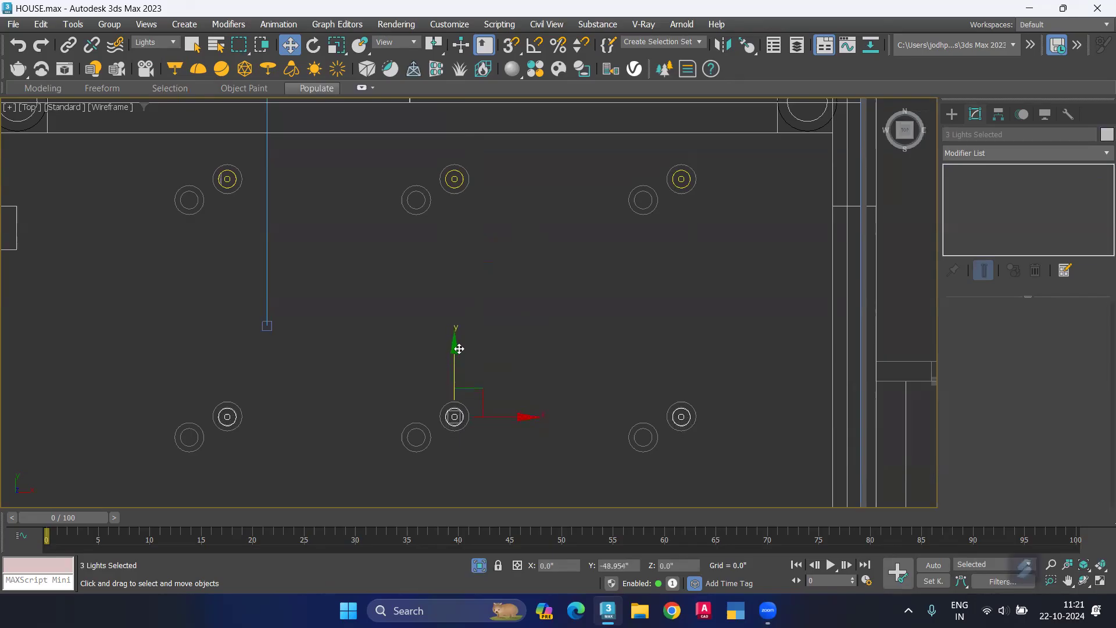
pyautogui.keyDown('shift'); pyautogui.moveTo(459, 349); pyautogui.dragTo(459, 346); pyautogui.keyUp('shift')
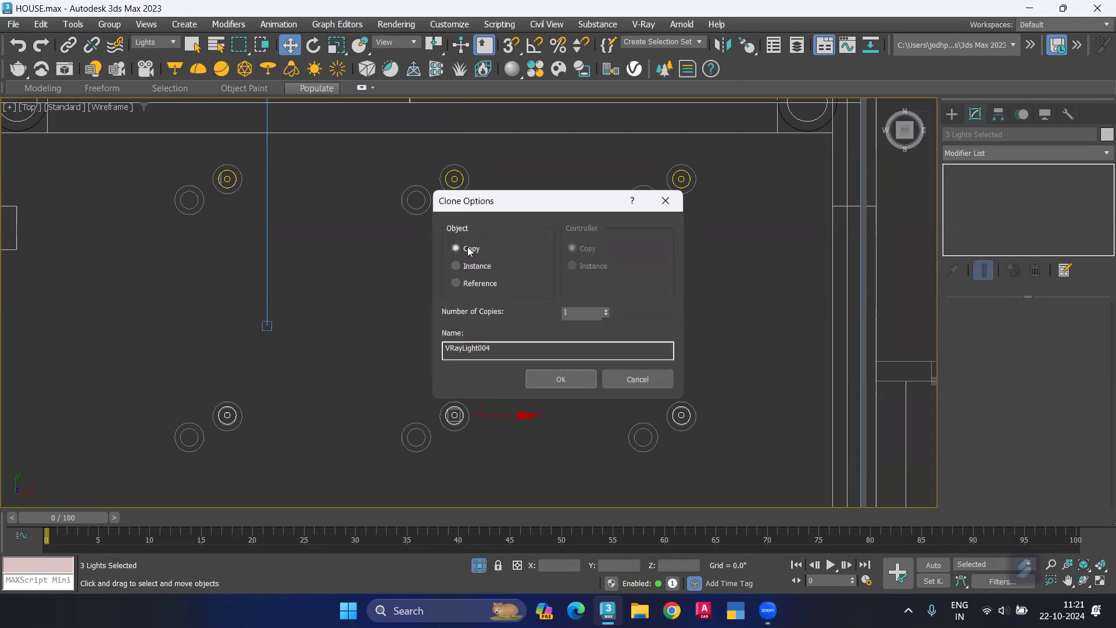
pyautogui.click(664, 201)
pyautogui.hotkey('ctrl', 'z')
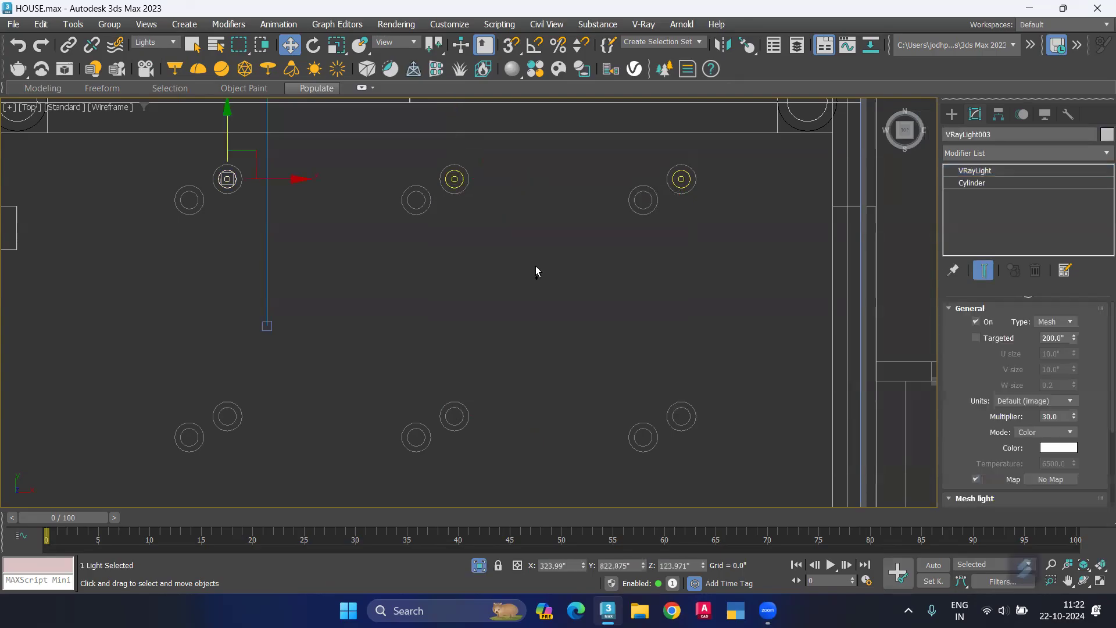
# Step: Clone the original mesh light along X onto the row's other two fixtures as 2 instances
pyautogui.click(681, 179)
pyautogui.scroll(3, 752, 184)
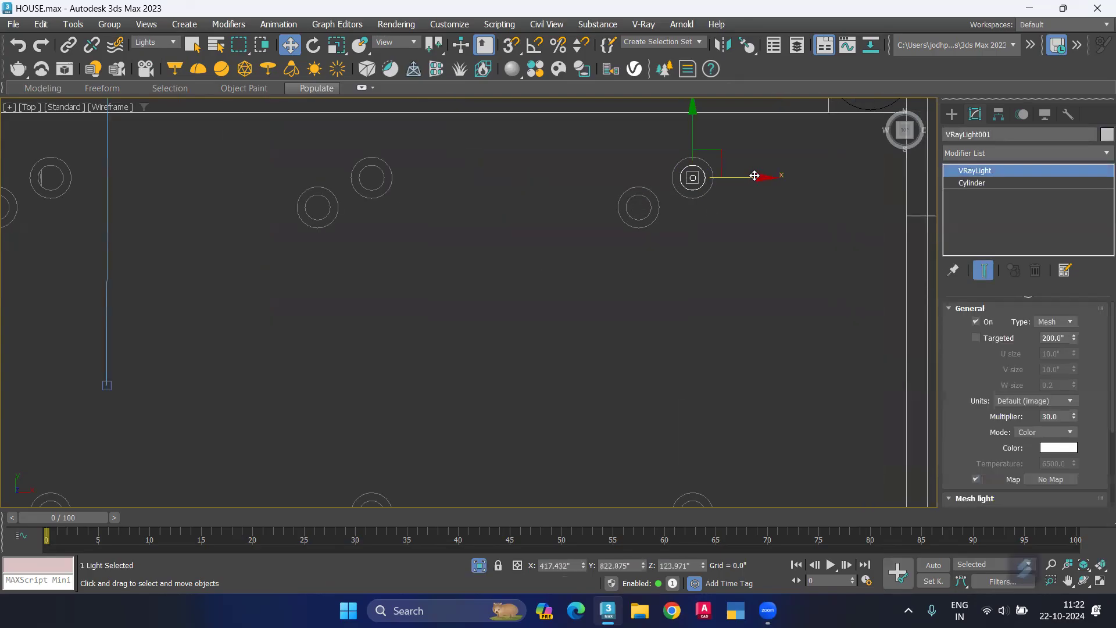
pyautogui.moveTo(757, 179)
pyautogui.keyDown('shift'); pyautogui.mouseDown()
pyautogui.moveTo(526, 180)
pyautogui.moveTo(418, 196)
pyautogui.moveTo(436, 189)
pyautogui.mouseUp(); pyautogui.keyUp('shift')
pyautogui.click(457, 265)
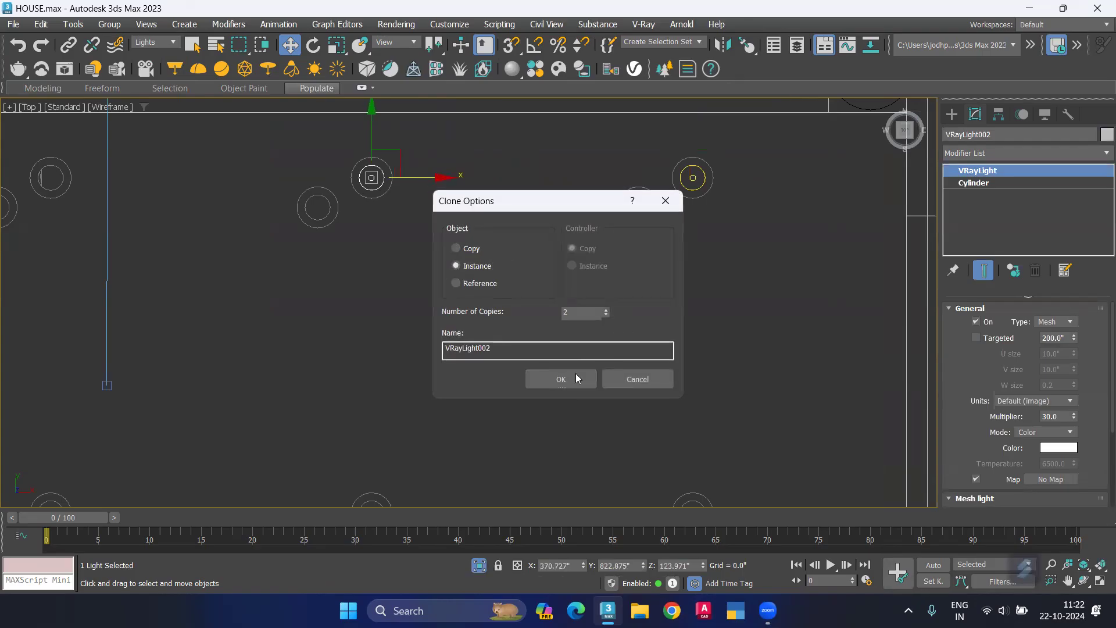
pyautogui.click(561, 378)
# Step: Clone the row's three lights along Y onto the second row of fixtures as 1 instance set, and deselect them
pyautogui.scroll(-3, 361, 247)
pyautogui.moveTo(254, 214)
pyautogui.mouseDown()
pyautogui.moveTo(607, 276)
pyautogui.moveTo(657, 274)
pyautogui.mouseUp()
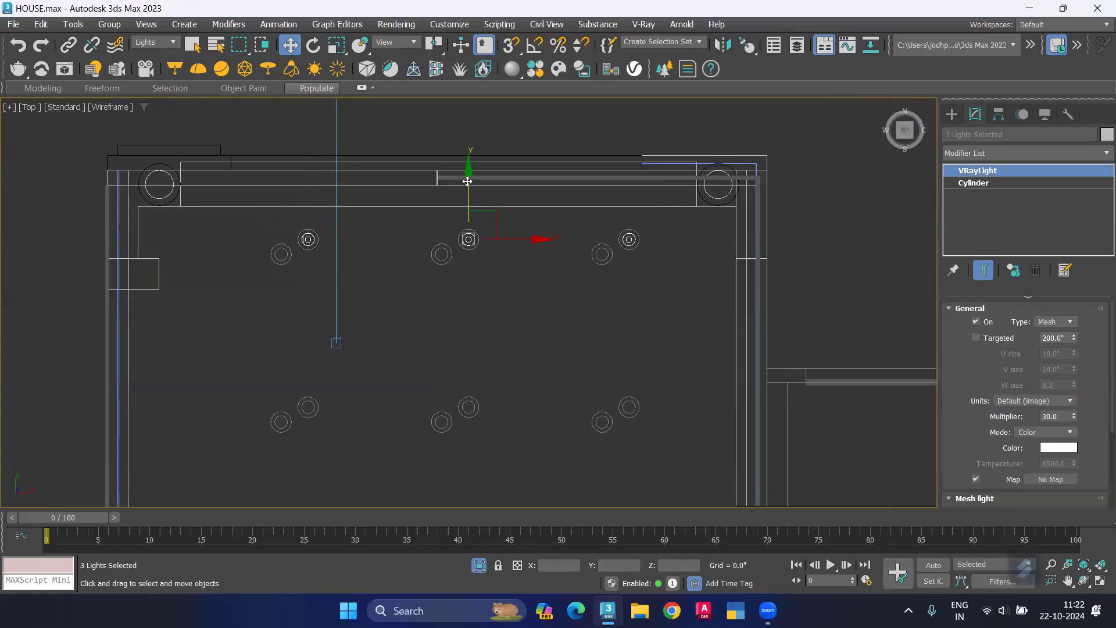
pyautogui.keyDown('shift'); pyautogui.moveTo(468, 230); pyautogui.dragTo(483, 515); pyautogui.keyUp('shift')
pyautogui.scroll(3, 473, 372)
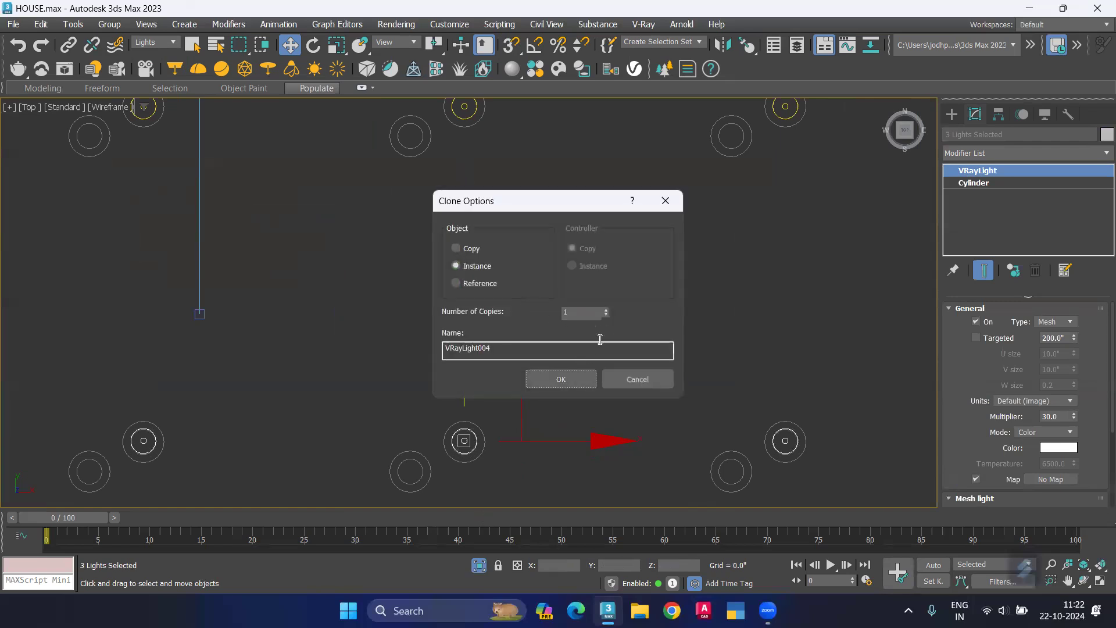
pyautogui.click(560, 379)
pyautogui.click(553, 381)
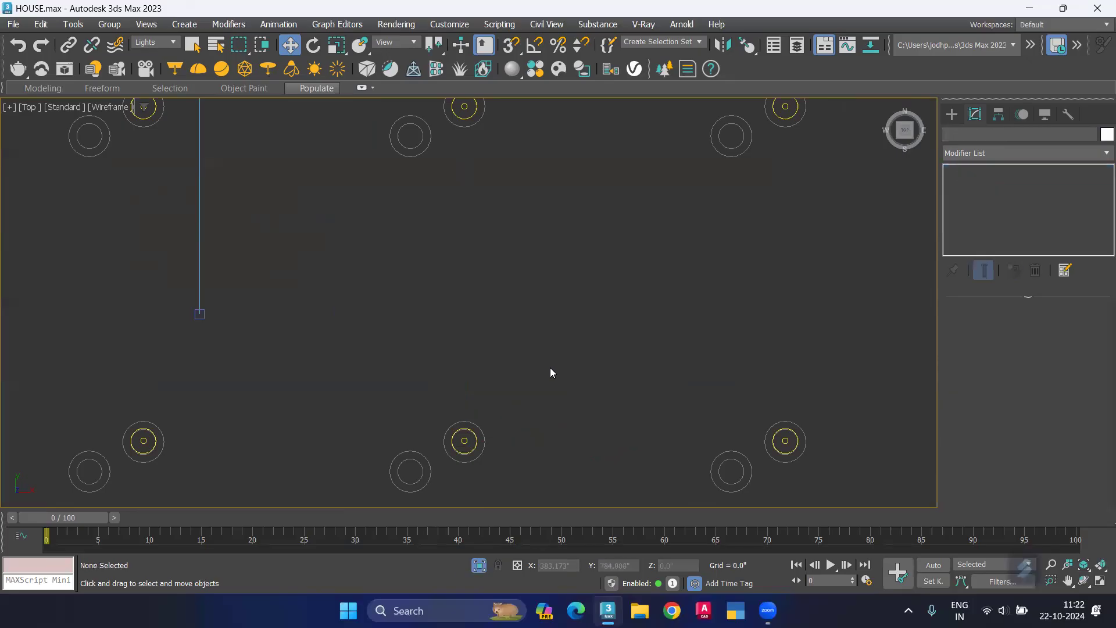
# Step: Select the six porch mesh lights and, in the Back view, clone them up to the upper-floor ceiling as 1 instance set
pyautogui.scroll(-2, 550, 367)
pyautogui.moveTo(783, 370); pyautogui.dragTo(794, 449)
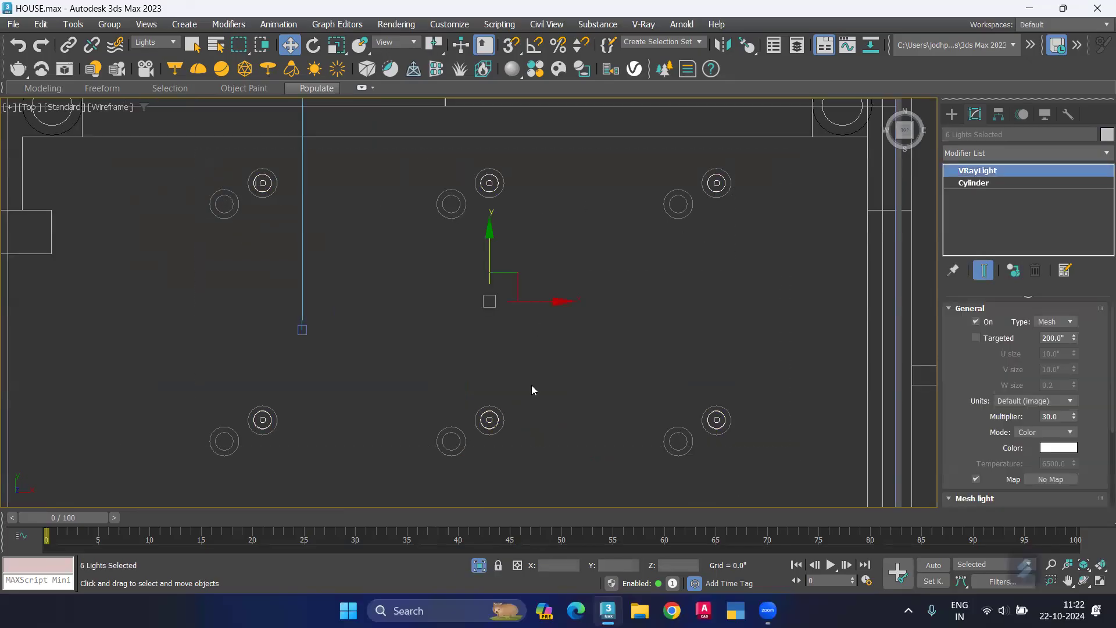
pyautogui.click(23, 108)
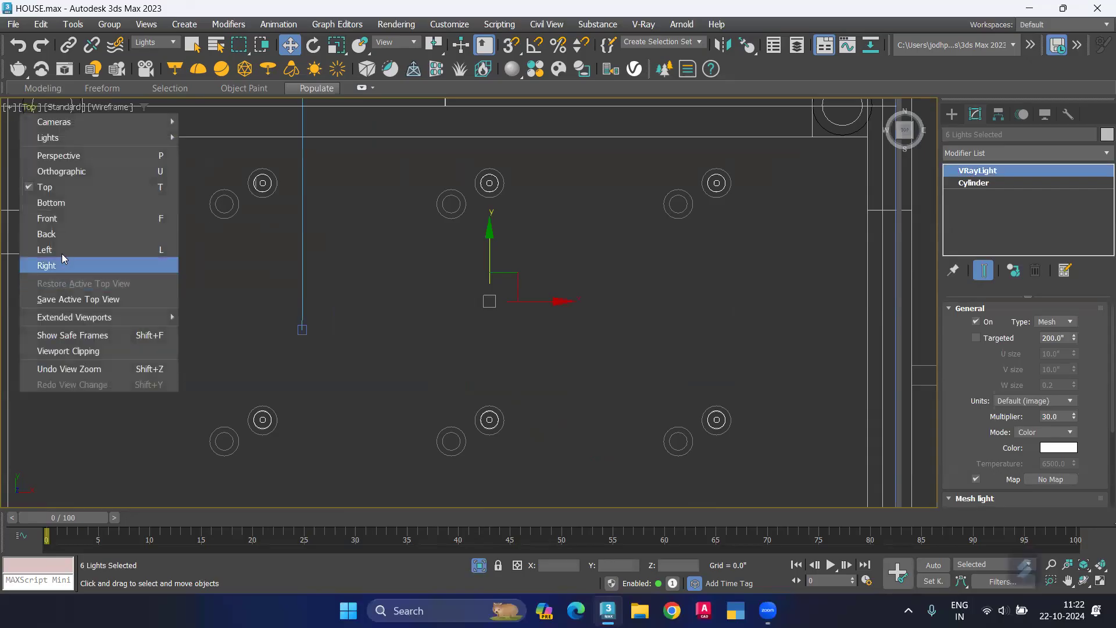
pyautogui.click(61, 236)
pyautogui.scroll(-8, 406, 381)
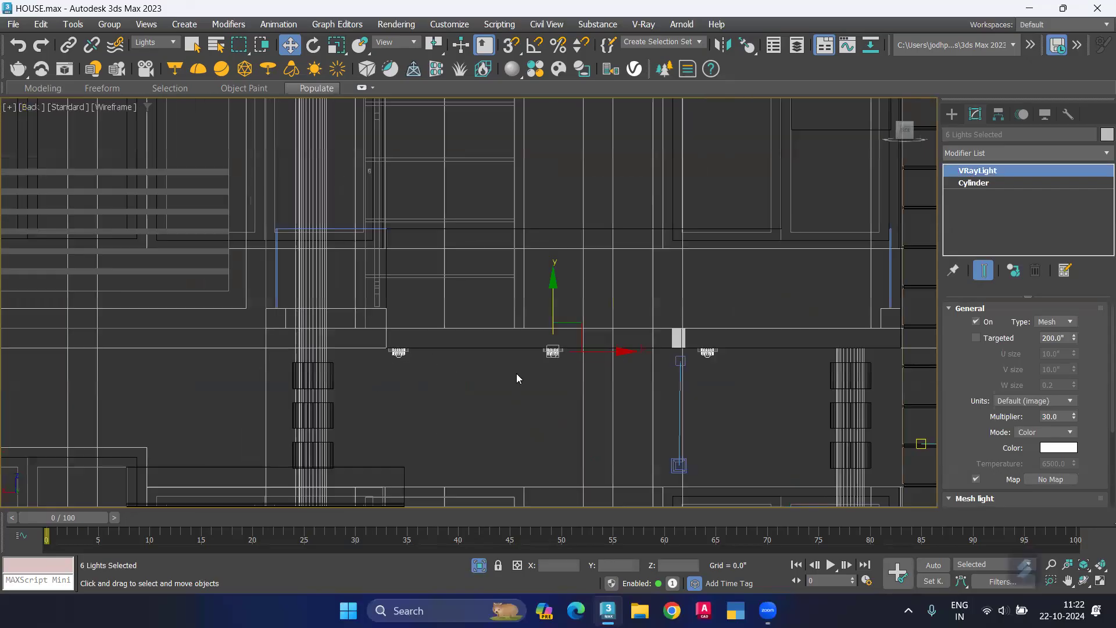
pyautogui.scroll(-2, 400, 321)
pyautogui.moveTo(395, 229); pyautogui.dragTo(396, 286, button='middle')
pyautogui.moveTo(416, 418)
pyautogui.keyDown('shift'); pyautogui.mouseDown()
pyautogui.moveTo(418, 90)
pyautogui.moveTo(418, 101)
pyautogui.mouseUp(); pyautogui.keyUp('shift')
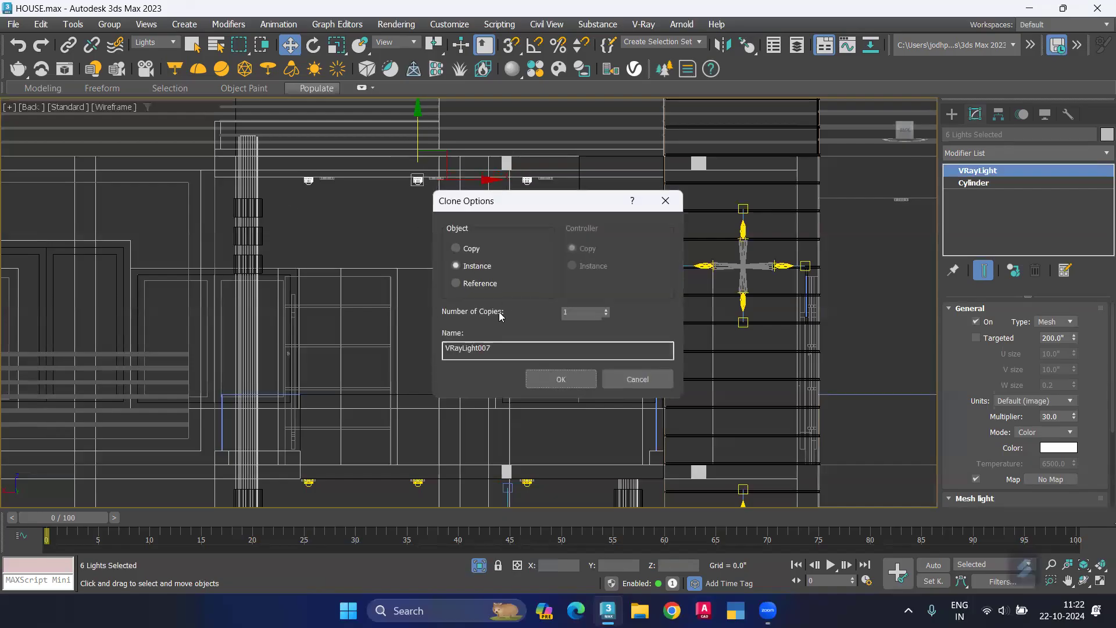
pyautogui.click(560, 379)
# Step: Align the six cloned lights with the upper-floor fixtures along X and raise them flush against the ceiling line in the Back view
pyautogui.scroll(5, 318, 178)
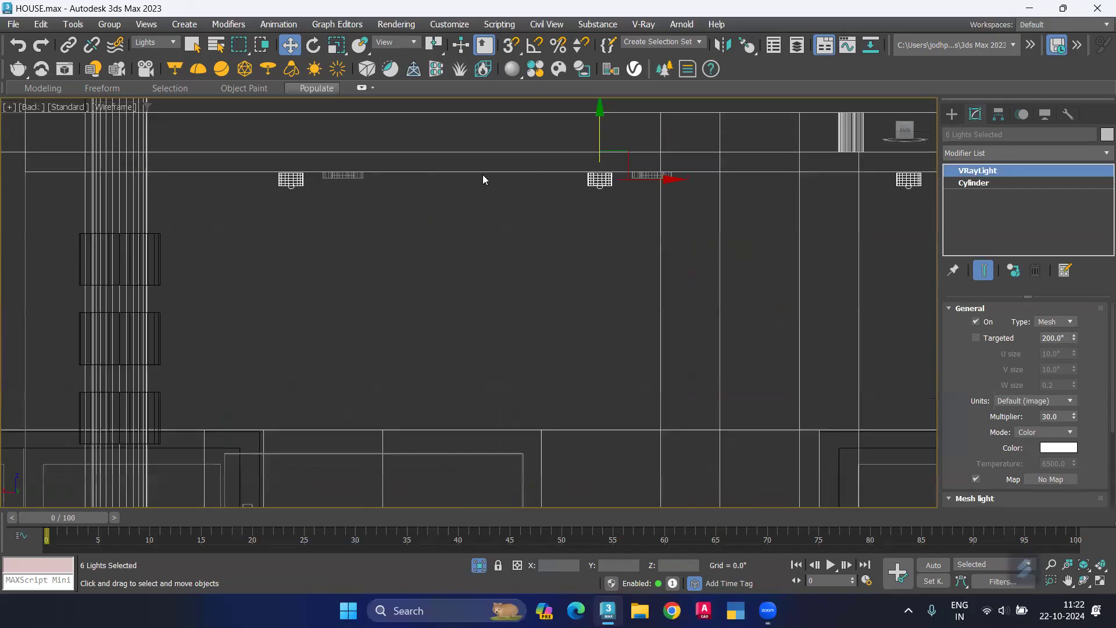
pyautogui.scroll(4, 642, 182)
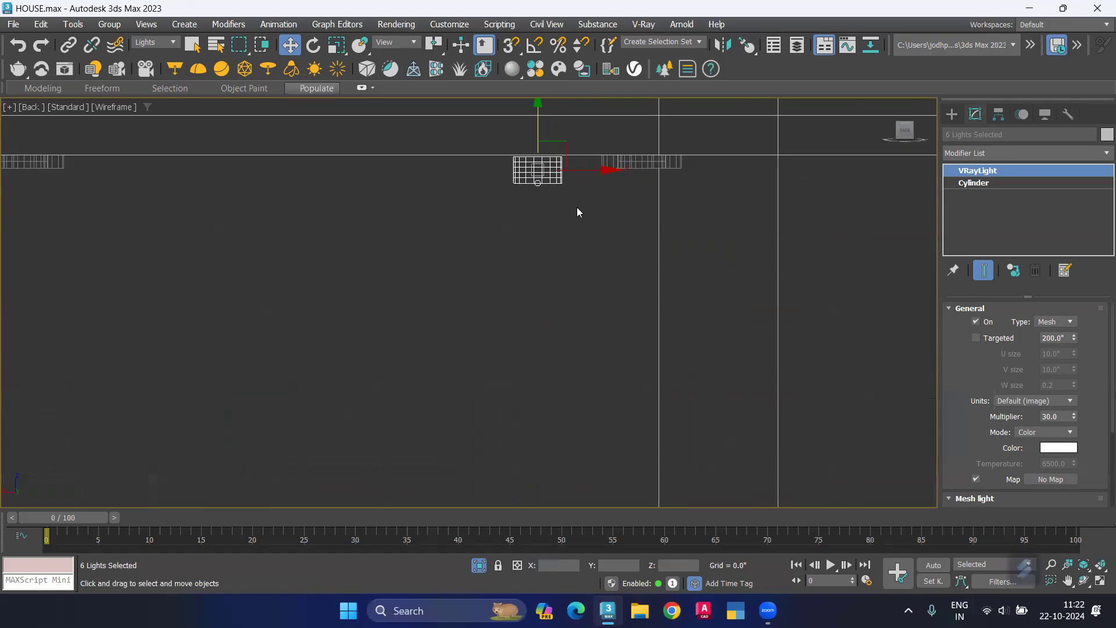
pyautogui.moveTo(608, 171); pyautogui.dragTo(709, 180)
pyautogui.scroll(5, 623, 169)
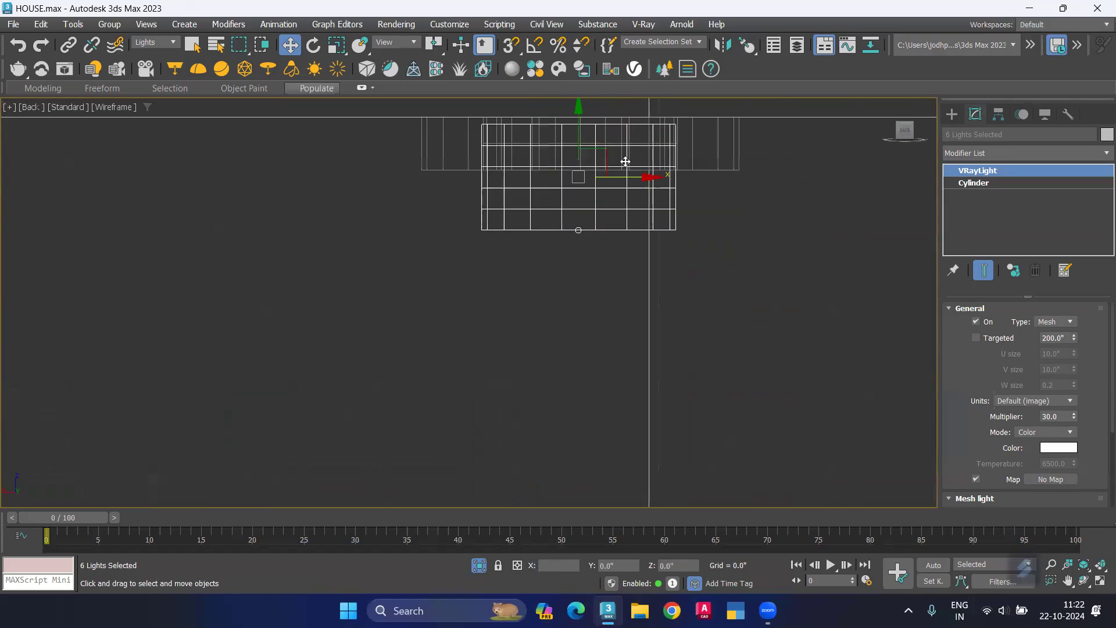
pyautogui.moveTo(592, 172); pyautogui.dragTo(562, 197, button='middle')
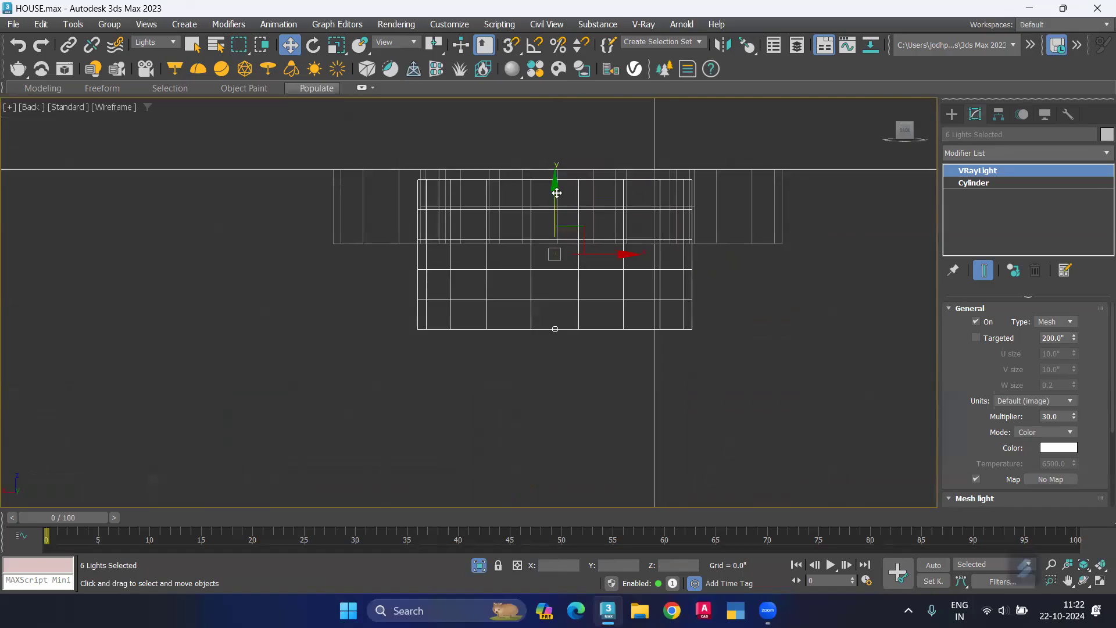
pyautogui.moveTo(558, 190); pyautogui.dragTo(558, 180)
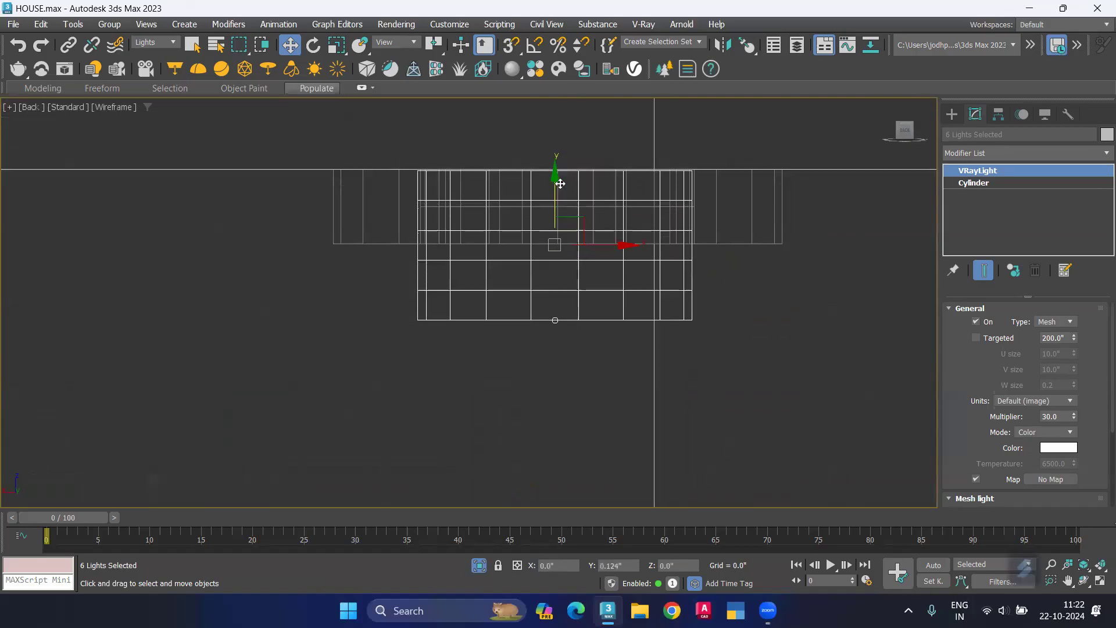
pyautogui.moveTo(626, 240); pyautogui.dragTo(625, 243)
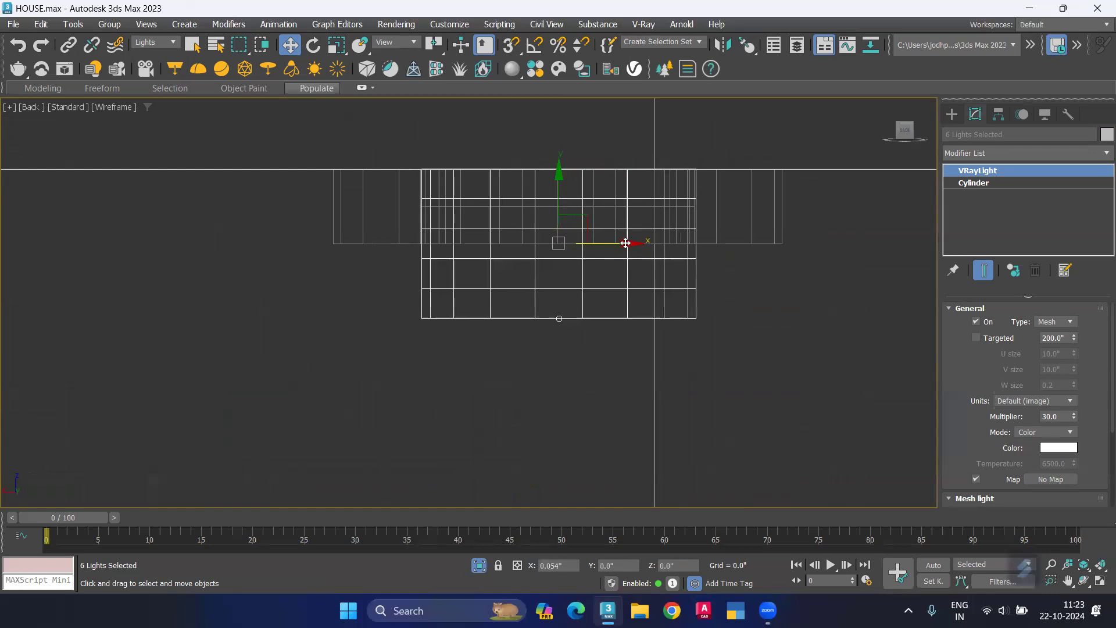
# Step: In the Top view, move the six cloned lights along Y into the centres of the upper-floor fixtures and deselect them
pyautogui.press('t')
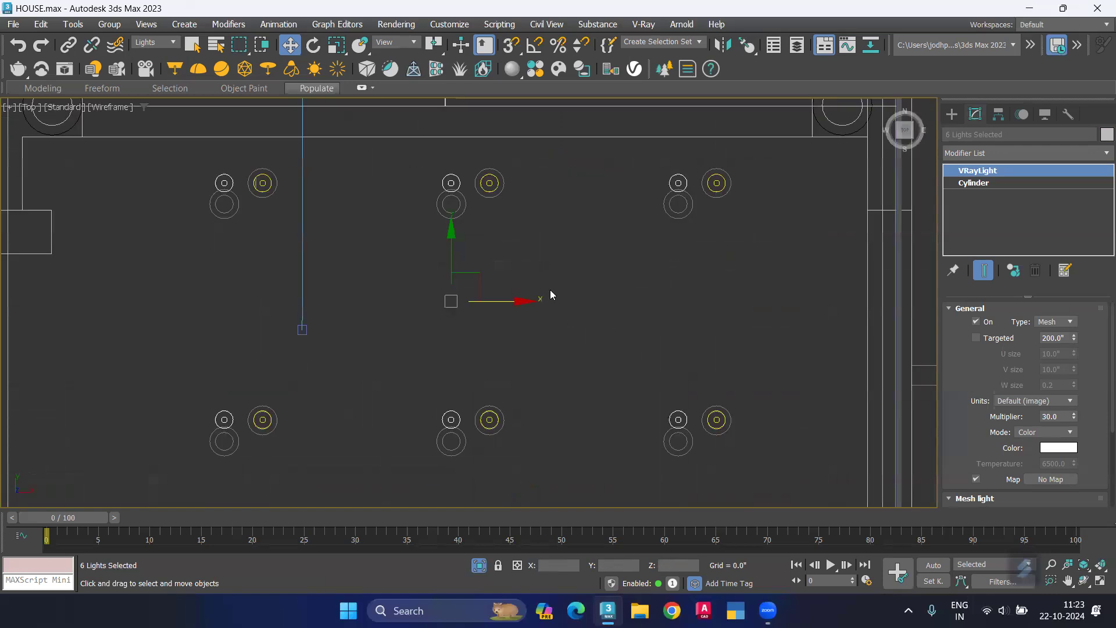
pyautogui.scroll(3, 448, 215)
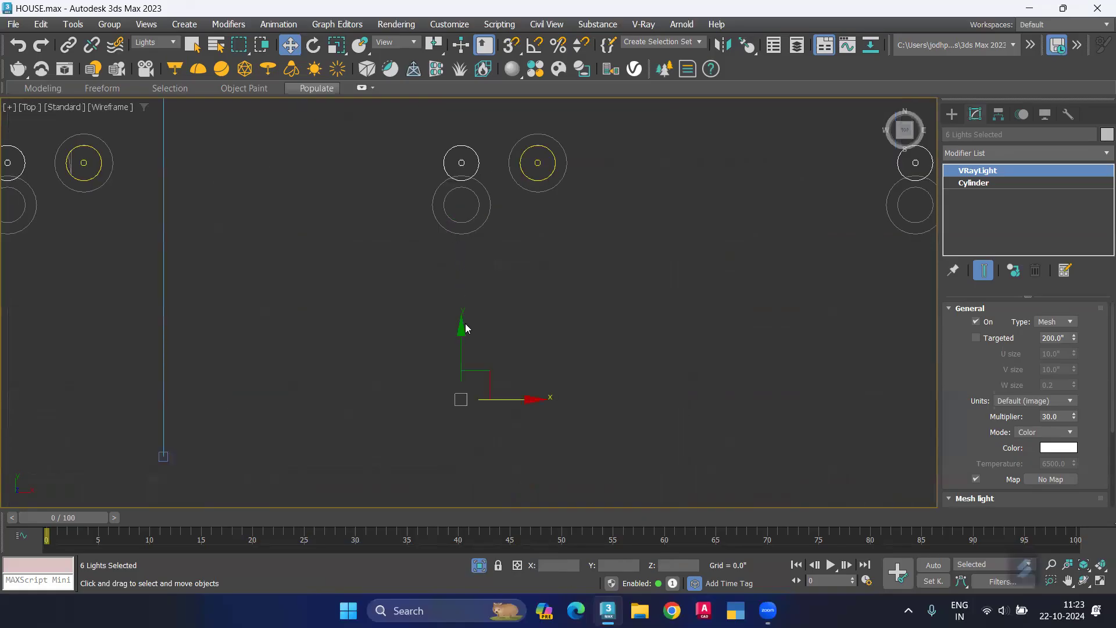
pyautogui.moveTo(462, 335); pyautogui.dragTo(435, 364)
pyautogui.click(270, 332)
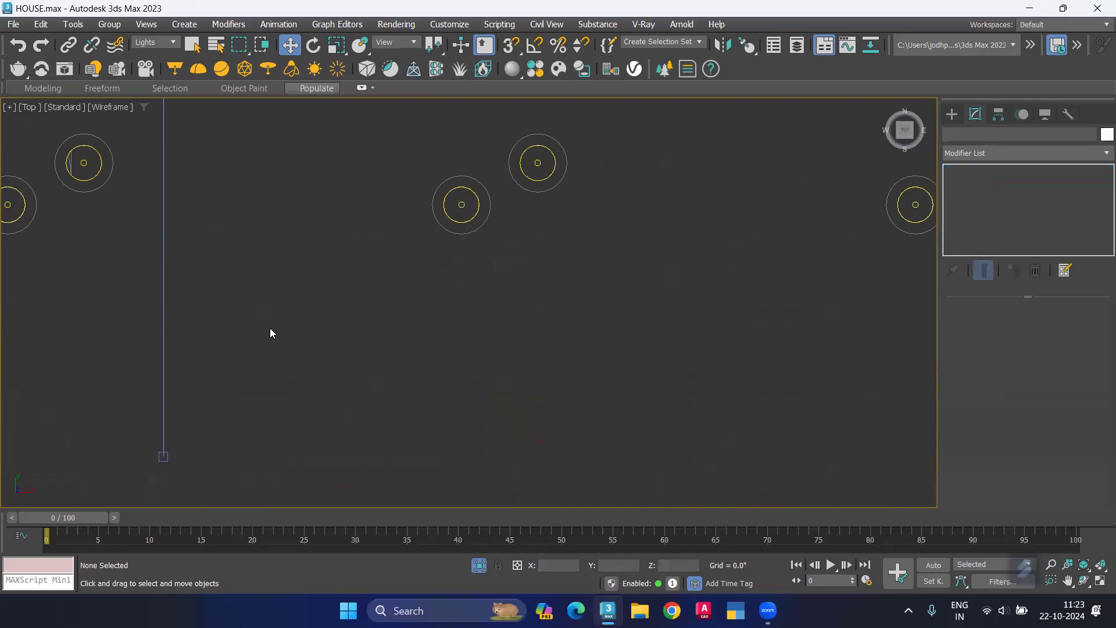
# Step: Test-render the VRayCam001 view at 1280 x 720, enlarge the frame buffer to examine the downlights, and stop the render
pyautogui.press('c')
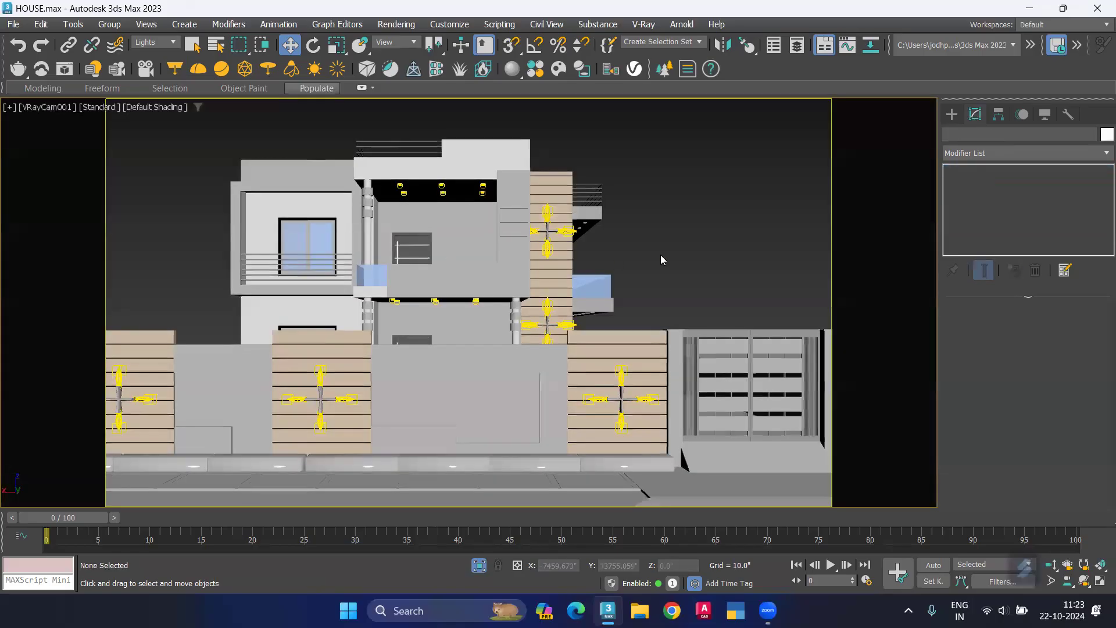
pyautogui.click(396, 24)
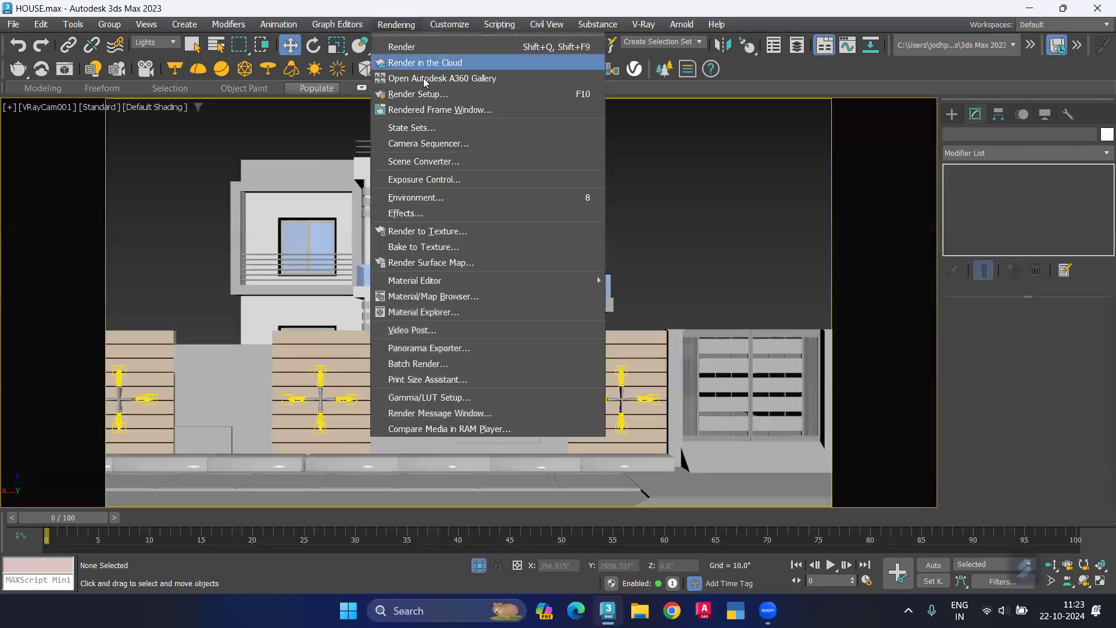
pyautogui.click(434, 94)
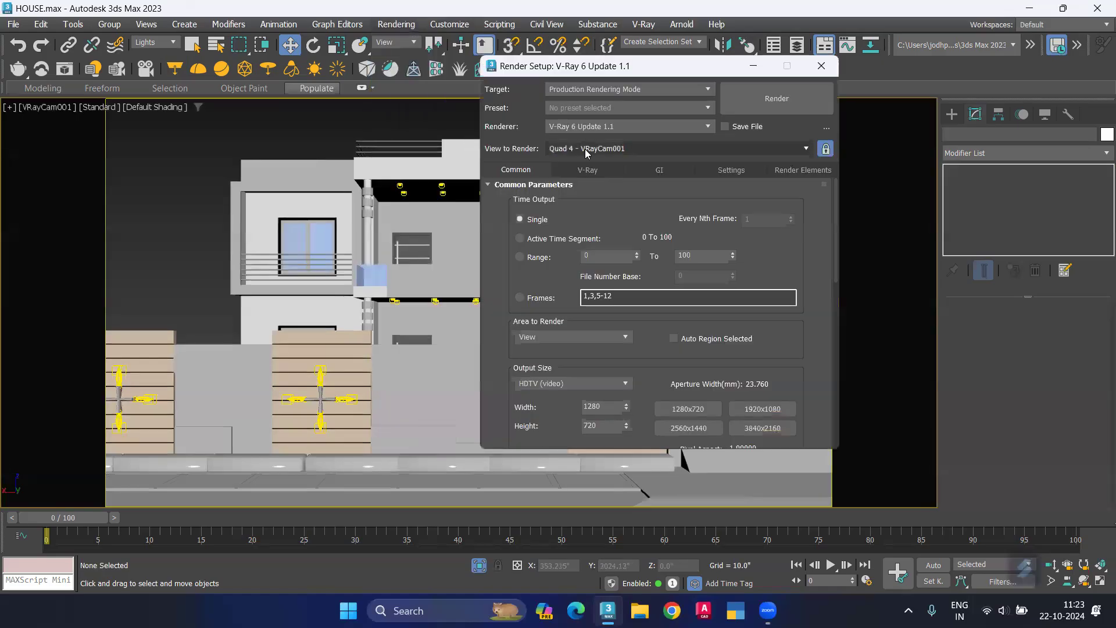
pyautogui.click(821, 65)
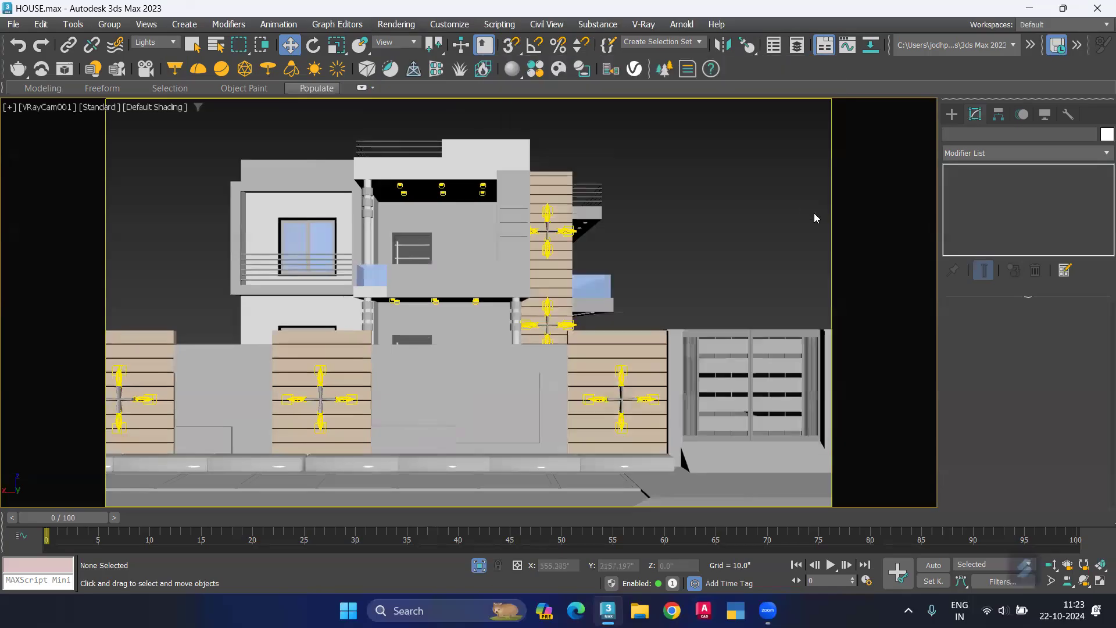
pyautogui.hotkey('shift', 'q')
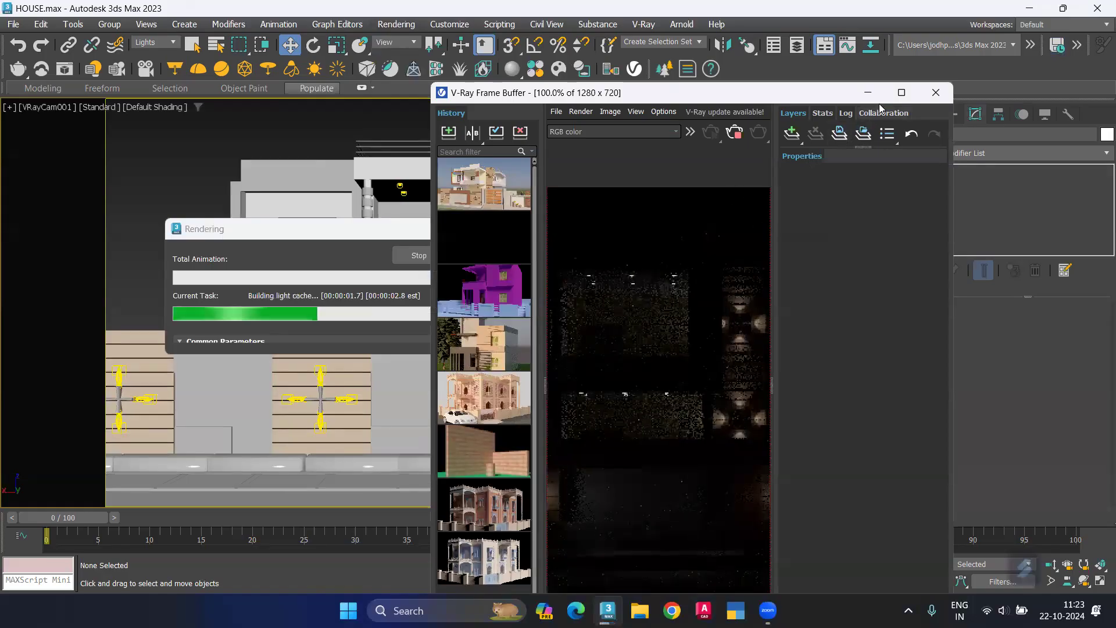
pyautogui.click(901, 92)
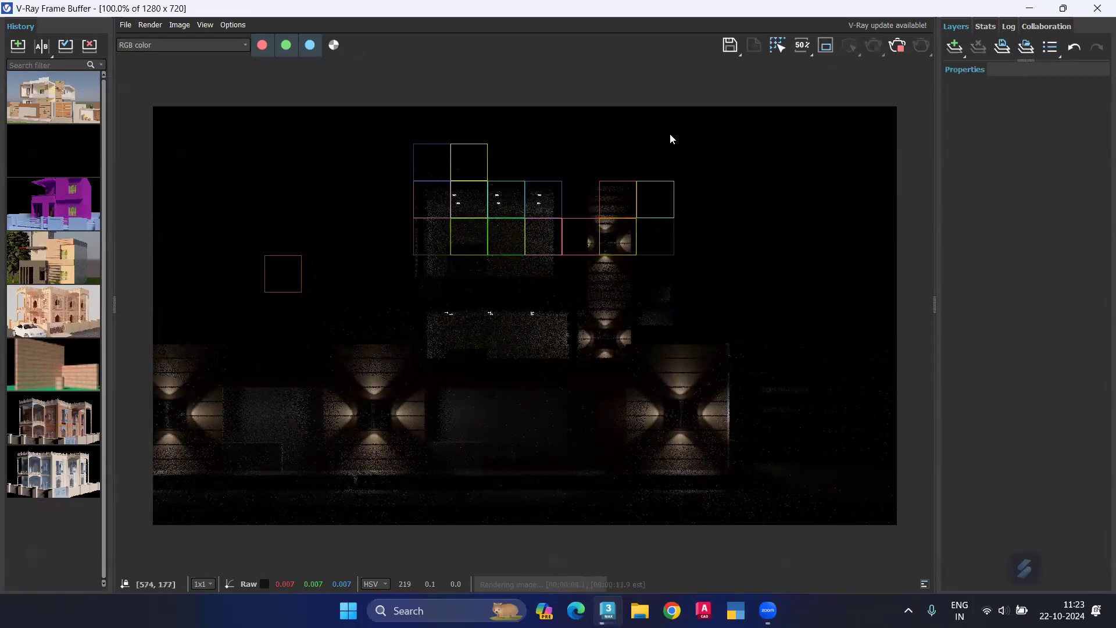
pyautogui.click(906, 48)
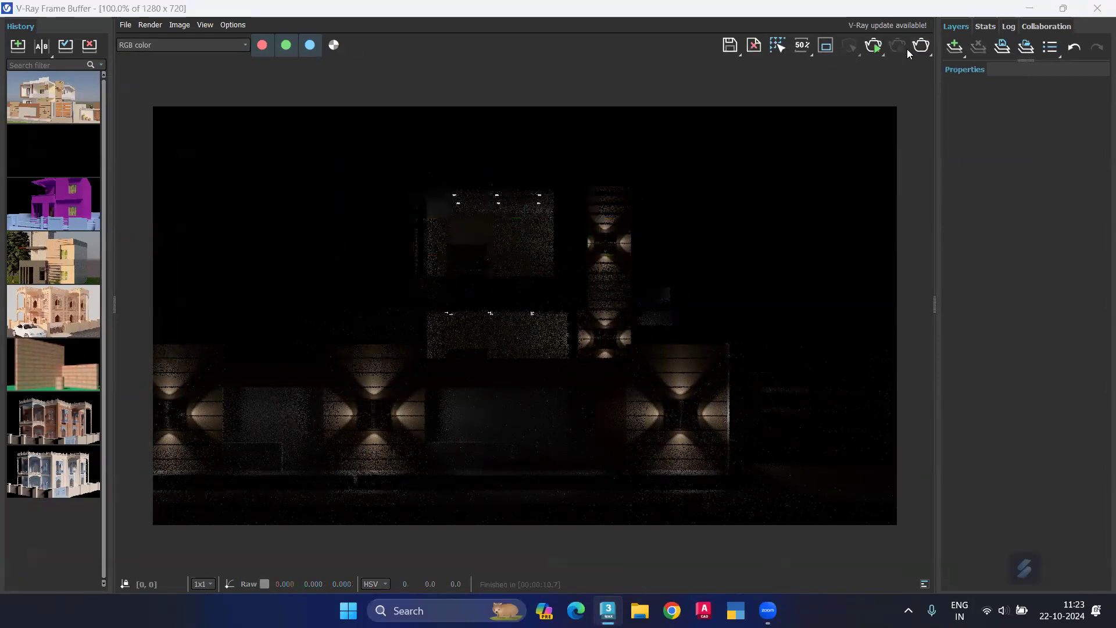
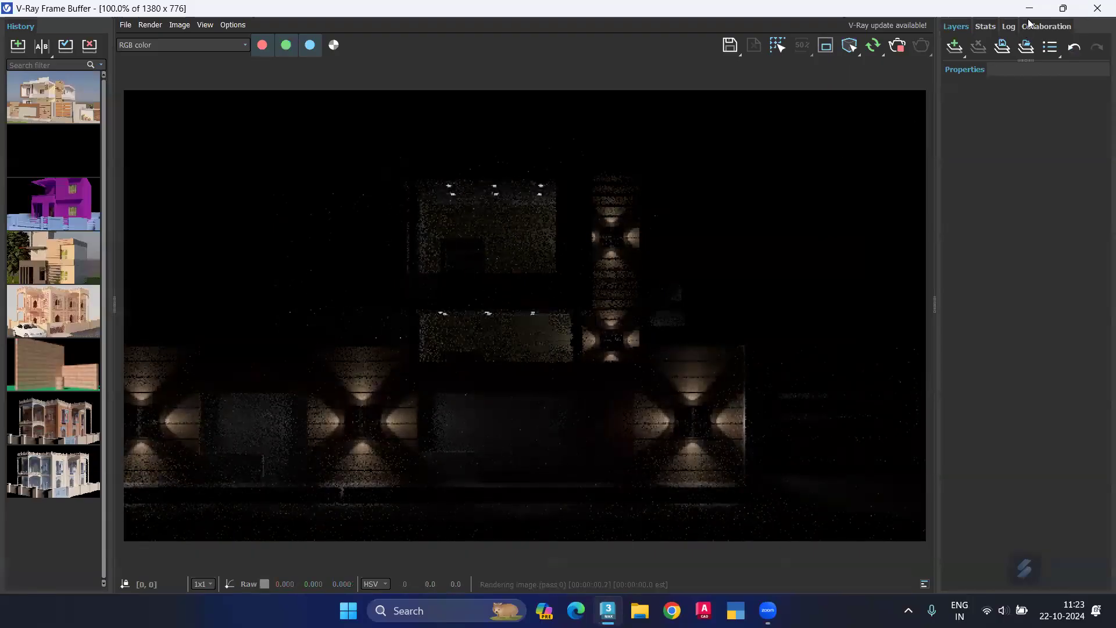
# Step: Restore the frame buffer to a smaller window, zoom in on the rendered downlights, and place it clear of the house's upper floor
pyautogui.click(1062, 10)
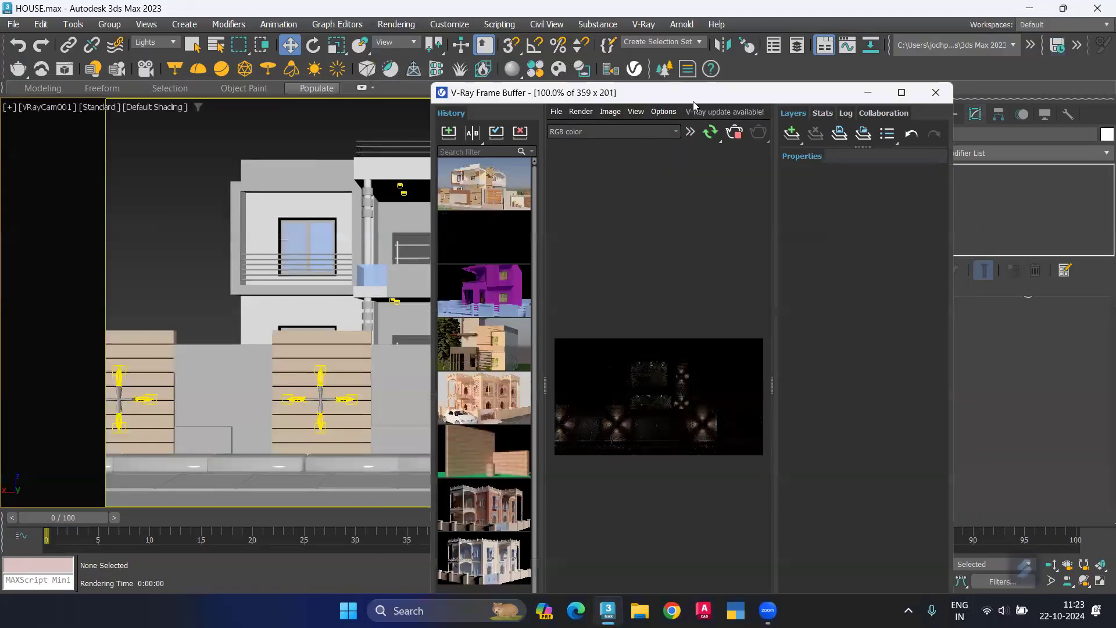
pyautogui.moveTo(693, 102); pyautogui.dragTo(331, 80)
pyautogui.scroll(2, 300, 330)
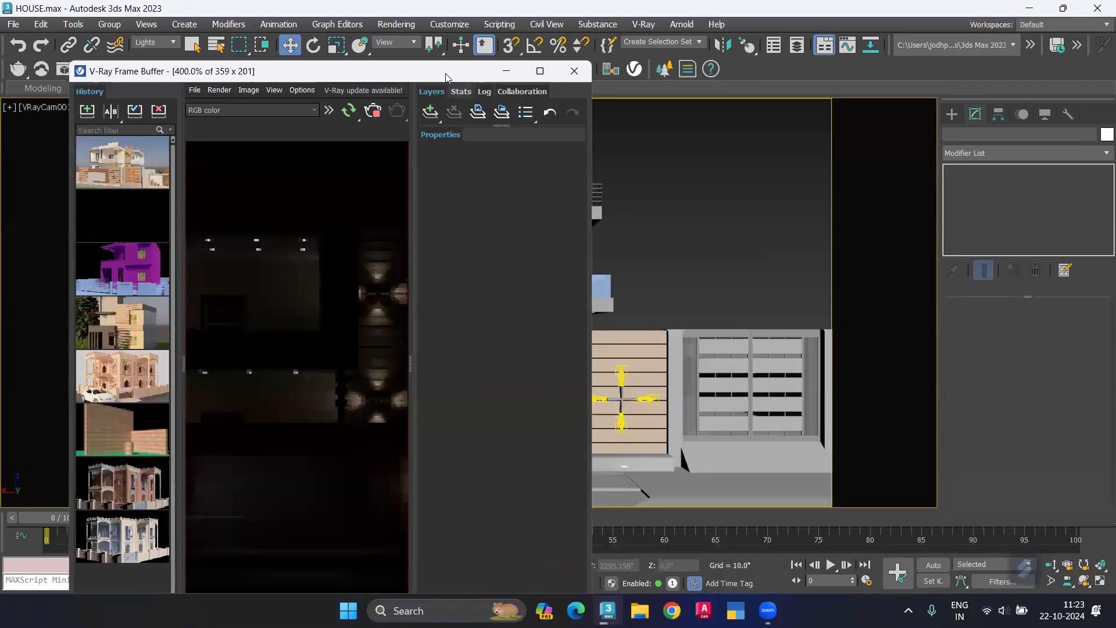
pyautogui.moveTo(444, 72); pyautogui.dragTo(804, 84)
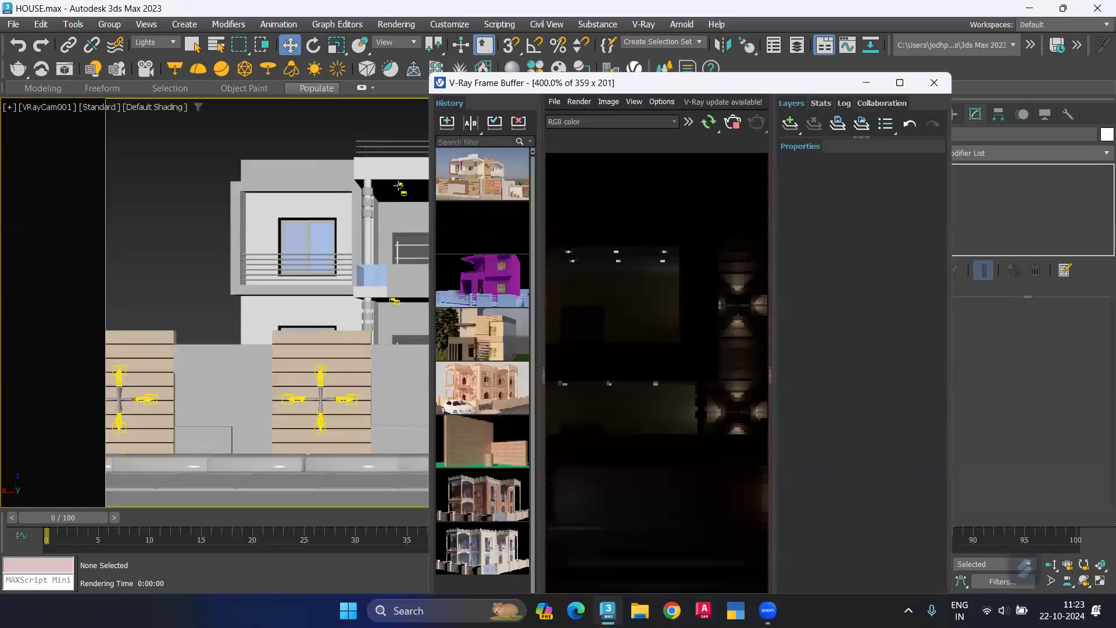
# Step: Select an upper-floor mesh light in the camera view and set its multiplier to 60
pyautogui.click(398, 186)
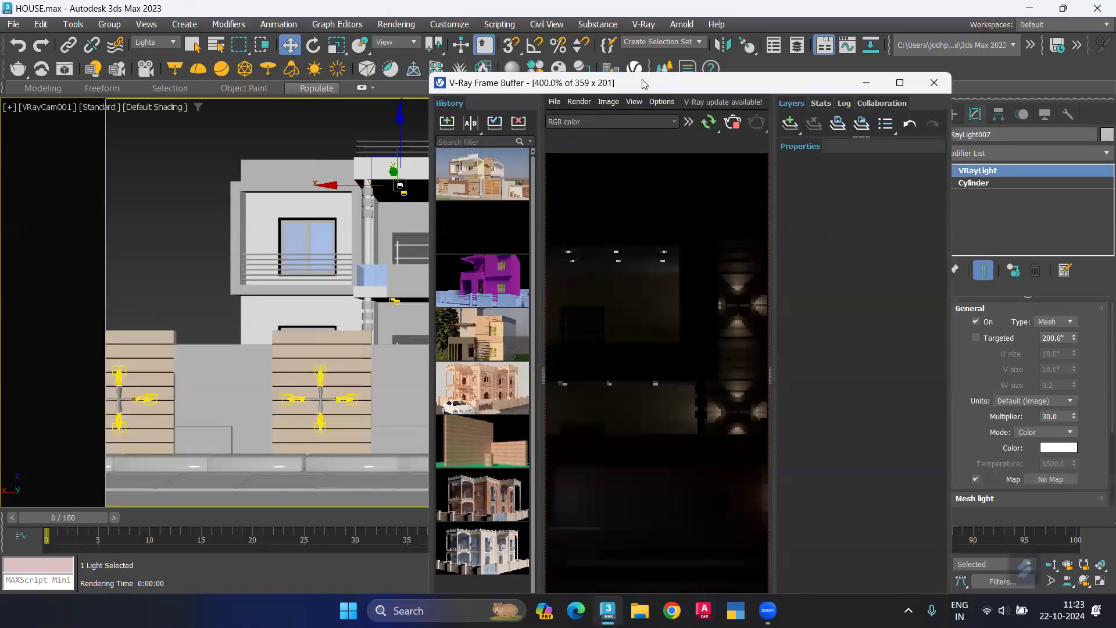
pyautogui.moveTo(642, 83); pyautogui.dragTo(355, 82)
pyautogui.doubleClick(1065, 416)
pyautogui.press('Return')
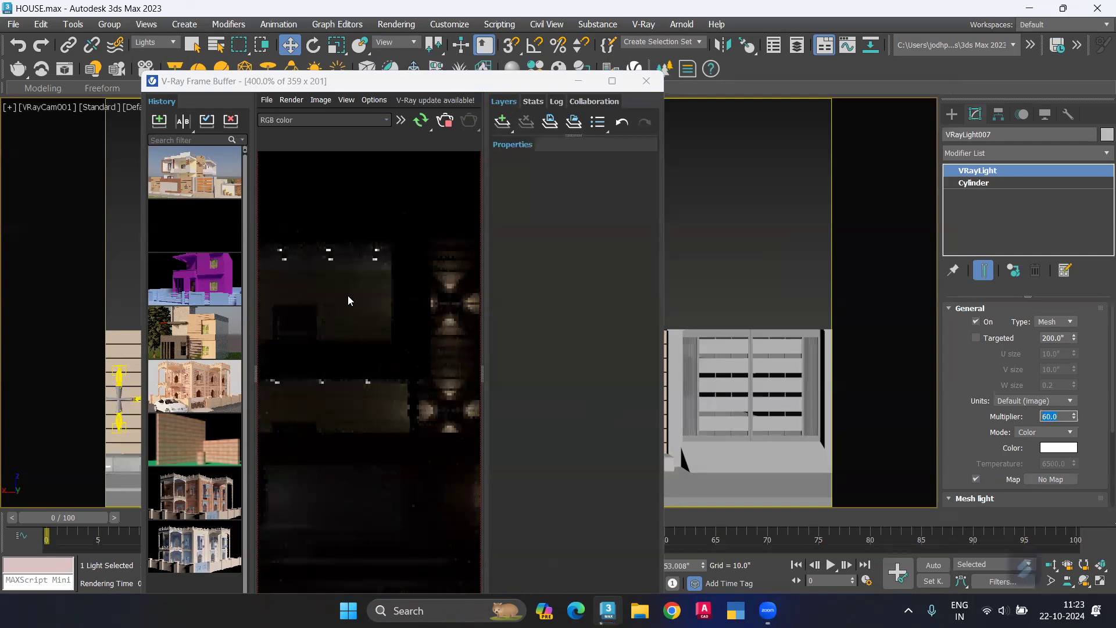
# Step: Examine the downlights in the interactive render and set the mesh light's multiplier to 100
pyautogui.scroll(-2, 348, 297)
pyautogui.scroll(2, 317, 337)
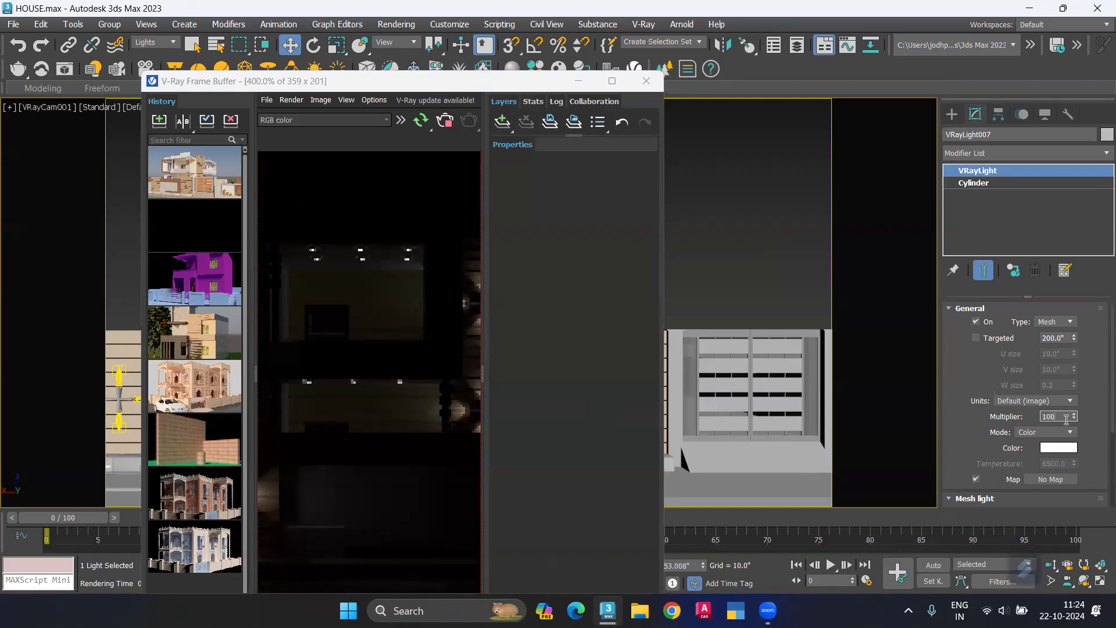
pyautogui.press('Return')
pyautogui.scroll(-2, 1071, 457)
# Step: Switch to Chrome, search the web for "vray mesh light", and view the image results
pyautogui.click(672, 610)
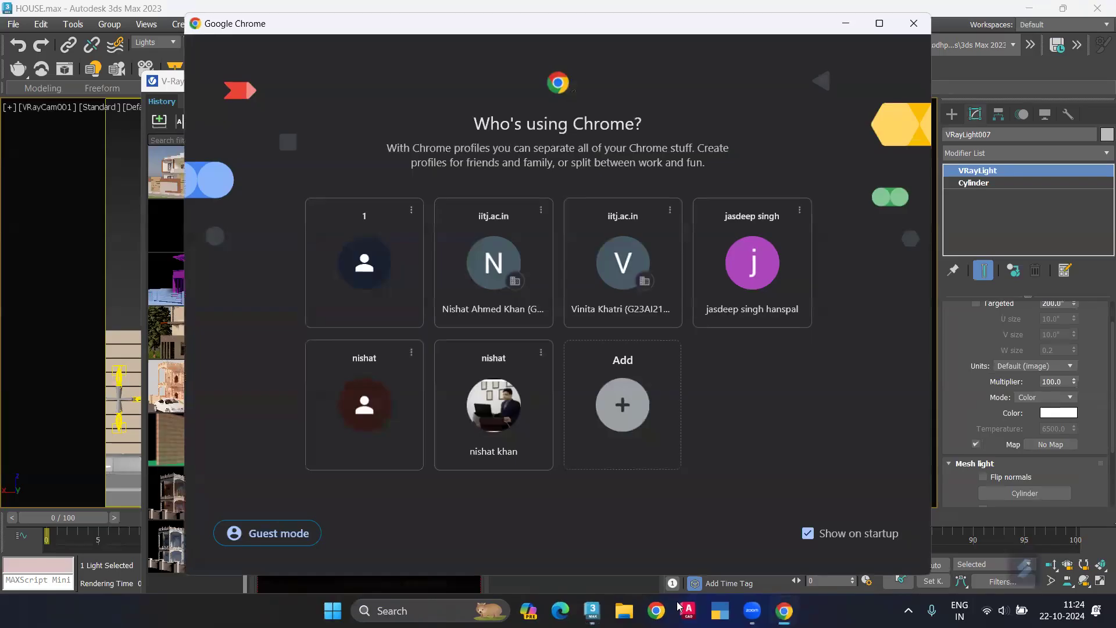
pyautogui.click(540, 452)
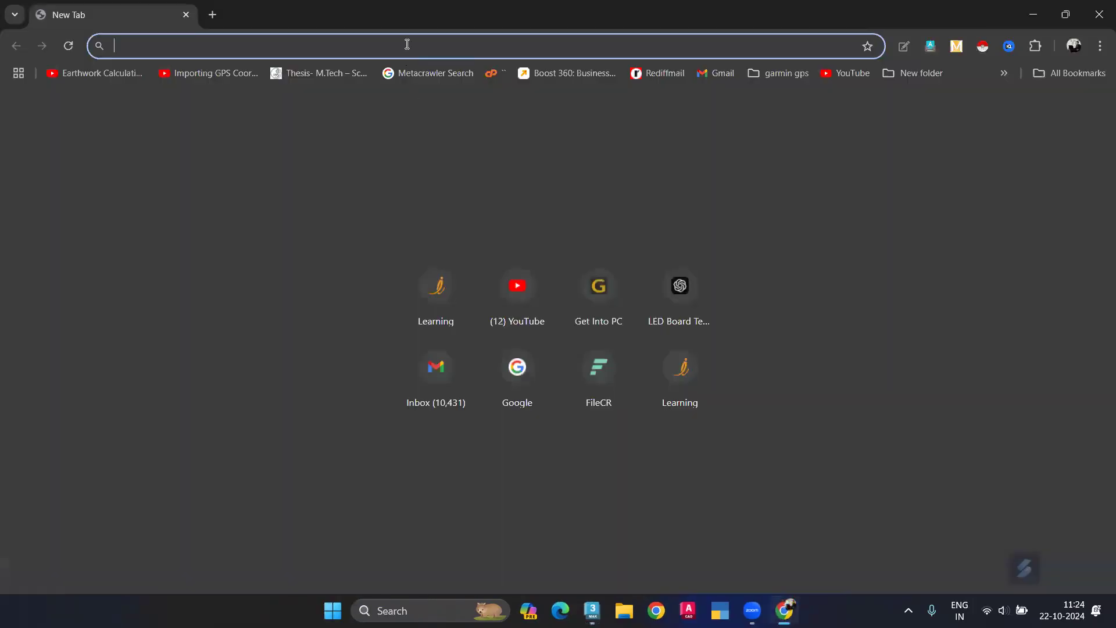
pyautogui.write('vray')
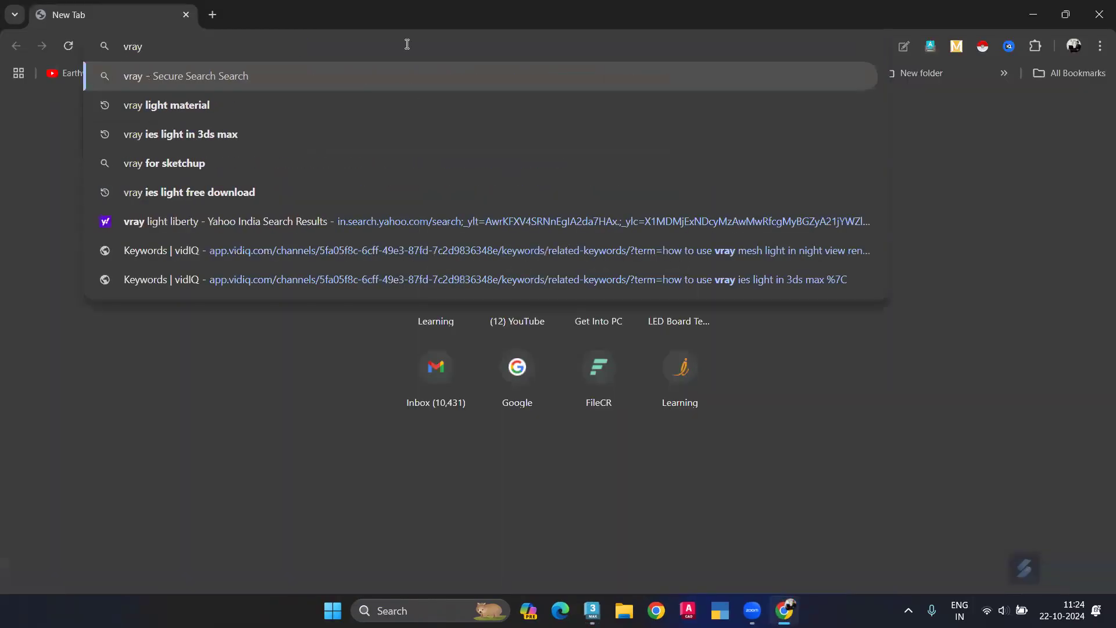
pyautogui.write(' n')
pyautogui.press('BackSpace')
pyautogui.write('mesh')
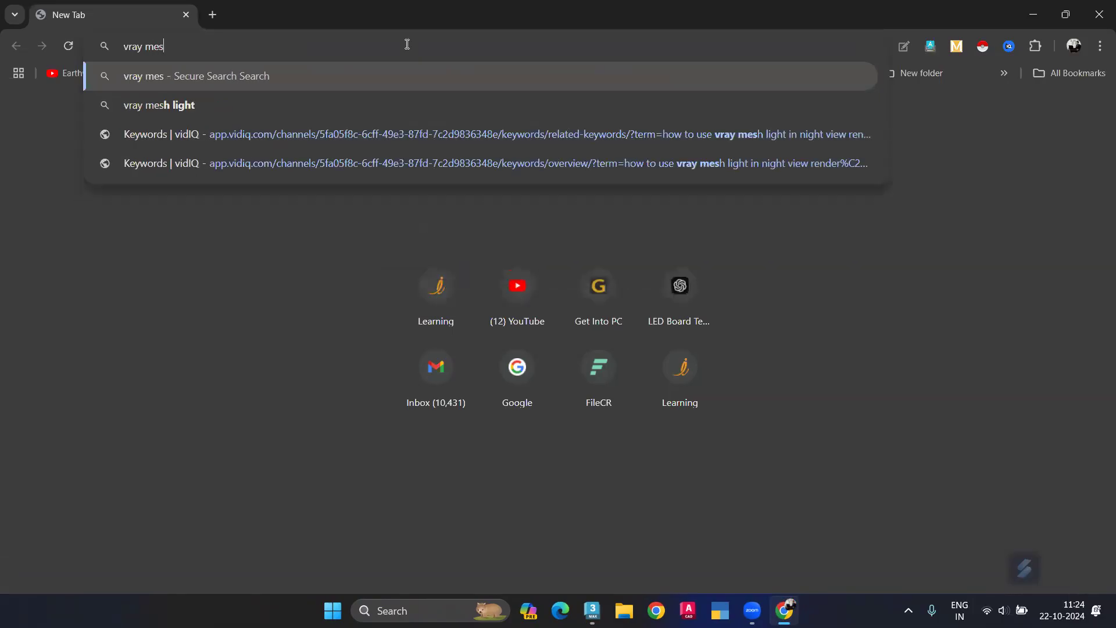
pyautogui.click(256, 104)
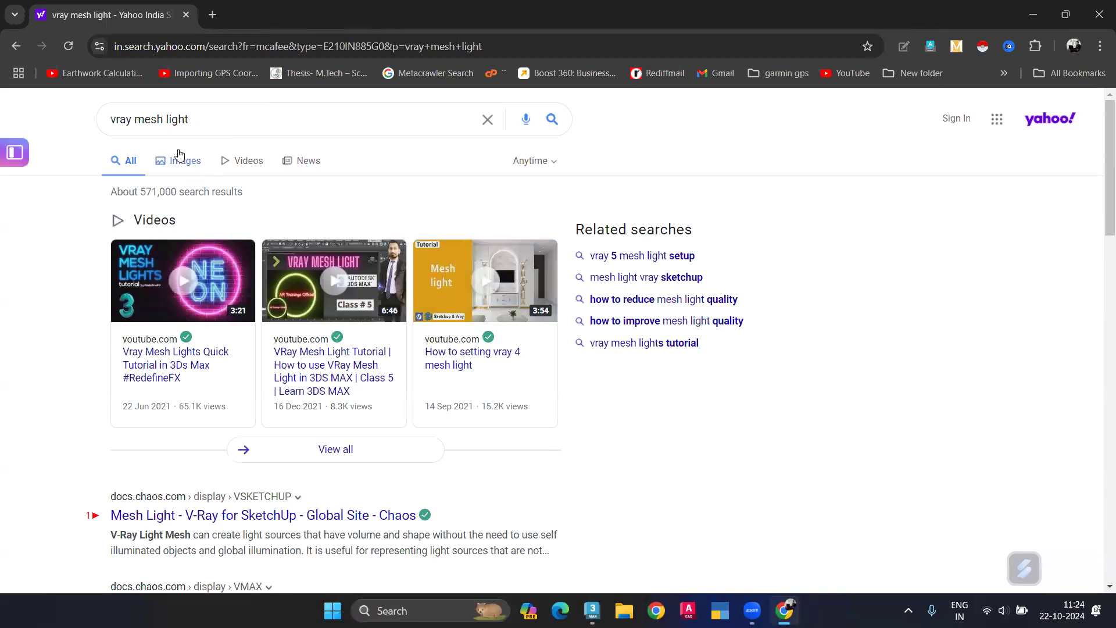
pyautogui.click(182, 158)
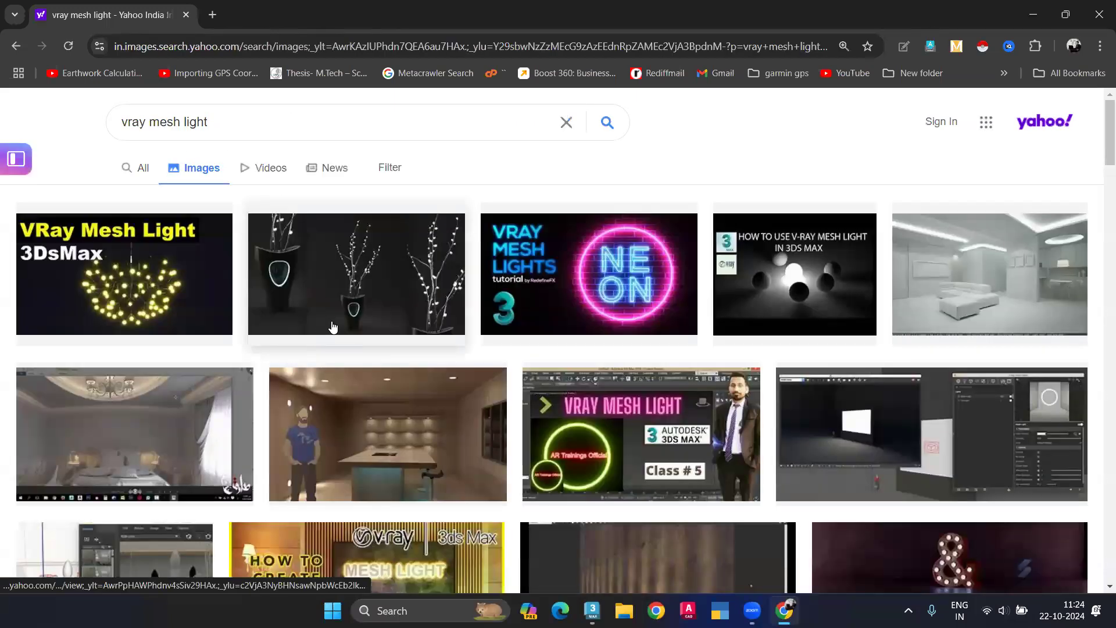
# Step: Search the web for "vray mesh light map download", view LeoMoon's IES Lights Pack page, and close the browser
pyautogui.click(139, 169)
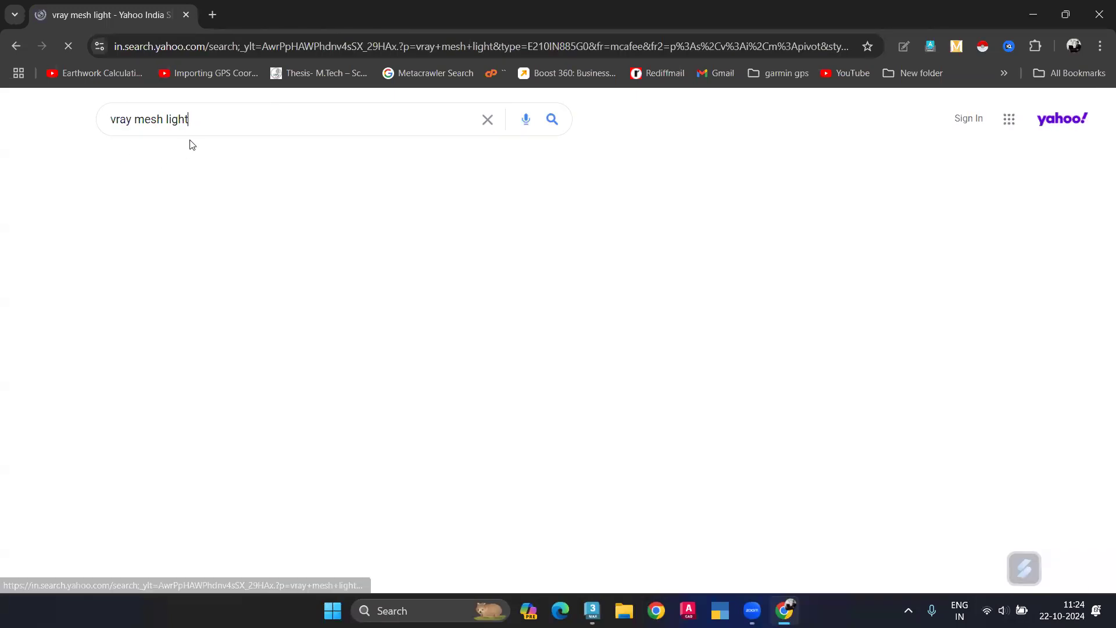
pyautogui.click(205, 126)
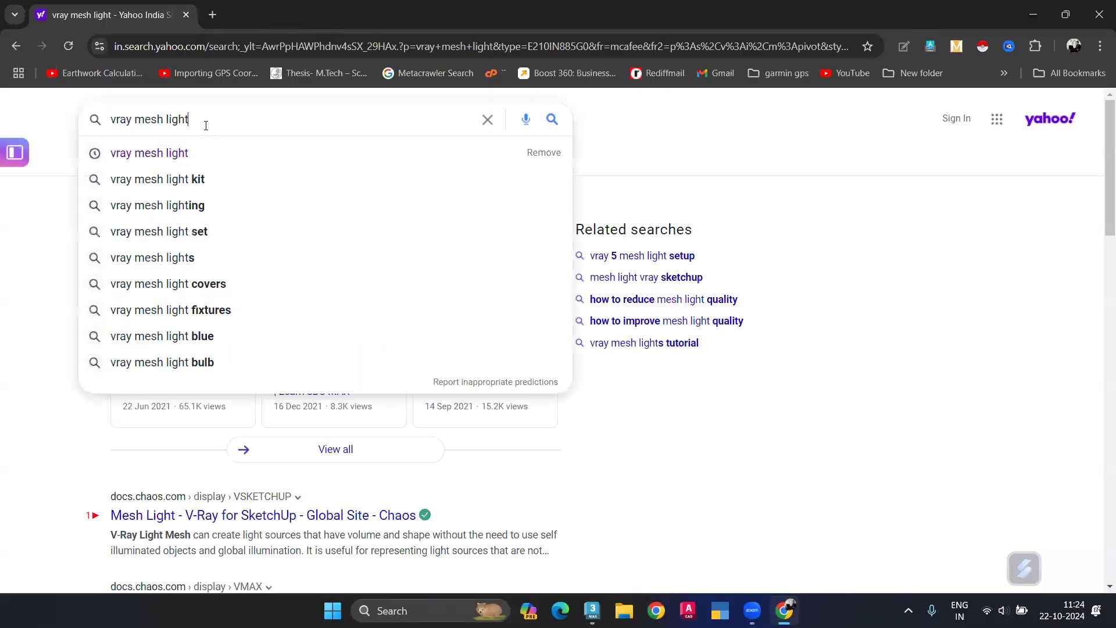
pyautogui.write('map')
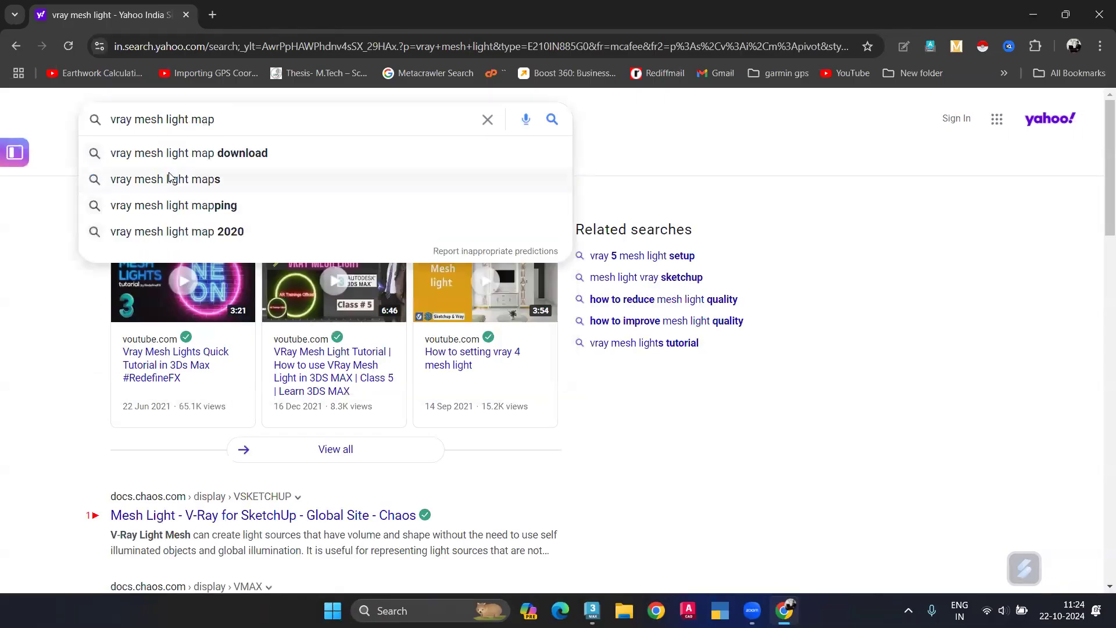
pyautogui.press('Down')
pyautogui.press('Return')
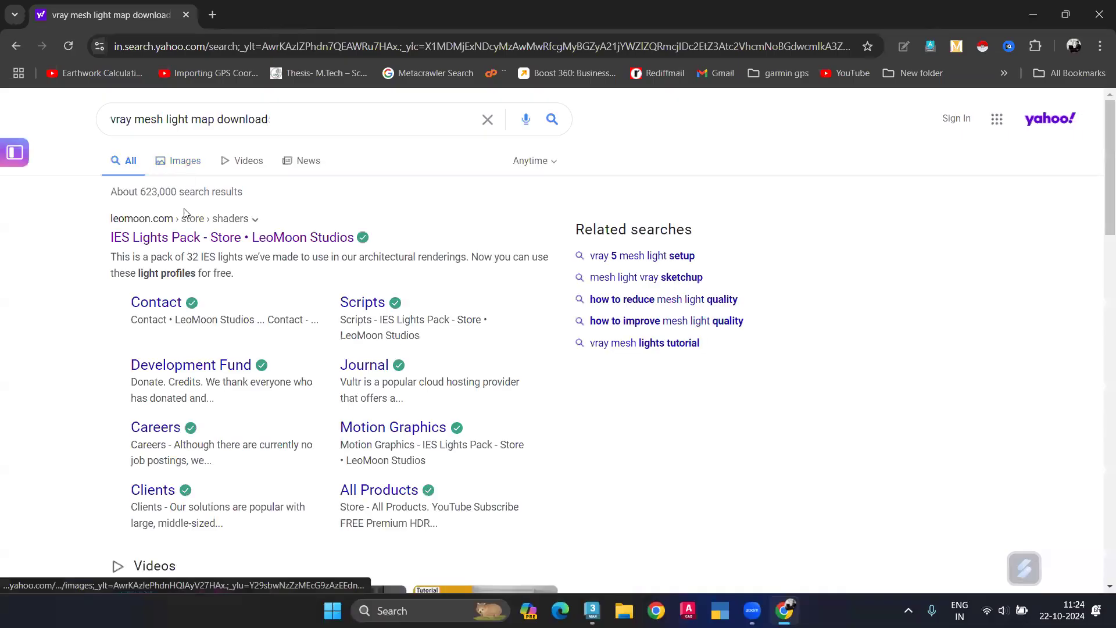
pyautogui.click(194, 236)
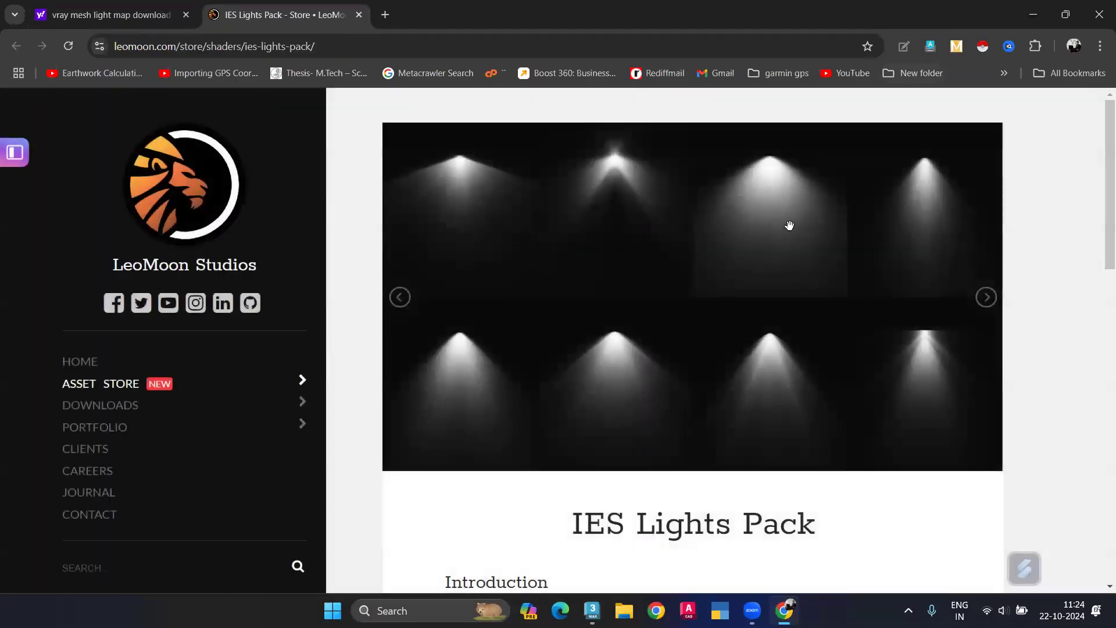
pyautogui.click(1099, 15)
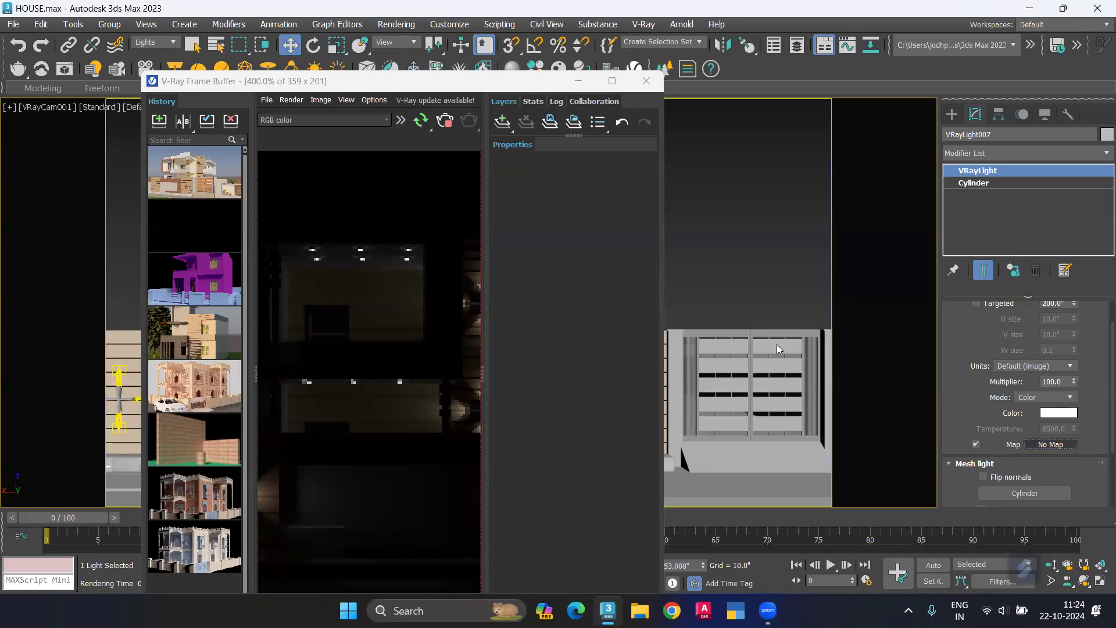
# Step: Choose a Bitmap for the map of the selected mesh light
pyautogui.click(1046, 445)
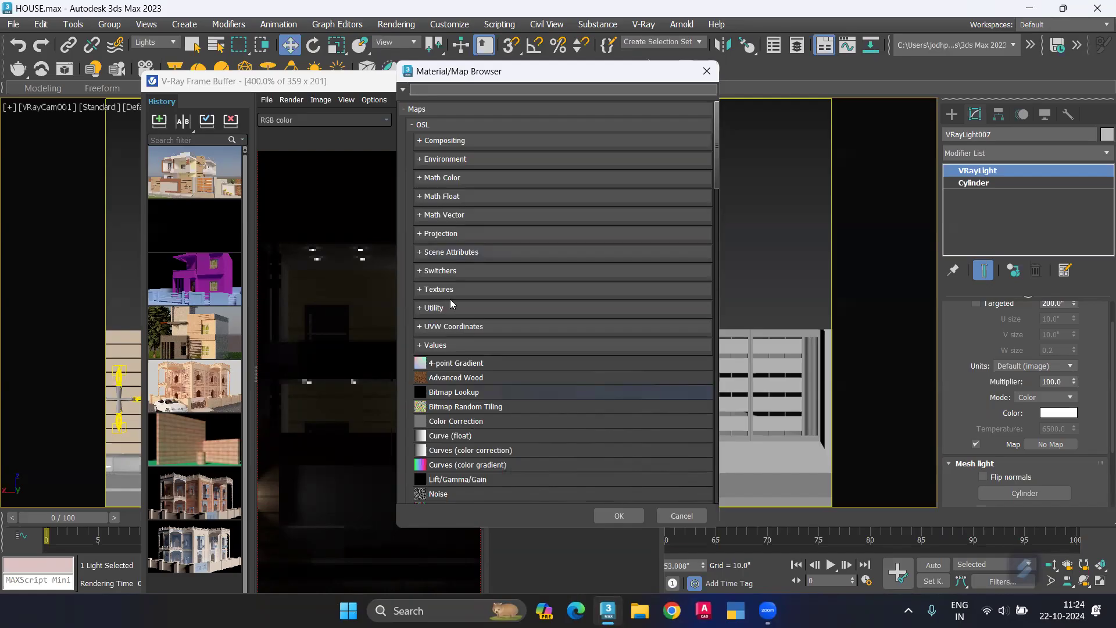
pyautogui.scroll(-3, 471, 352)
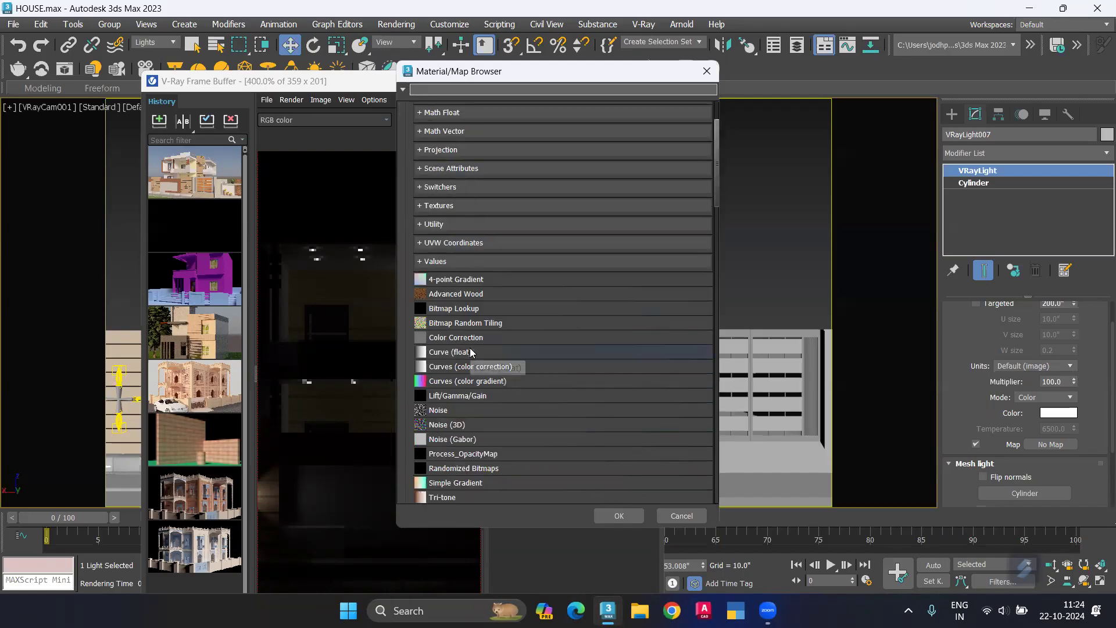
pyautogui.scroll(-6, 470, 351)
pyautogui.click(625, 514)
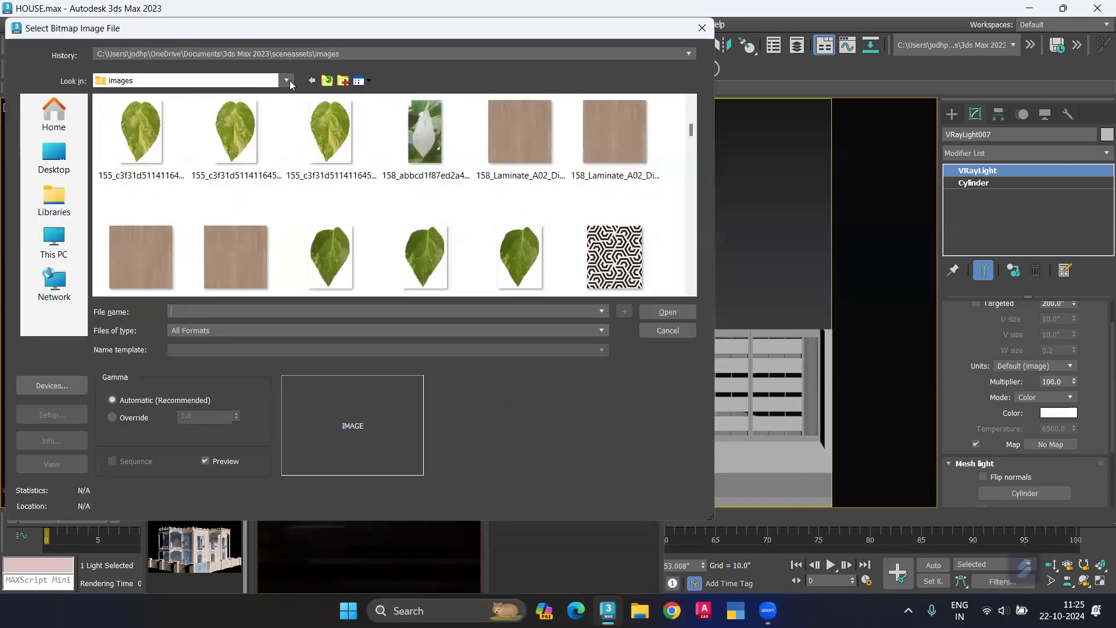
# Step: Open the ies-lights-pack folder in Downloads and look through its light images as large icons
pyautogui.click(287, 80)
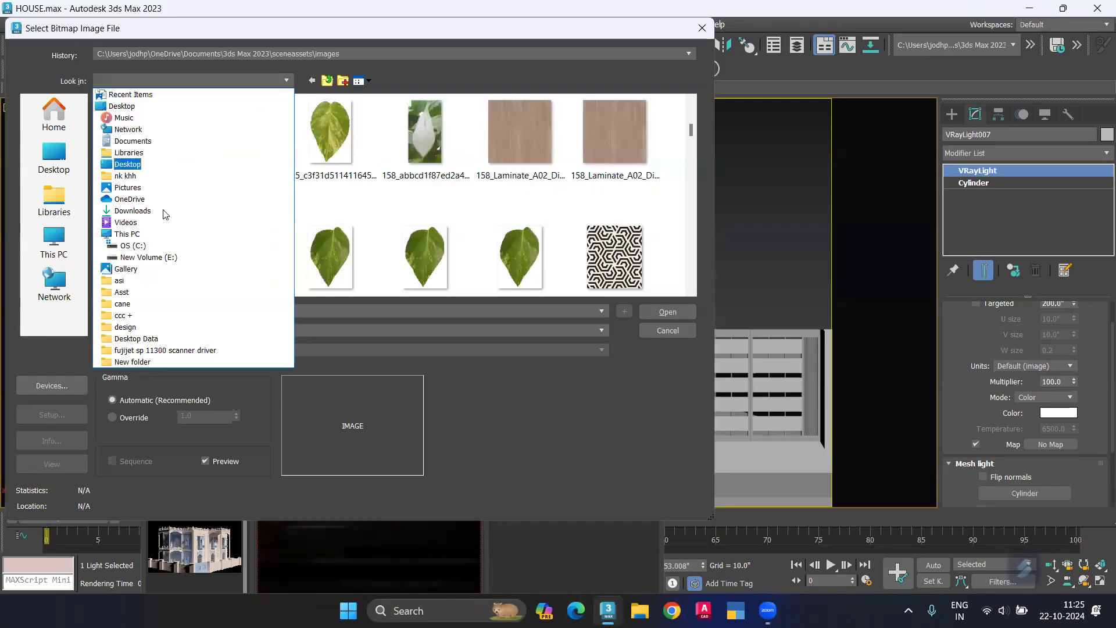
pyautogui.click(132, 210)
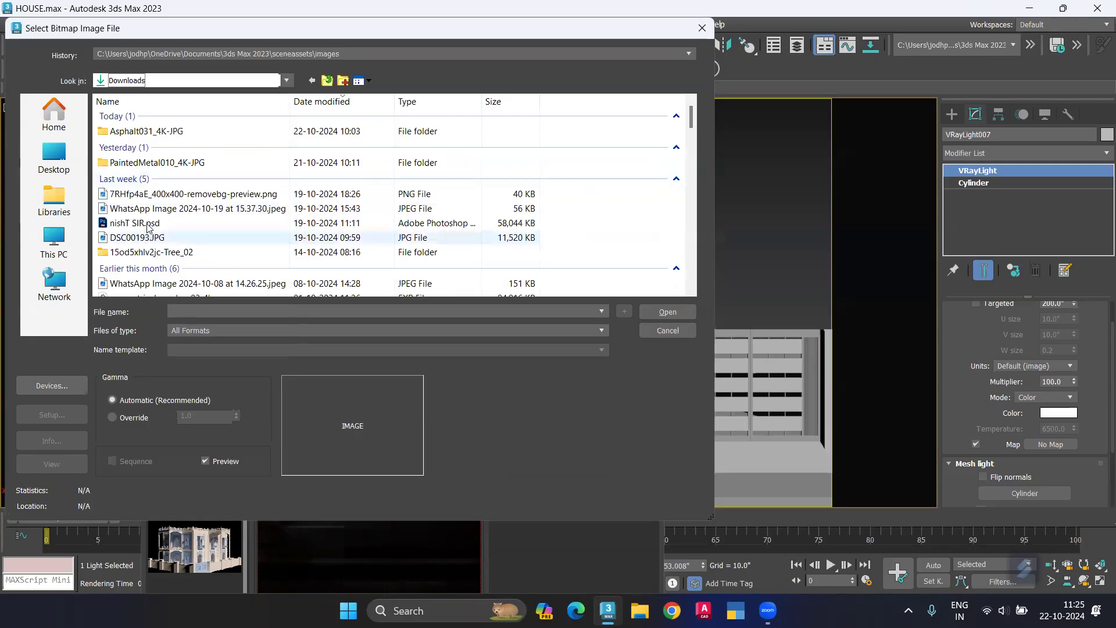
pyautogui.scroll(-2, 148, 227)
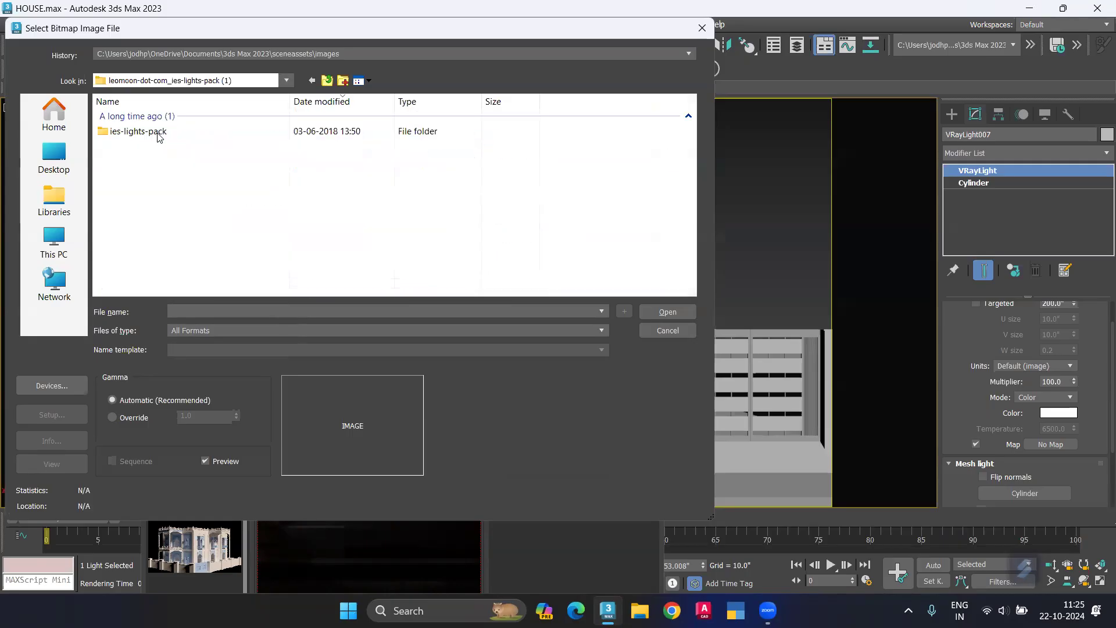
pyautogui.doubleClick(158, 132)
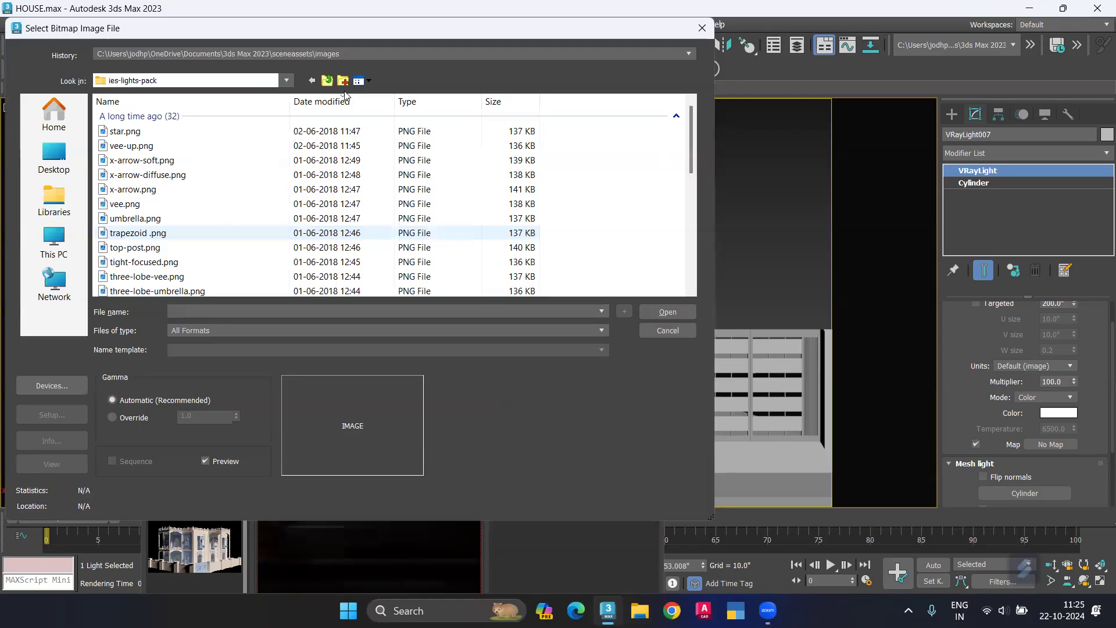
pyautogui.click(359, 81)
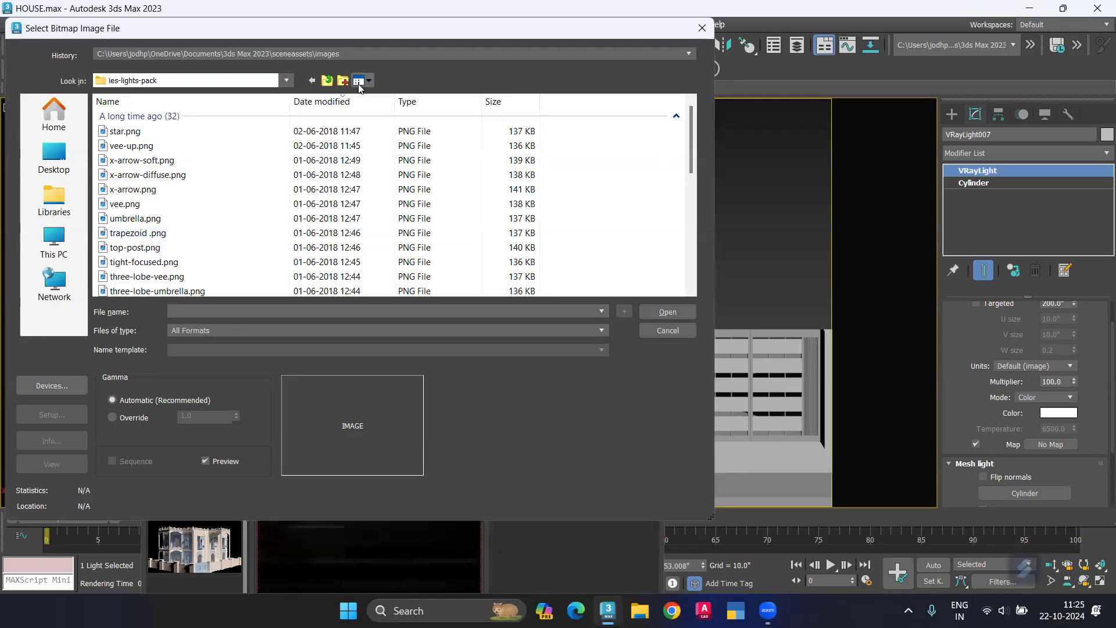
pyautogui.click(400, 116)
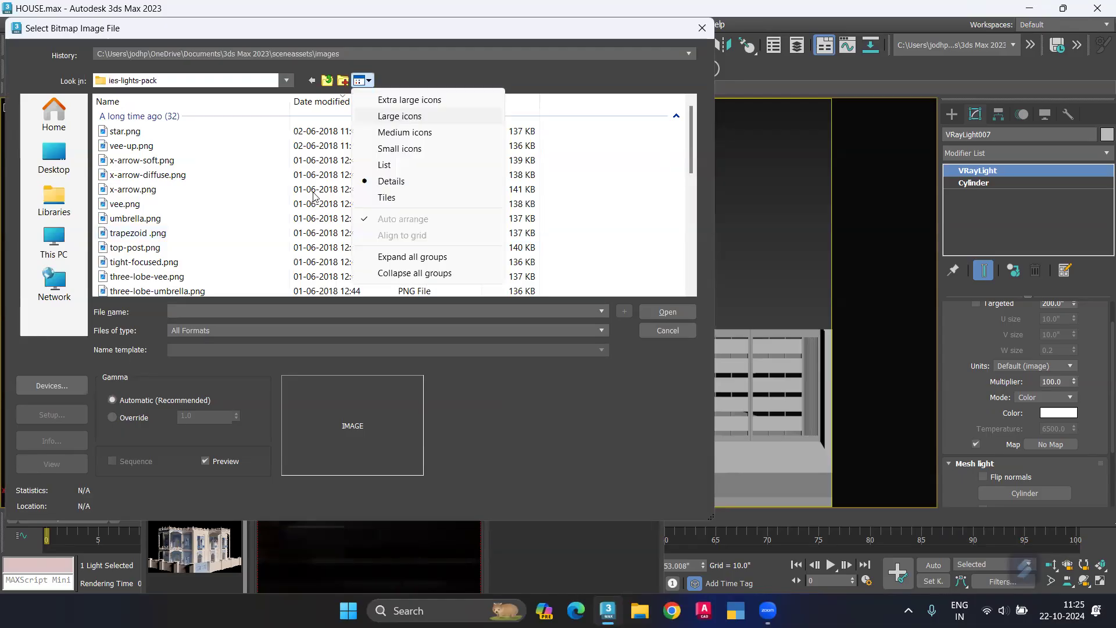
pyautogui.scroll(-10, 314, 197)
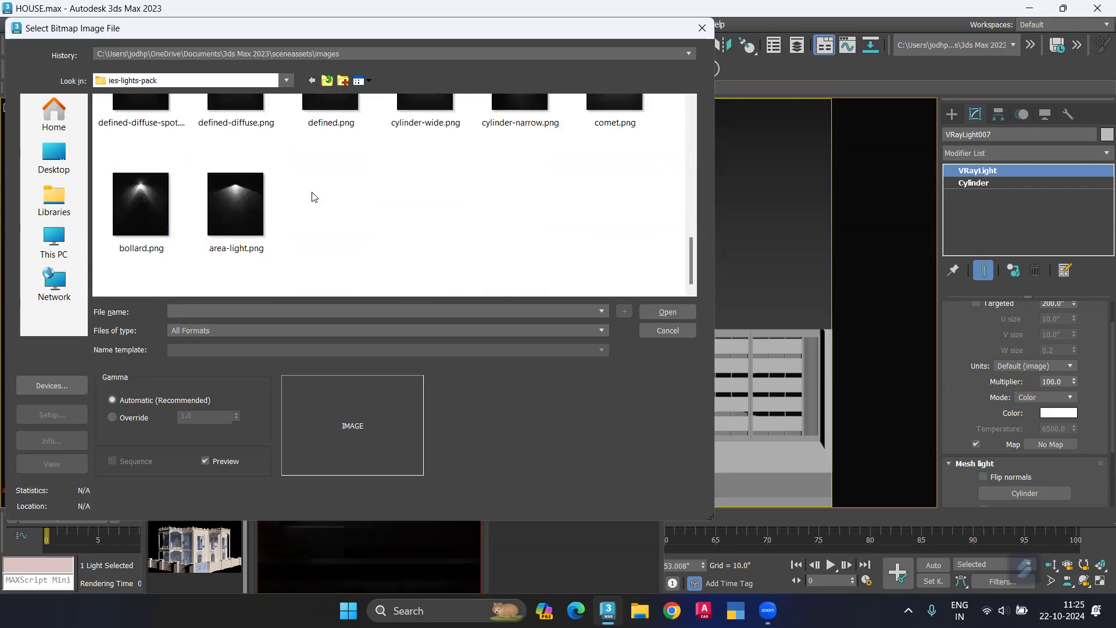
pyautogui.scroll(2, 313, 196)
pyautogui.scroll(4, 312, 197)
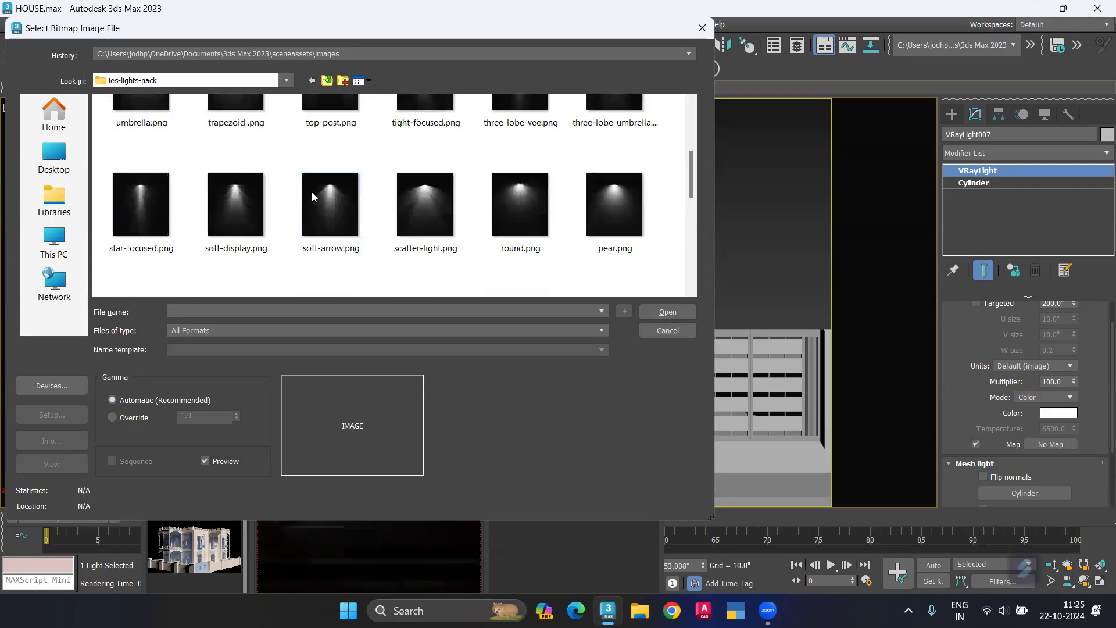
pyautogui.scroll(3, 311, 197)
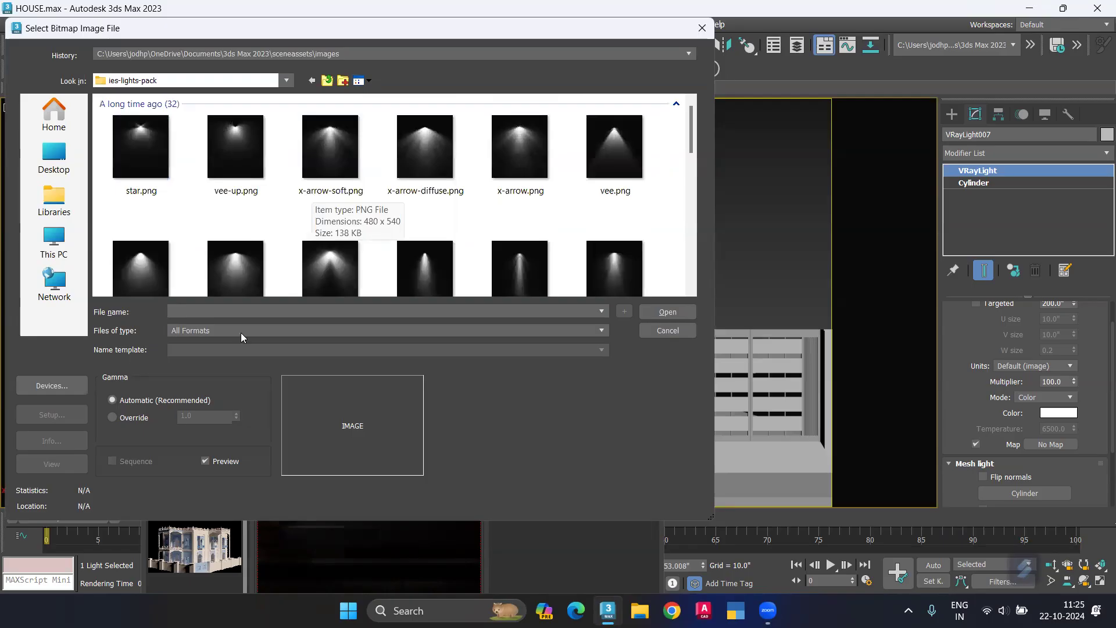
# Step: Leave the ies-lights-pack folder and browse to Software, Material, maxmaterial on New Volume (E:)
pyautogui.click(309, 80)
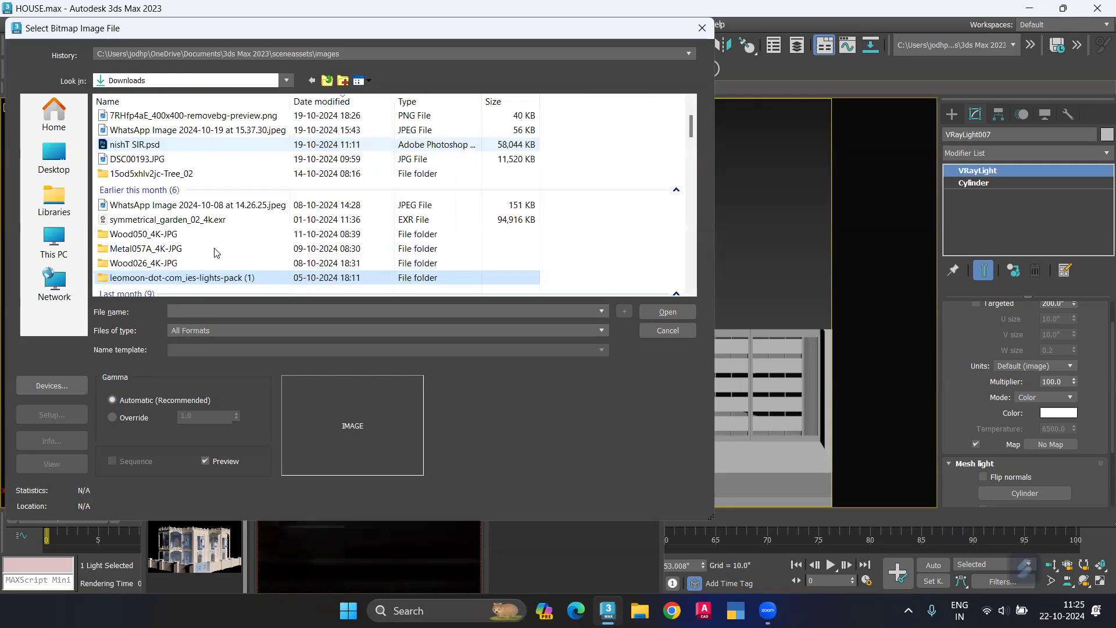
pyautogui.scroll(-1, 212, 259)
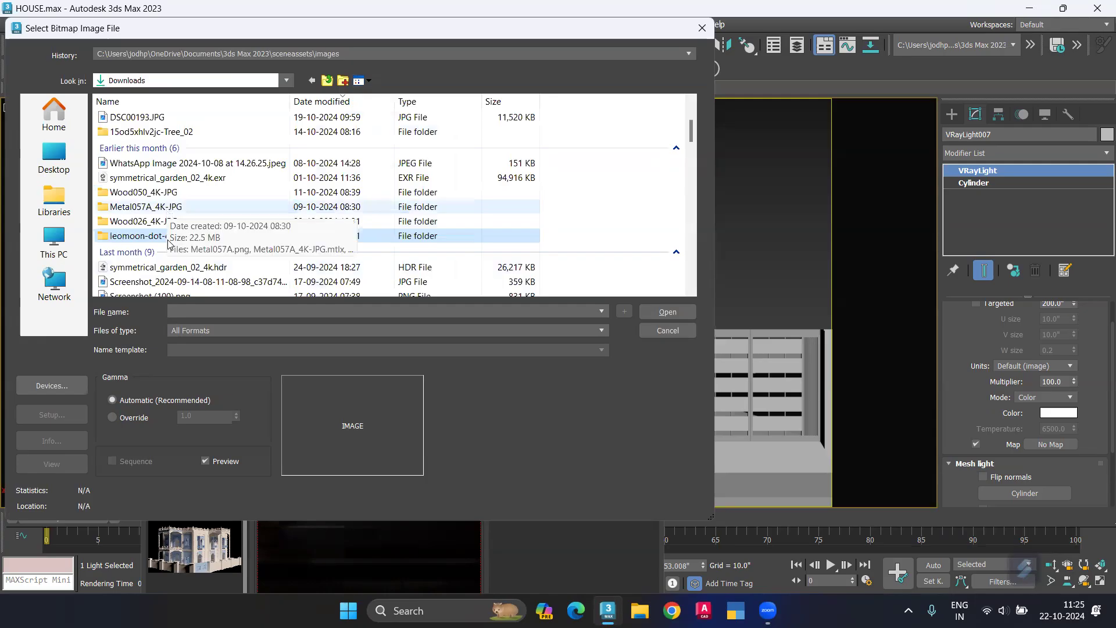
pyautogui.click(36, 241)
pyautogui.doubleClick(309, 145)
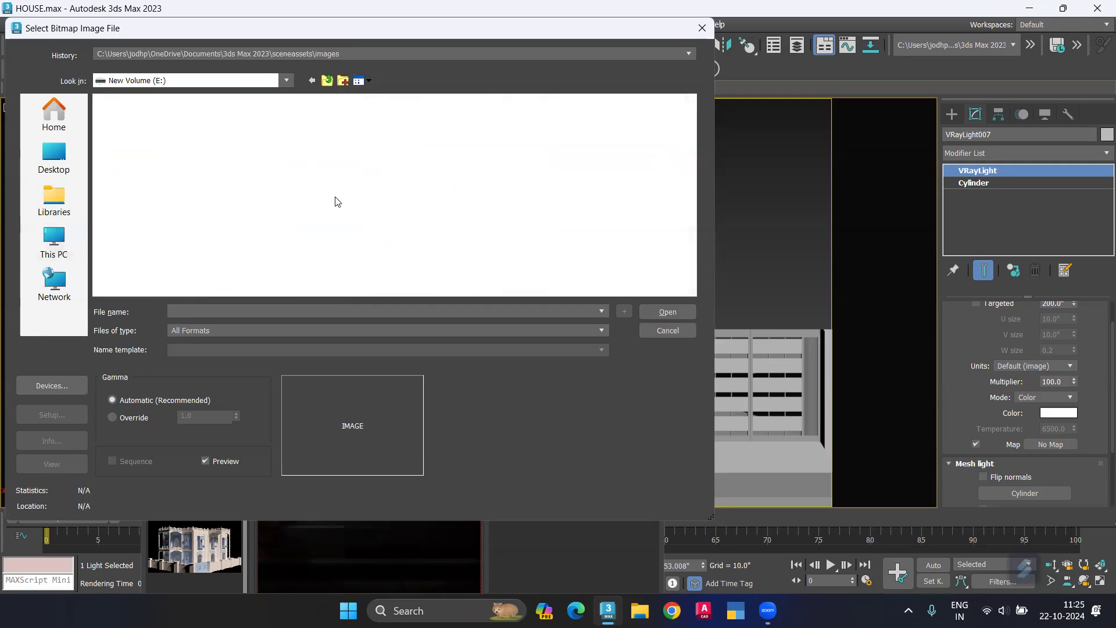
pyautogui.scroll(-3, 448, 181)
pyautogui.doubleClick(446, 179)
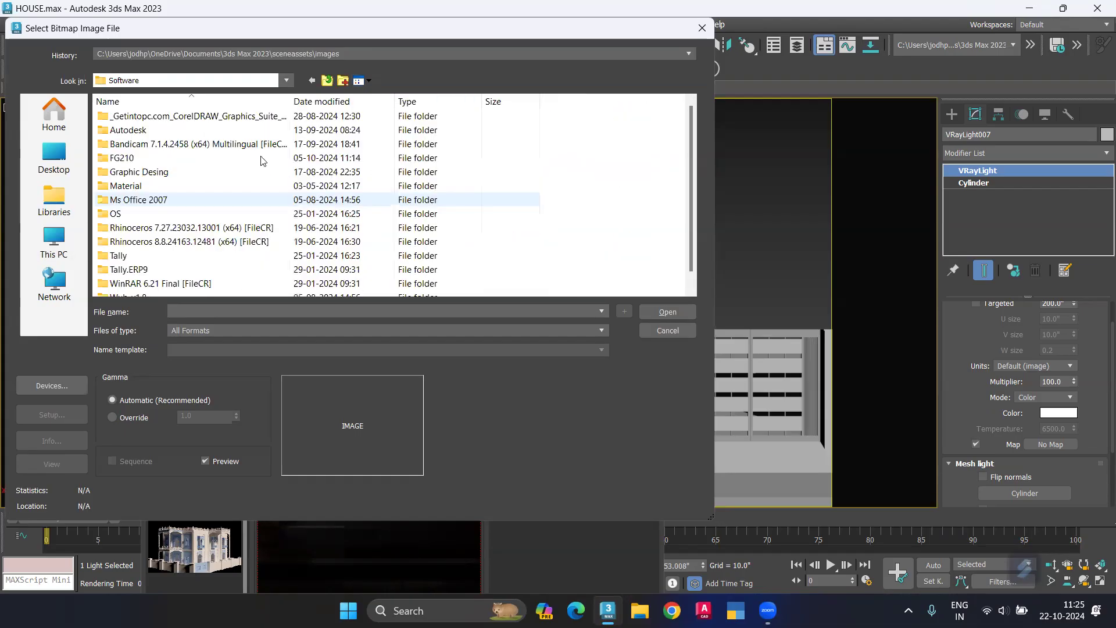
pyautogui.doubleClick(164, 186)
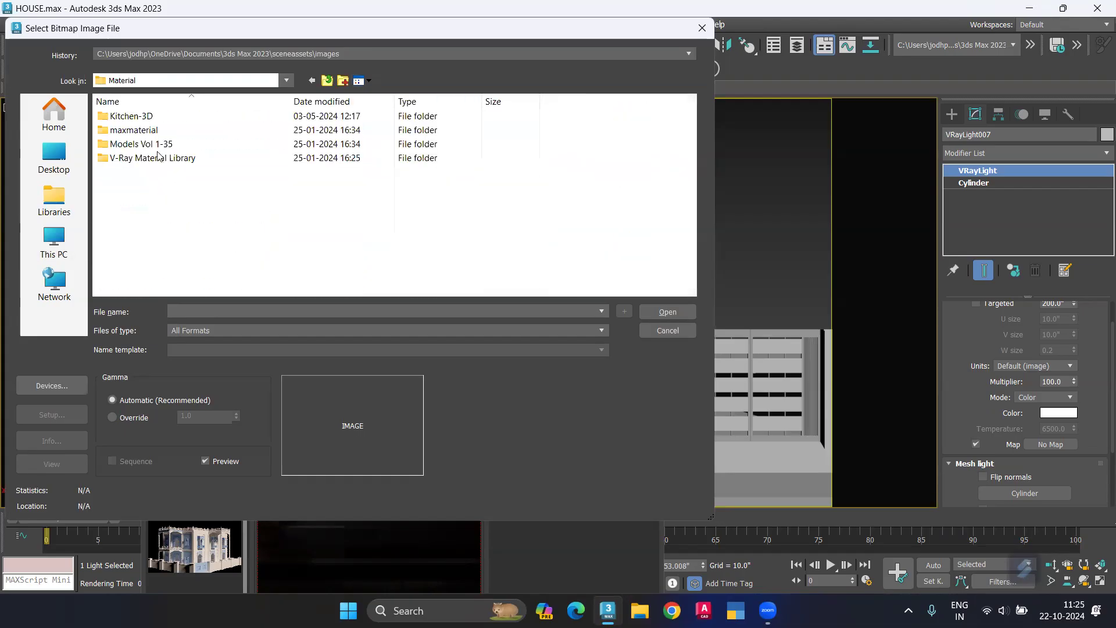
pyautogui.doubleClick(149, 130)
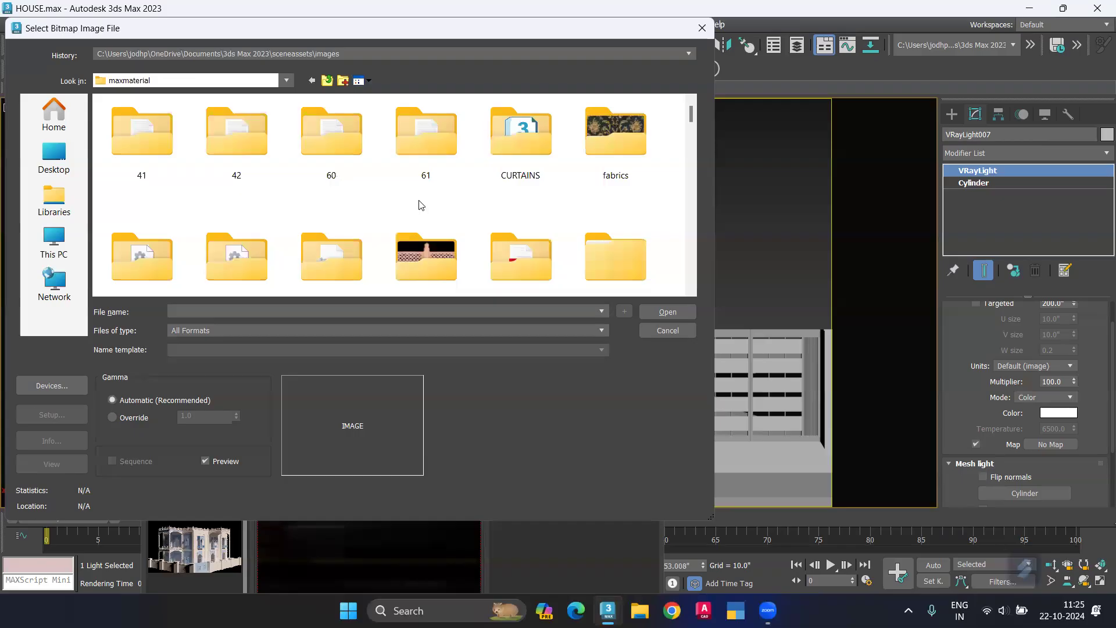
# Step: Look through the Downlighting and Emergency subfolders of Lithonia_Lighting for a usable light image
pyautogui.scroll(-3, 420, 204)
pyautogui.doubleClick(605, 155)
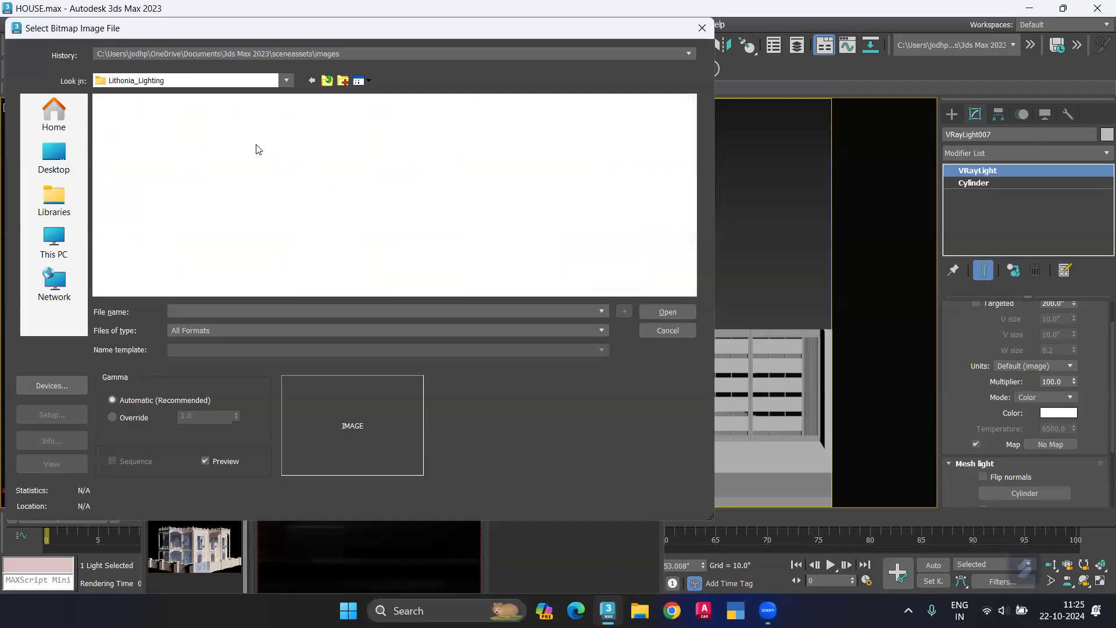
pyautogui.doubleClick(166, 125)
pyautogui.doubleClick(147, 130)
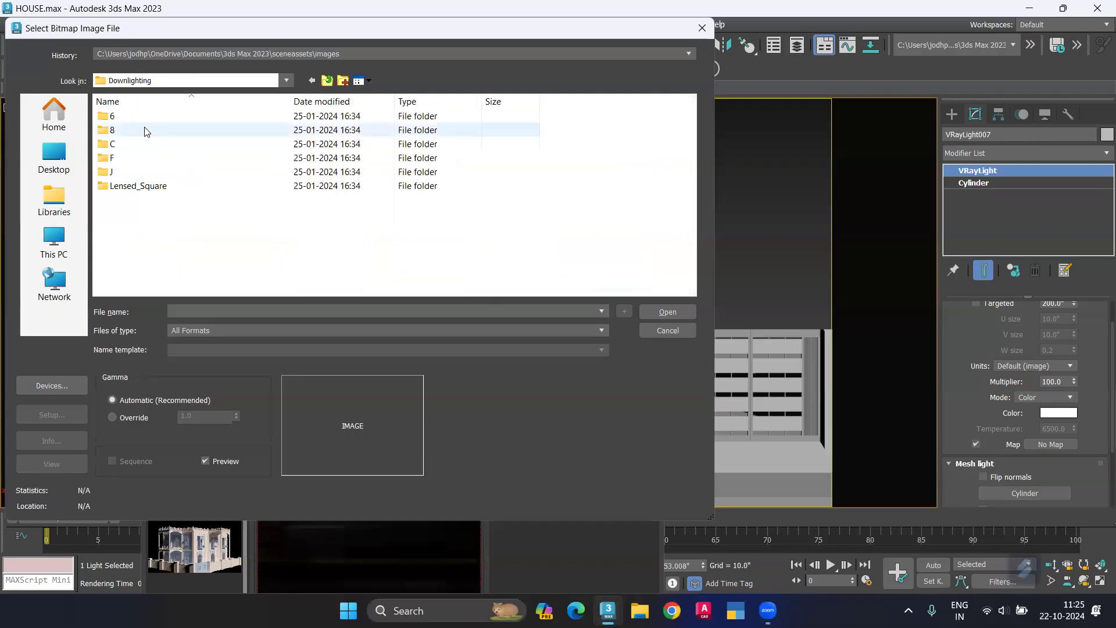
pyautogui.click(312, 81)
pyautogui.click(311, 82)
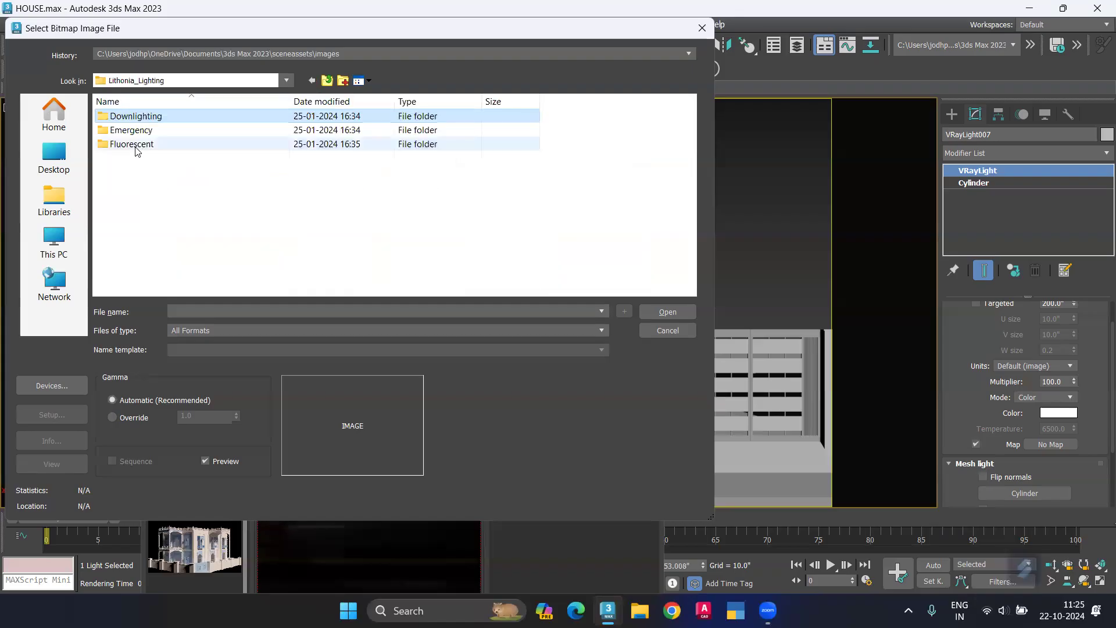
pyautogui.doubleClick(138, 131)
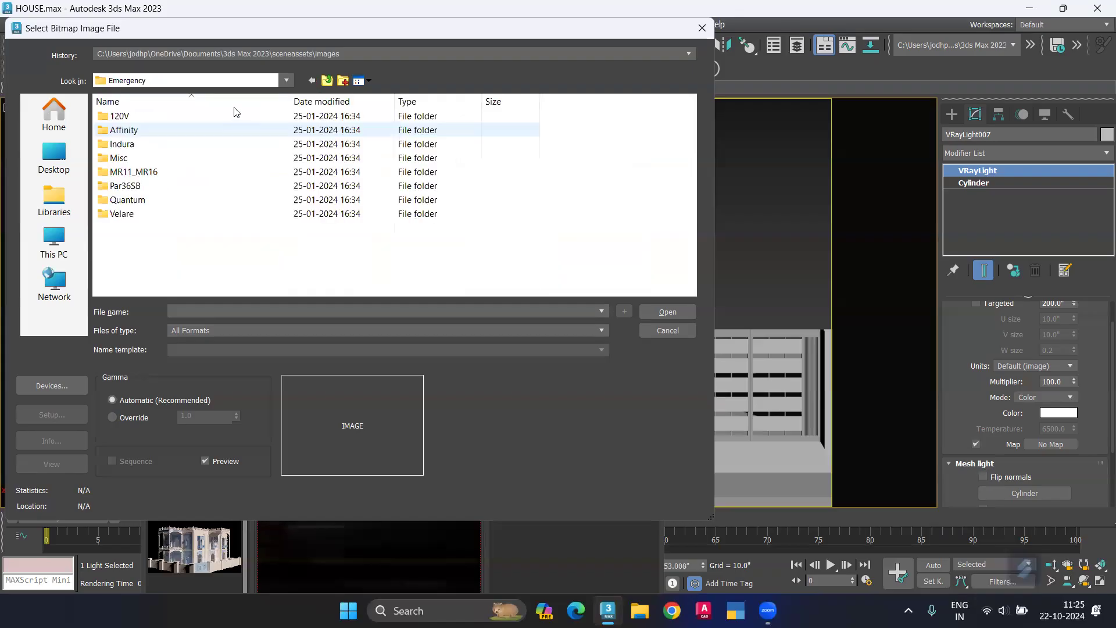
pyautogui.doubleClick(149, 117)
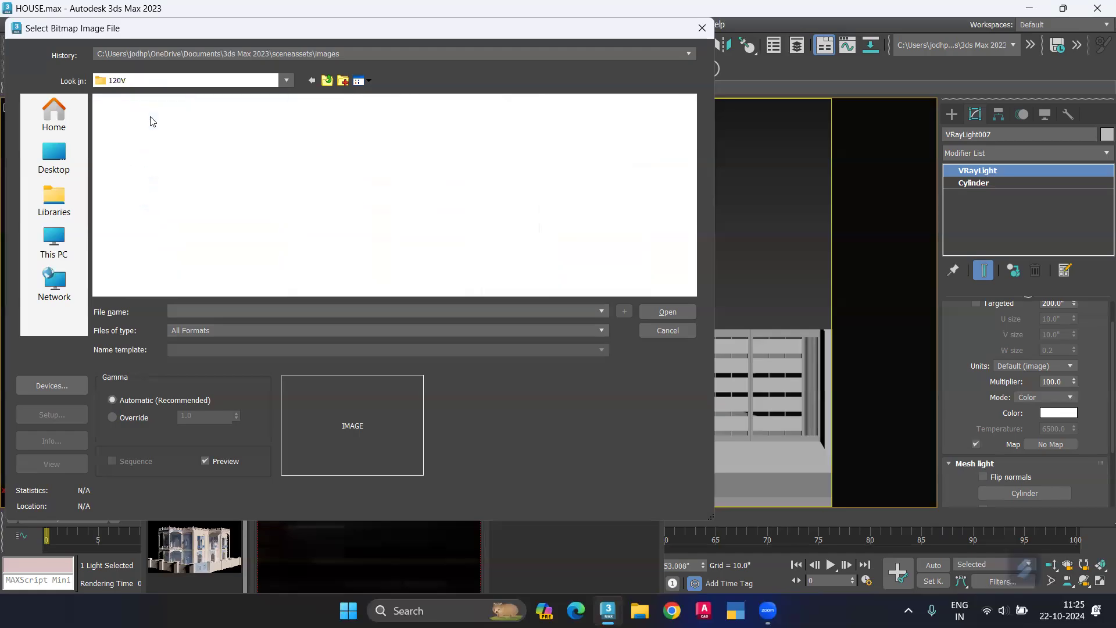
pyautogui.click(311, 80)
# Step: Return to the ies-lights-pack folder inside leomoon-dot-com_ies-lights-pack (1) in Downloads
pyautogui.click(245, 330)
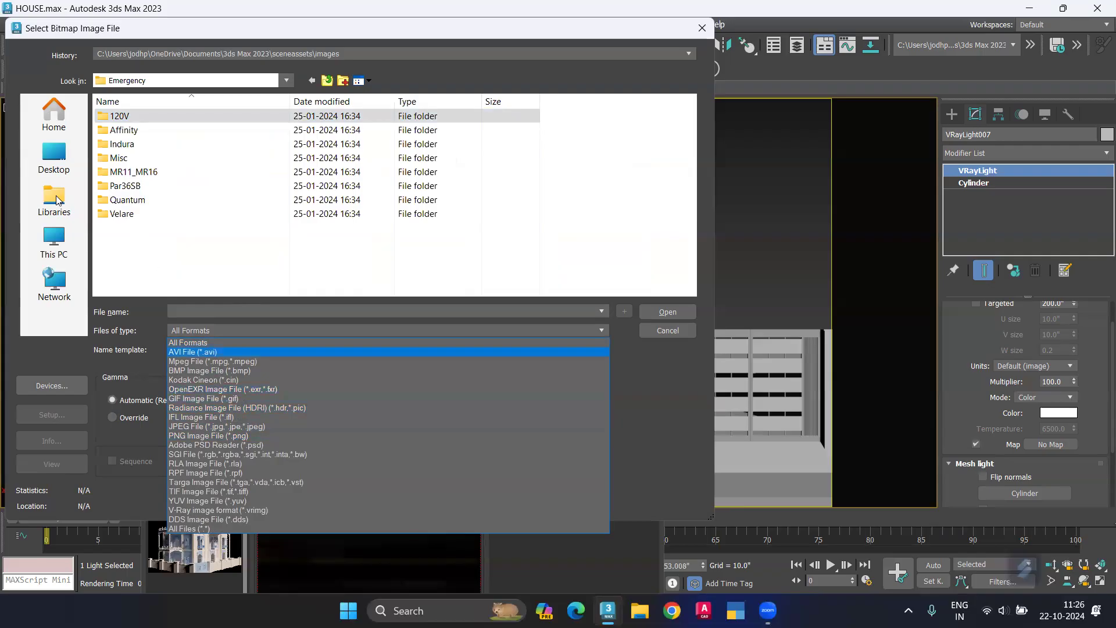
pyautogui.click(51, 232)
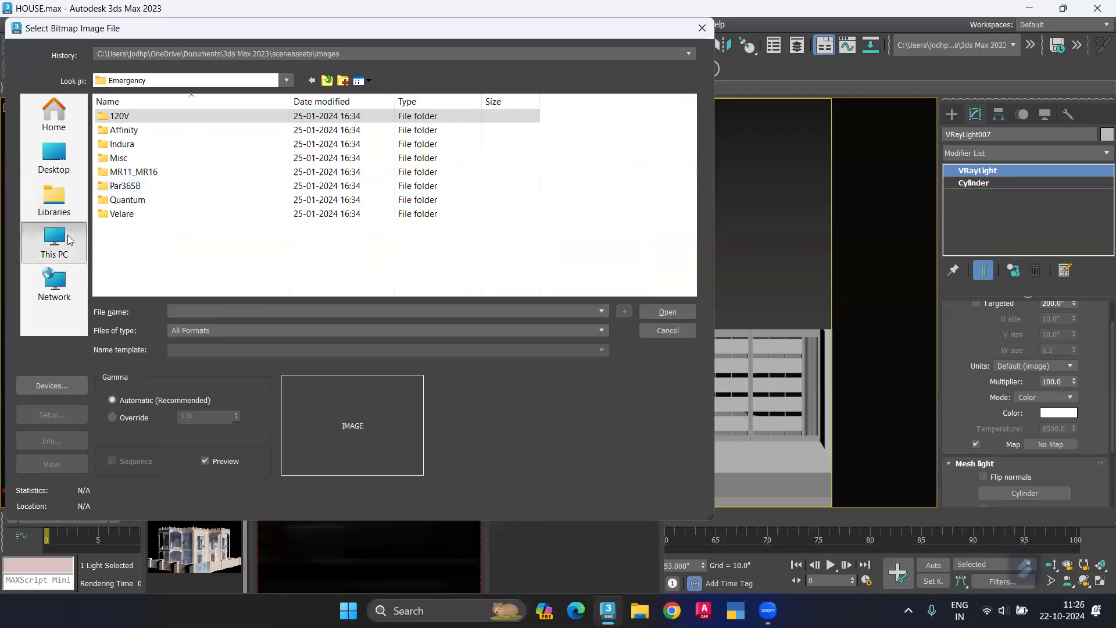
pyautogui.click(68, 238)
pyautogui.click(213, 81)
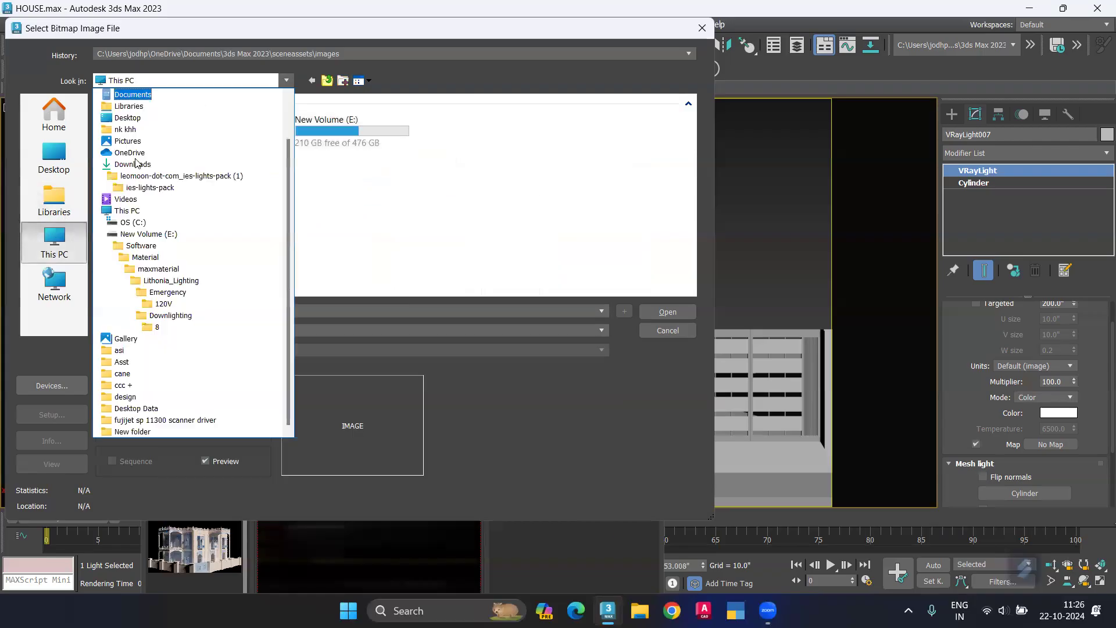
pyautogui.click(136, 164)
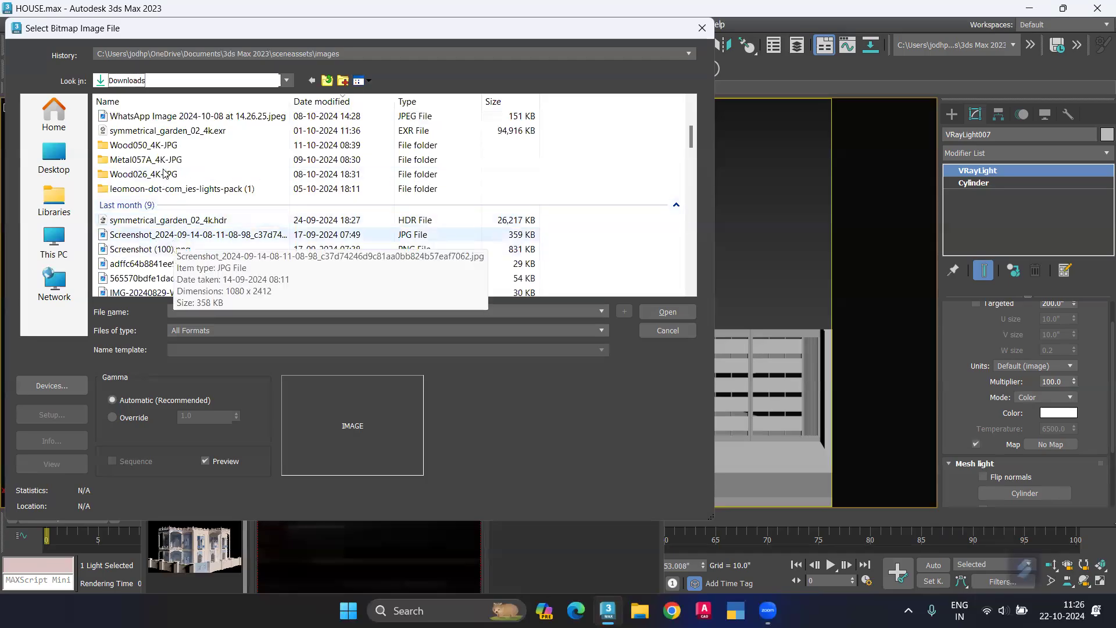
pyautogui.scroll(-1, 158, 192)
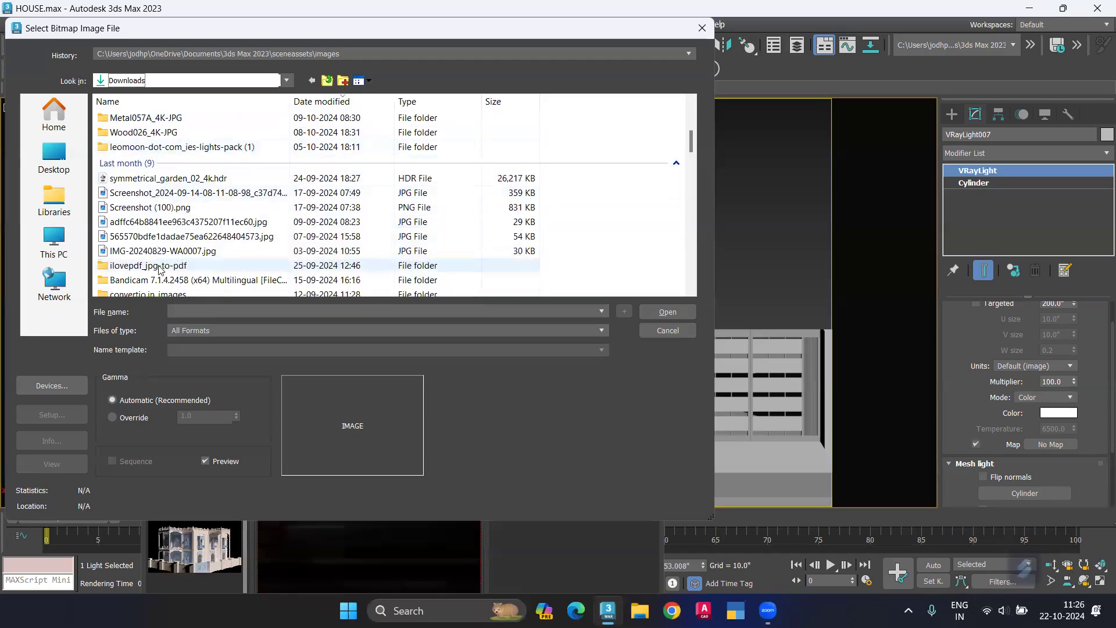
pyautogui.doubleClick(184, 148)
pyautogui.doubleClick(145, 131)
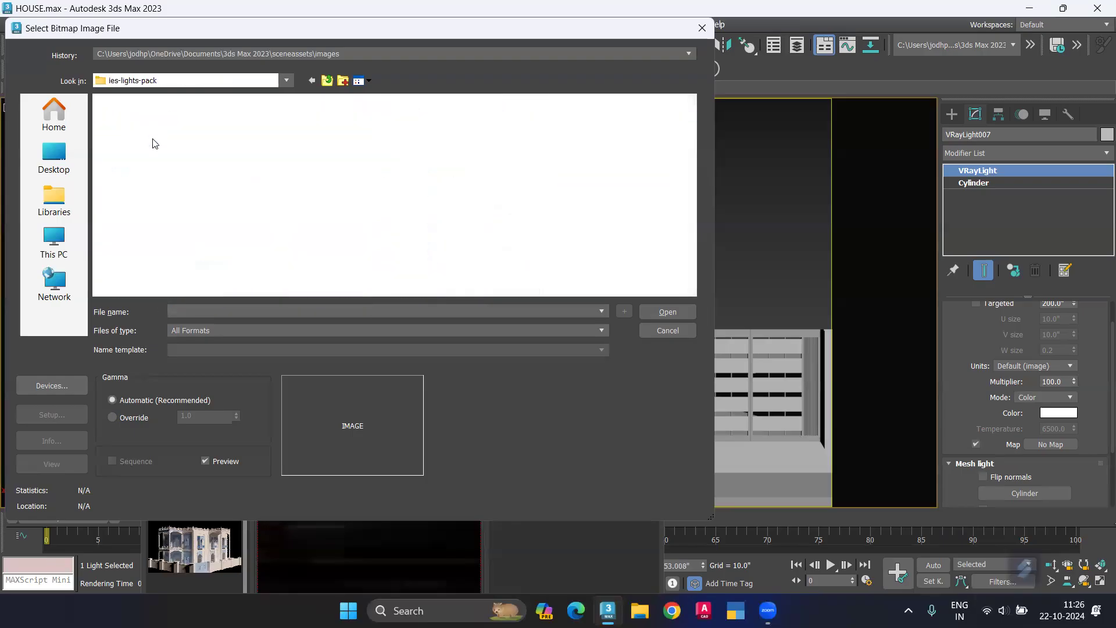
pyautogui.scroll(-6, 256, 215)
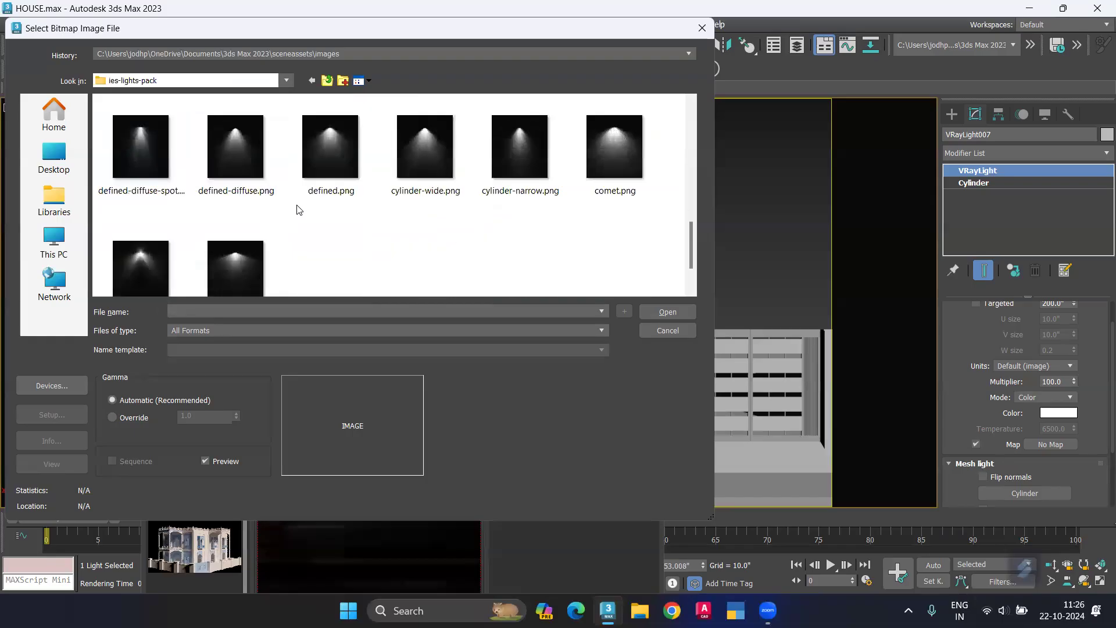
# Step: Load overhead.png as the selected mesh light's map and turn the map off for the light
pyautogui.click(138, 156)
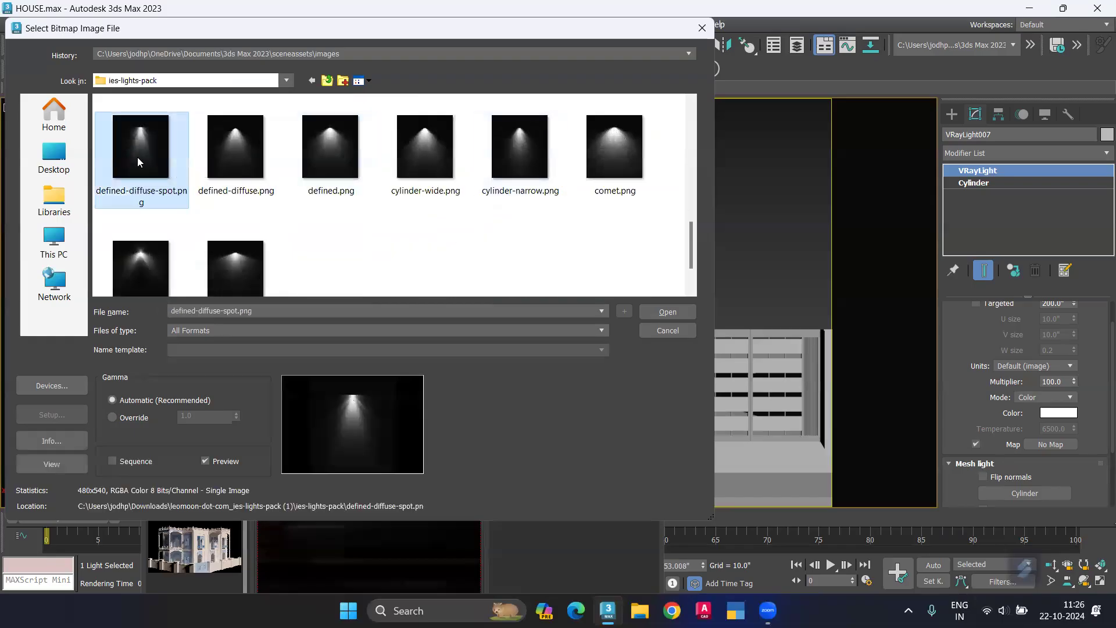
pyautogui.scroll(2, 179, 222)
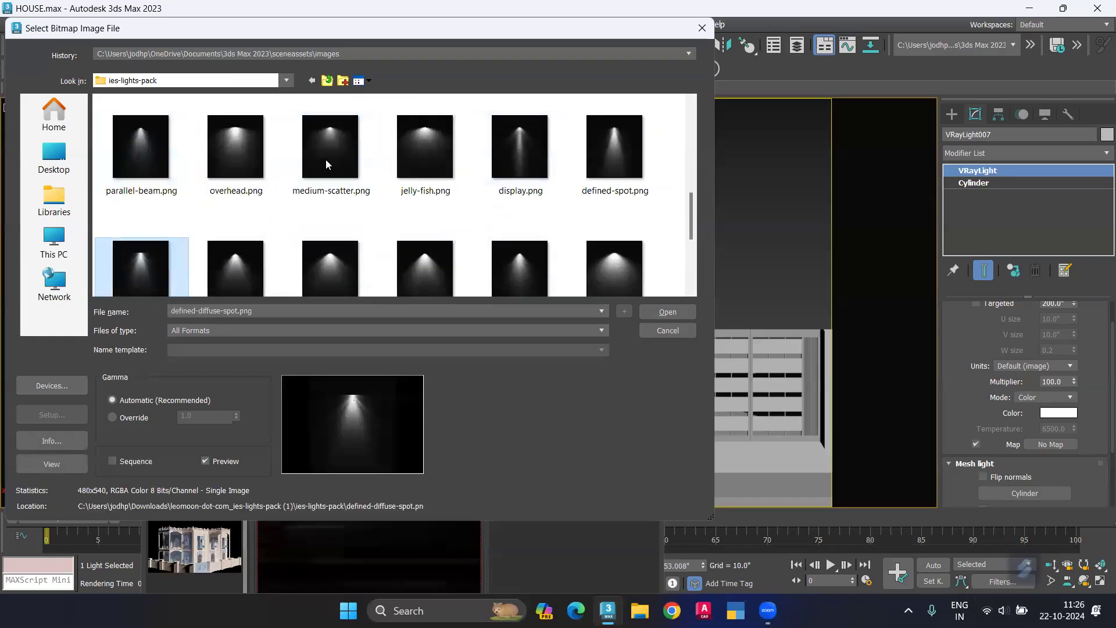
pyautogui.click(549, 142)
pyautogui.click(248, 158)
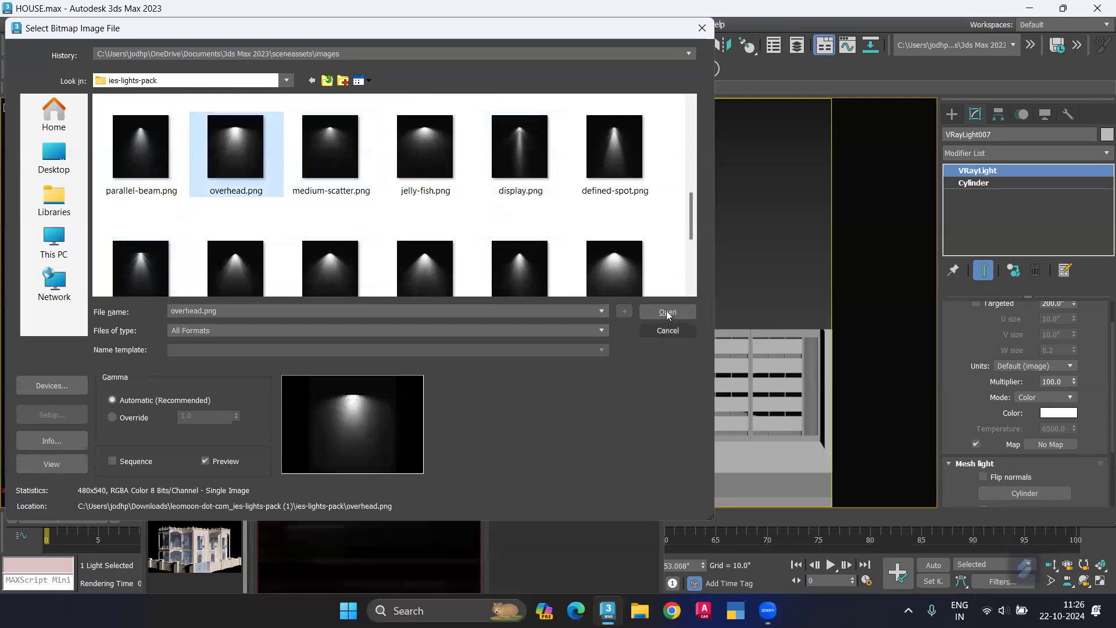
pyautogui.click(666, 312)
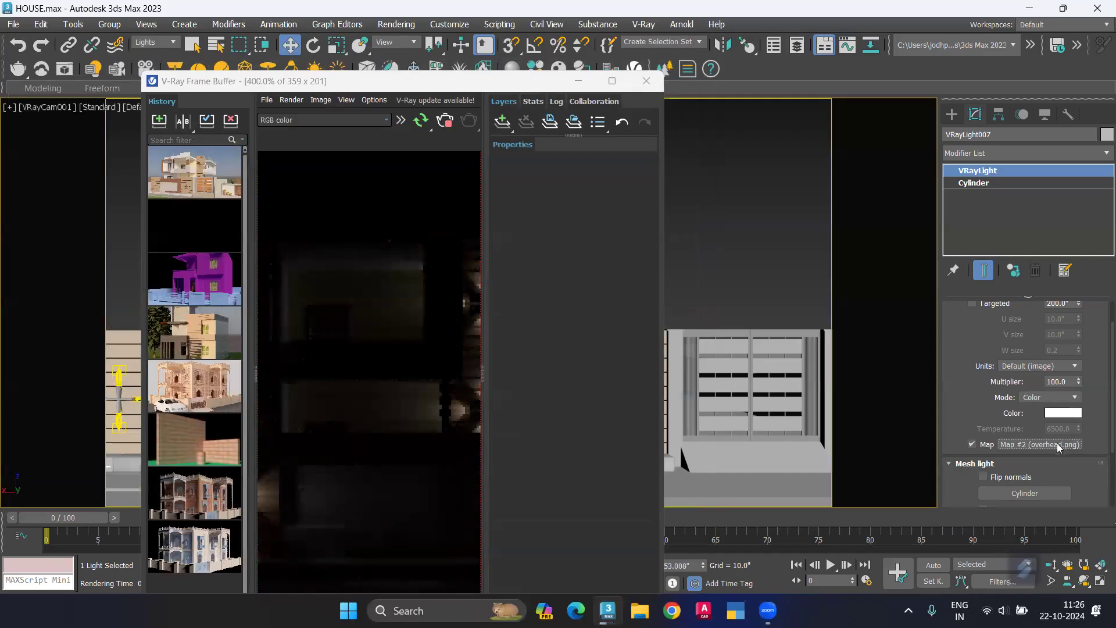
pyautogui.click(970, 445)
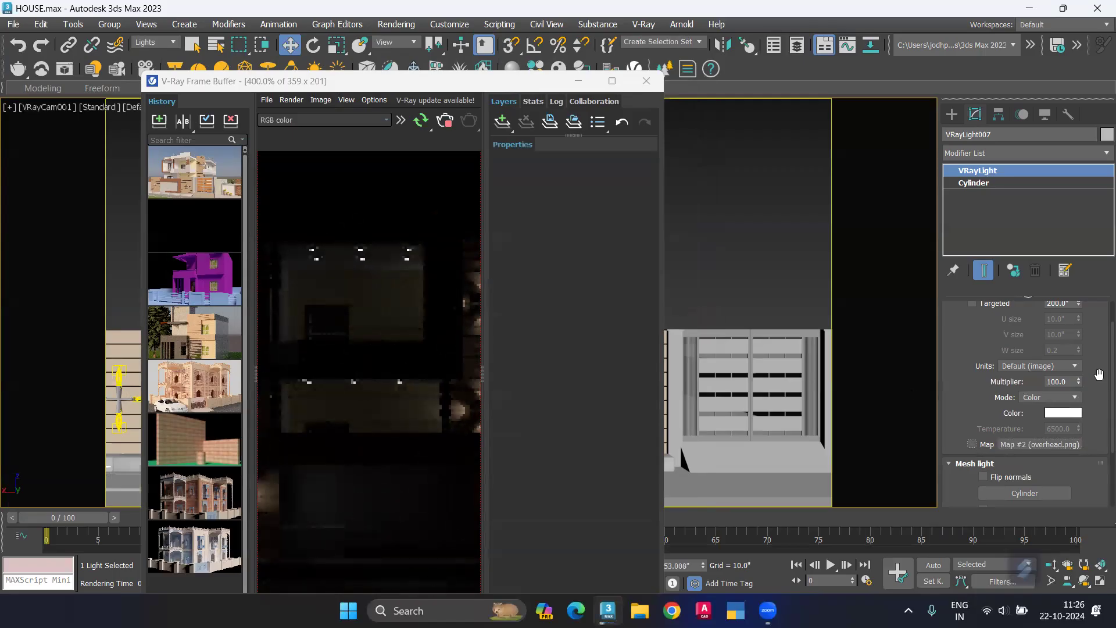
# Step: Try the Dome, Sphere, Plane and Disc types on the selected VRay light and return it to Mesh
pyautogui.scroll(2, 1097, 375)
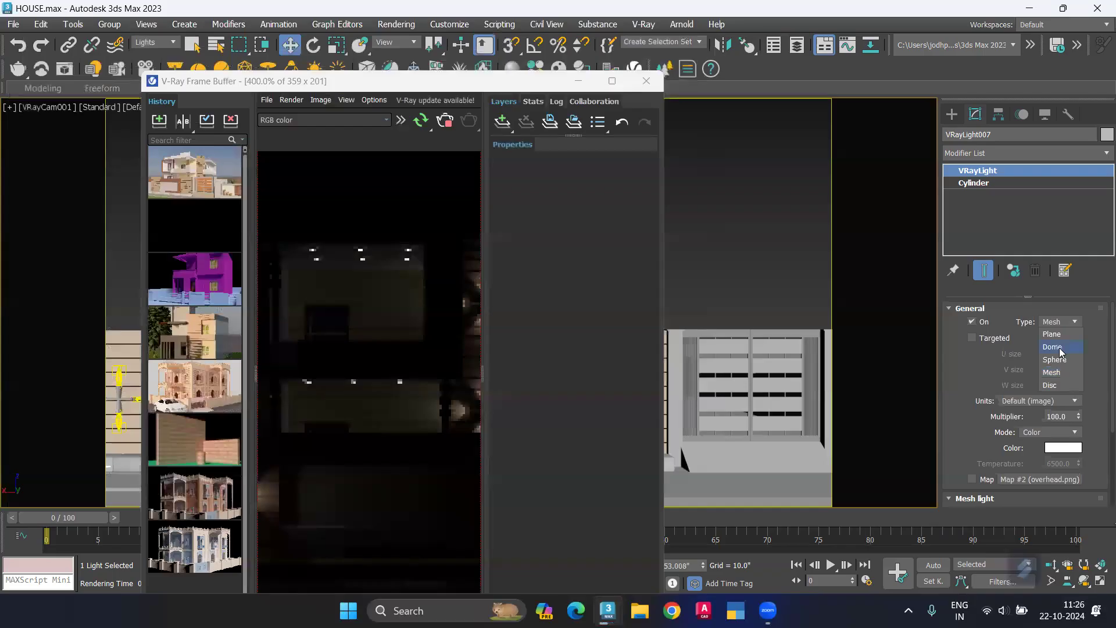
pyautogui.click(1059, 347)
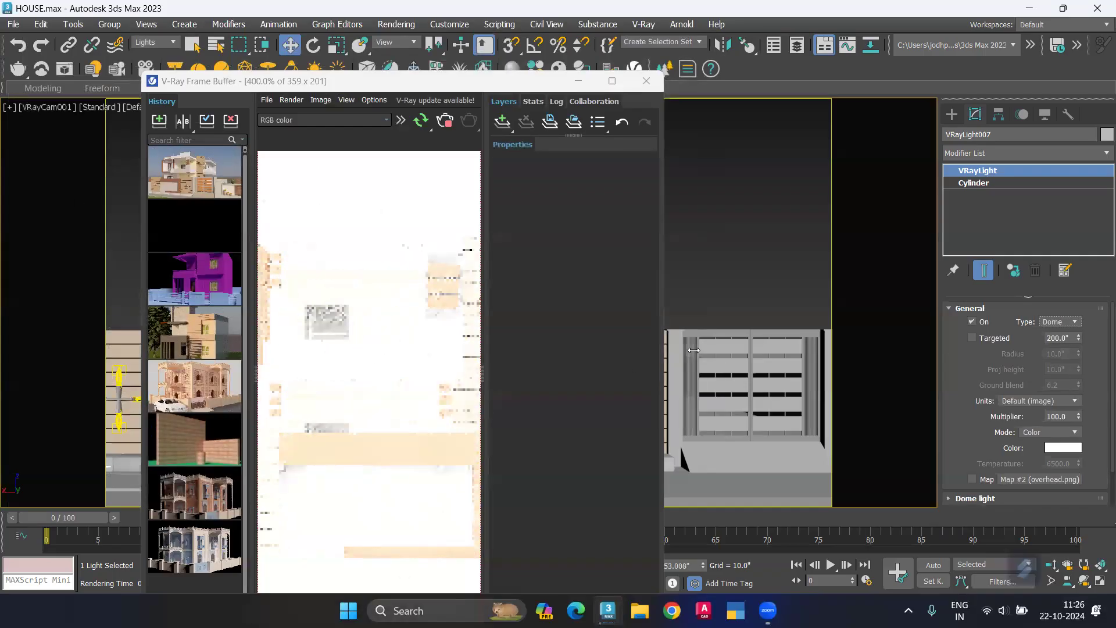
pyautogui.click(1050, 321)
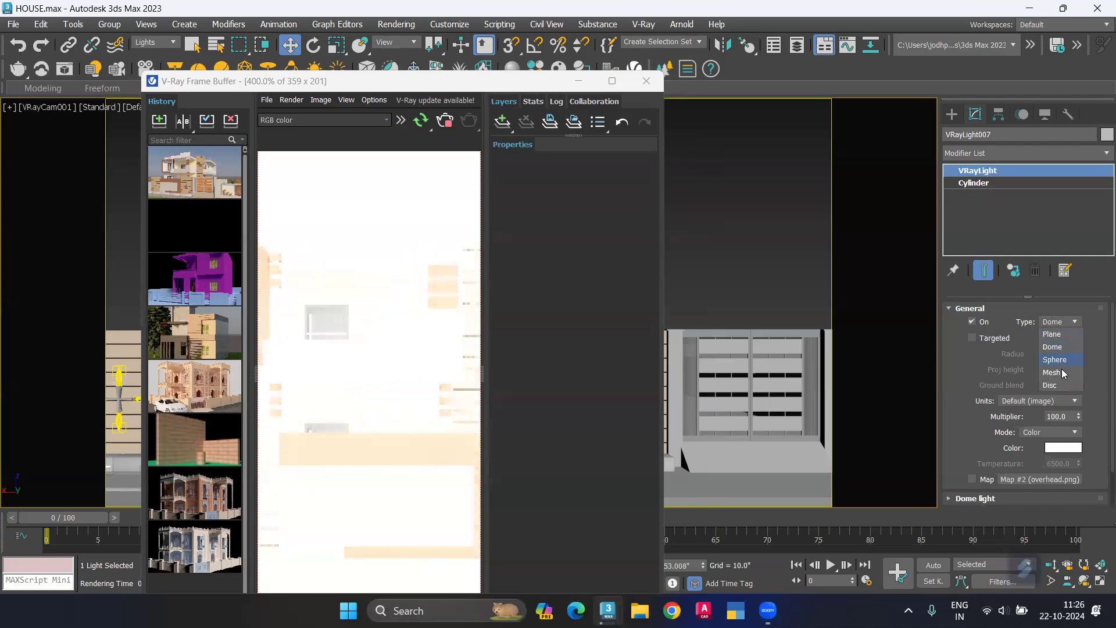
pyautogui.click(1056, 359)
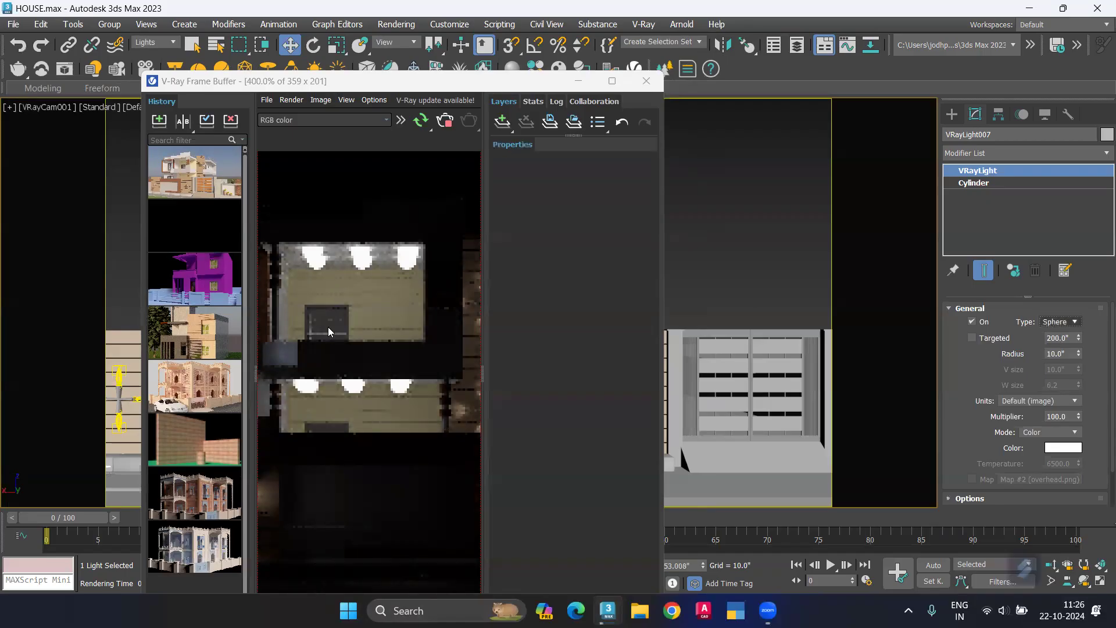
pyautogui.scroll(2, 319, 266)
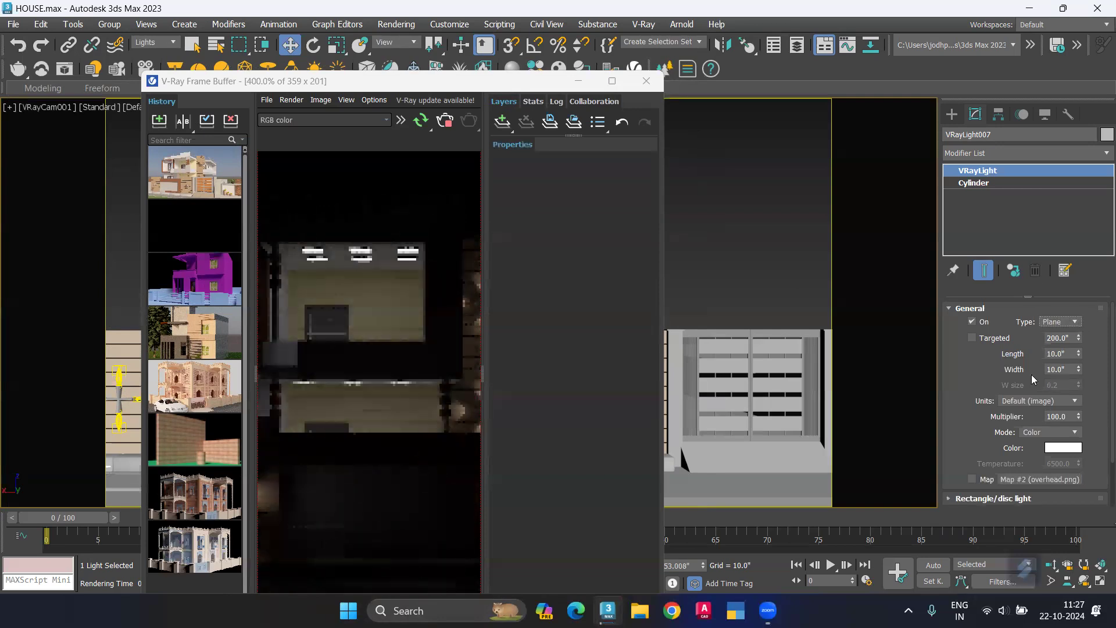
pyautogui.click(1072, 322)
pyautogui.scroll(2, 360, 280)
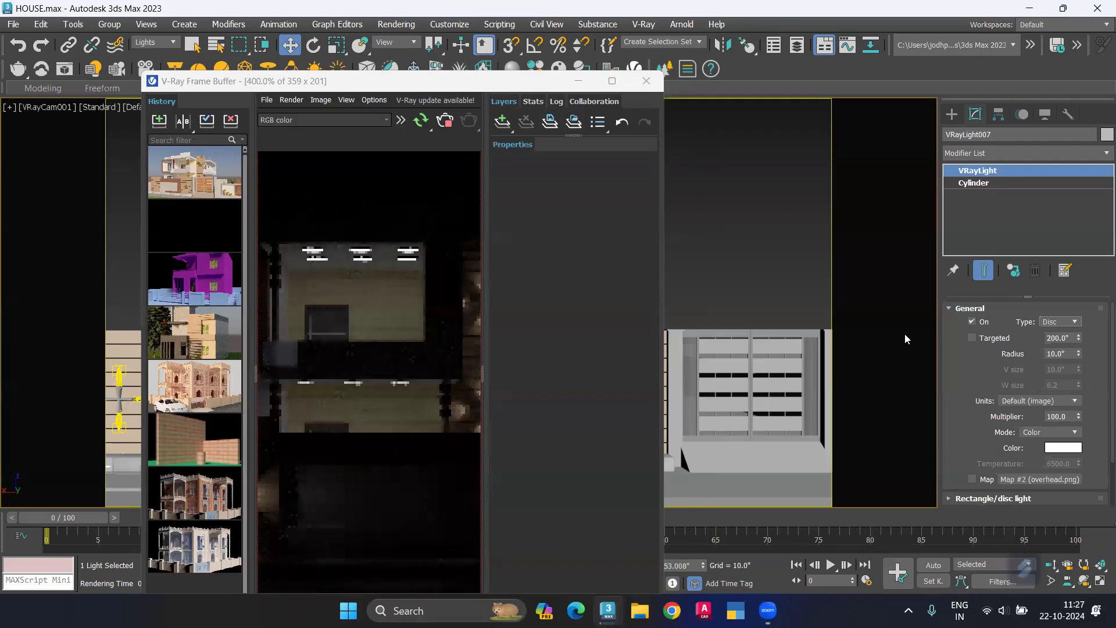
pyautogui.click(1054, 365)
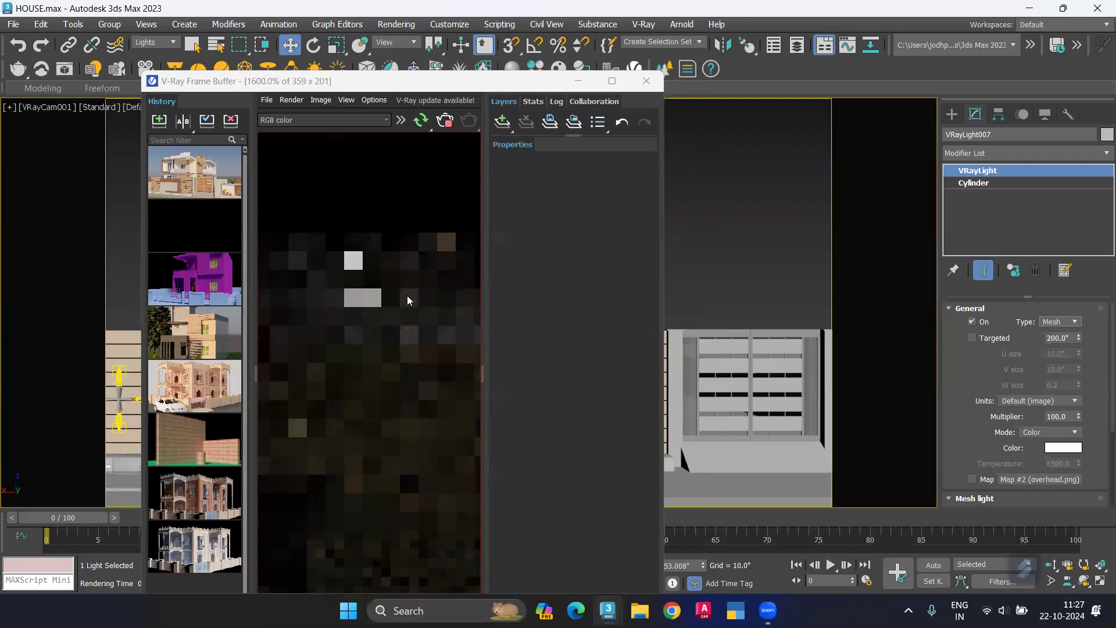
# Step: Inspect the whole night render in the maximized V-Ray Frame Buffer, and return to the camera view with the light deselected
pyautogui.scroll(-2, 407, 296)
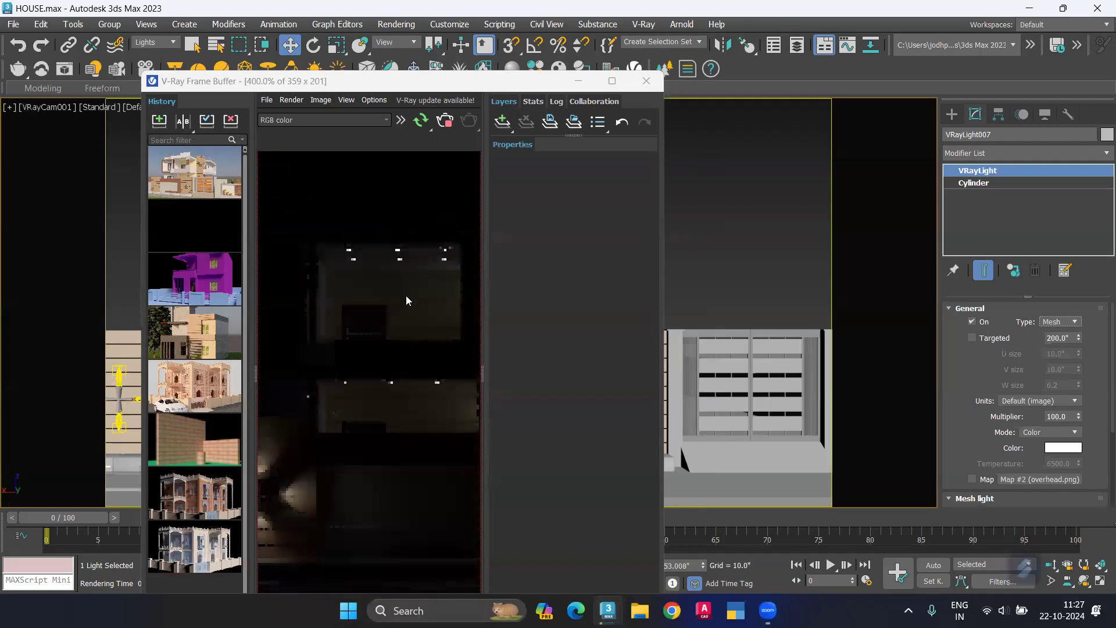
pyautogui.click(611, 80)
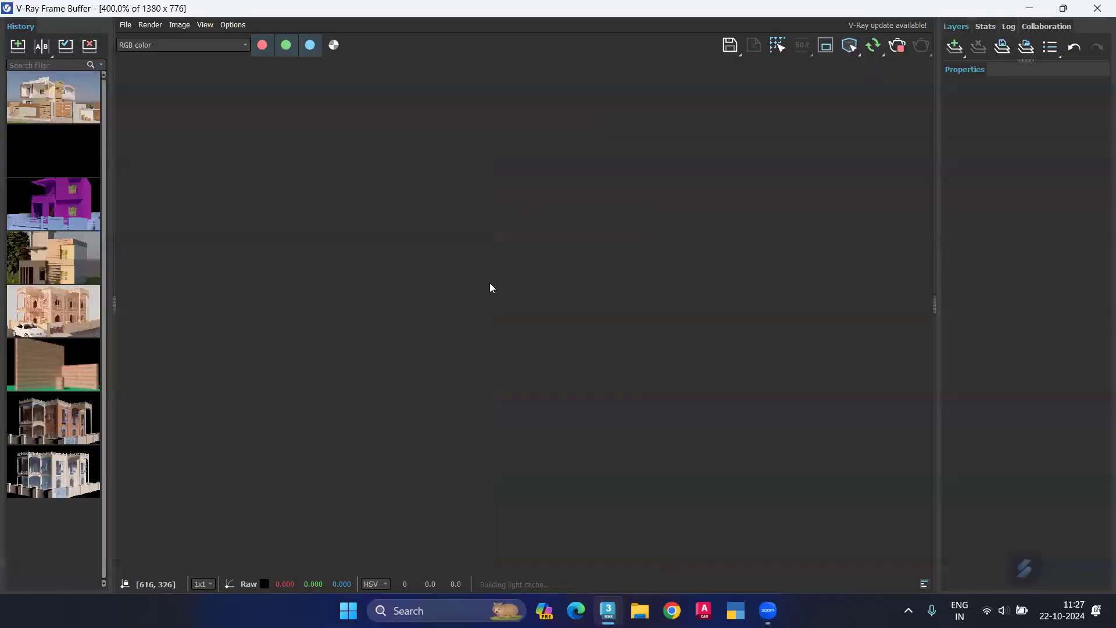
pyautogui.scroll(-2, 490, 282)
pyautogui.scroll(-1, 547, 250)
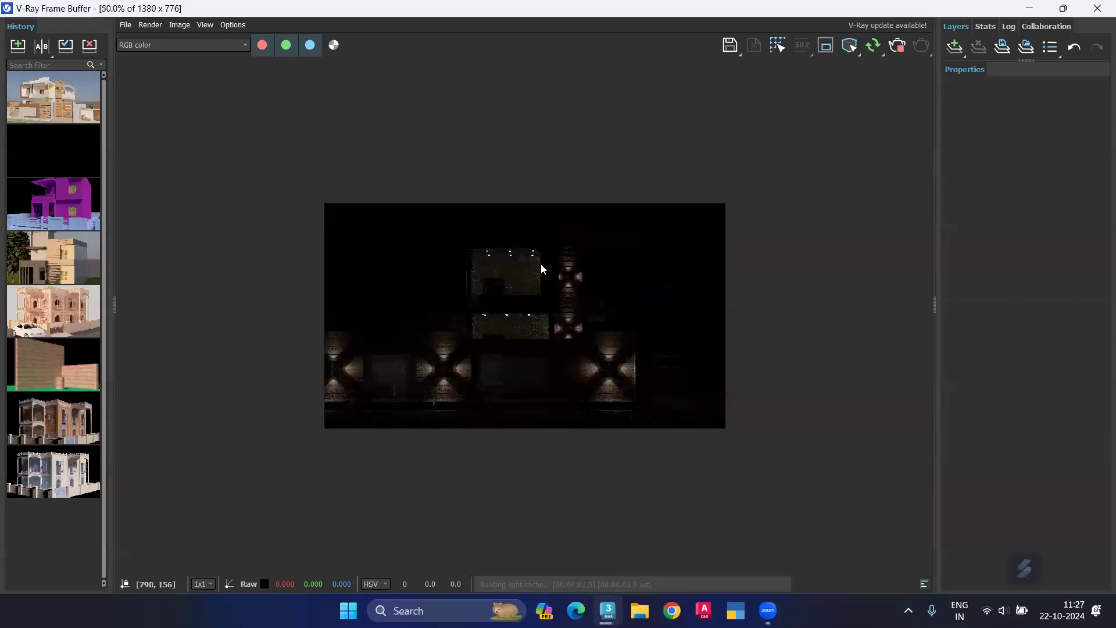
pyautogui.scroll(1, 541, 269)
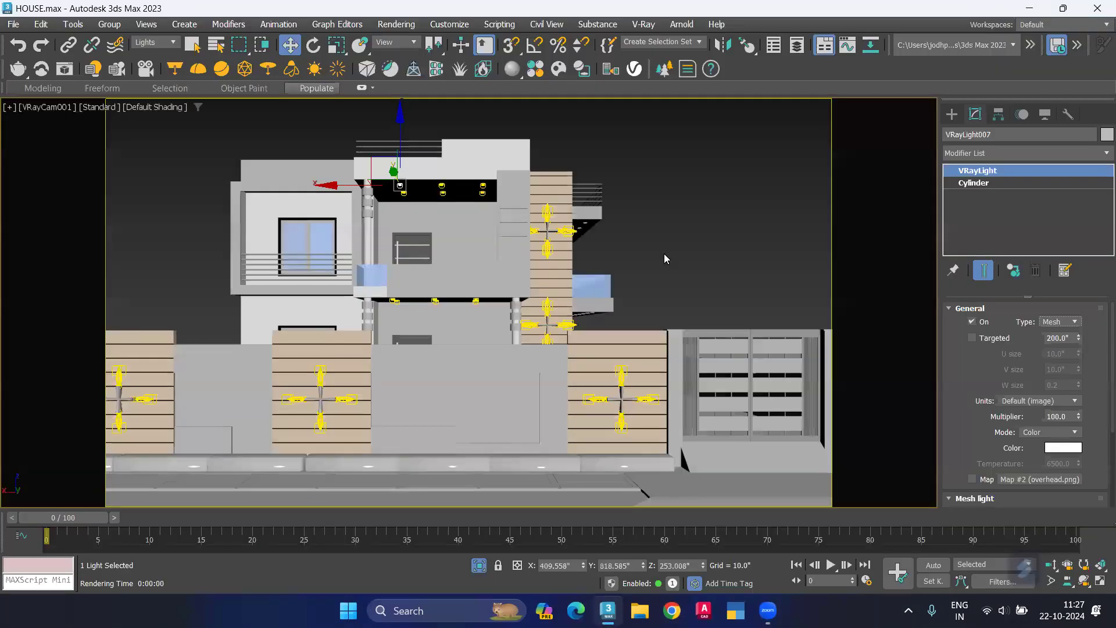
pyautogui.click(649, 258)
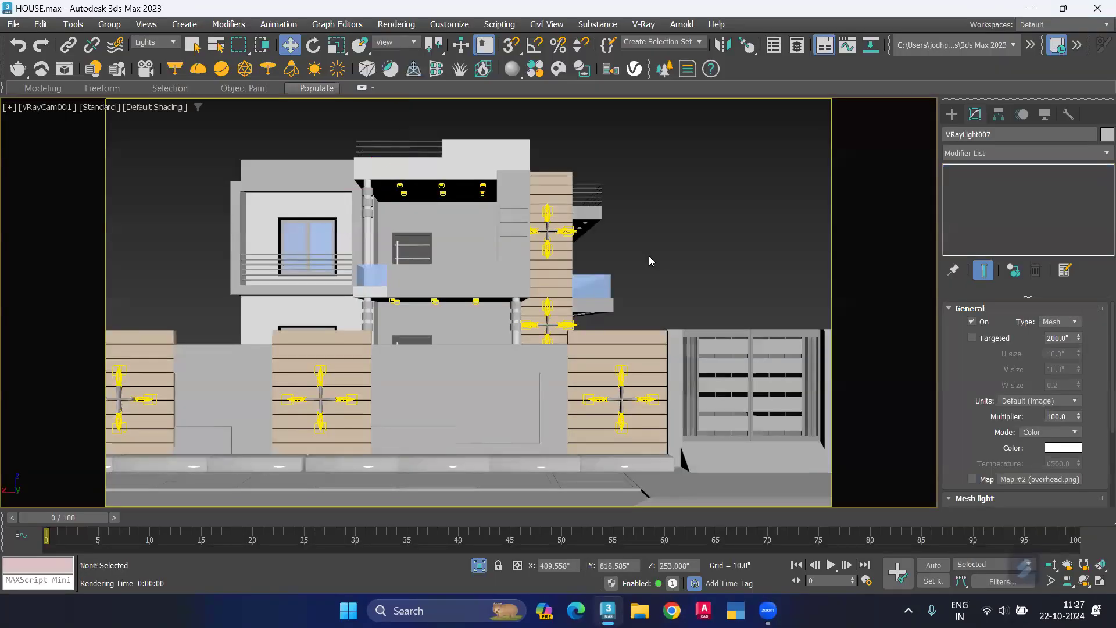
# Step: In the Top view, clone one porch downlight mesh light as a single instance near the downlight rings outside the window wall
pyautogui.hotkey('alt', 'w')
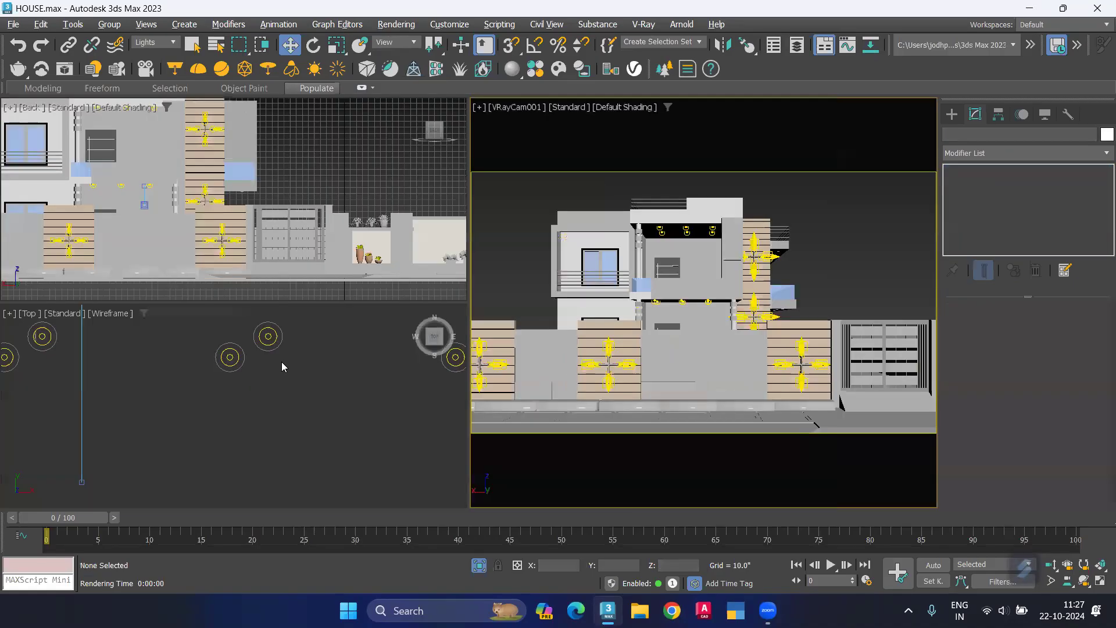
pyautogui.hotkey('alt', 'w')
pyautogui.scroll(-6, 429, 265)
pyautogui.moveTo(479, 226); pyautogui.dragTo(441, 144, button='middle')
pyautogui.scroll(2, 333, 239)
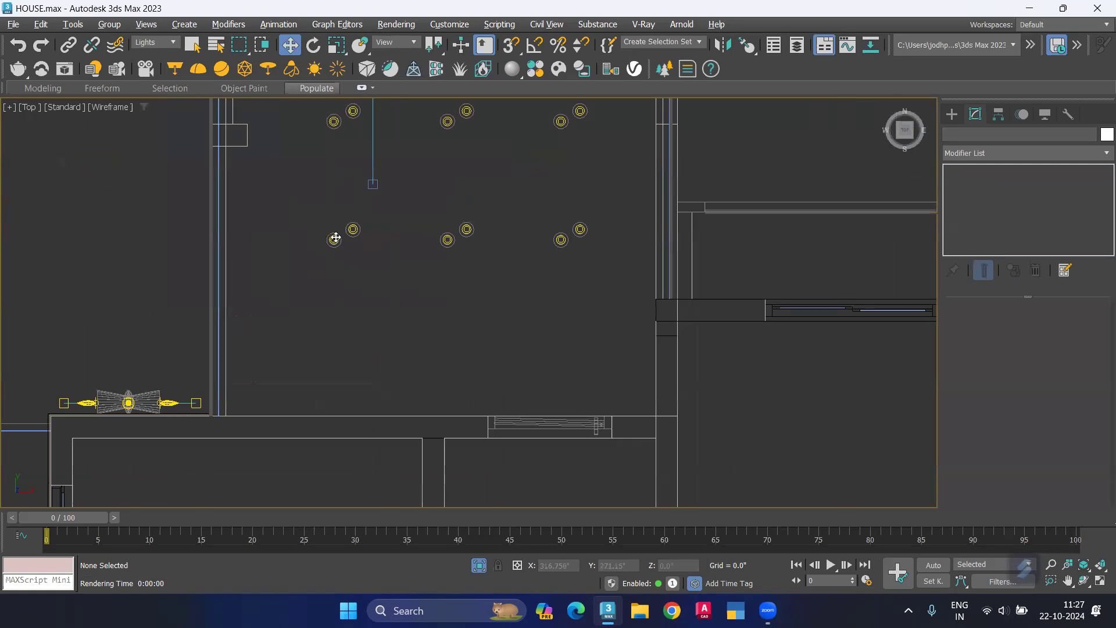
pyautogui.click(335, 238)
pyautogui.moveTo(333, 239); pyautogui.dragTo(80, 467)
pyautogui.moveTo(292, 411); pyautogui.dragTo(179, 382, button='middle')
pyautogui.moveTo(180, 381)
pyautogui.mouseDown()
pyautogui.moveTo(70, 406)
pyautogui.moveTo(61, 465)
pyautogui.mouseUp()
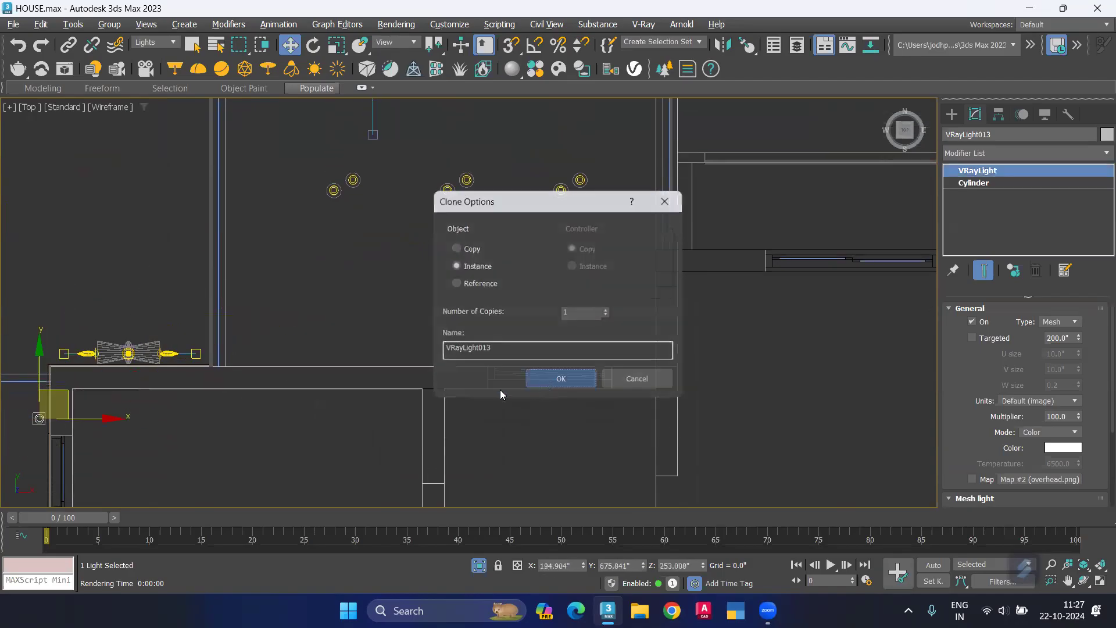
# Step: Move the new mesh light in plan and center it on the first downlight ring of the row outside the window
pyautogui.scroll(-2, 401, 395)
pyautogui.moveTo(264, 430); pyautogui.dragTo(561, 303, button='middle')
pyautogui.scroll(3, 485, 300)
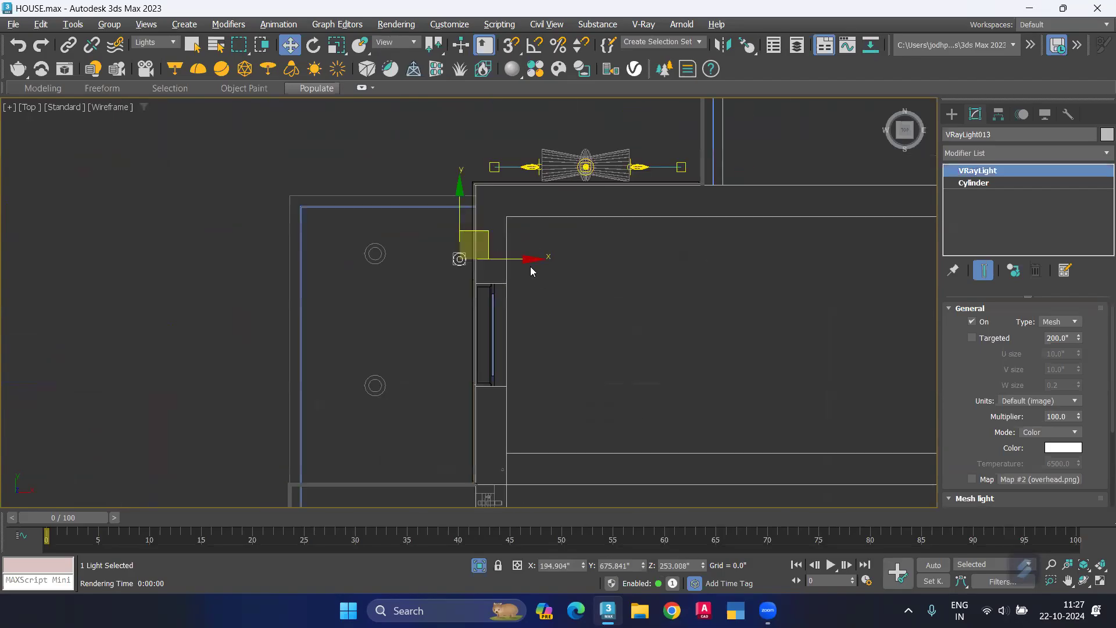
pyautogui.moveTo(529, 258); pyautogui.dragTo(445, 260)
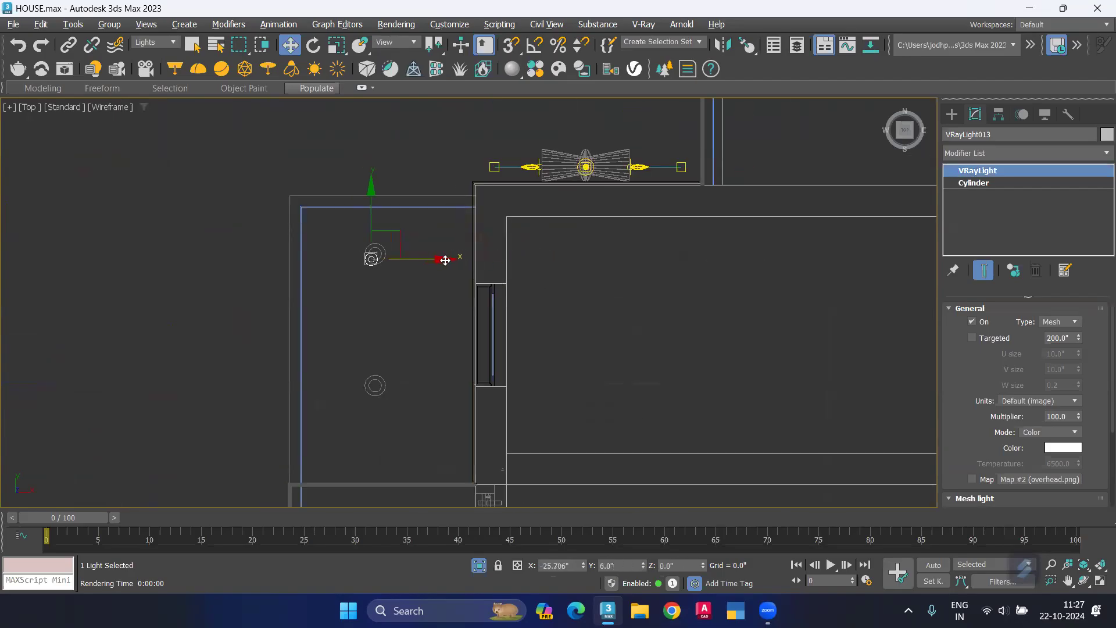
pyautogui.scroll(8, 376, 241)
pyautogui.moveTo(376, 227); pyautogui.dragTo(377, 195)
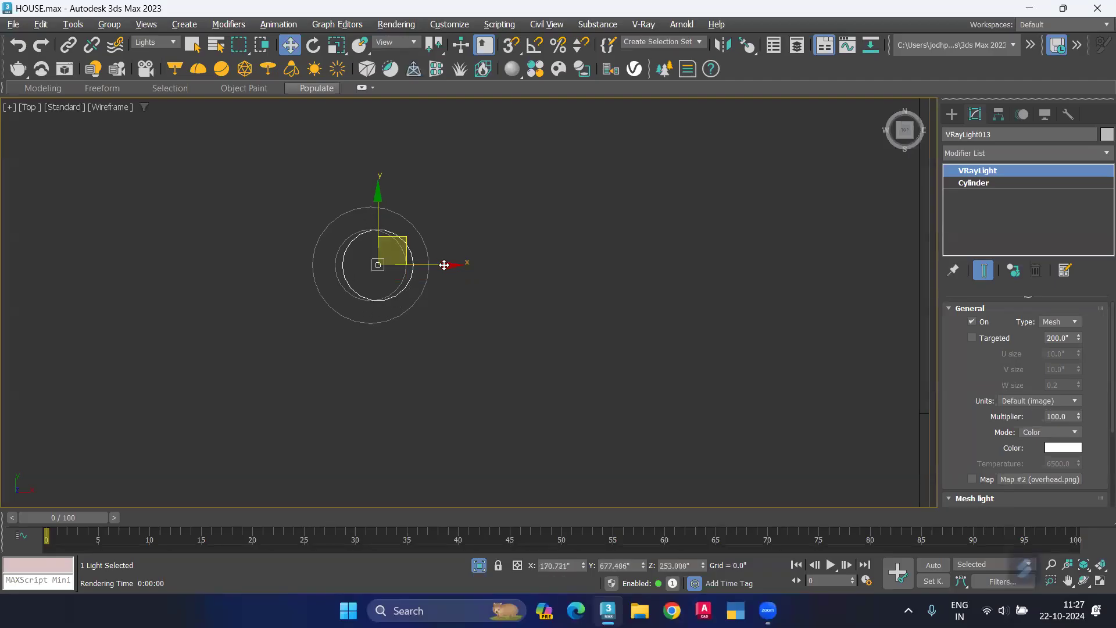
pyautogui.moveTo(444, 264); pyautogui.dragTo(435, 264)
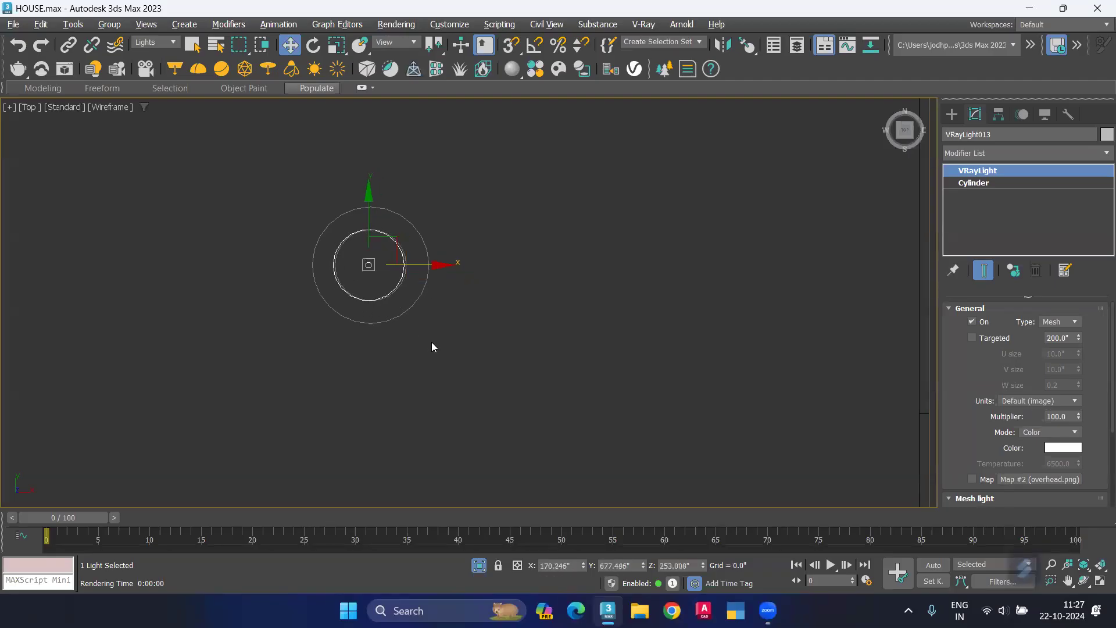
# Step: Allow all object types to be selected, and isolate the new mesh light together with the grouped downlight rings
pyautogui.click(155, 43)
pyautogui.click(158, 54)
pyautogui.moveTo(460, 356); pyautogui.dragTo(460, 355)
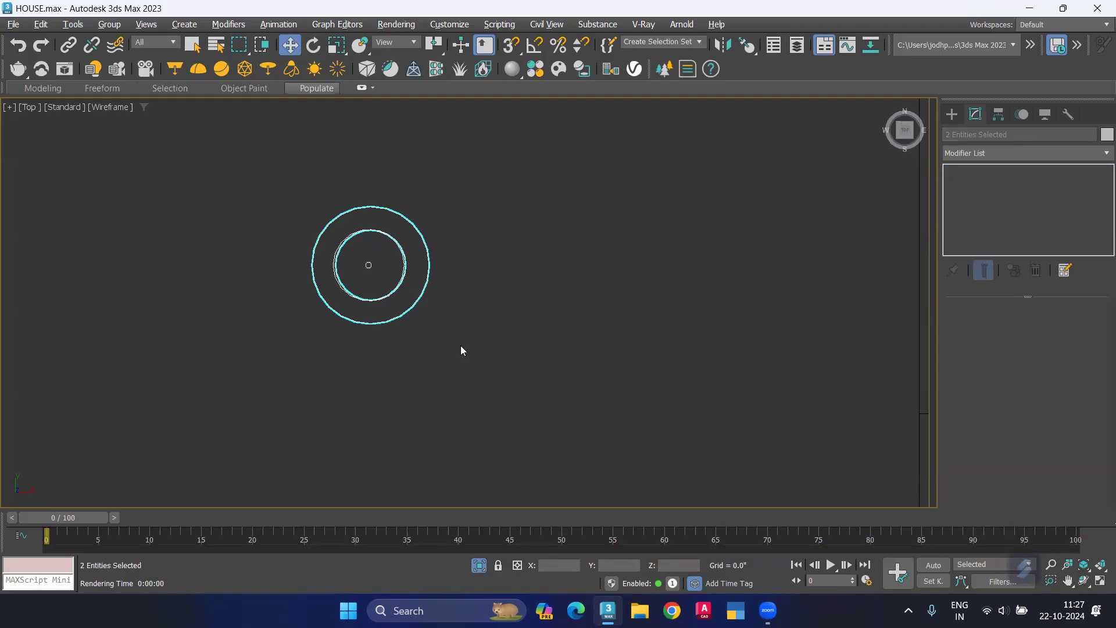
pyautogui.press('z')
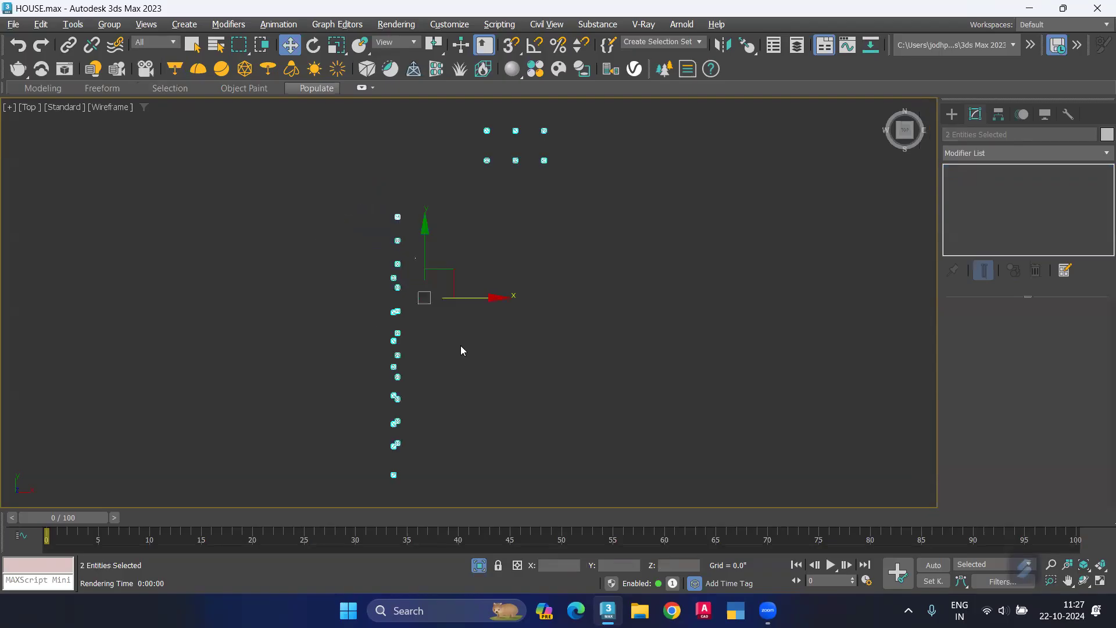
pyautogui.click(351, 272)
pyautogui.scroll(5, 399, 216)
pyautogui.scroll(6, 401, 211)
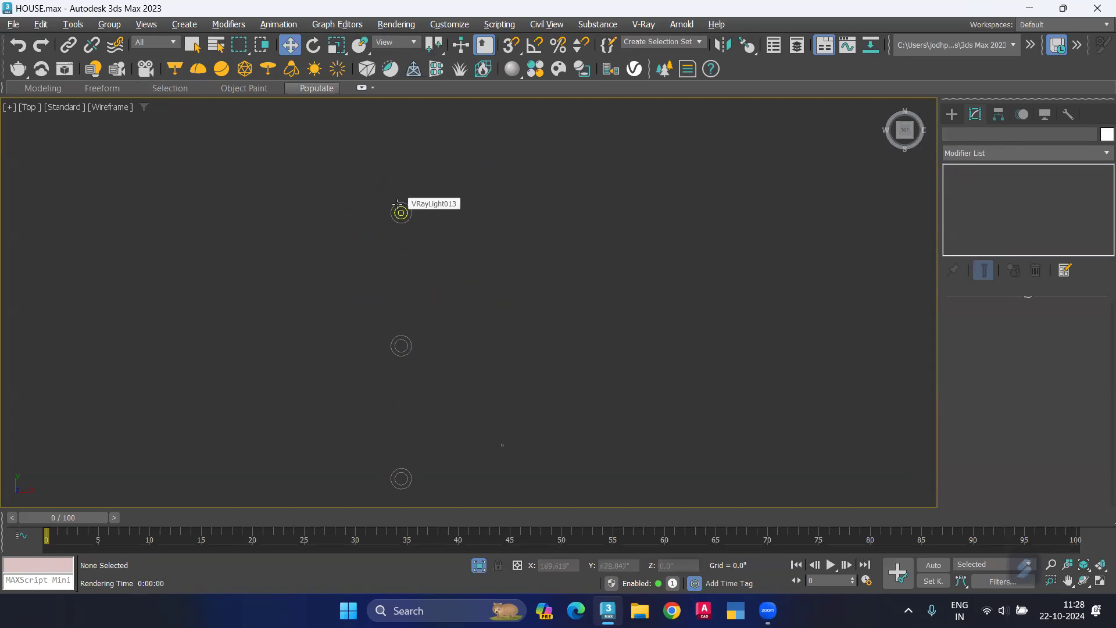
# Step: Ungroup the isolated downlight rings and clear the selection
pyautogui.click(394, 203)
pyautogui.scroll(-7, 473, 244)
pyautogui.scroll(4, 521, 193)
pyautogui.scroll(-3, 454, 237)
pyautogui.moveTo(377, 322); pyautogui.dragTo(489, 330, button='middle')
pyautogui.click(108, 24)
pyautogui.click(119, 63)
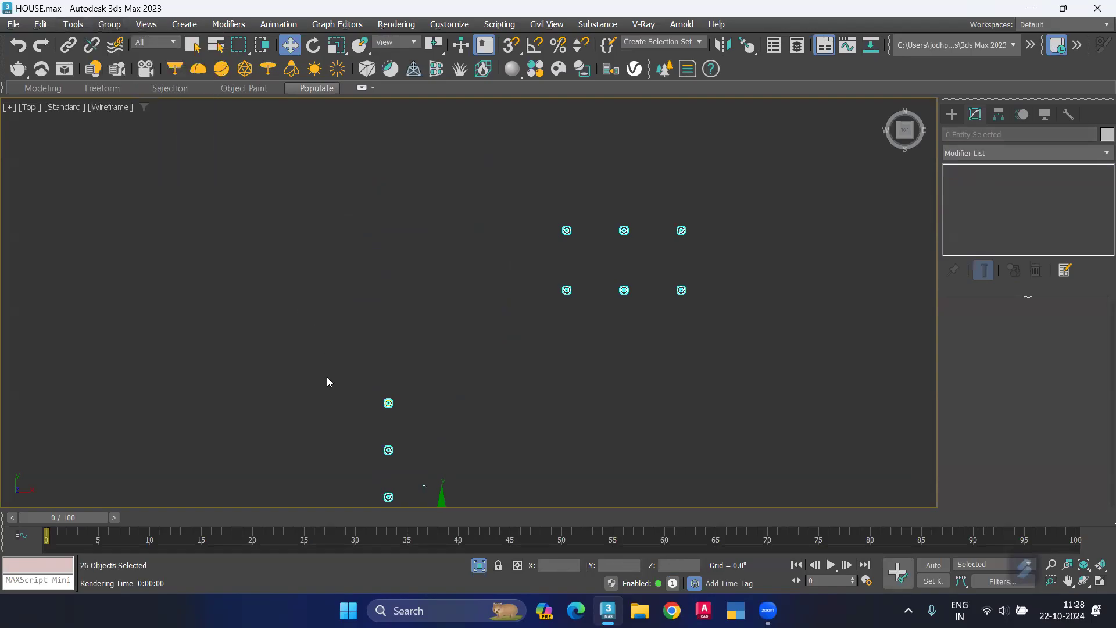
pyautogui.click(327, 382)
# Step: Lower the new mesh light in an orthographic view to its ring's height, at a Z of about 112 inches
pyautogui.scroll(5, 389, 401)
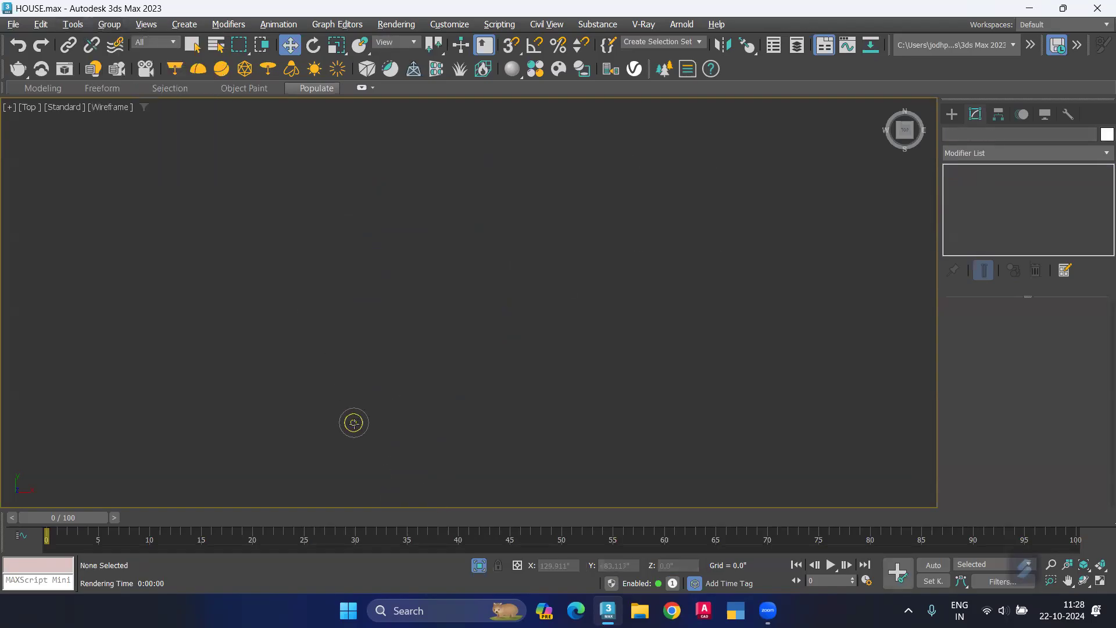
pyautogui.keyDown('alt'); pyautogui.moveTo(329, 429); pyautogui.dragTo(347, 399, button='middle'); pyautogui.keyUp('alt')
pyautogui.moveTo(360, 296)
pyautogui.keyDown('alt'); pyautogui.mouseDown(button='middle')
pyautogui.moveTo(370, 316)
pyautogui.moveTo(363, 298)
pyautogui.mouseUp(button='middle'); pyautogui.keyUp('alt')
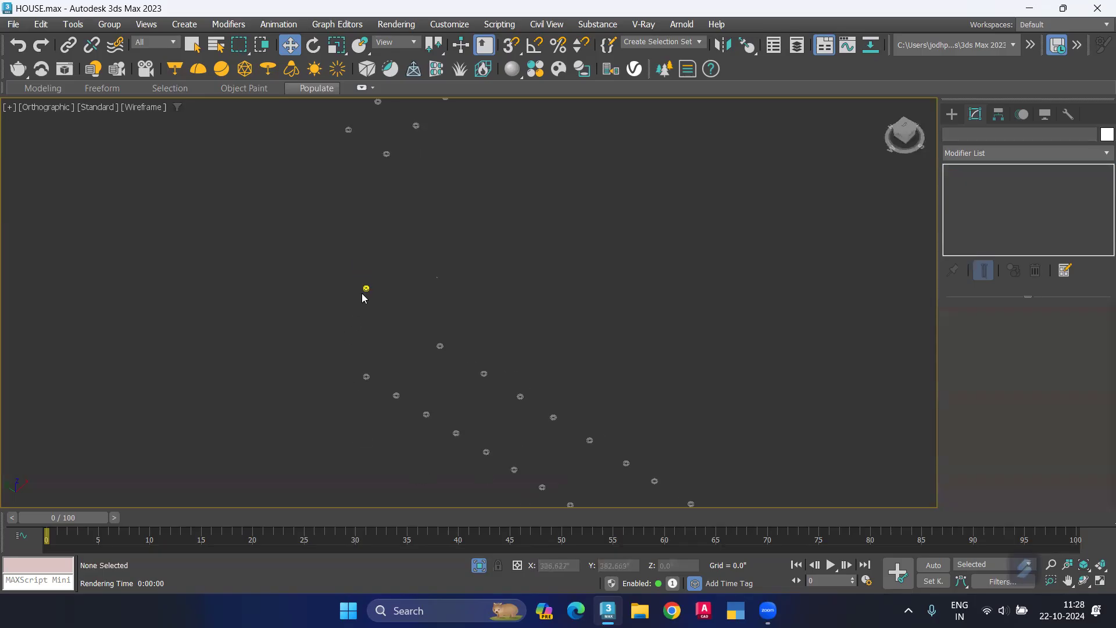
pyautogui.scroll(4, 363, 295)
pyautogui.click(367, 280)
pyautogui.moveTo(368, 240); pyautogui.dragTo(366, 430)
pyautogui.scroll(6, 368, 442)
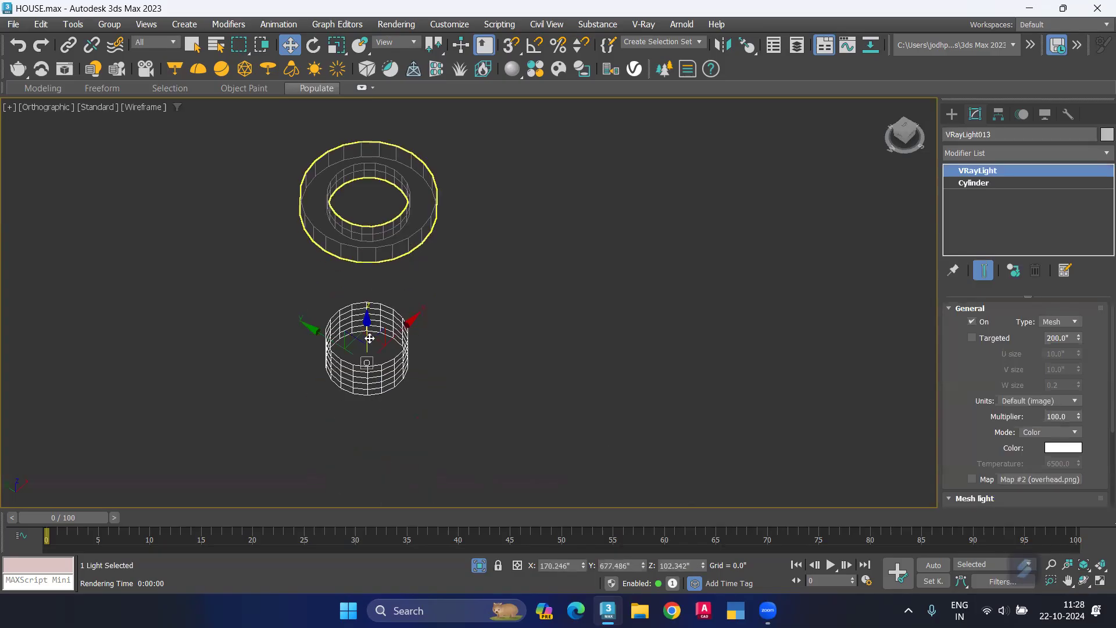
pyautogui.moveTo(366, 319); pyautogui.dragTo(356, 180)
pyautogui.click(356, 328)
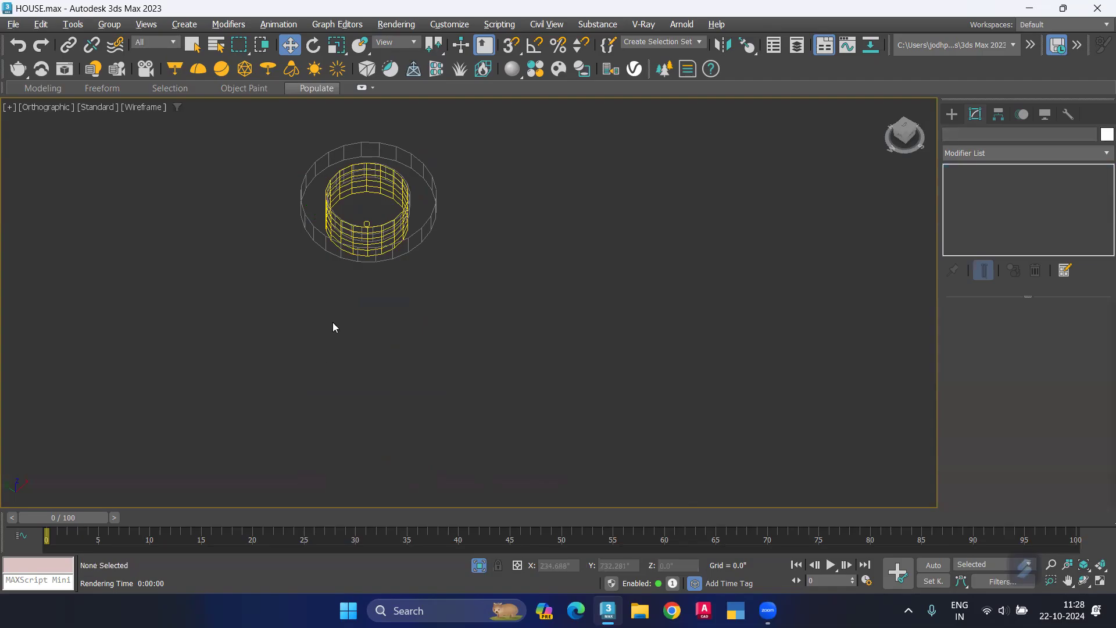
# Step: Inspect the light and its ring from the side and nudge the light down by about 0.025 inches
pyautogui.keyDown('alt'); pyautogui.moveTo(332, 322); pyautogui.dragTo(372, 263, button='middle'); pyautogui.keyUp('alt')
pyautogui.scroll(-5, 445, 201)
pyautogui.moveTo(542, 279); pyautogui.dragTo(475, 241, button='middle')
pyautogui.moveTo(476, 241); pyautogui.dragTo(289, 349)
pyautogui.keyDown('alt'); pyautogui.moveTo(325, 343); pyautogui.dragTo(420, 288, button='middle'); pyautogui.keyUp('alt')
pyautogui.scroll(9, 390, 280)
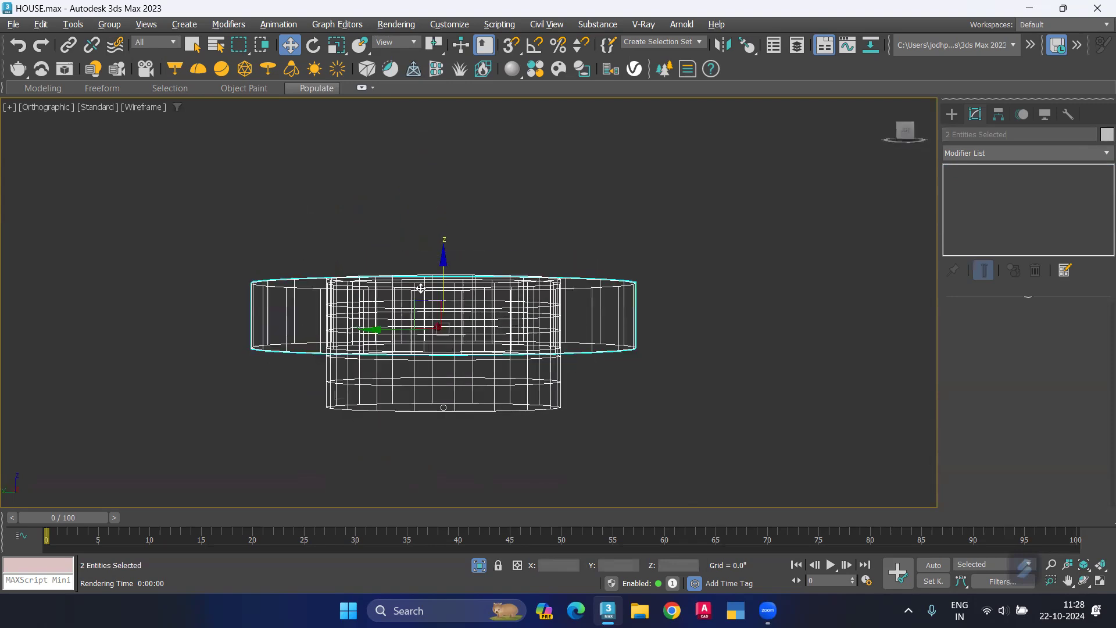
pyautogui.click(439, 265)
pyautogui.click(455, 391)
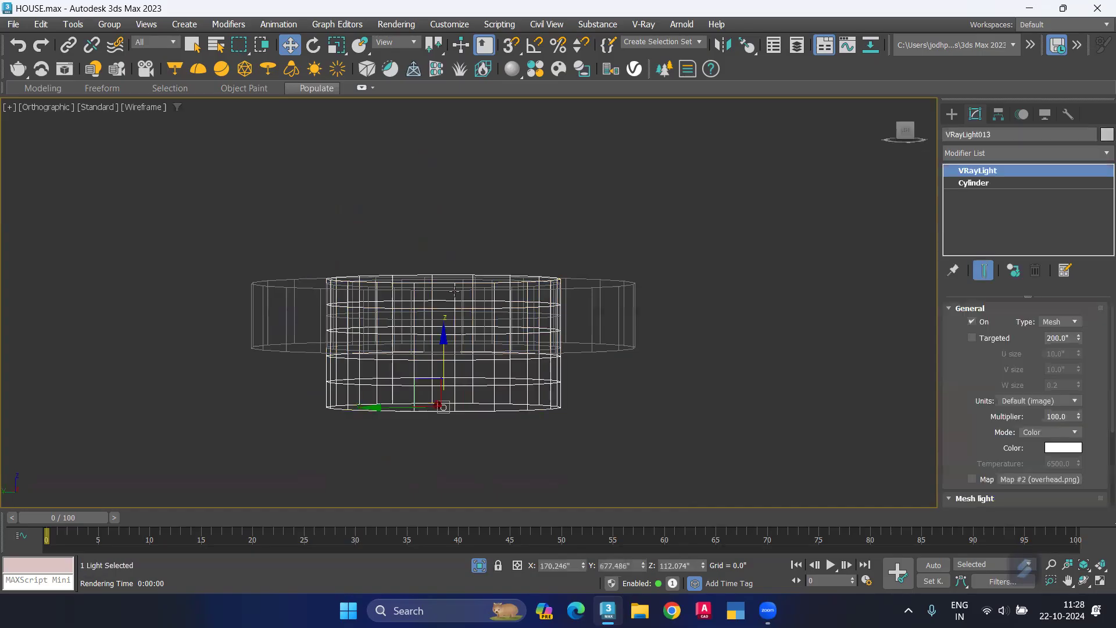
pyautogui.moveTo(444, 334); pyautogui.dragTo(445, 336)
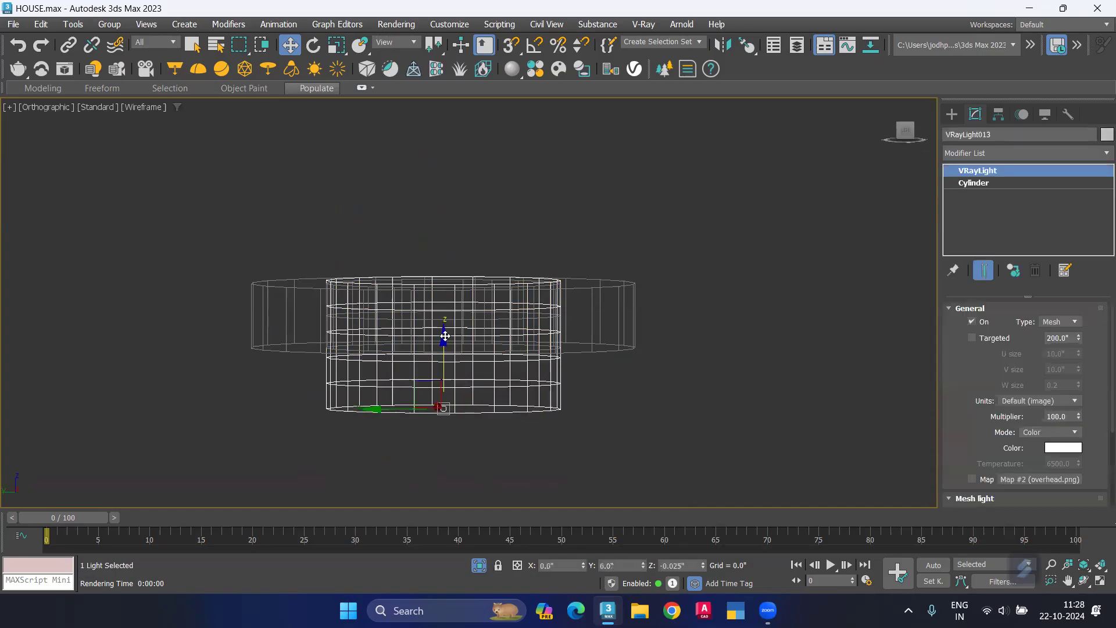
pyautogui.click(513, 231)
# Step: Select the mesh light again and fine-tune its X position in the Top view to about 170.35 inches, centered in its ring
pyautogui.scroll(-5, 514, 231)
pyautogui.keyDown('alt'); pyautogui.moveTo(611, 261); pyautogui.dragTo(602, 280, button='middle'); pyautogui.keyUp('alt')
pyautogui.press('z')
pyautogui.moveTo(392, 405); pyautogui.dragTo(414, 377, button='middle')
pyautogui.scroll(5, 369, 418)
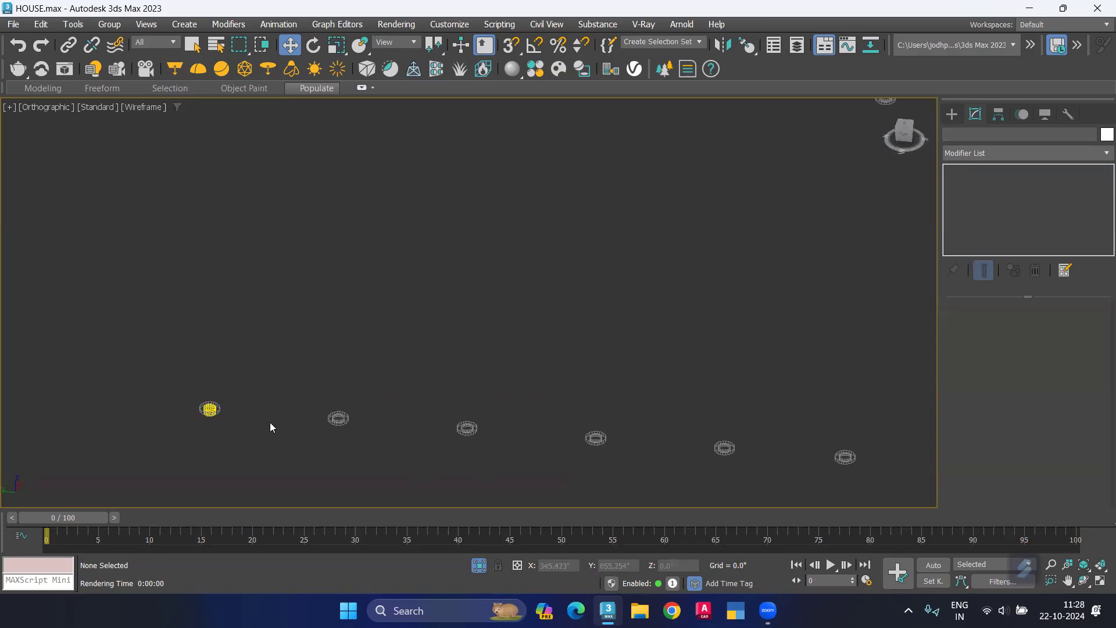
pyautogui.scroll(2, 269, 427)
pyautogui.click(189, 406)
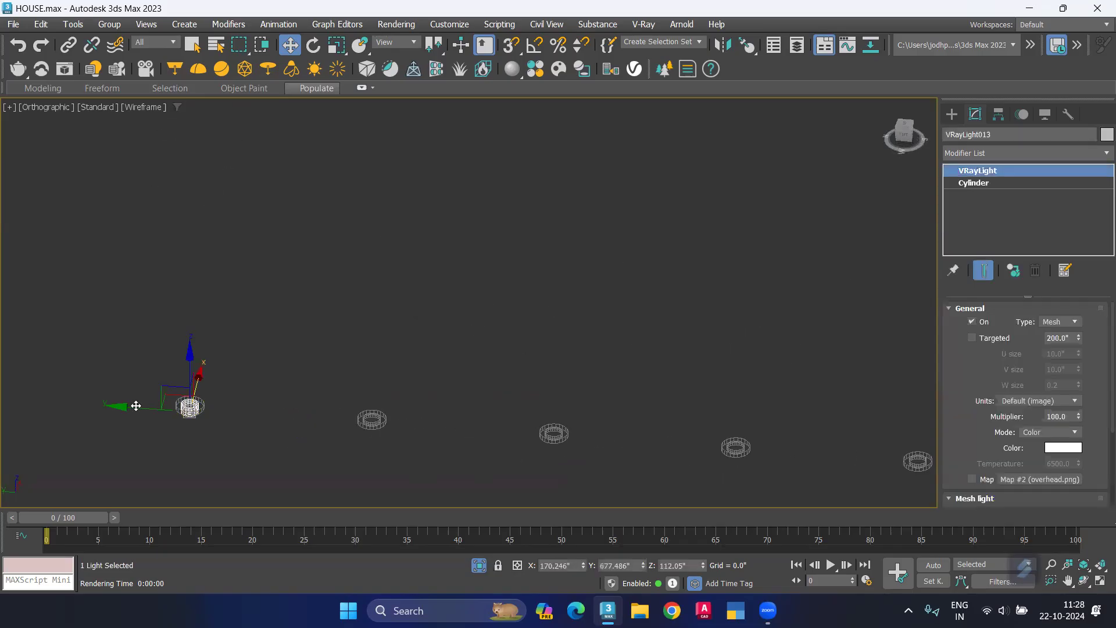
pyautogui.press('t')
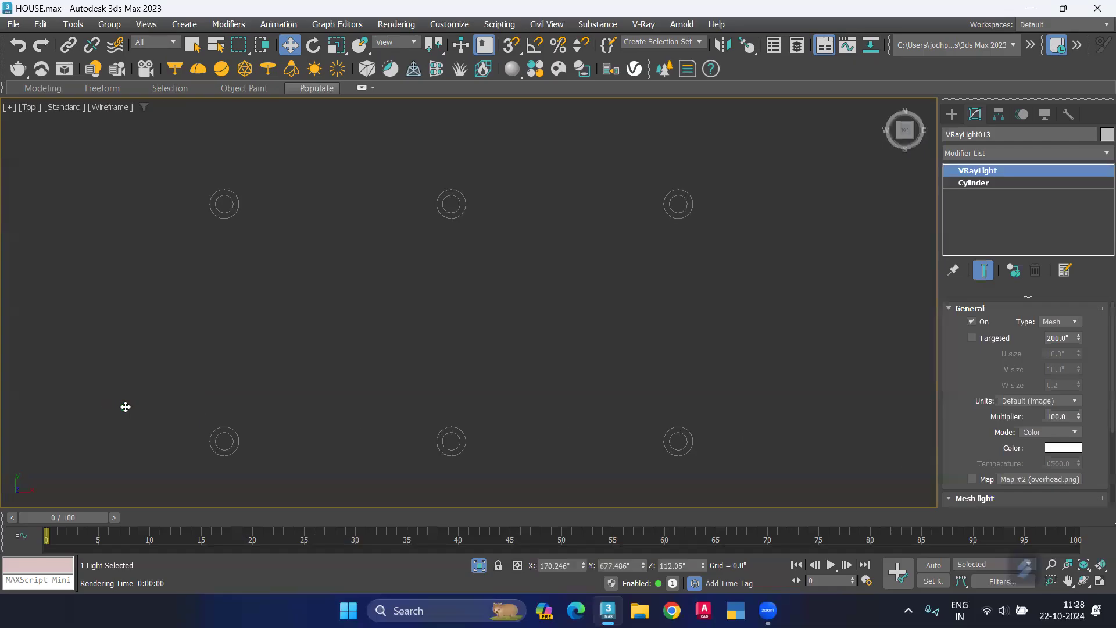
pyautogui.press('z')
pyautogui.scroll(-4, 420, 353)
pyautogui.scroll(5, 421, 352)
pyautogui.moveTo(433, 336); pyautogui.dragTo(440, 338)
# Step: Clone the mesh light along Y onto the next ring in the row, creating 10 evenly spaced instances
pyautogui.scroll(-6, 437, 336)
pyautogui.moveTo(452, 270); pyautogui.dragTo(455, 244, button='middle')
pyautogui.scroll(-1, 454, 244)
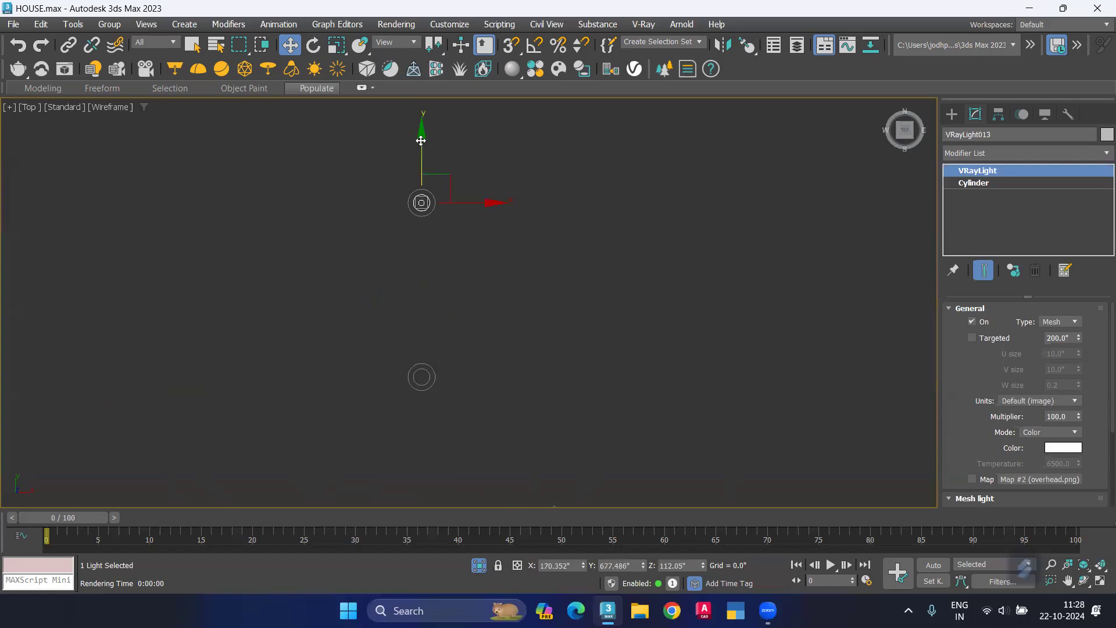
pyautogui.keyDown('shift'); pyautogui.moveTo(420, 158); pyautogui.dragTo(416, 488); pyautogui.keyUp('shift')
pyautogui.scroll(5, 410, 334)
pyautogui.scroll(-2, 416, 488)
pyautogui.moveTo(416, 488); pyautogui.dragTo(416, 367, button='middle')
pyautogui.keyDown('shift'); pyautogui.moveTo(416, 366); pyautogui.dragTo(423, 492); pyautogui.keyUp('shift')
pyautogui.moveTo(597, 314); pyautogui.dragTo(478, 322)
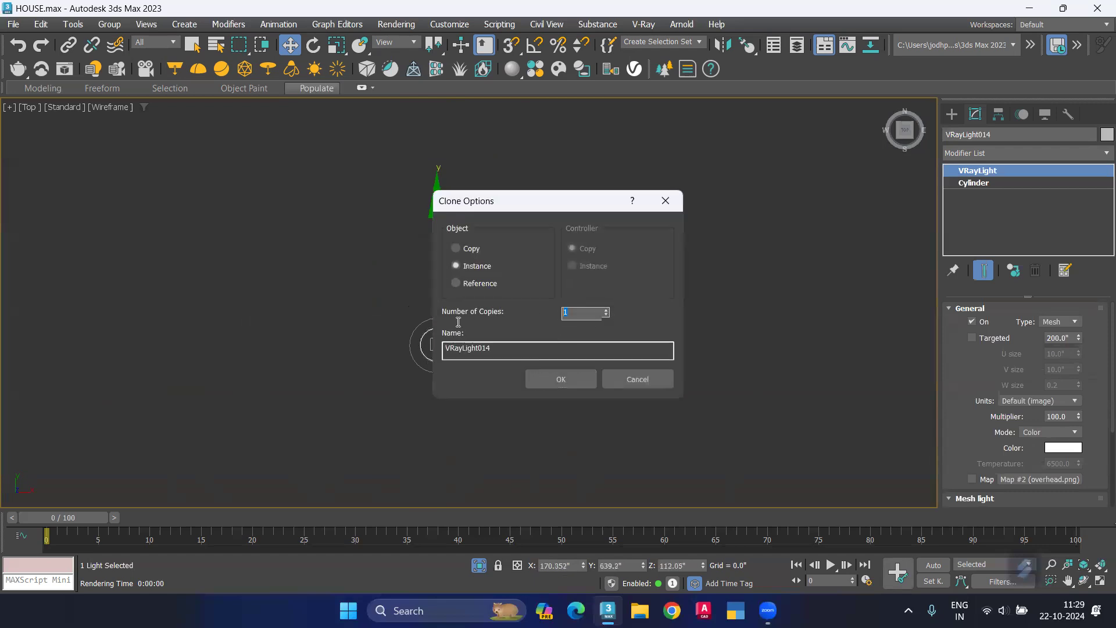
pyautogui.click(551, 377)
pyautogui.scroll(-3, 587, 299)
pyautogui.moveTo(574, 353); pyautogui.dragTo(574, 344, button='middle')
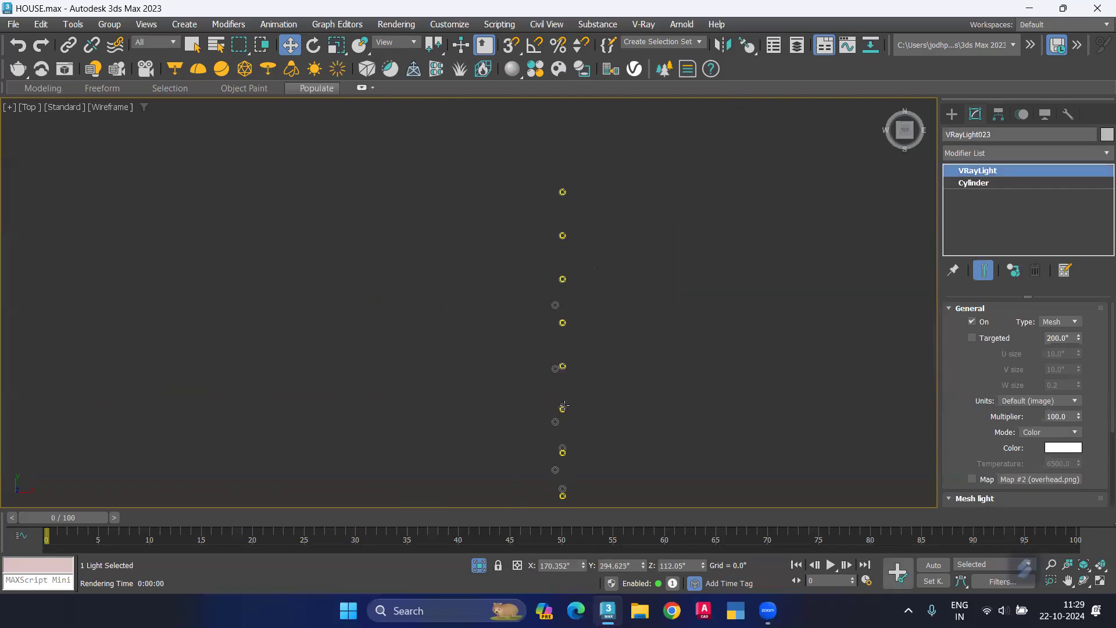
# Step: View the row in an orthographic angle and shift the sixth light along Y into its ring, to about 488 inches
pyautogui.keyDown('alt'); pyautogui.moveTo(395, 383); pyautogui.dragTo(810, 3, button='middle'); pyautogui.keyUp('alt')
pyautogui.scroll(5, 384, 366)
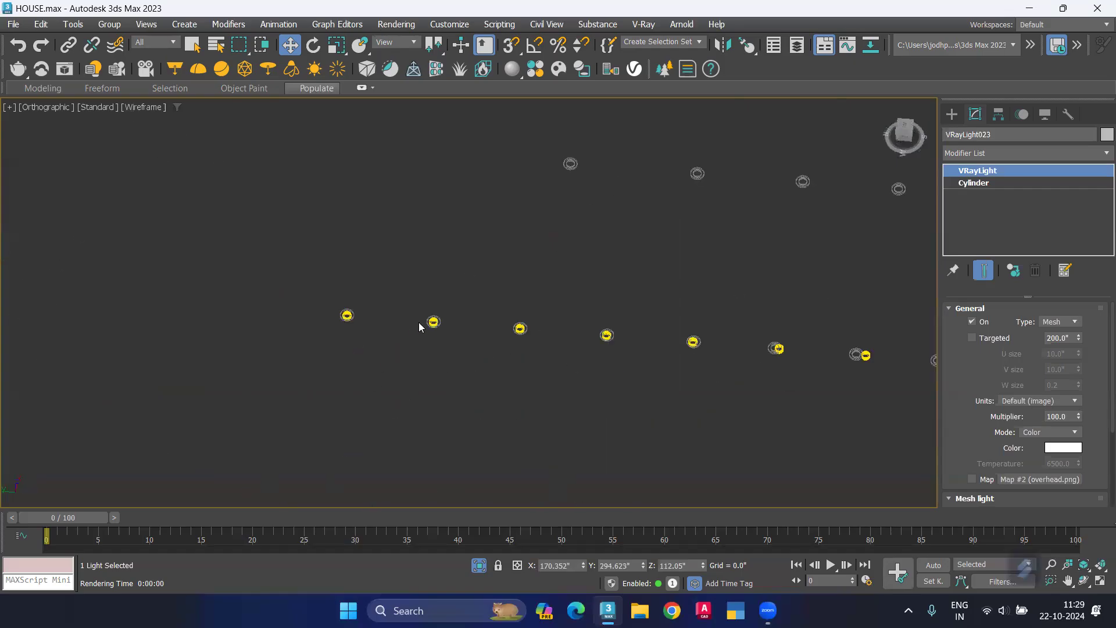
pyautogui.moveTo(146, 341); pyautogui.dragTo(1, 332, button='middle')
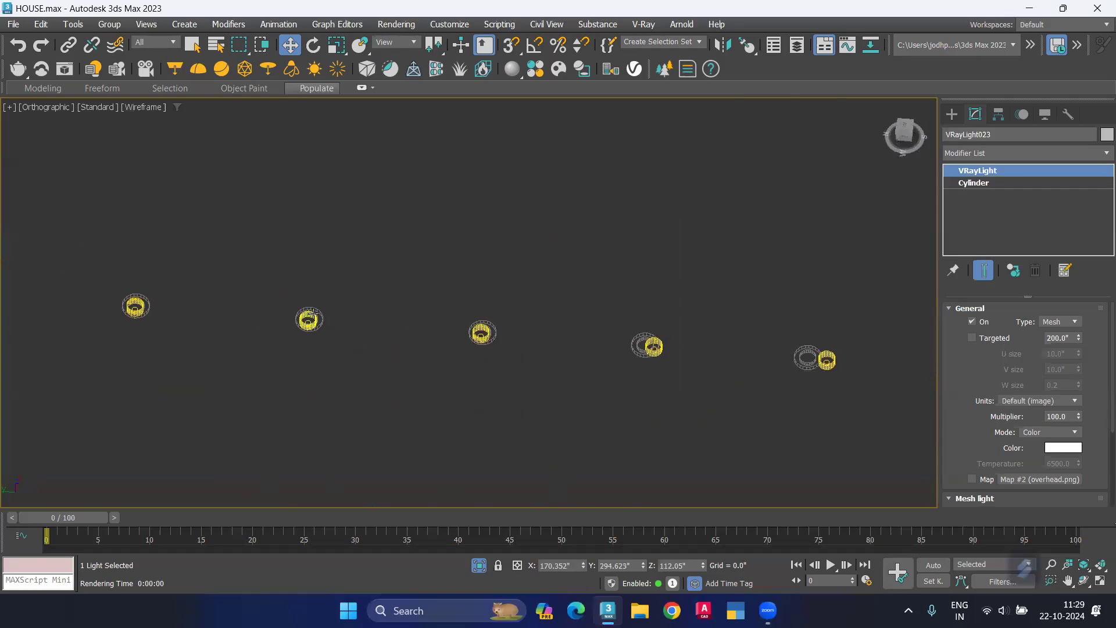
pyautogui.scroll(3, 312, 315)
pyautogui.moveTo(335, 338); pyautogui.dragTo(381, 346, button='middle')
pyautogui.moveTo(626, 346); pyautogui.dragTo(419, 340, button='middle')
pyautogui.scroll(2, 484, 374)
pyautogui.click(474, 365)
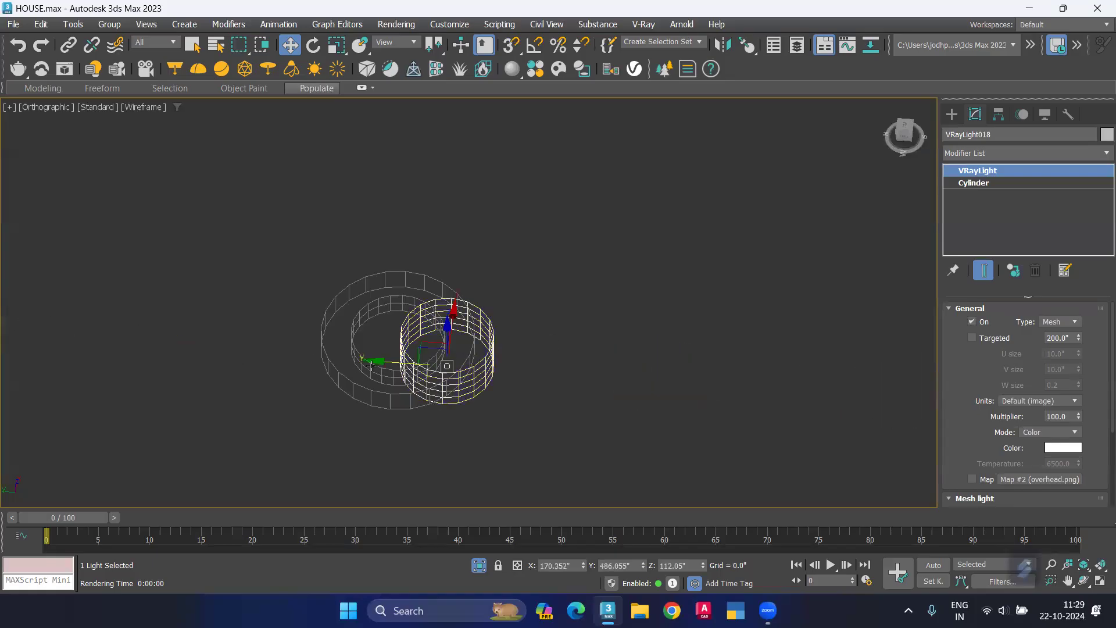
pyautogui.moveTo(377, 361); pyautogui.dragTo(328, 350)
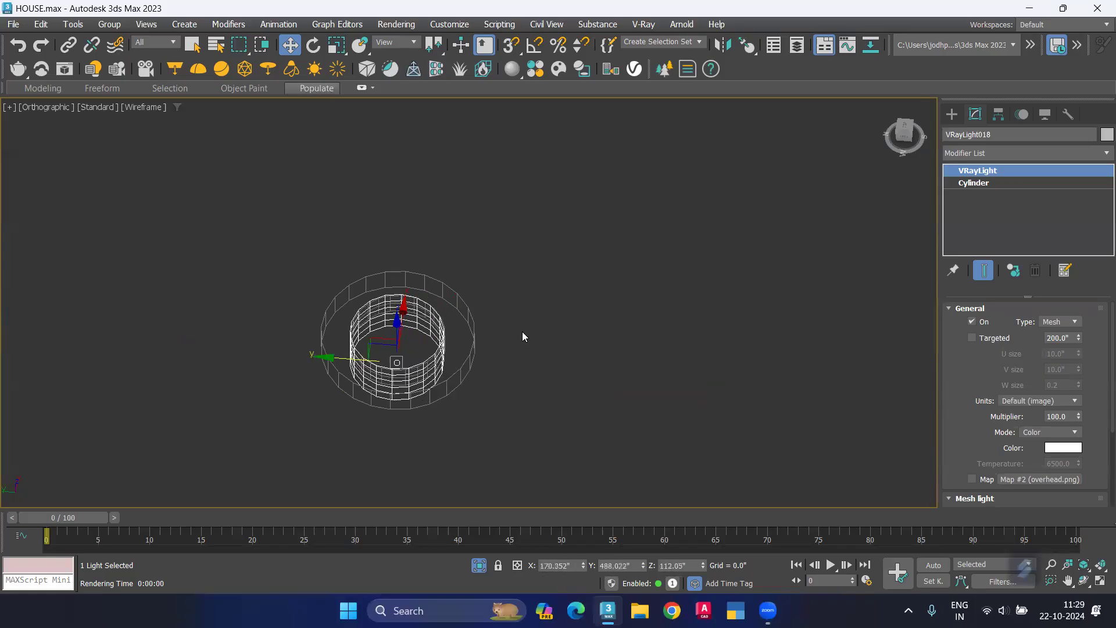
# Step: Shift the seventh light of the row along Y so it sits centered in its ring
pyautogui.scroll(-3, 521, 331)
pyautogui.moveTo(529, 386); pyautogui.dragTo(138, 394, button='middle')
pyautogui.scroll(1, 426, 367)
pyautogui.scroll(2, 426, 367)
pyautogui.click(467, 401)
pyautogui.moveTo(380, 376); pyautogui.dragTo(309, 367)
# Step: Shift the eighth light of the row along Y into its ring, to about 416 inches
pyautogui.scroll(-2, 482, 346)
pyautogui.scroll(-2, 543, 391)
pyautogui.moveTo(542, 391); pyautogui.dragTo(136, 395, button='middle')
pyautogui.scroll(-1, 137, 395)
pyautogui.scroll(3, 327, 382)
pyautogui.click(329, 394)
pyautogui.moveTo(226, 372); pyautogui.dragTo(224, 372)
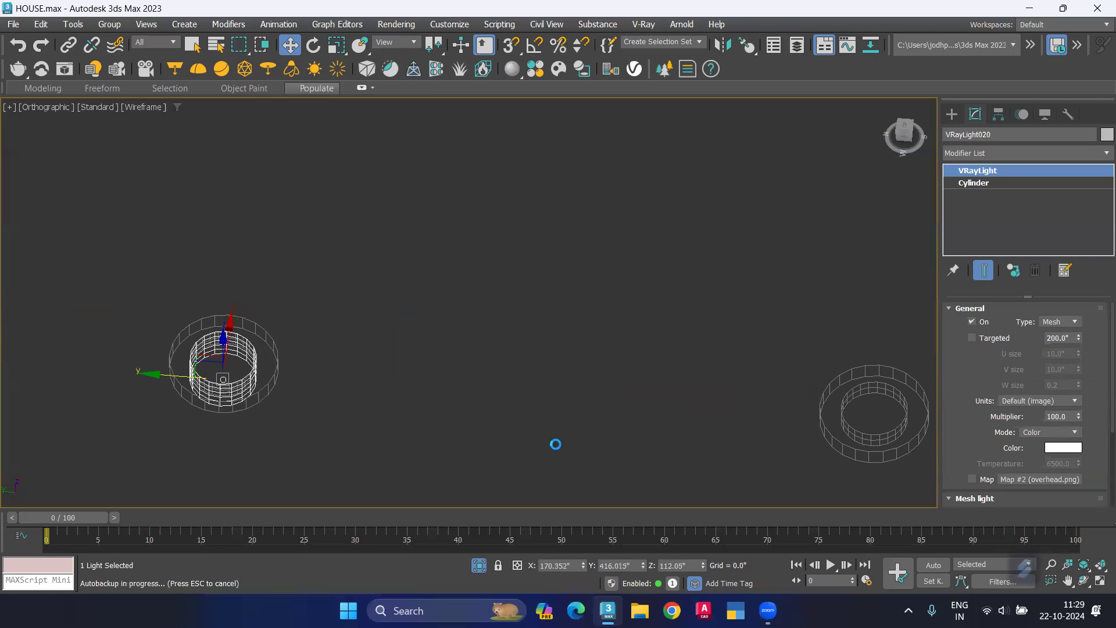
# Step: Shift the ninth and tenth lights of the row along Y into their respective rings
pyautogui.scroll(-2, 407, 375)
pyautogui.moveTo(376, 398); pyautogui.dragTo(161, 353, button='middle')
pyautogui.click(617, 376)
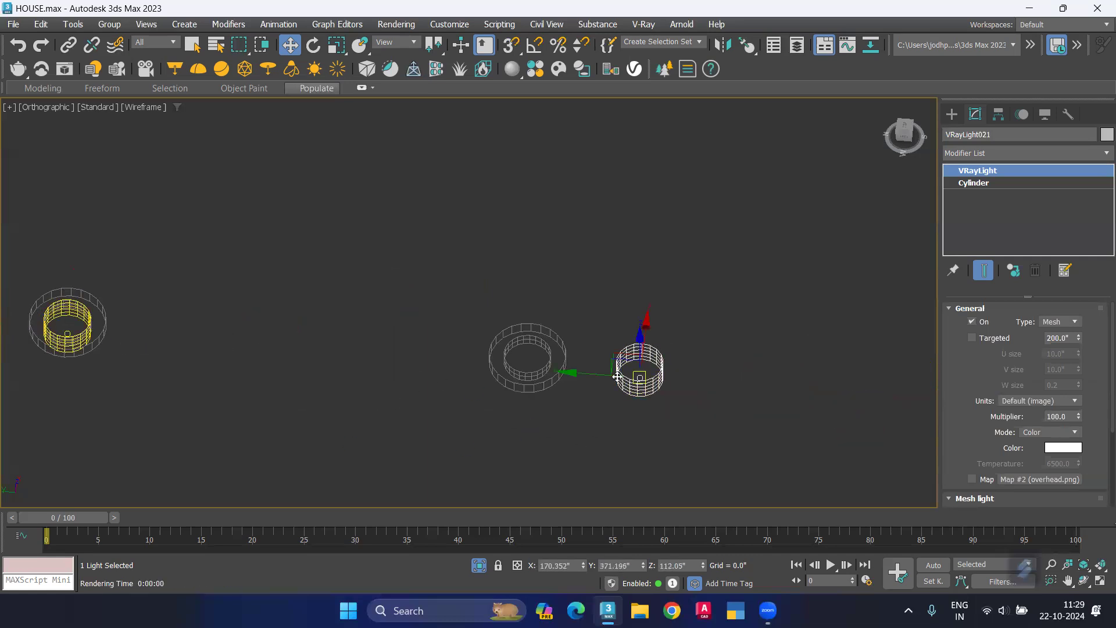
pyautogui.moveTo(592, 372); pyautogui.dragTo(480, 365)
pyautogui.scroll(-3, 668, 375)
pyautogui.moveTo(874, 402); pyautogui.dragTo(642, 367, button='middle')
pyautogui.scroll(3, 666, 355)
pyautogui.click(662, 355)
pyautogui.moveTo(602, 348); pyautogui.dragTo(463, 328)
# Step: Shift the last light of the row along Y so it sits centered in its ring
pyautogui.scroll(-3, 668, 395)
pyautogui.moveTo(895, 397); pyautogui.dragTo(655, 368, button='middle')
pyautogui.scroll(2, 661, 366)
pyautogui.click(662, 361)
pyautogui.moveTo(631, 356); pyautogui.dragTo(511, 352)
# Step: Clone the first light of the row straight up as one instance at a Z of about 187.5 inches
pyautogui.scroll(-3, 643, 379)
pyautogui.moveTo(749, 416); pyautogui.dragTo(590, 373, button='middle')
pyautogui.scroll(-8, 521, 356)
pyautogui.click(505, 395)
pyautogui.scroll(4, 349, 349)
pyautogui.moveTo(349, 350); pyautogui.dragTo(487, 360, button='middle')
pyautogui.scroll(4, 365, 394)
pyautogui.click(335, 402)
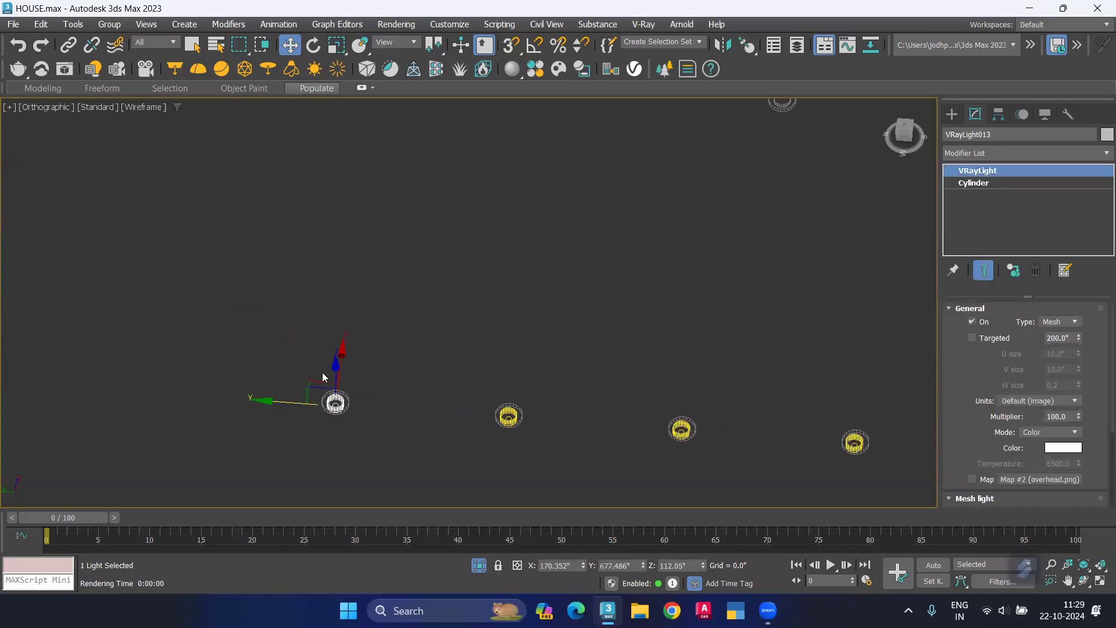
pyautogui.keyDown('shift'); pyautogui.moveTo(334, 367); pyautogui.dragTo(337, 160); pyautogui.keyUp('shift')
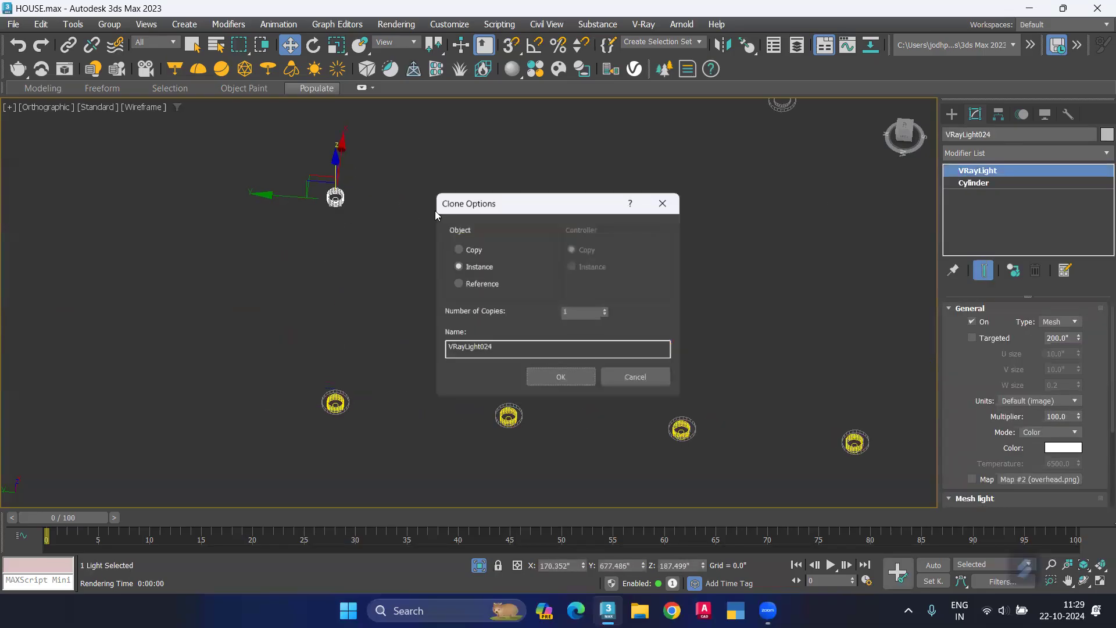
pyautogui.click(567, 378)
# Step: Move the cloned light close to the first ring of the upper side row, to about X 204.5 and Y 586 inches
pyautogui.moveTo(259, 214); pyautogui.dragTo(251, 367, button='middle')
pyautogui.moveTo(258, 352); pyautogui.dragTo(675, 347)
pyautogui.scroll(4, 742, 343)
pyautogui.moveTo(744, 377); pyautogui.dragTo(775, 137)
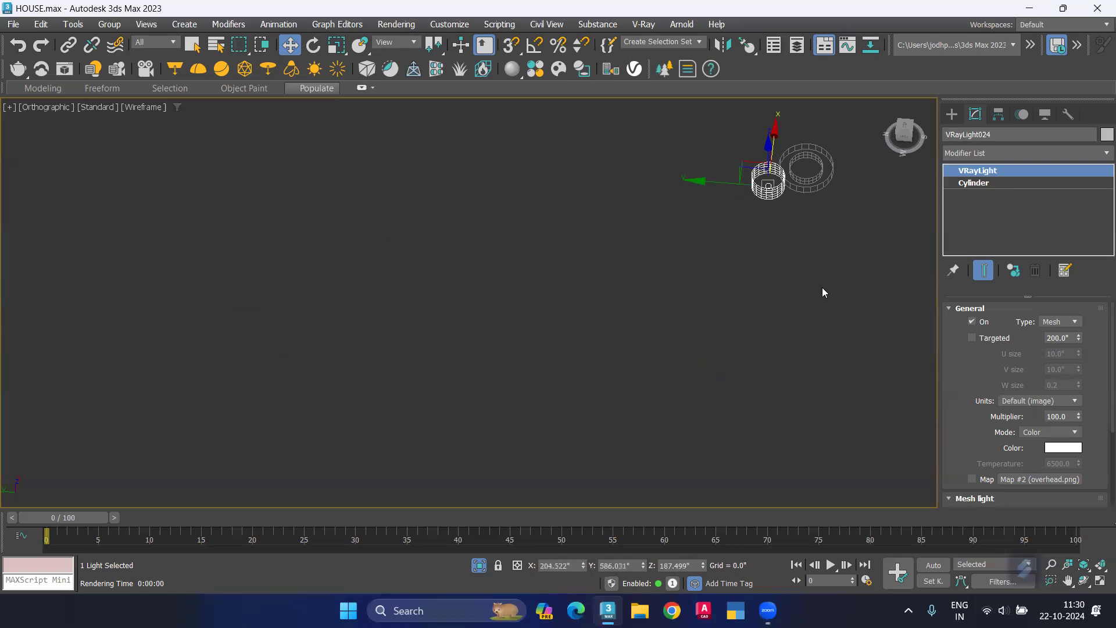
# Step: Working from the top view, move the cloned light into the first upper ring, to about X 164.1 and Y 578.0 inches
pyautogui.press('t')
pyautogui.scroll(-6, 445, 351)
pyautogui.scroll(8, 390, 409)
pyautogui.scroll(2, 416, 420)
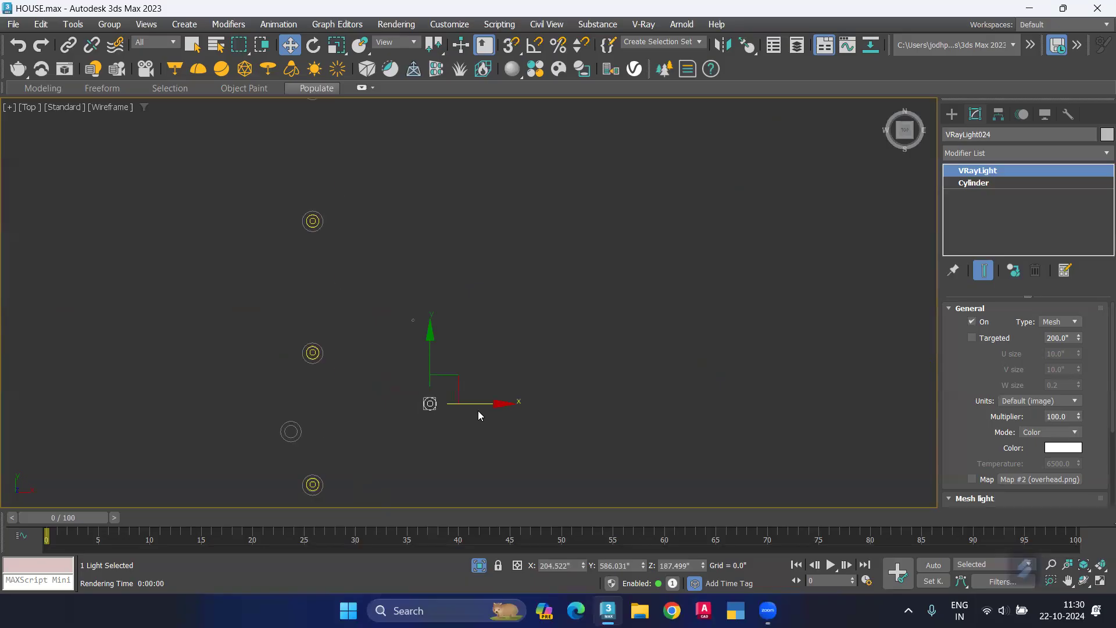
pyautogui.moveTo(499, 404); pyautogui.dragTo(360, 409)
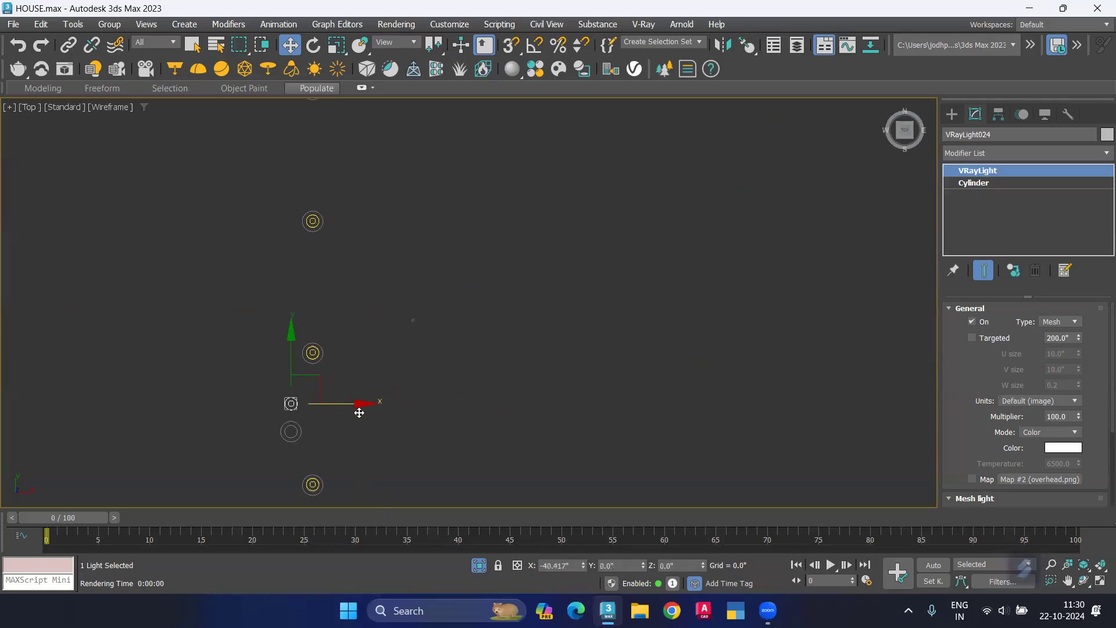
pyautogui.scroll(3, 277, 468)
pyautogui.scroll(4, 317, 291)
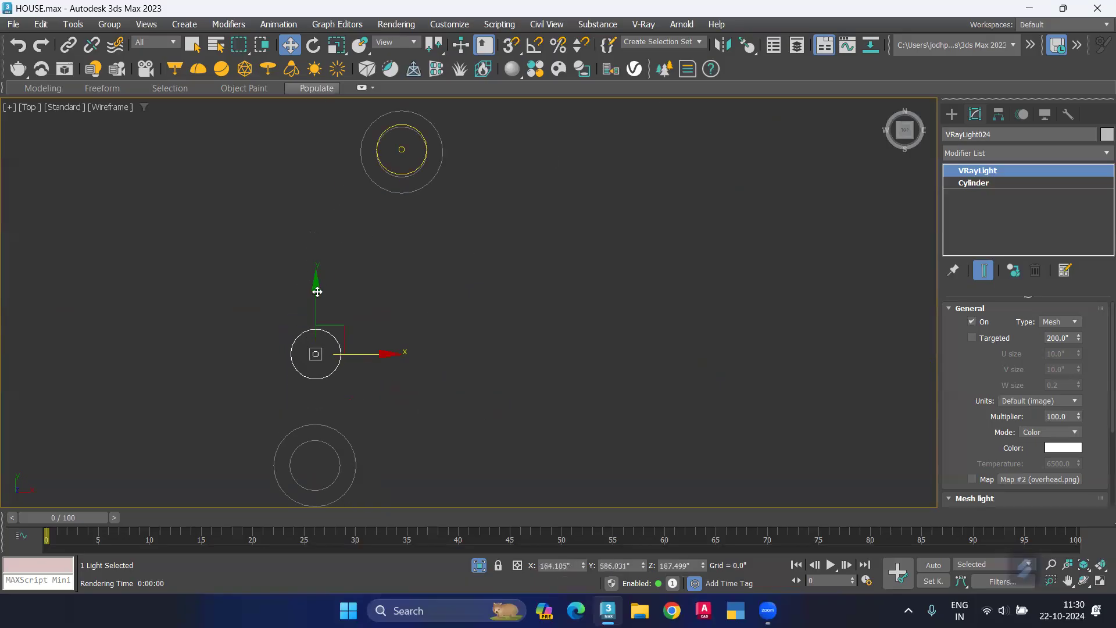
pyautogui.moveTo(312, 328); pyautogui.dragTo(306, 402)
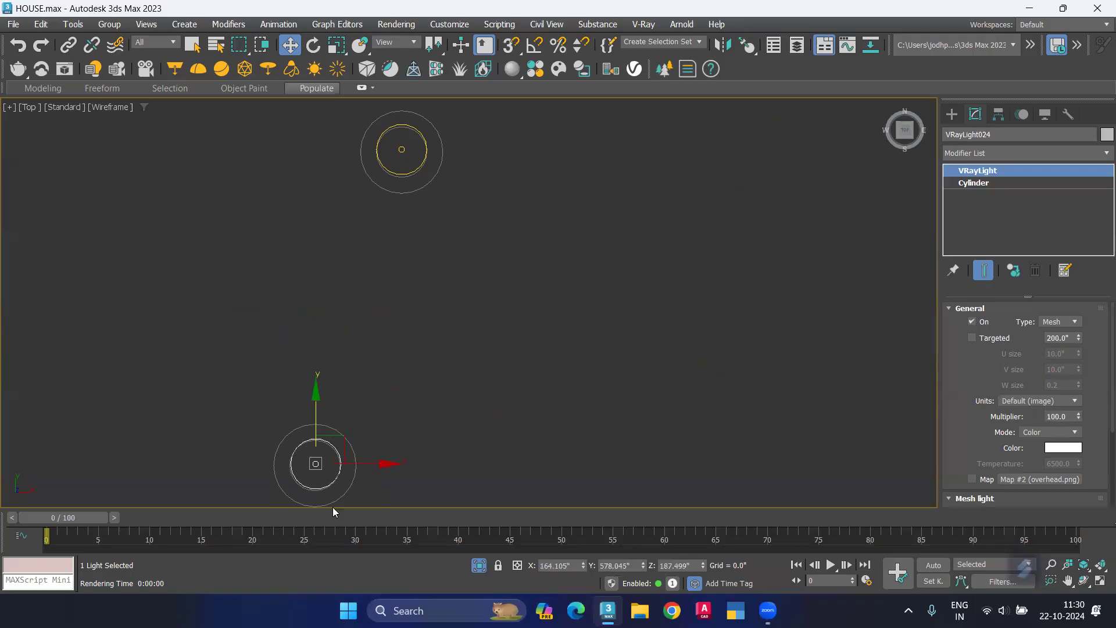
# Step: Fine-tune the cloned light's center within the ring, to about X 164.02 and Y 577.92 inches
pyautogui.scroll(2, 309, 469)
pyautogui.scroll(1, 339, 381)
pyautogui.scroll(3, 347, 241)
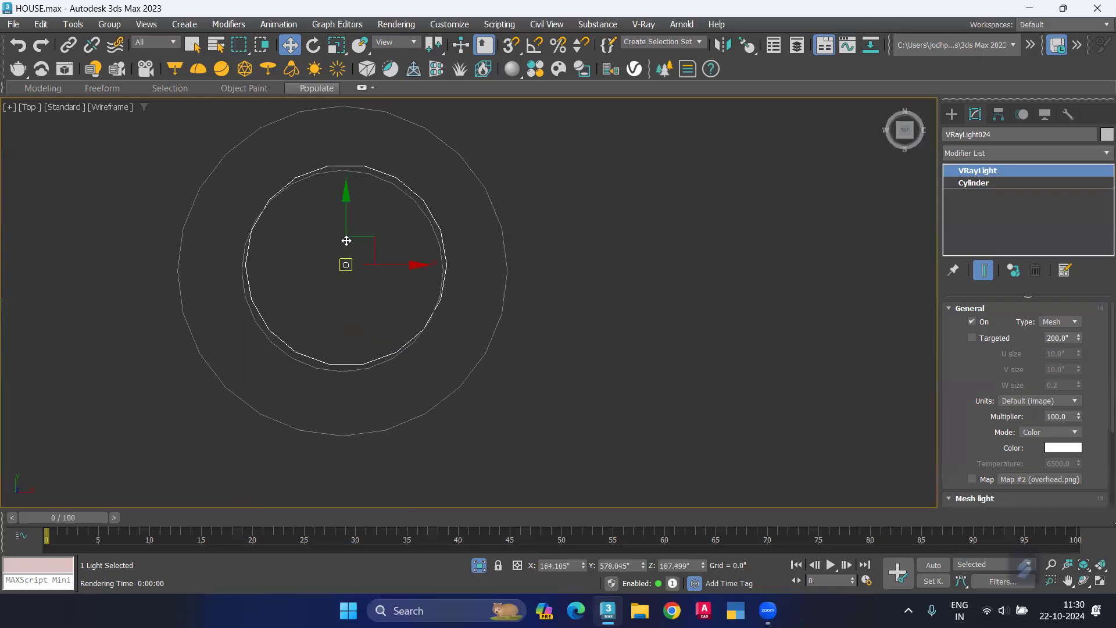
pyautogui.moveTo(347, 199); pyautogui.dragTo(347, 207)
pyautogui.moveTo(411, 270); pyautogui.dragTo(406, 270)
# Step: Raise the cloned light along Z into the upper downlight ring, to about 243.77 inches
pyautogui.keyDown('alt'); pyautogui.moveTo(247, 418); pyautogui.dragTo(364, 374, button='middle'); pyautogui.keyUp('alt')
pyautogui.scroll(-4, 421, 340)
pyautogui.scroll(-3, 453, 331)
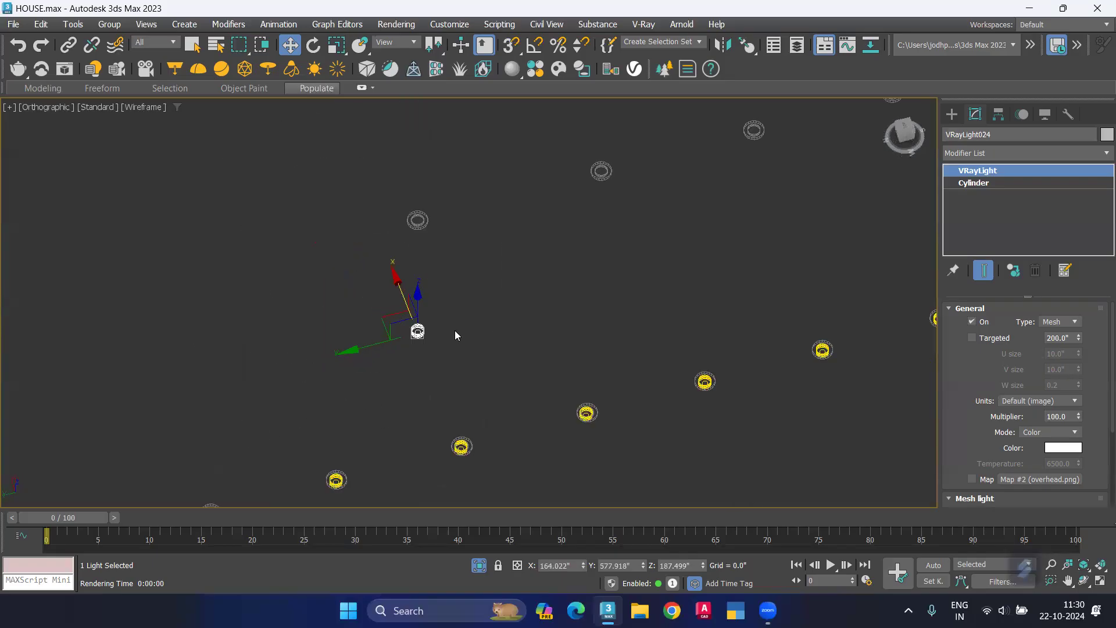
pyautogui.moveTo(420, 305); pyautogui.dragTo(412, 384, button='middle')
pyautogui.moveTo(410, 378); pyautogui.dragTo(411, 299)
pyautogui.scroll(8, 410, 299)
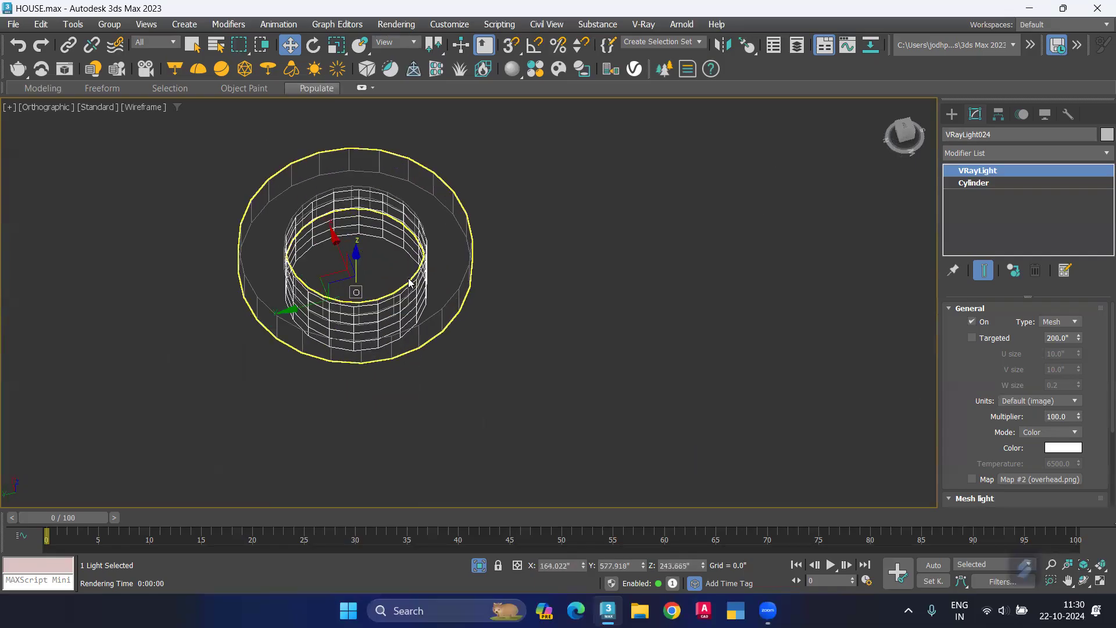
pyautogui.keyDown('alt'); pyautogui.moveTo(394, 285); pyautogui.dragTo(392, 274, button='middle'); pyautogui.keyUp('alt')
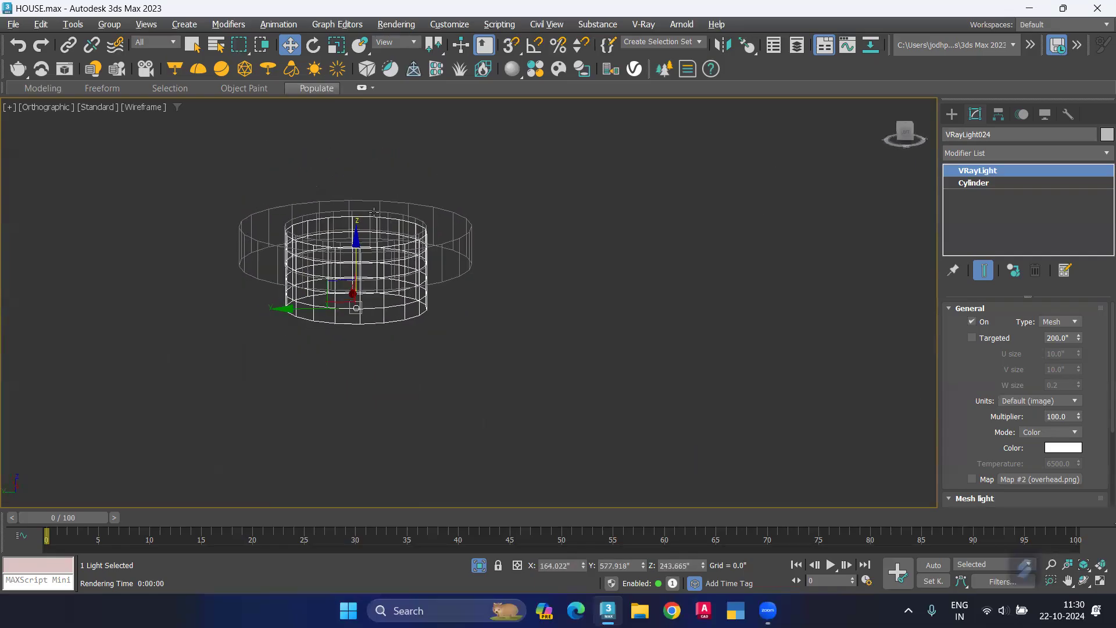
pyautogui.moveTo(356, 236); pyautogui.dragTo(399, 254)
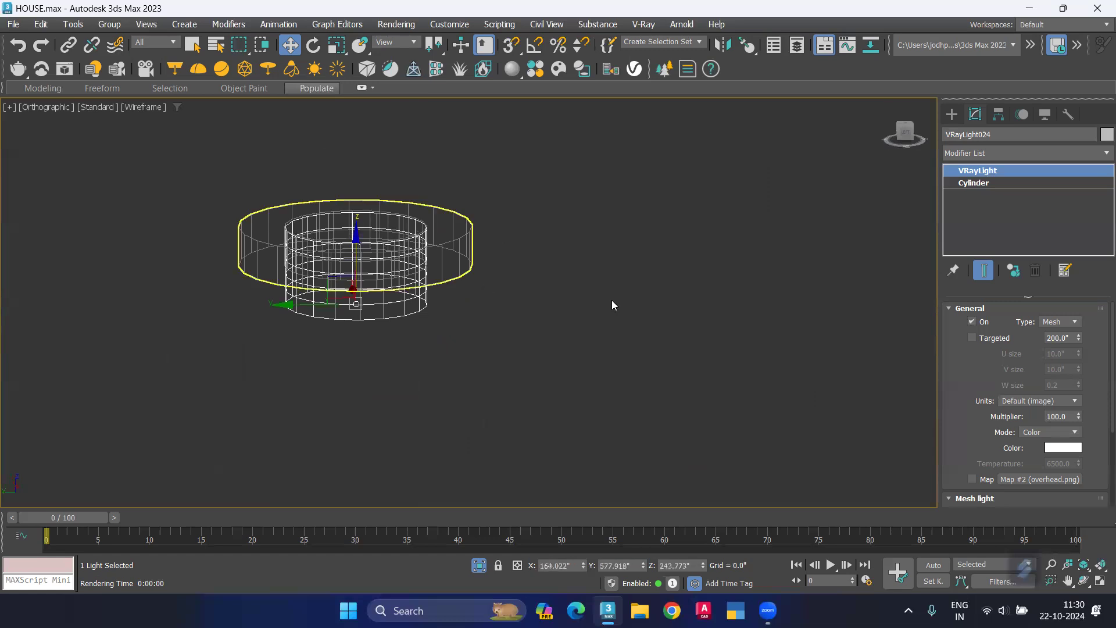
# Step: Clone the upper light along Y to the second ring, at about 521.95 inches, and continue the row as ten instances
pyautogui.scroll(-8, 486, 407)
pyautogui.moveTo(472, 420); pyautogui.dragTo(381, 423, button='middle')
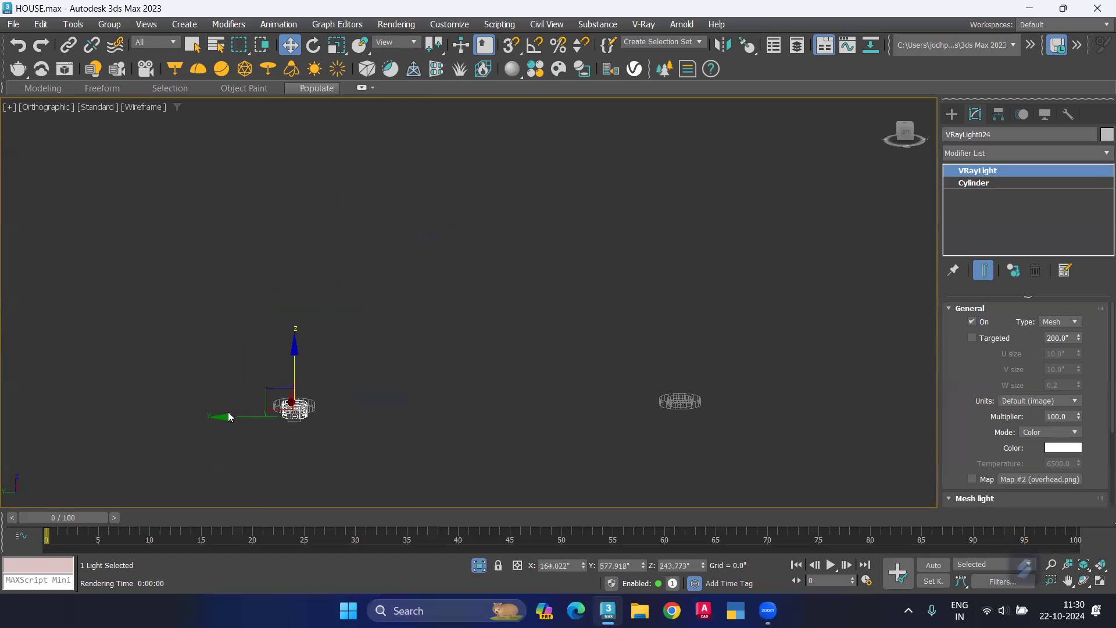
pyautogui.keyDown('alt'); pyautogui.moveTo(421, 470); pyautogui.dragTo(401, 495, button='middle'); pyautogui.keyUp('alt')
pyautogui.press('t')
pyautogui.press('z')
pyautogui.scroll(-12, 416, 398)
pyautogui.moveTo(451, 444); pyautogui.dragTo(485, 187, button='middle')
pyautogui.scroll(-4, 484, 184)
pyautogui.moveTo(473, 238); pyautogui.dragTo(470, 281, button='middle')
pyautogui.scroll(2, 486, 203)
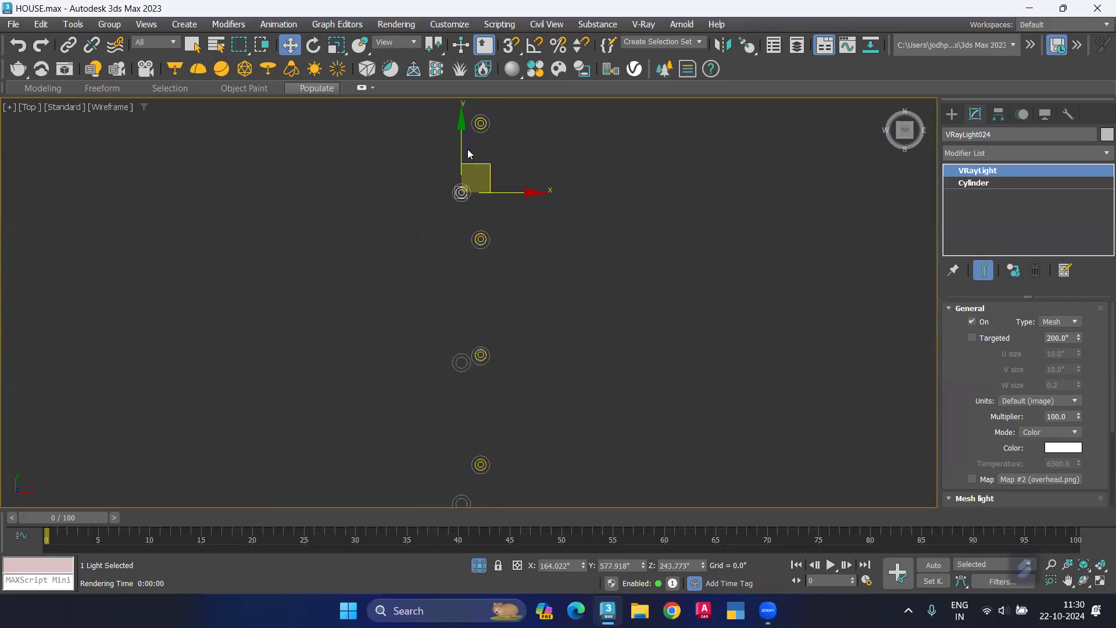
pyautogui.moveTo(460, 130)
pyautogui.keyDown('shift'); pyautogui.mouseDown()
pyautogui.moveTo(456, 299)
pyautogui.moveTo(474, 468)
pyautogui.mouseUp(); pyautogui.keyUp('shift')
pyautogui.scroll(3, 456, 300)
pyautogui.moveTo(588, 312); pyautogui.dragTo(486, 329)
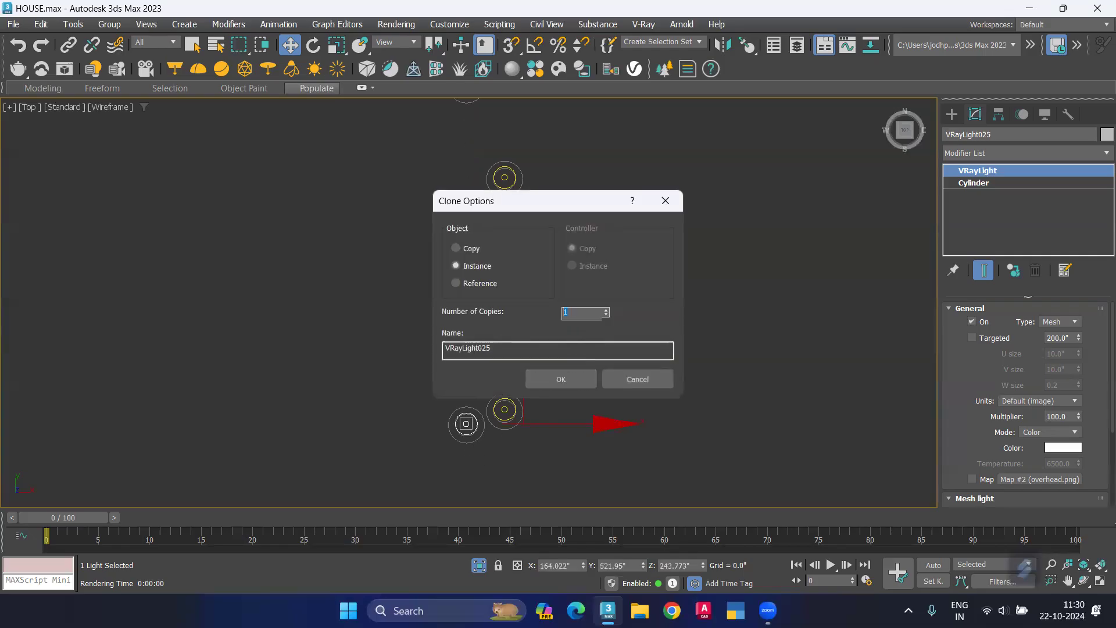
pyautogui.click(559, 382)
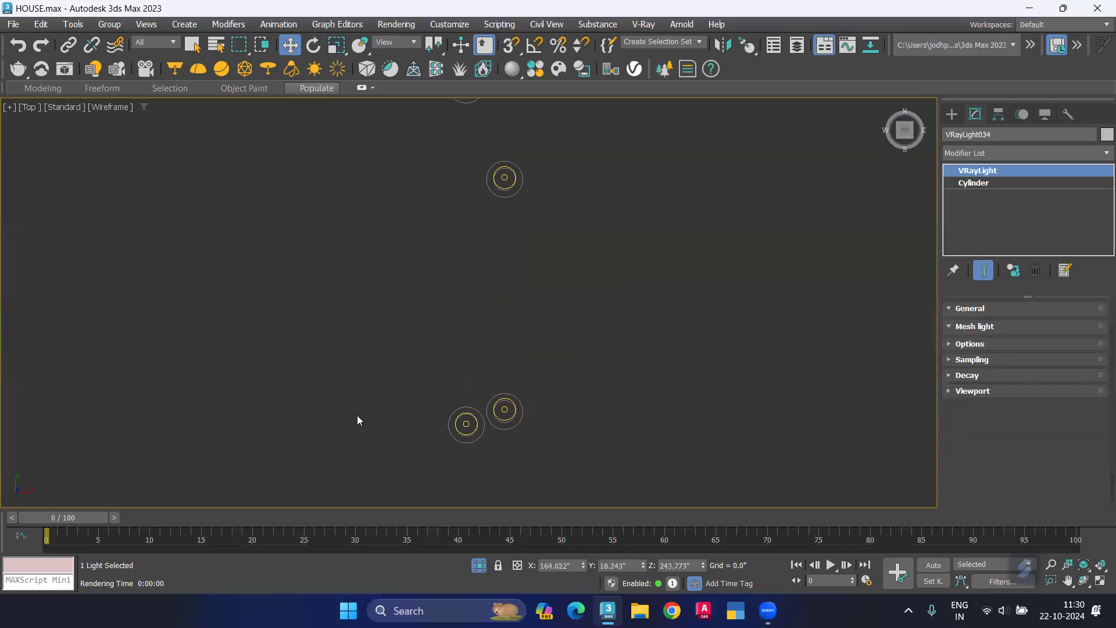
# Step: Shift the third light of the upper side row along Y into its ring, to about 475 inches
pyautogui.scroll(-5, 383, 390)
pyautogui.moveTo(399, 402); pyautogui.dragTo(425, 277, button='middle')
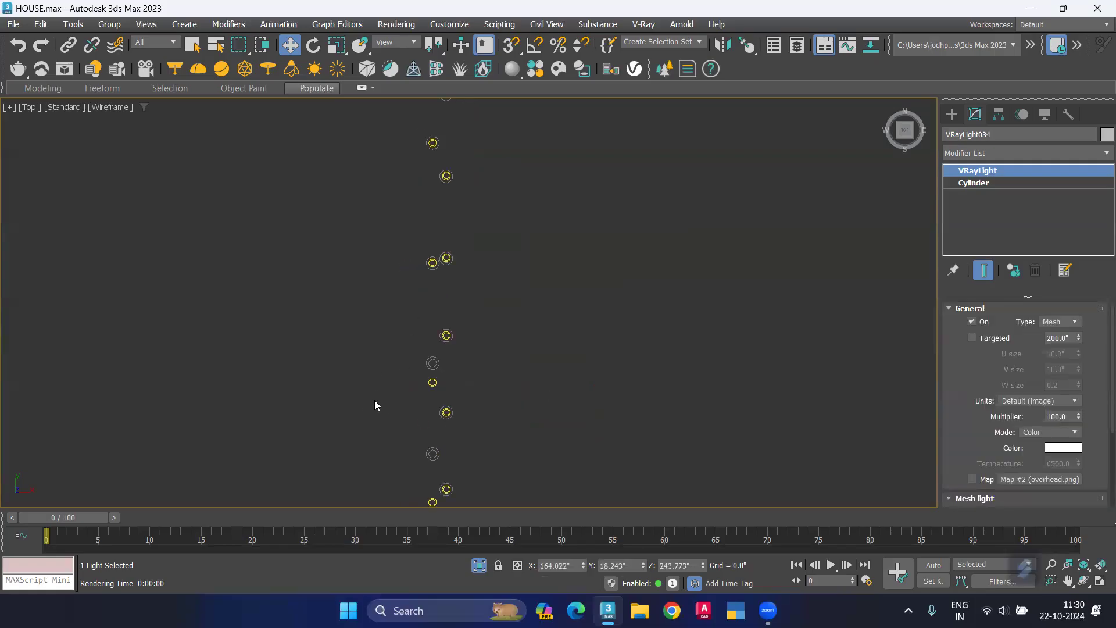
pyautogui.keyDown('alt'); pyautogui.moveTo(456, 379); pyautogui.dragTo(495, 349, button='middle'); pyautogui.keyUp('alt')
pyautogui.press('z')
pyautogui.scroll(-4, 464, 375)
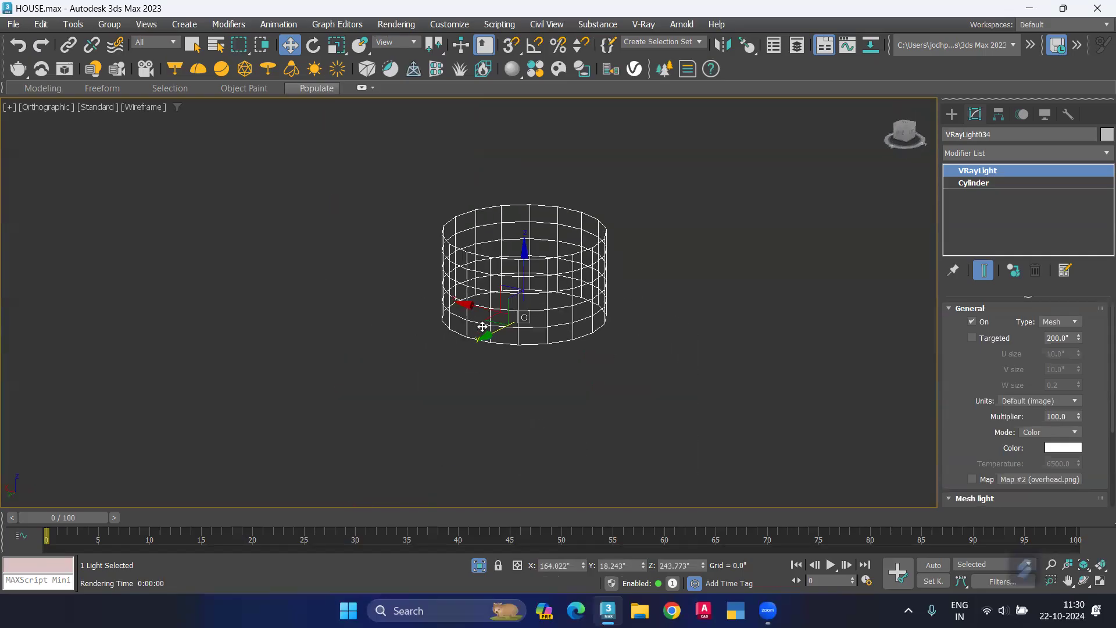
pyautogui.moveTo(456, 373); pyautogui.dragTo(575, 319, button='middle')
pyautogui.scroll(5, 304, 434)
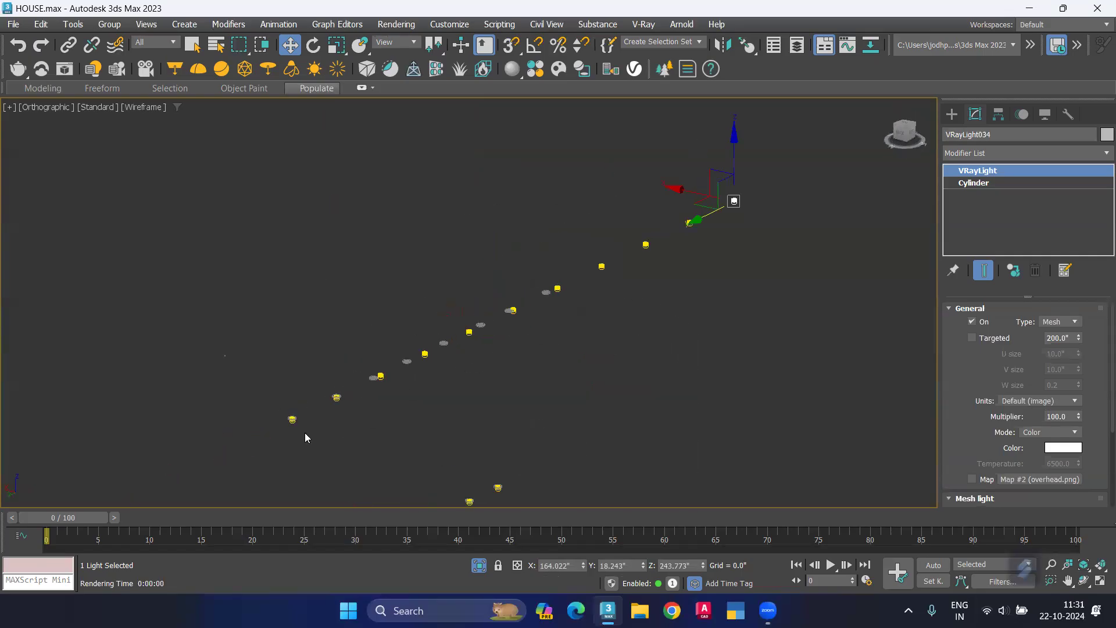
pyautogui.scroll(4, 337, 387)
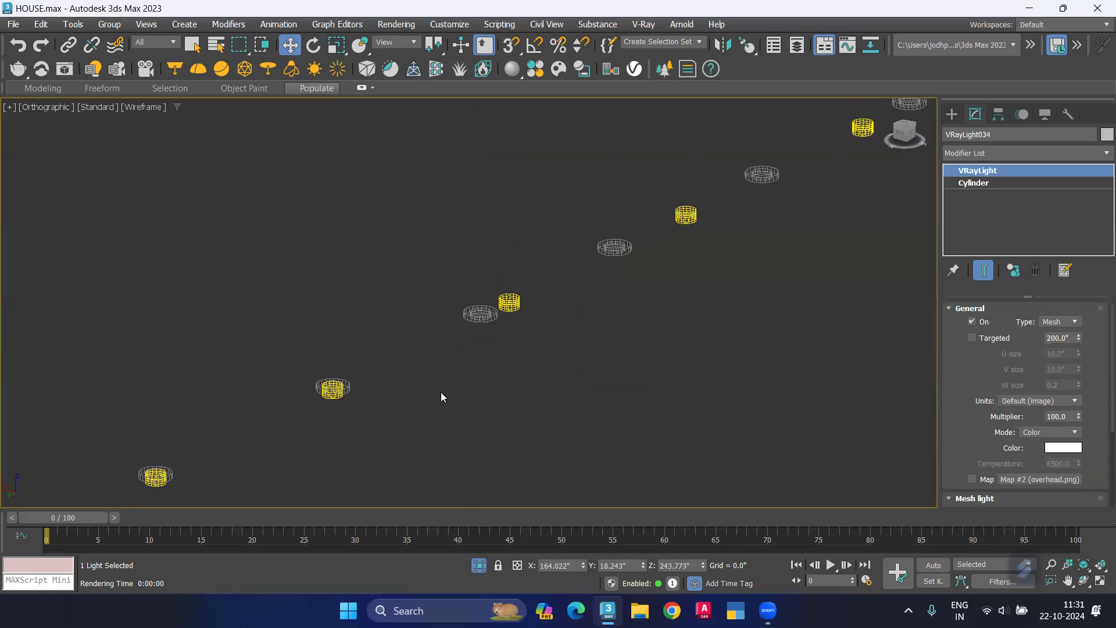
pyautogui.scroll(-4, 440, 392)
pyautogui.keyDown('alt'); pyautogui.moveTo(466, 417); pyautogui.dragTo(343, 401, button='middle'); pyautogui.keyUp('alt')
pyautogui.moveTo(252, 378); pyautogui.dragTo(335, 399, button='middle')
pyautogui.scroll(-2, 335, 399)
pyautogui.scroll(8, 260, 347)
pyautogui.click(282, 311)
pyautogui.moveTo(254, 374); pyautogui.dragTo(381, 399, button='middle')
pyautogui.moveTo(365, 355); pyautogui.dragTo(246, 378)
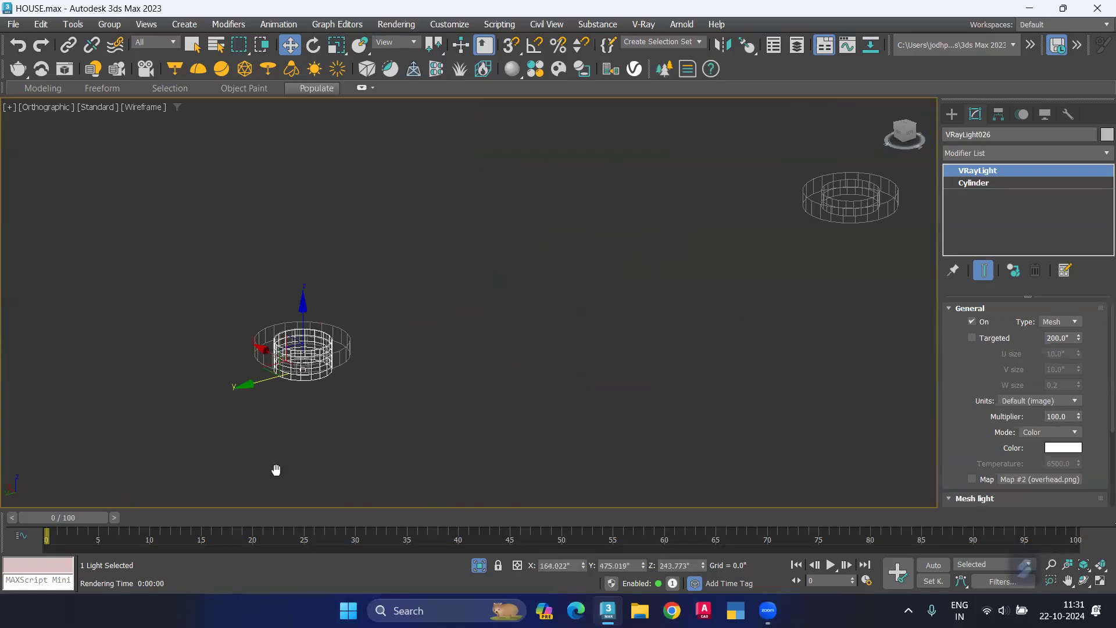
# Step: Shift the fourth and fifth lights of the upper row along Y into their rings, the fifth to about 386 inches
pyautogui.moveTo(276, 469); pyautogui.dragTo(327, 500, button='middle')
pyautogui.click(631, 323)
pyautogui.moveTo(578, 340); pyautogui.dragTo(296, 405)
pyautogui.scroll(-1, 451, 374)
pyautogui.moveTo(553, 354); pyautogui.dragTo(670, 329, button='middle')
pyautogui.scroll(-2, 670, 328)
pyautogui.scroll(1, 670, 329)
pyautogui.click(607, 355)
pyautogui.moveTo(563, 375); pyautogui.dragTo(360, 434)
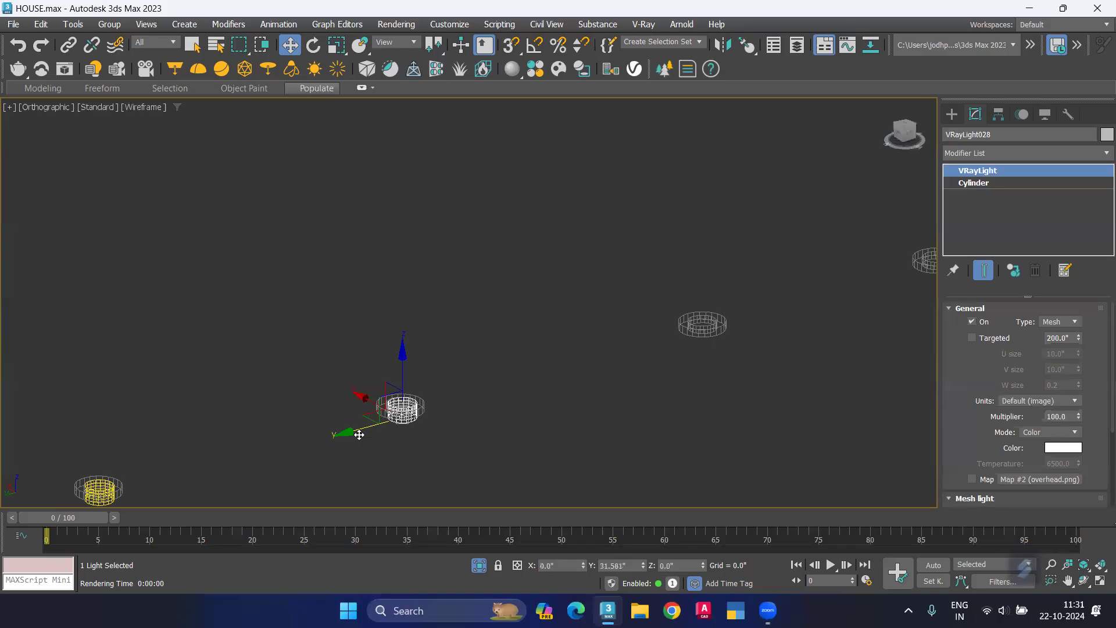
# Step: Shift the sixth and seventh lights of the upper row along Y into their rings, the sixth to about 339 inches
pyautogui.moveTo(521, 426); pyautogui.dragTo(392, 476, button='middle')
pyautogui.click(838, 306)
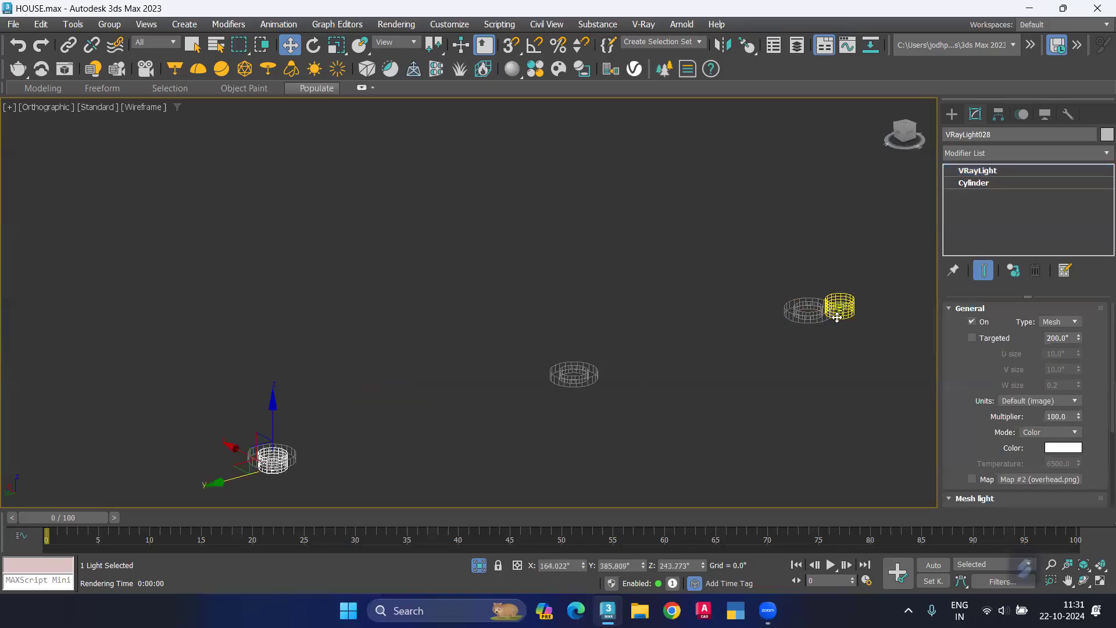
pyautogui.moveTo(784, 327); pyautogui.dragTo(521, 414)
pyautogui.moveTo(827, 380); pyautogui.dragTo(602, 447, button='middle')
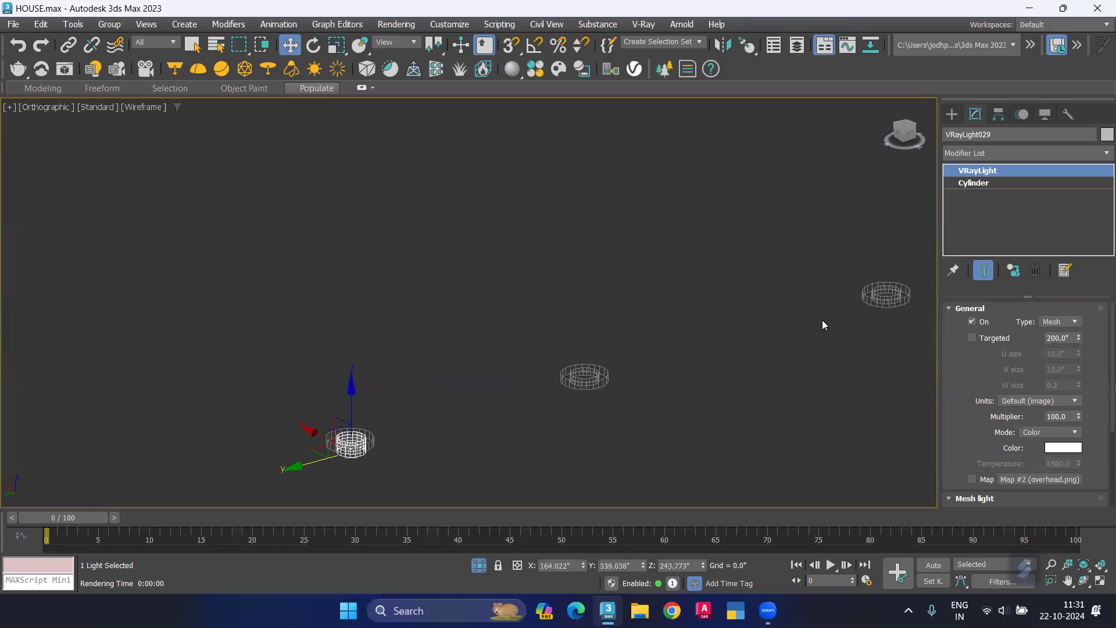
pyautogui.scroll(-3, 815, 319)
pyautogui.click(814, 309)
pyautogui.moveTo(625, 371); pyautogui.dragTo(488, 417)
# Step: Shift the eighth light of the upper side row along Y into the last ring
pyautogui.scroll(2, 558, 395)
pyautogui.scroll(-3, 738, 386)
pyautogui.moveTo(807, 353); pyautogui.dragTo(544, 398, button='middle')
pyautogui.click(697, 344)
pyautogui.moveTo(645, 357); pyautogui.dragTo(487, 412)
# Step: Delete the three surplus lights beyond the last ring of the upper side row
pyautogui.scroll(-5, 634, 341)
pyautogui.moveTo(720, 365); pyautogui.dragTo(606, 418, button='middle')
pyautogui.moveTo(586, 418); pyautogui.dragTo(558, 425)
pyautogui.press('Delete')
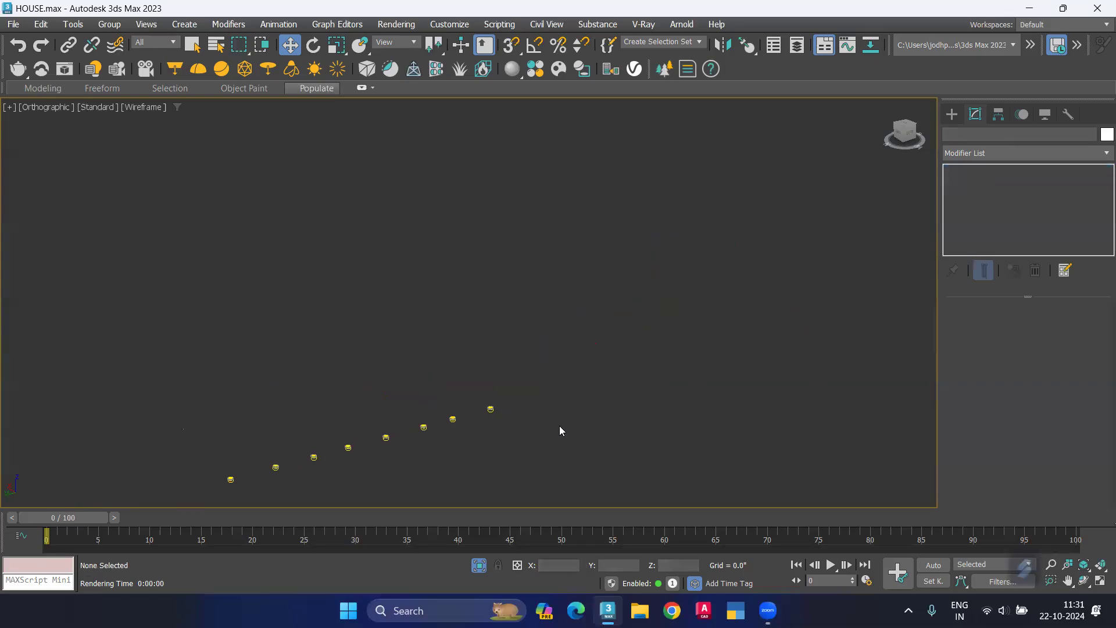
# Step: Bring the hidden parts of the house back into view around the two finished rows of side lights
pyautogui.press('t')
pyautogui.press('z')
pyautogui.scroll(10, 438, 272)
pyautogui.scroll(-10, 463, 268)
pyautogui.scroll(-3, 423, 299)
pyautogui.keyDown('alt'); pyautogui.moveTo(361, 348); pyautogui.dragTo(523, 274, button='middle'); pyautogui.keyUp('alt')
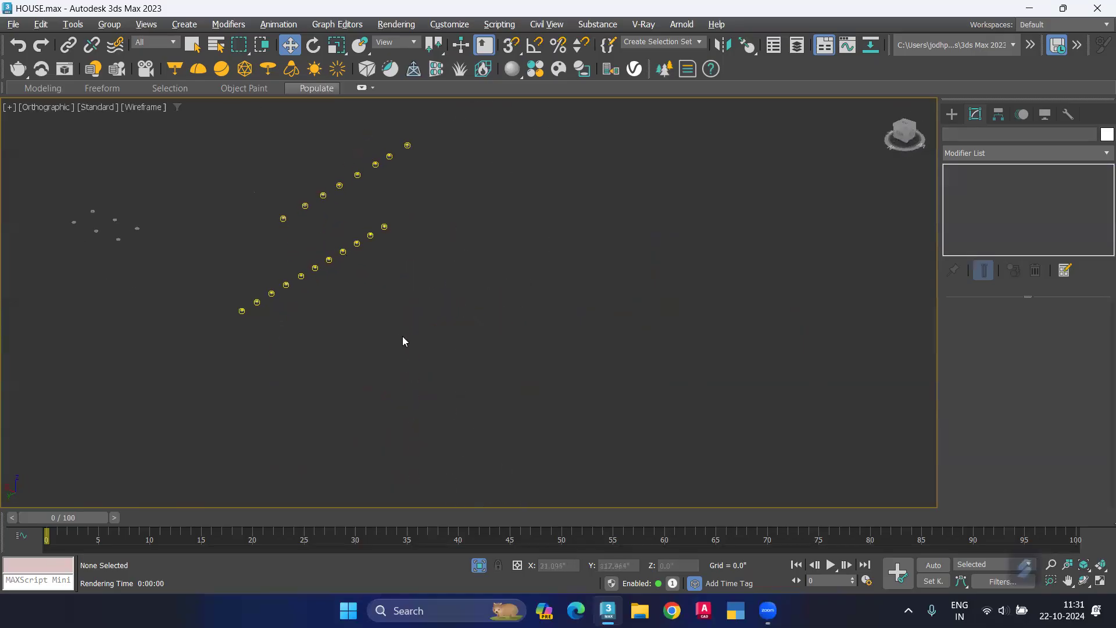
pyautogui.moveTo(418, 328); pyautogui.dragTo(455, 358, button='middle')
pyautogui.rightClick(452, 347)
pyautogui.click(499, 310)
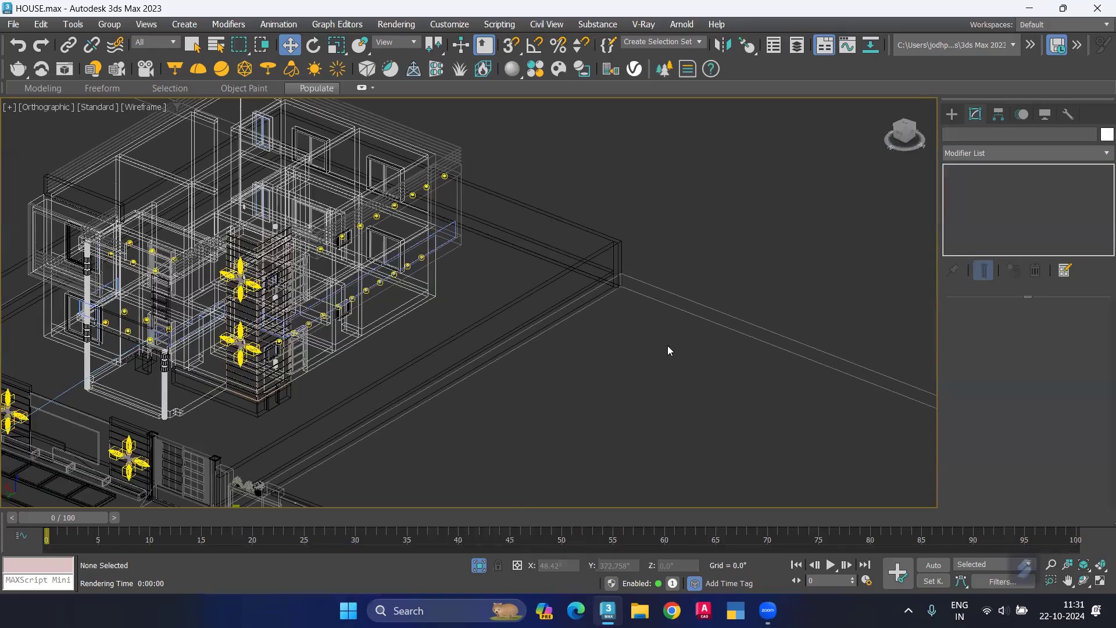
# Step: Render the house through the VRayCam001 camera to check the new downlights
pyautogui.press('c')
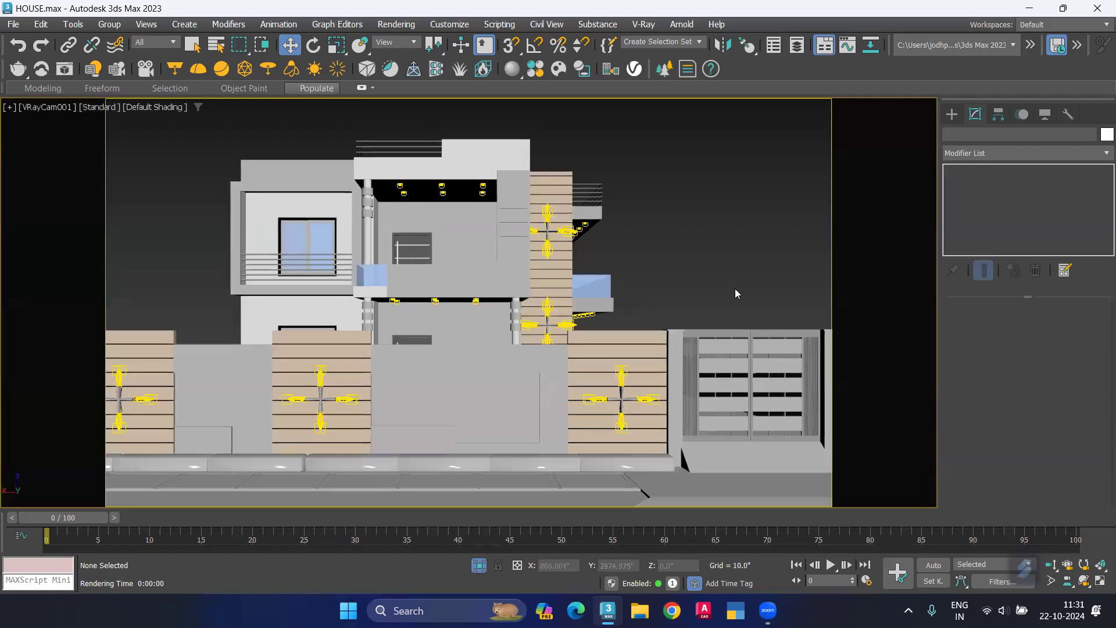
pyautogui.hotkey('shift', 'q')
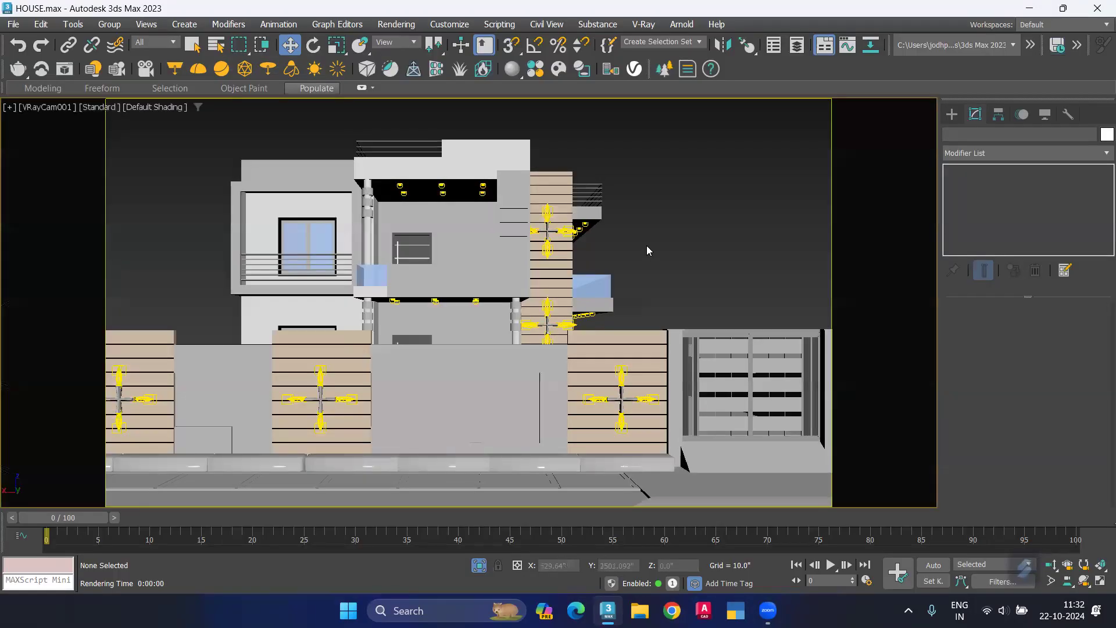
# Step: Show all viewports and place a Dome-type VRayLight on the open ground beside the house in the orthographic view
pyautogui.hotkey('alt', 'w')
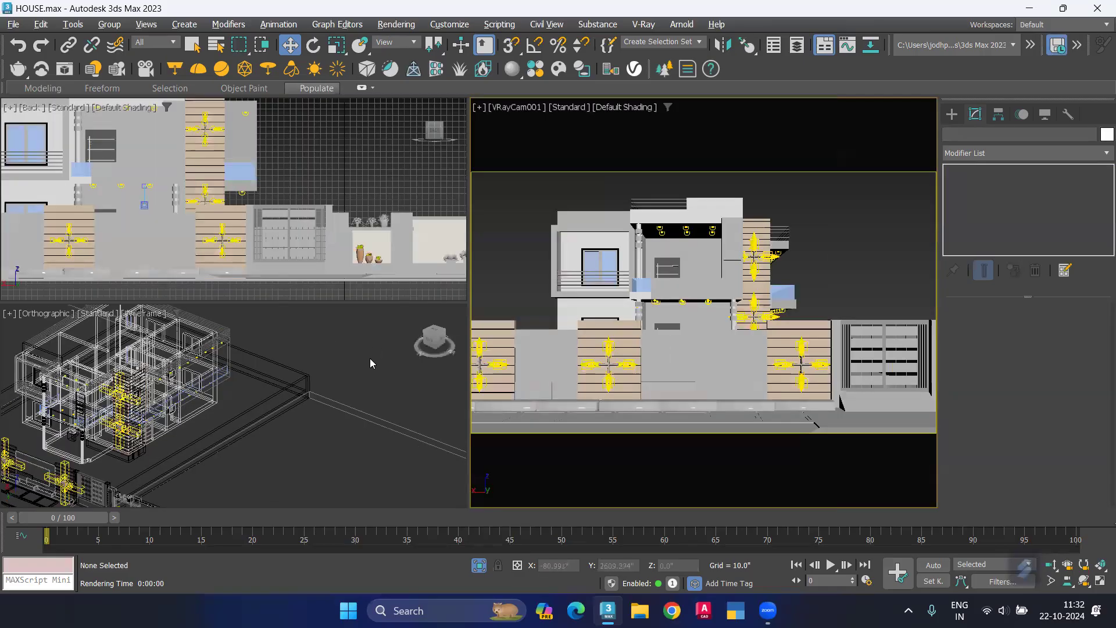
pyautogui.moveTo(286, 450); pyautogui.dragTo(307, 437, button='middle')
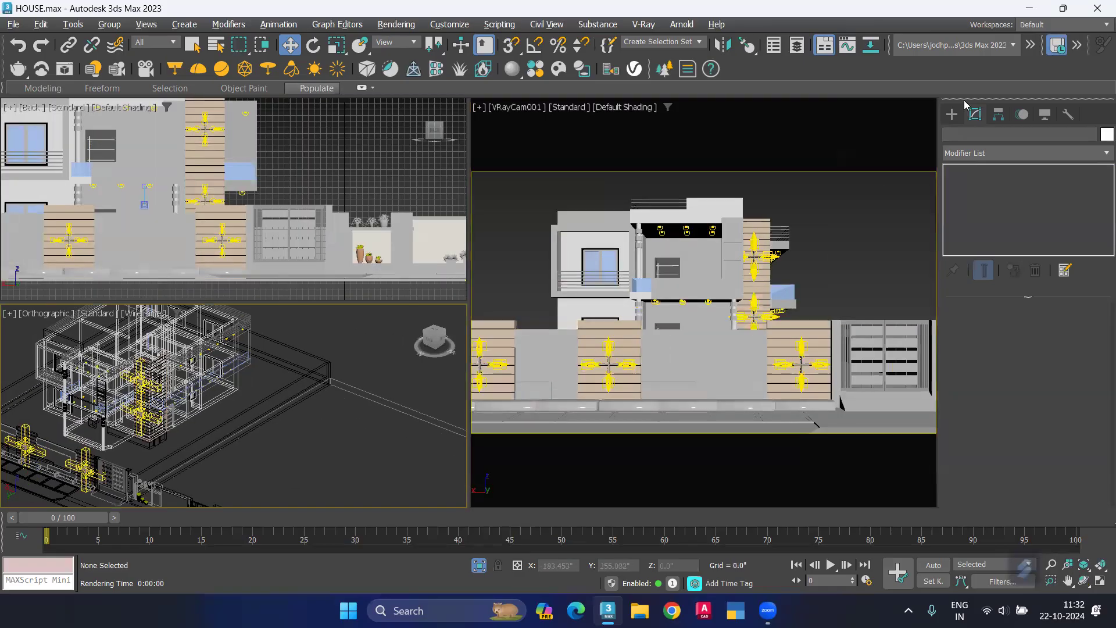
pyautogui.click(952, 114)
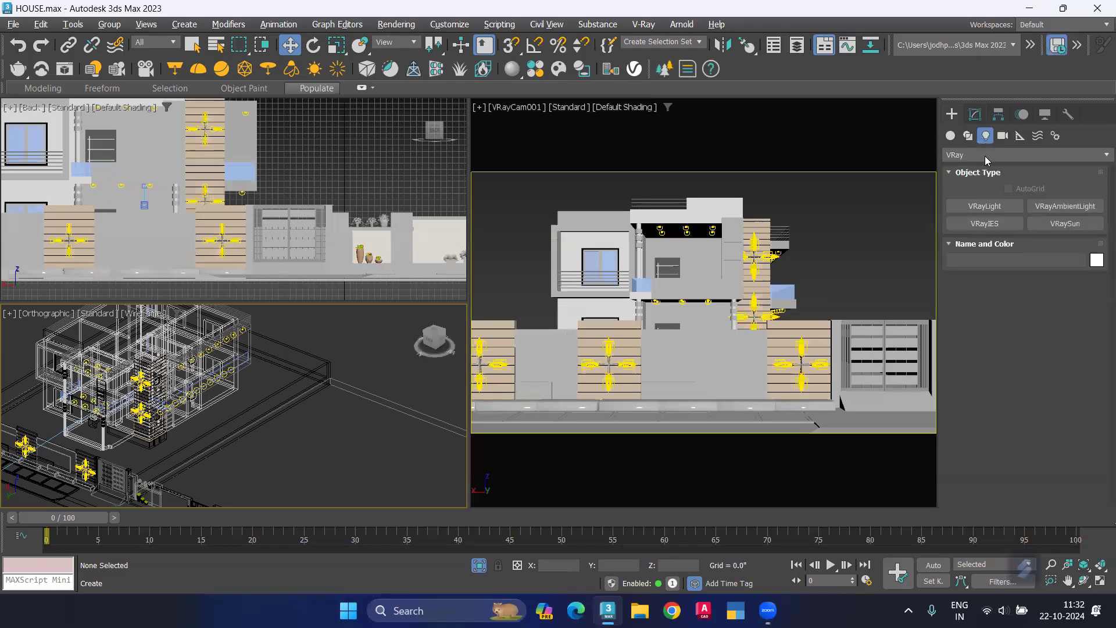
pyautogui.click(966, 155)
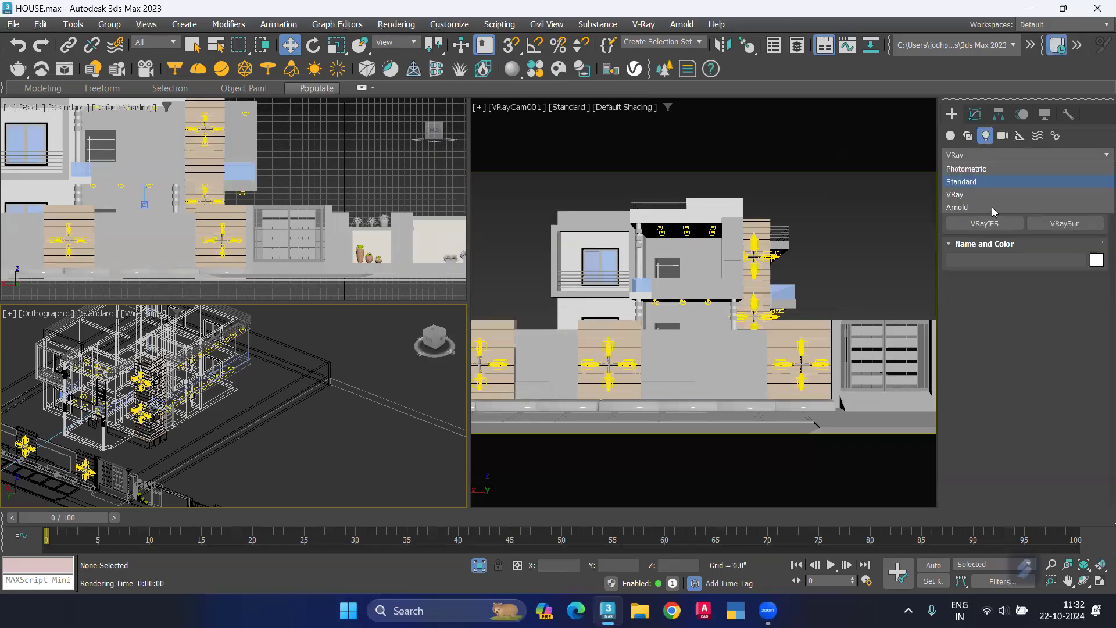
pyautogui.click(964, 197)
pyautogui.click(991, 206)
pyautogui.click(1072, 294)
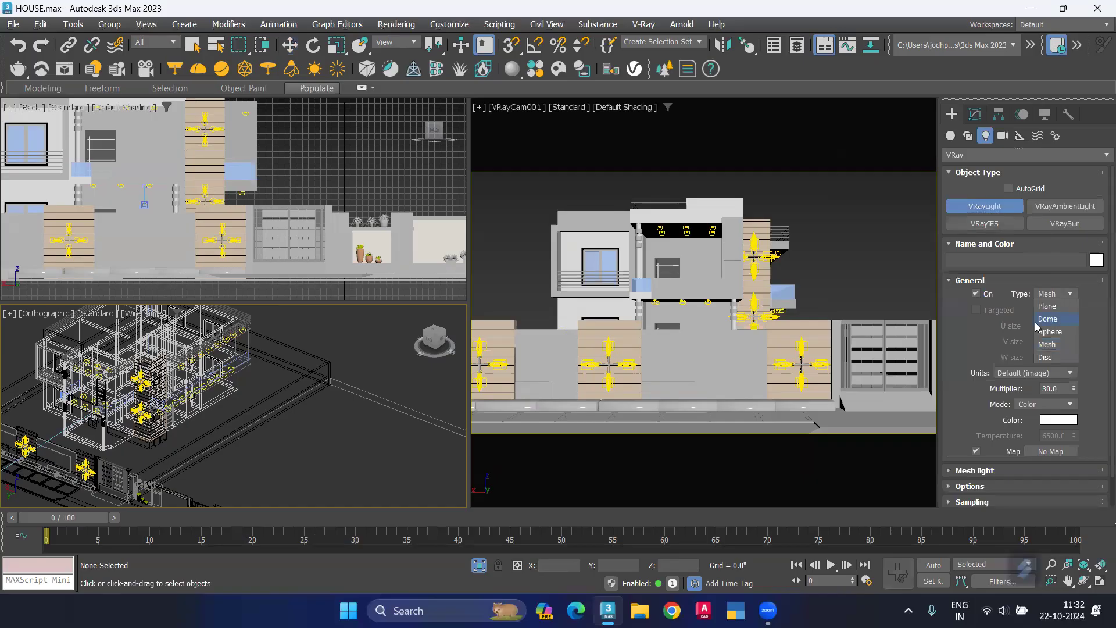
pyautogui.click(1046, 323)
pyautogui.click(276, 448)
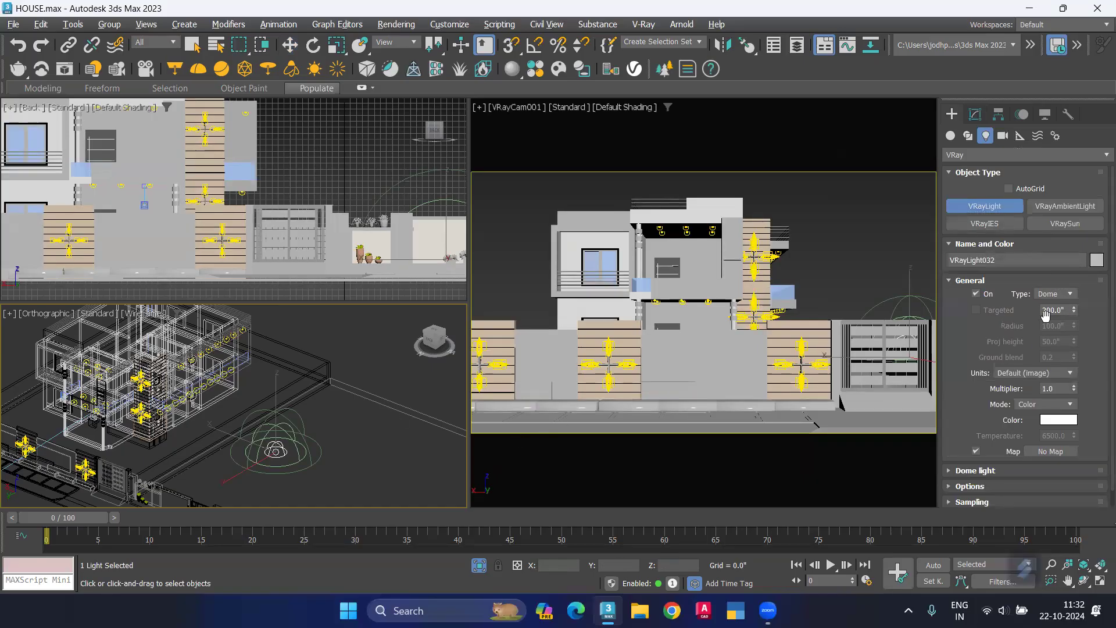
# Step: Set the dome light's multiplier to 30 and map it with the bitmap symmetrical_garden_02_4k.exr from the Downloads folder
pyautogui.doubleClick(1052, 389)
pyautogui.click(1061, 453)
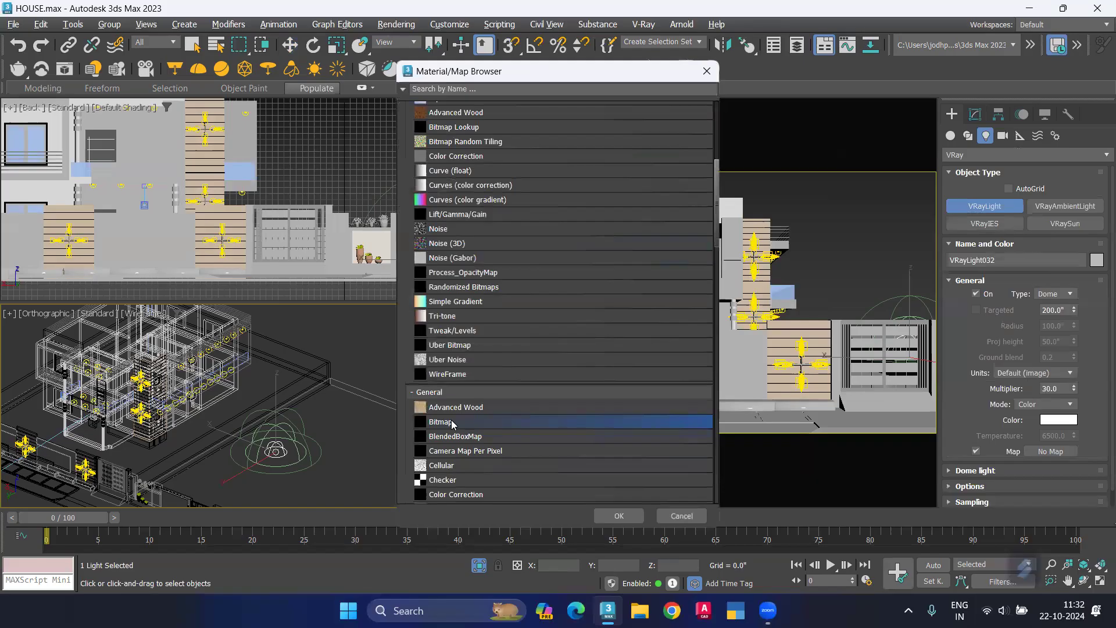
pyautogui.click(615, 515)
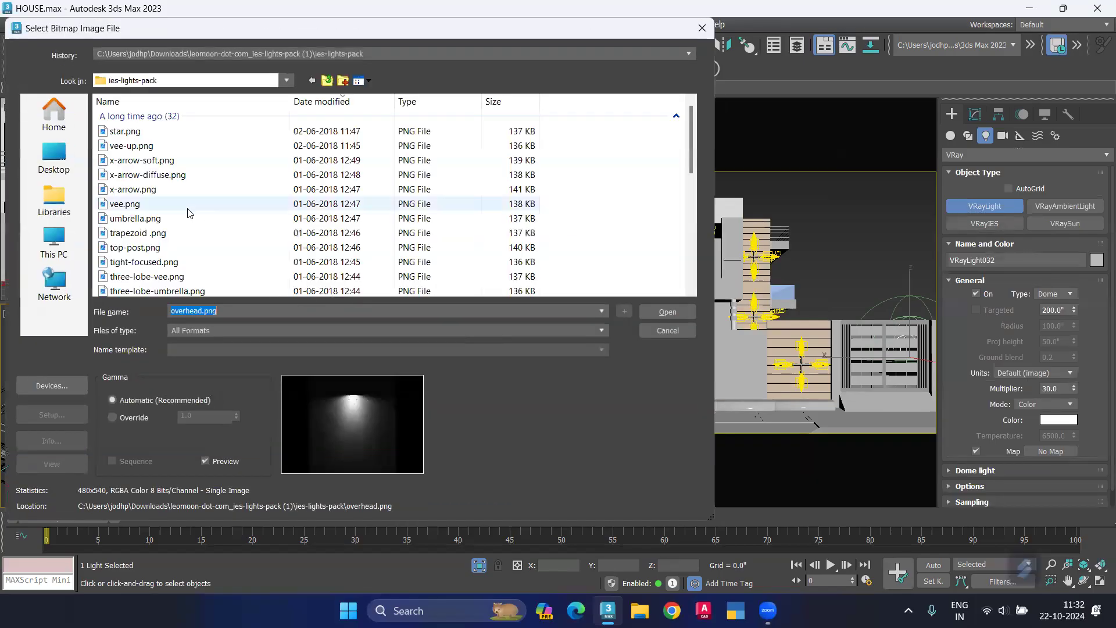
pyautogui.scroll(-5, 188, 213)
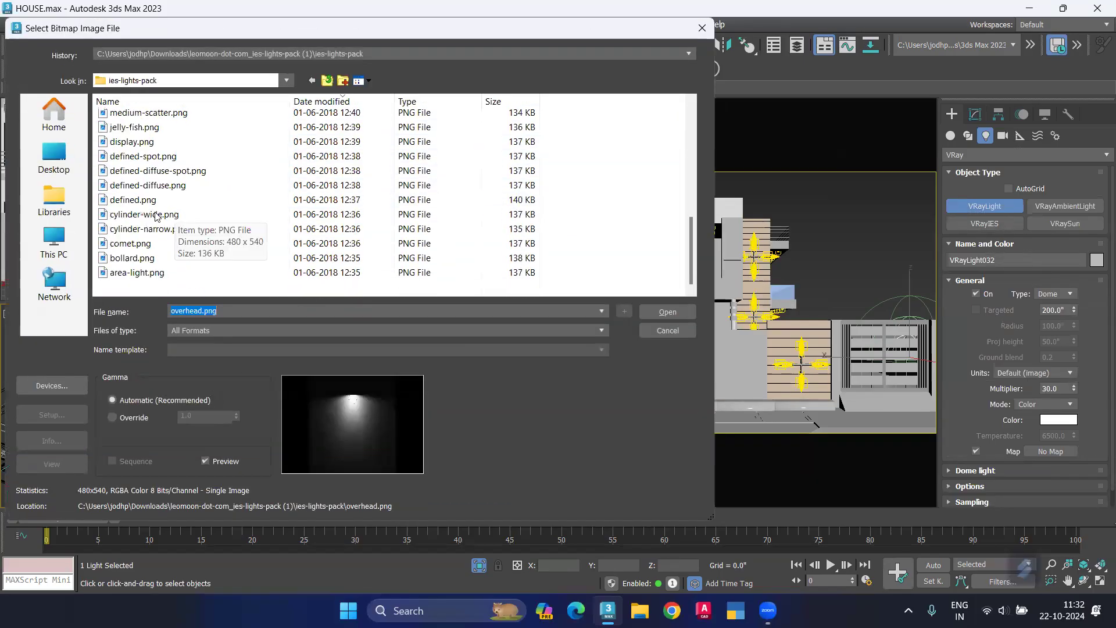
pyautogui.click(192, 80)
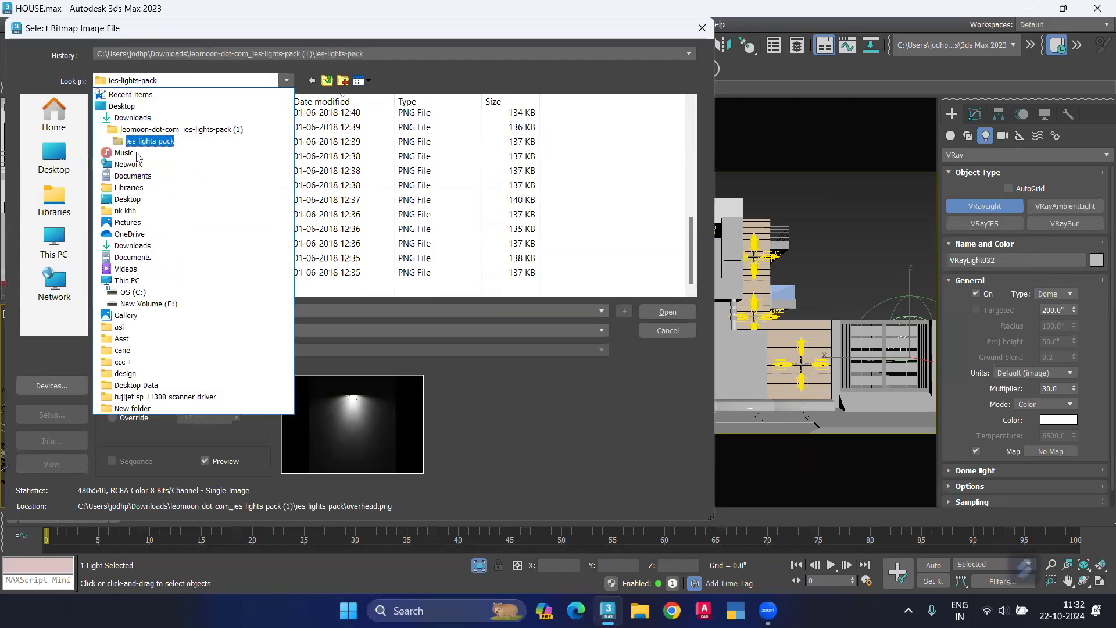
pyautogui.click(131, 117)
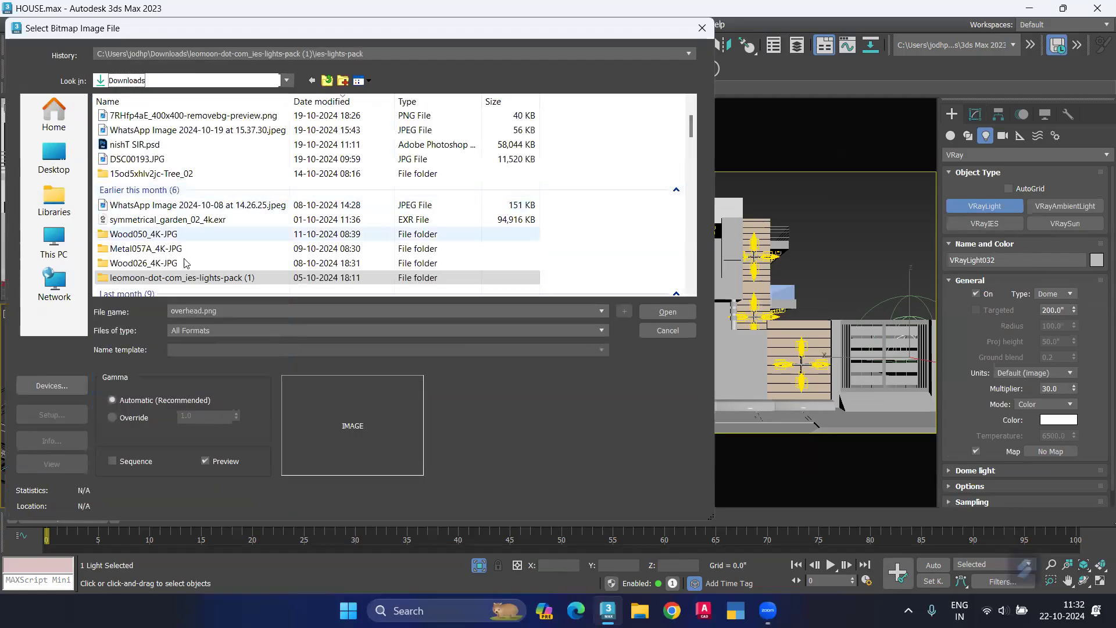
pyautogui.scroll(-1, 192, 244)
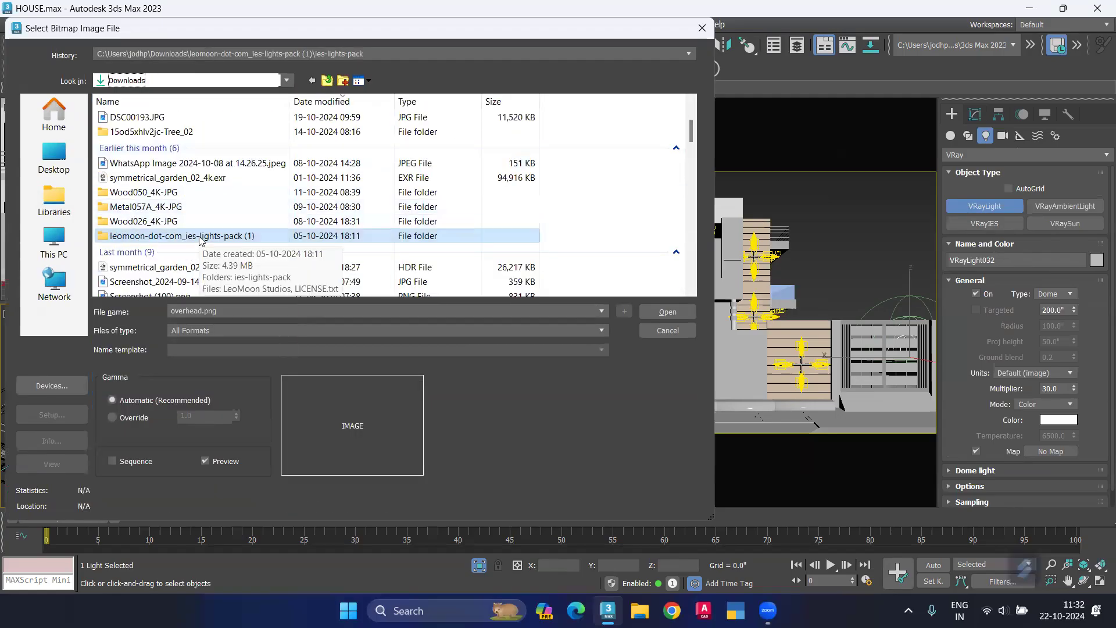
pyautogui.click(178, 182)
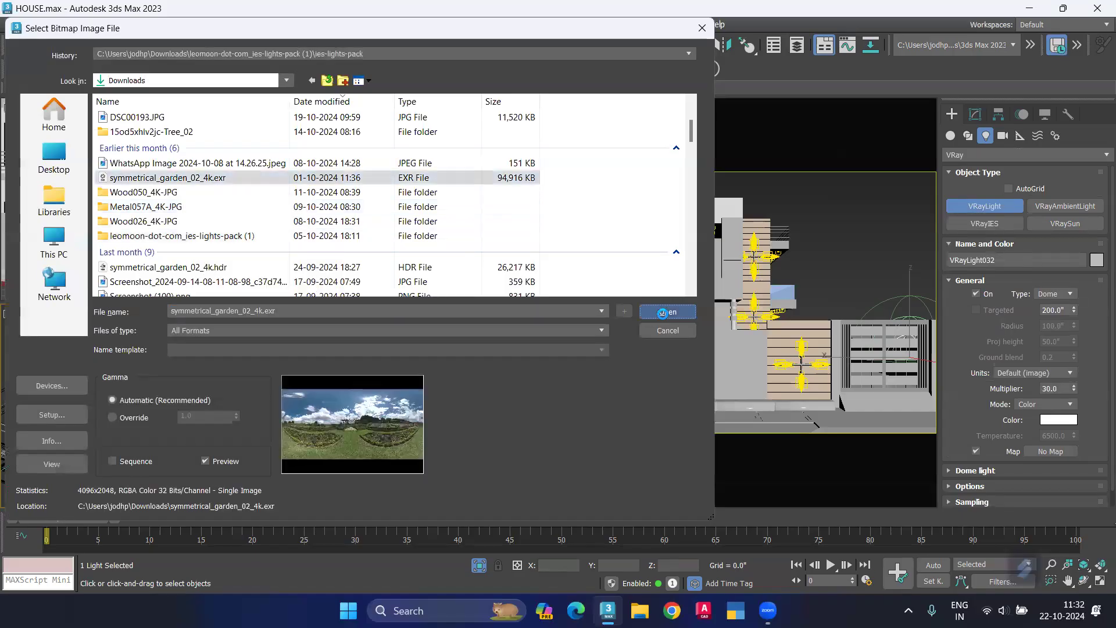
pyautogui.click(661, 311)
pyautogui.click(457, 383)
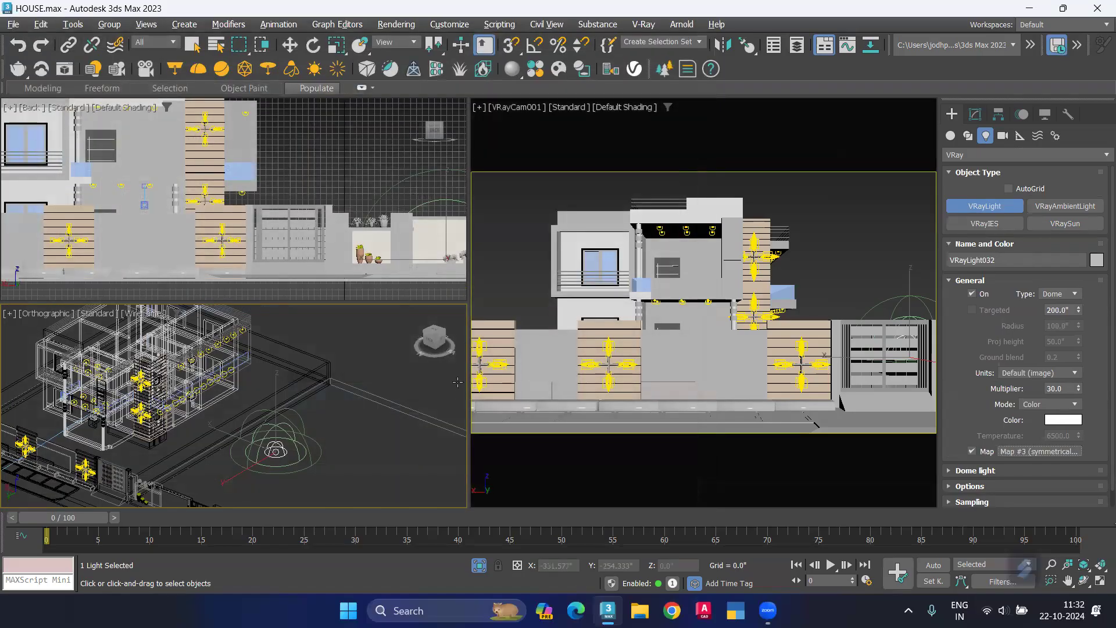
# Step: Test-render the VRayCam001 view with the mapped dome light and stop the render partway
pyautogui.click(525, 274)
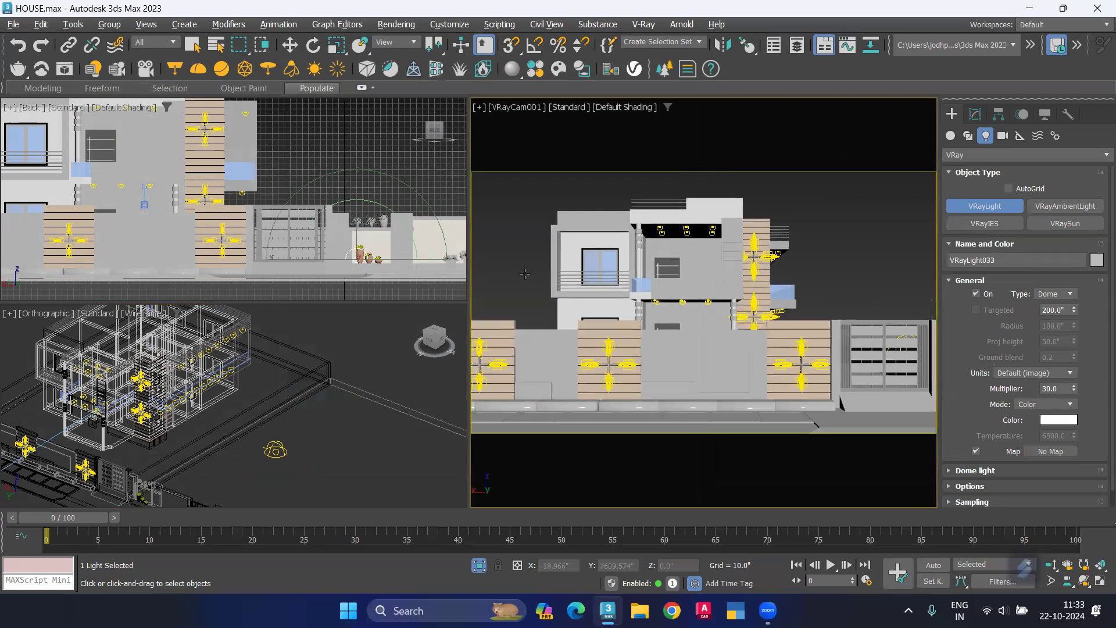
pyautogui.hotkey('shift', 'q')
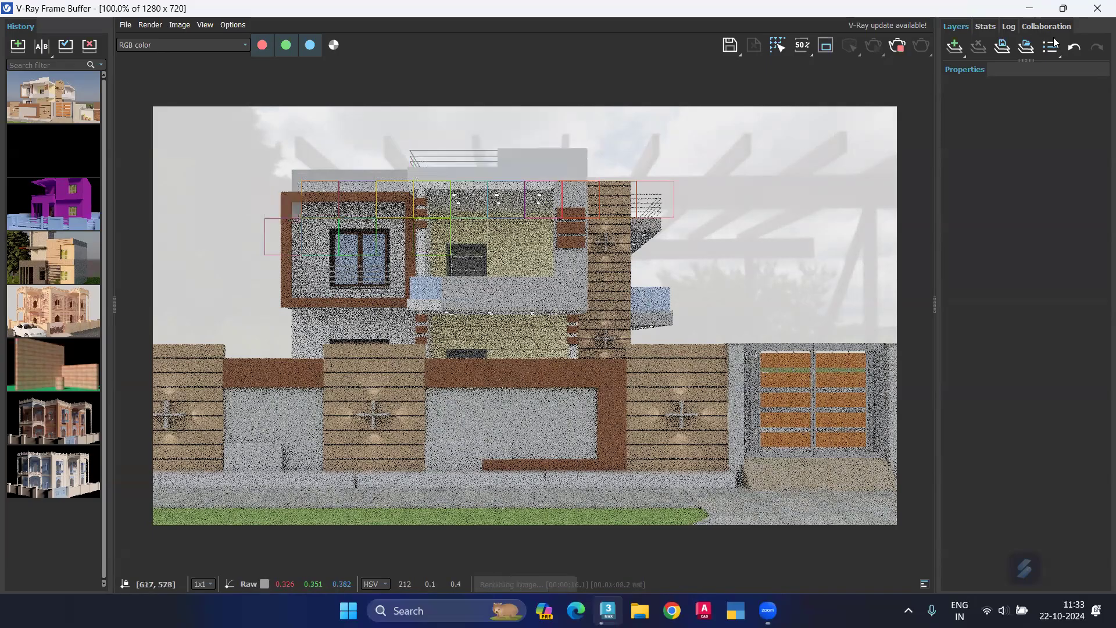
pyautogui.press('Escape')
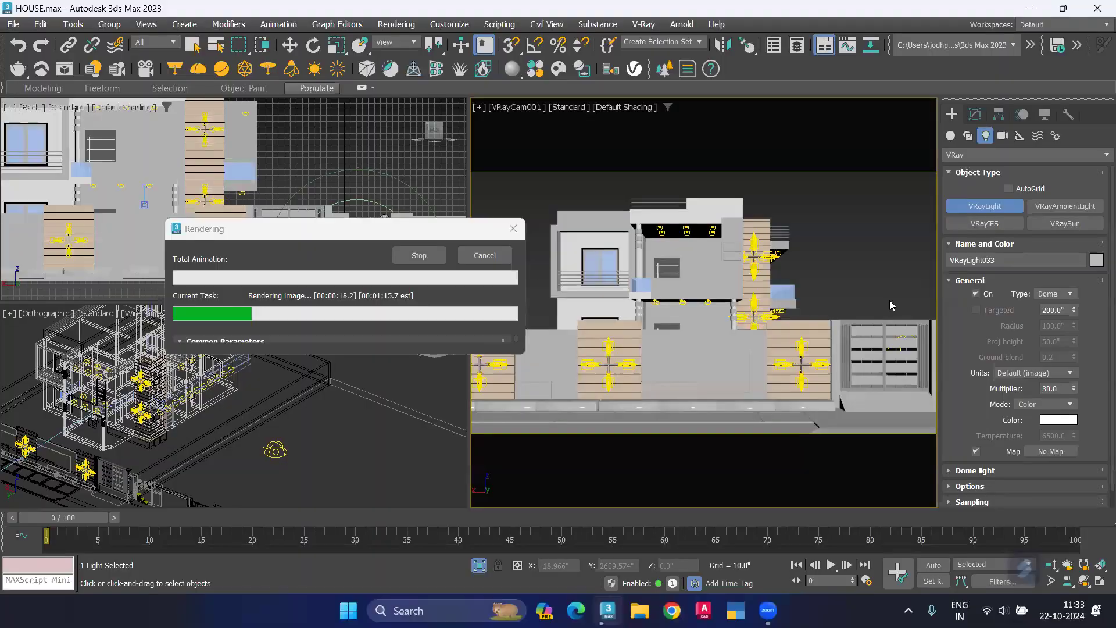
pyautogui.click(511, 230)
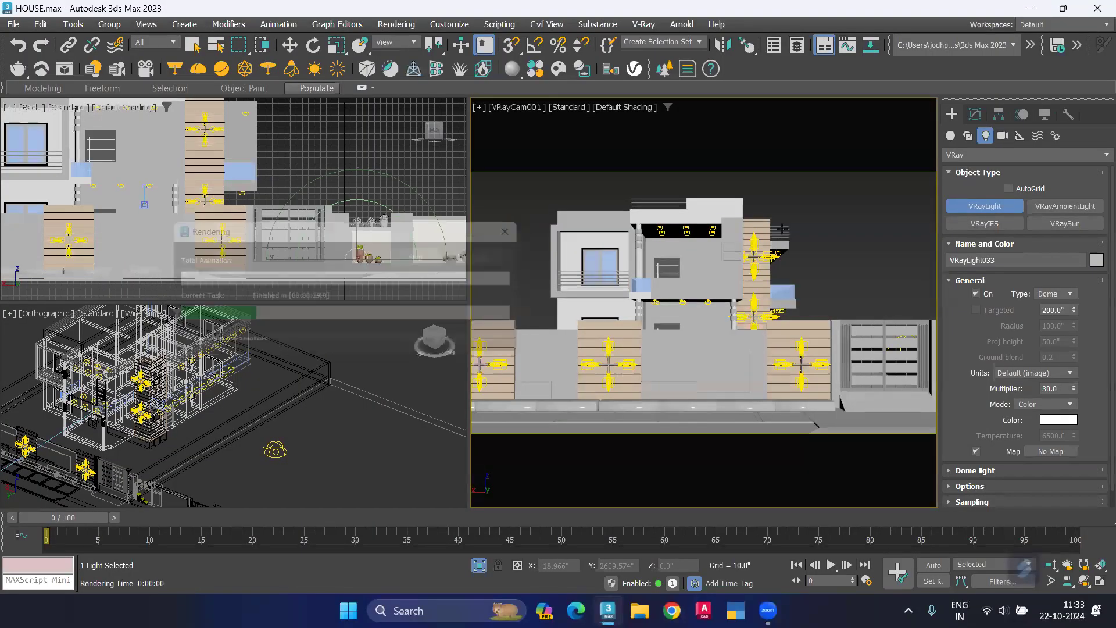
# Step: Start an interactive render in a windowed frame buffer and move the window clear of the orthographic view
pyautogui.hotkey('shift', 'q')
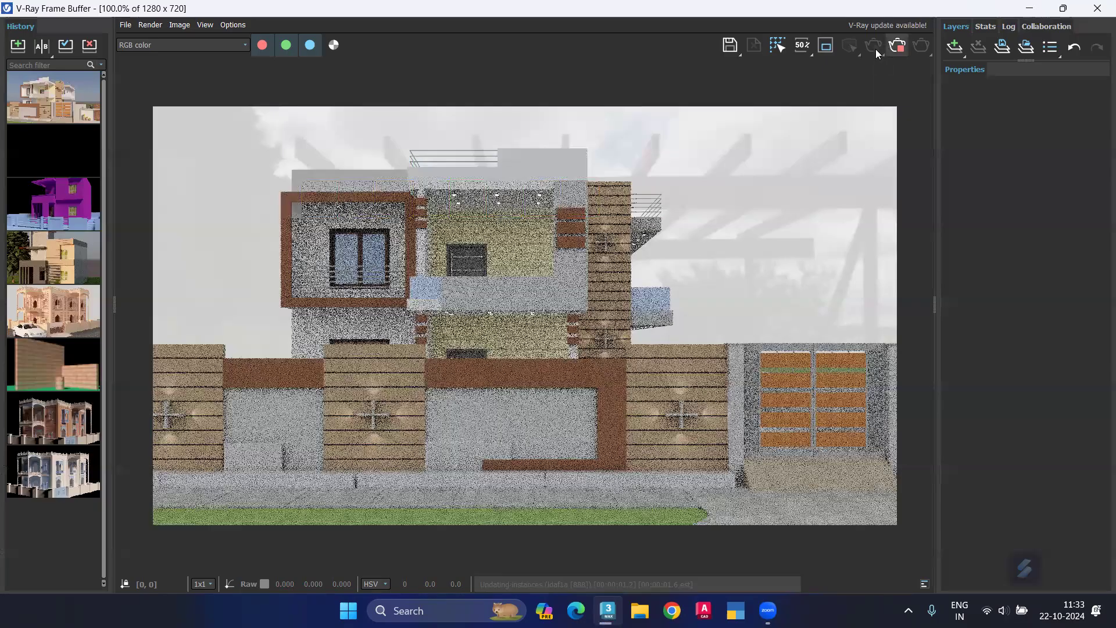
pyautogui.click(1063, 8)
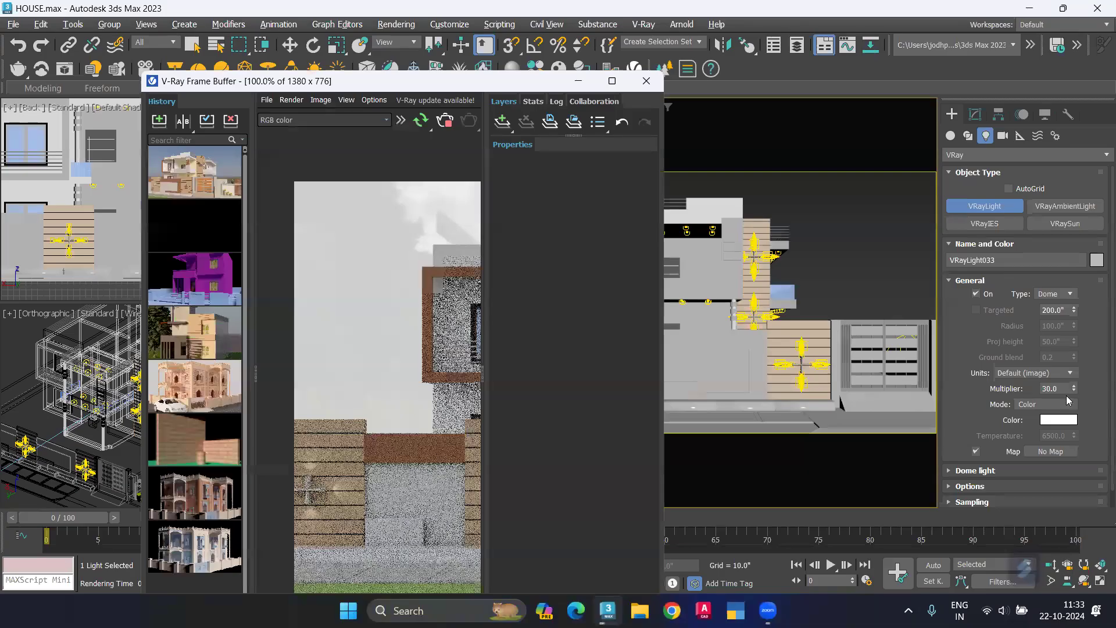
pyautogui.moveTo(1064, 389); pyautogui.dragTo(969, 372)
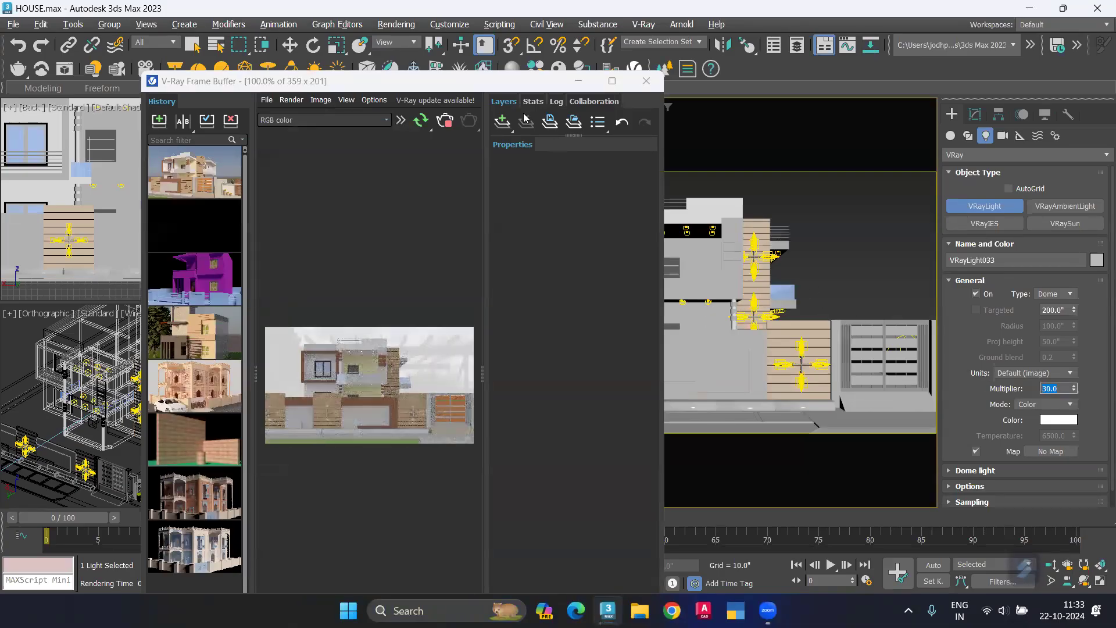
pyautogui.moveTo(487, 82); pyautogui.dragTo(693, 45)
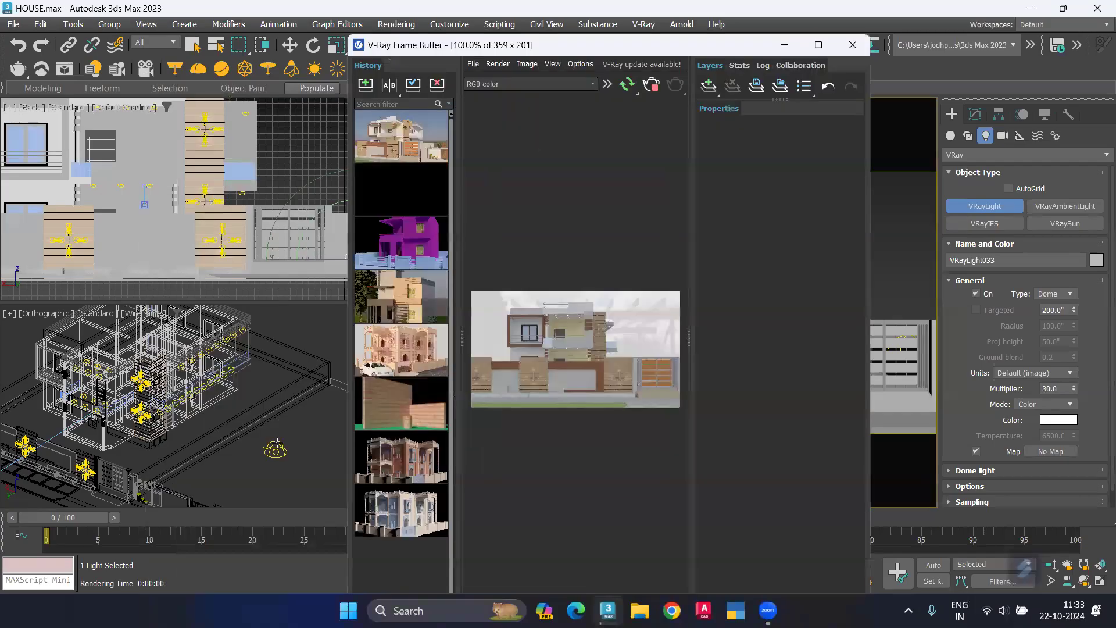
# Step: Select the dome light in the orthographic view and raise it slightly above the ground beside the house
pyautogui.click(277, 437)
pyautogui.hotkey('ctrl', 'z')
pyautogui.press('w')
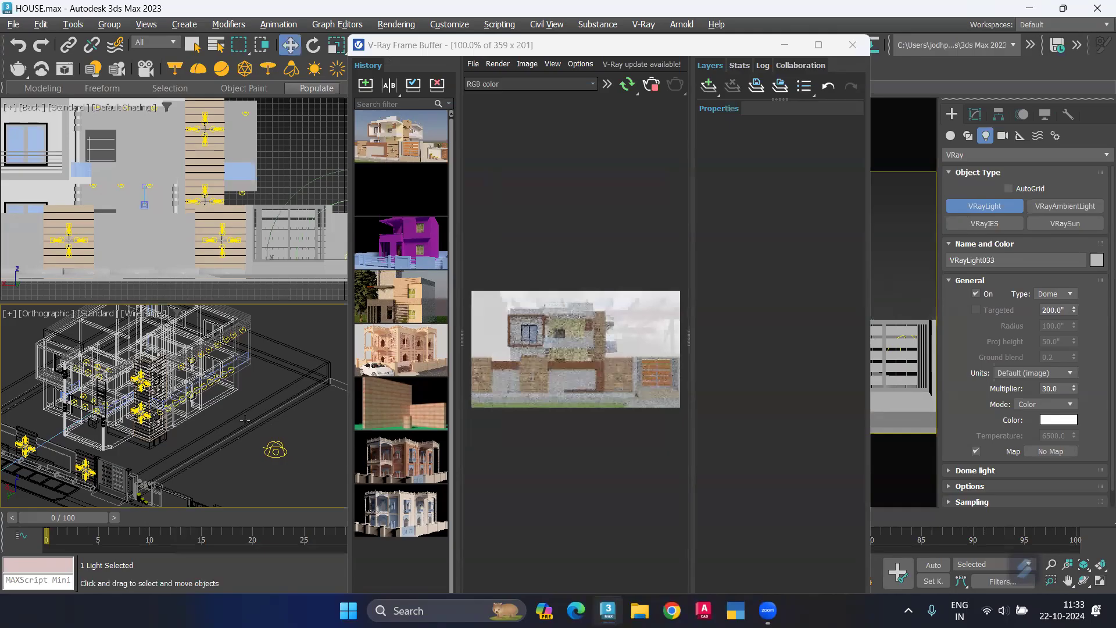
pyautogui.click(274, 448)
pyautogui.moveTo(276, 393); pyautogui.dragTo(278, 381)
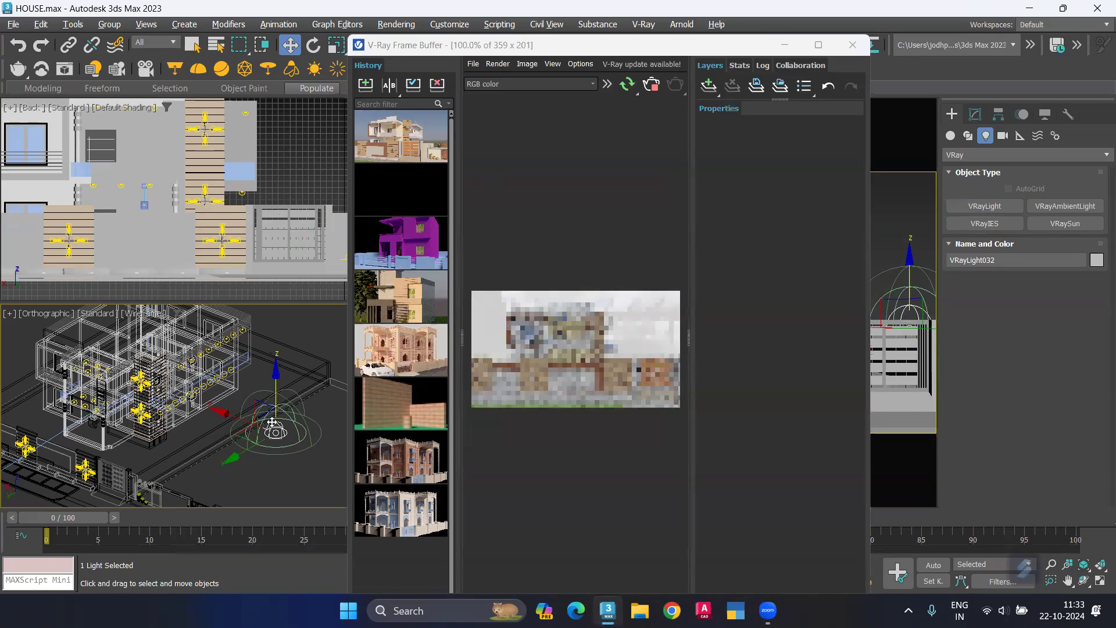
pyautogui.scroll(2, 277, 438)
pyautogui.scroll(5, 277, 438)
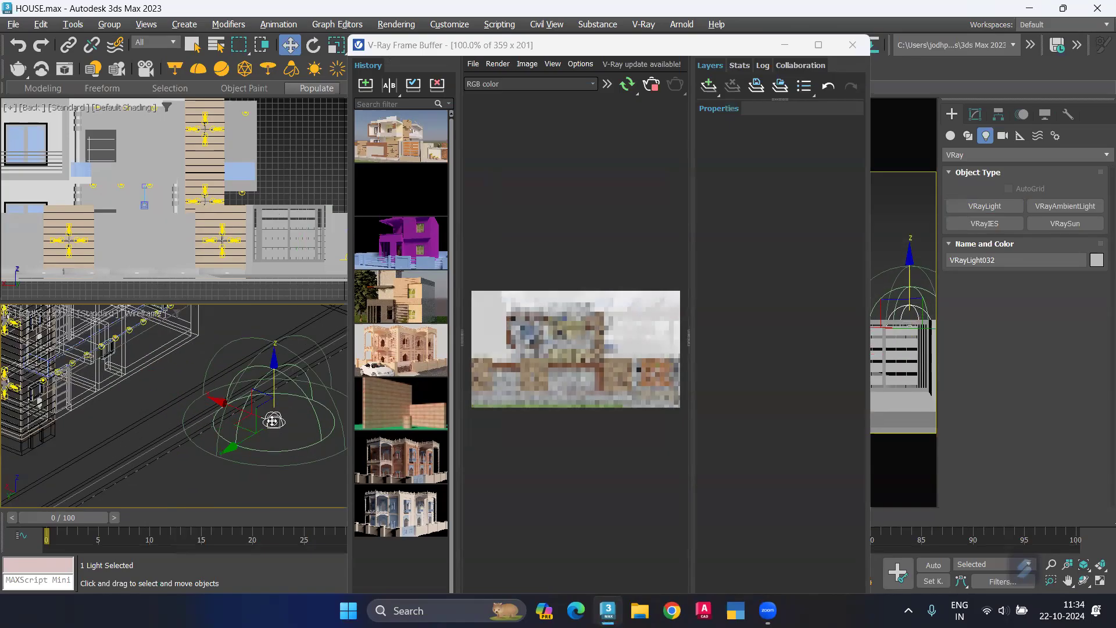
pyautogui.moveTo(275, 409); pyautogui.dragTo(280, 414)
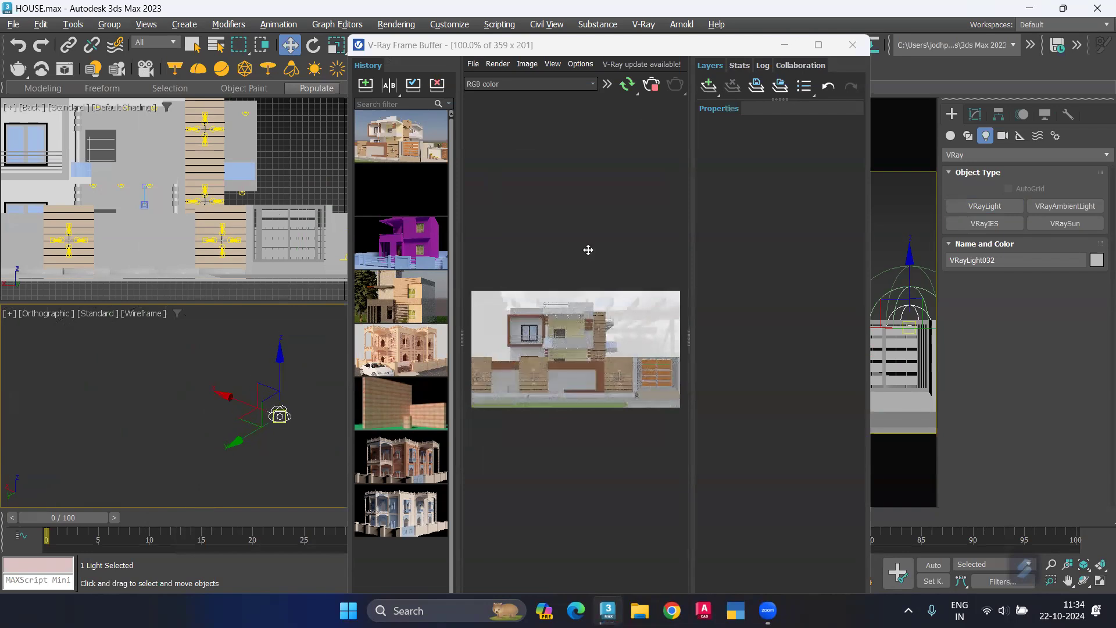
# Step: Set the selected dome light's multiplier to 15 in Default (image) units
pyautogui.click(974, 114)
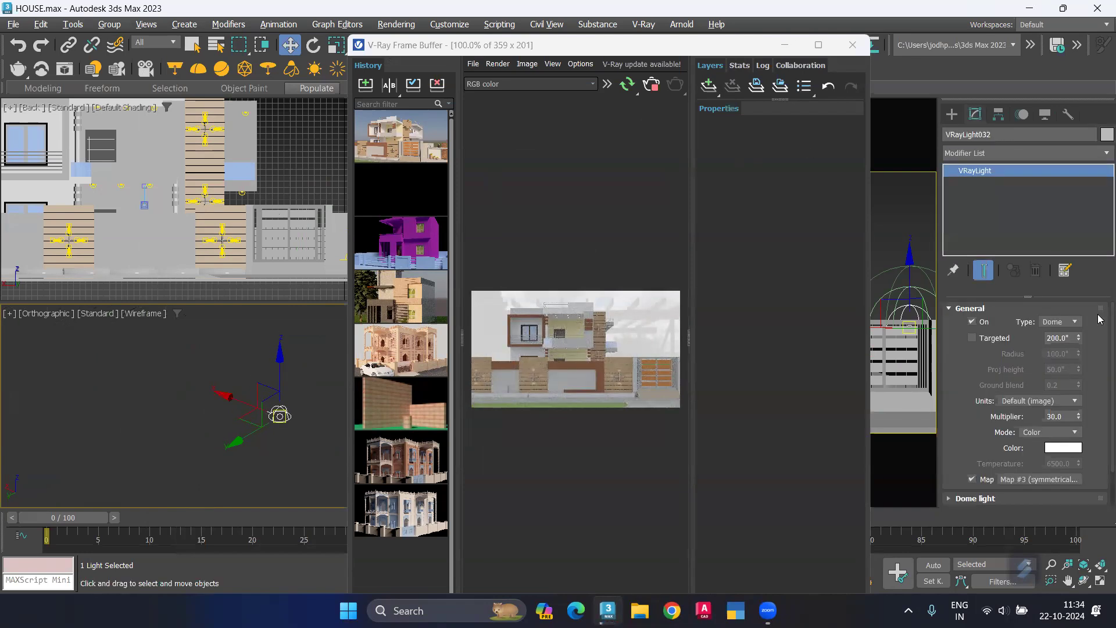
pyautogui.click(1041, 400)
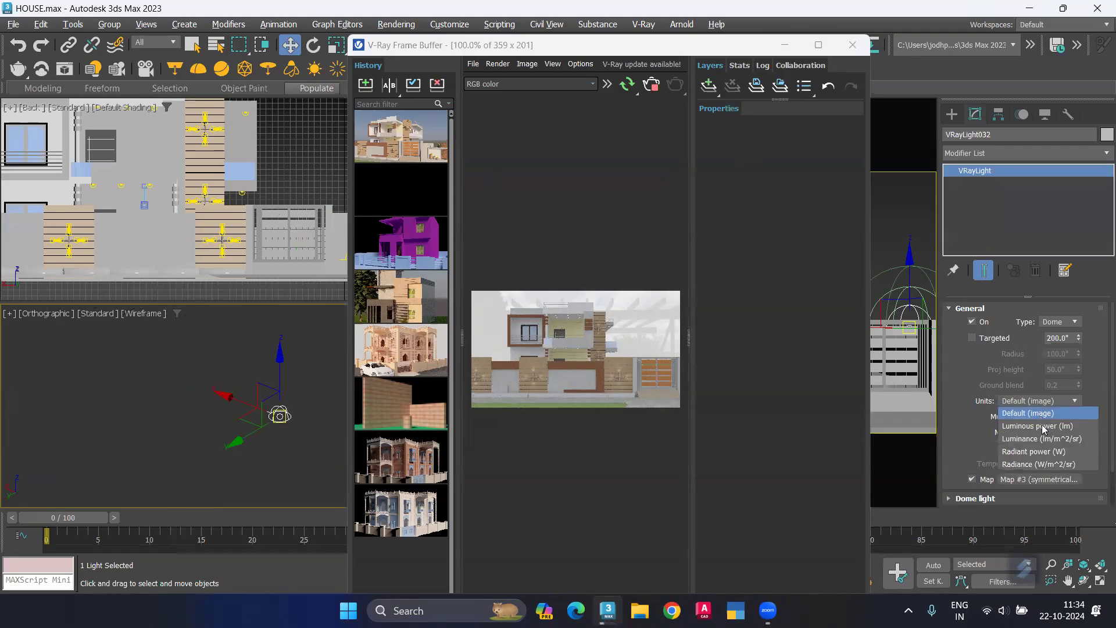
pyautogui.click(1041, 426)
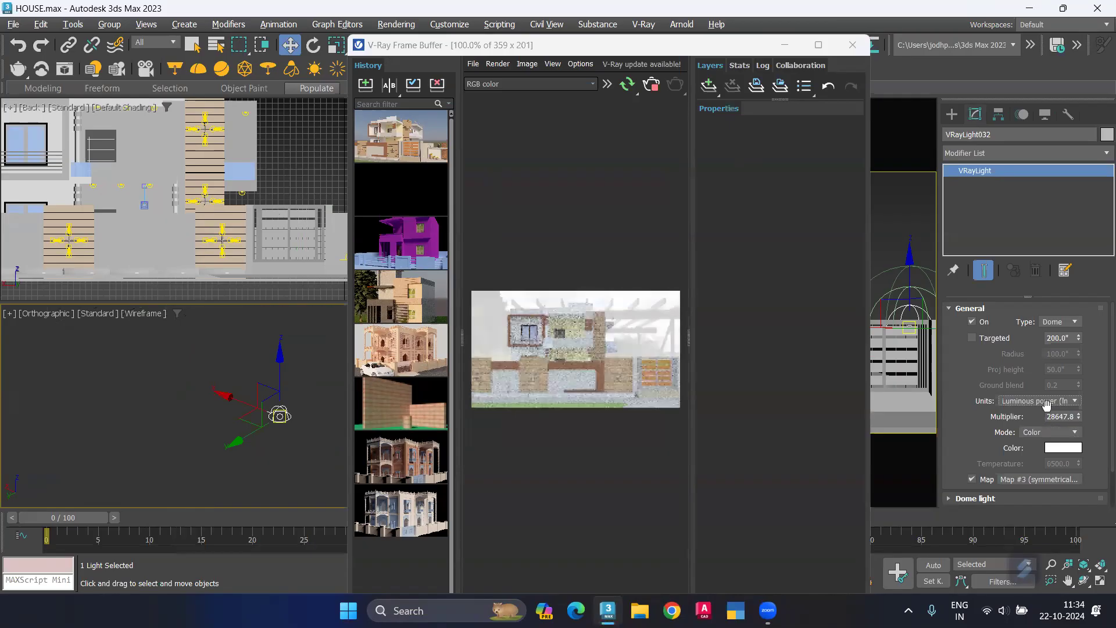
pyautogui.click(1039, 418)
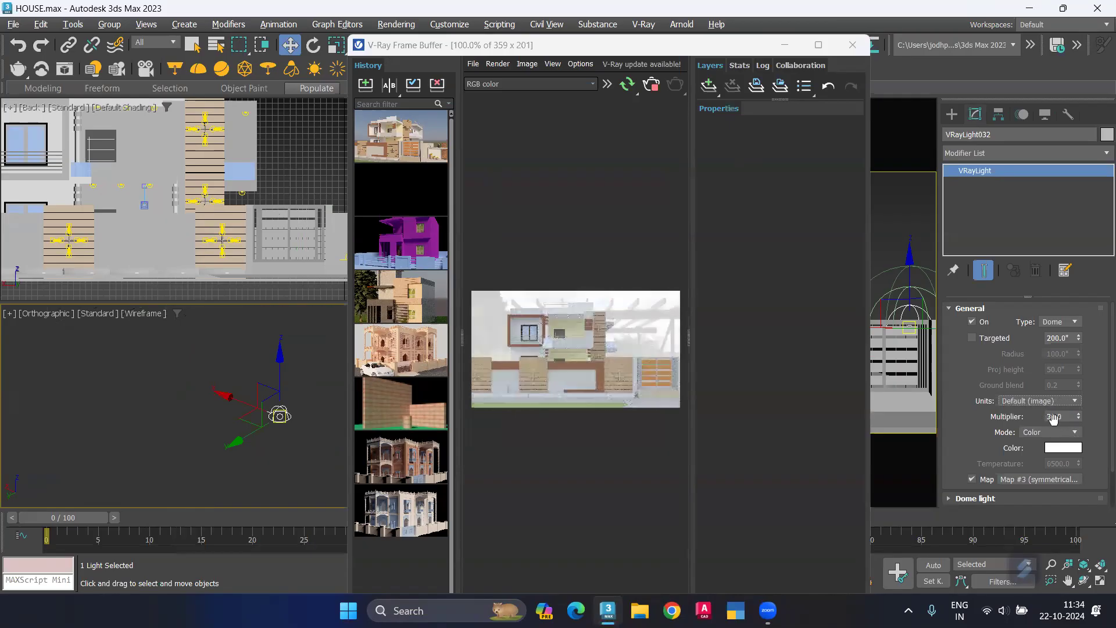
pyautogui.press('Tab')
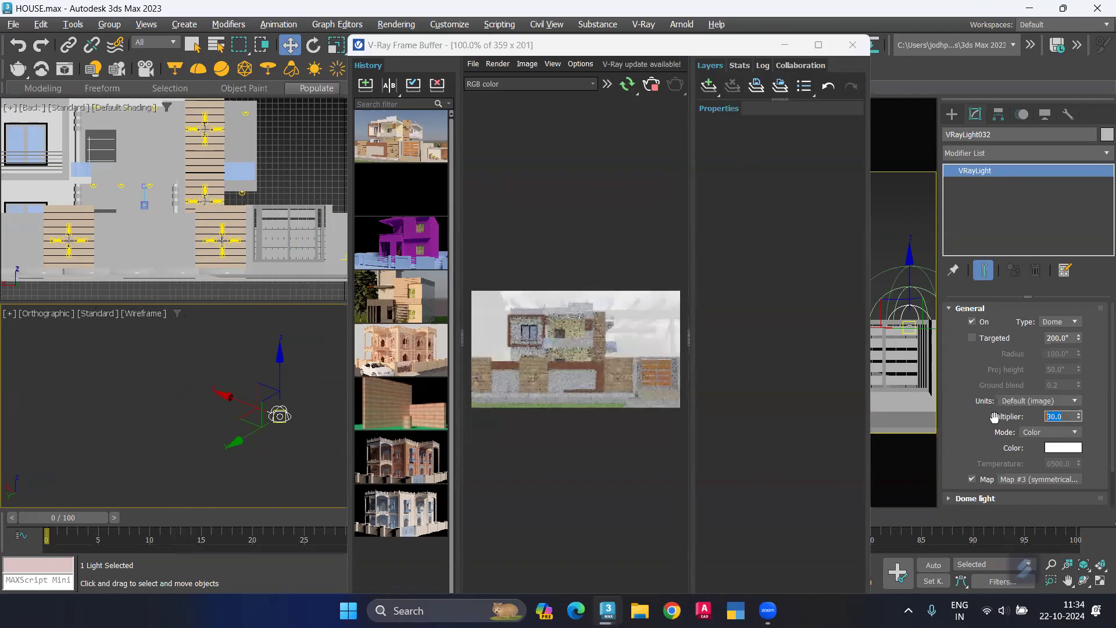
pyautogui.write('15')
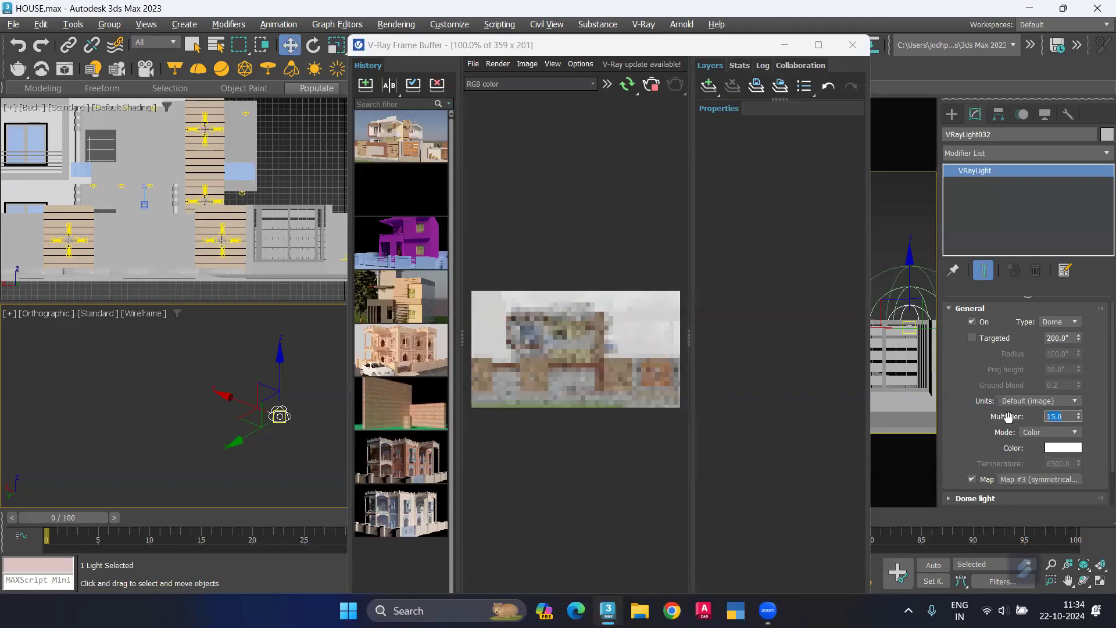
pyautogui.press('Return')
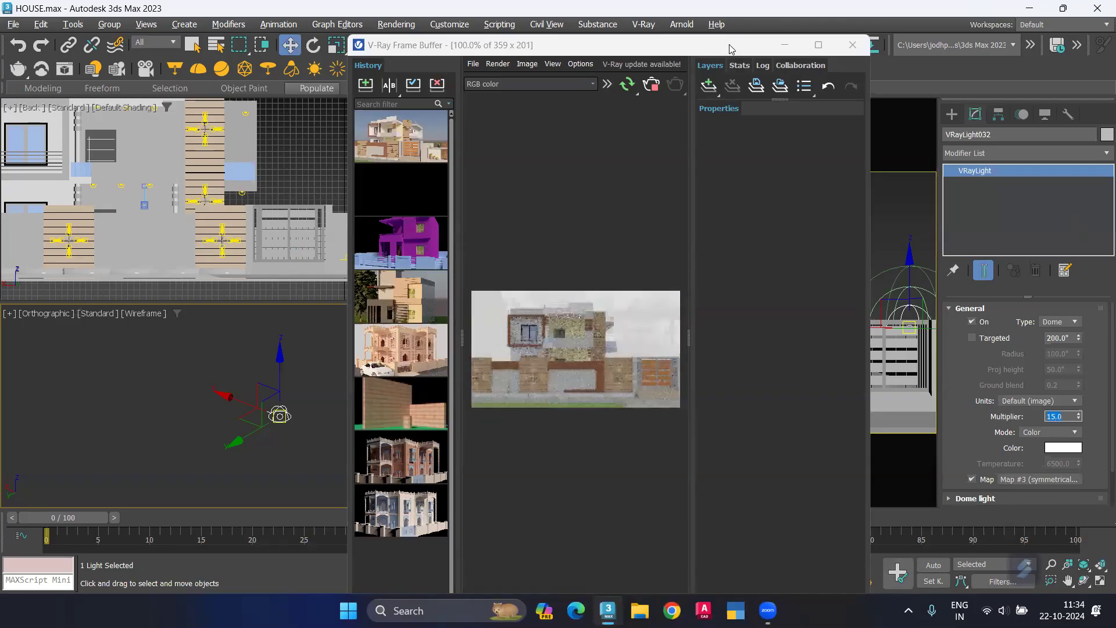
# Step: Minimise the frame buffer and enable auto exposure in the V-Ray camera settings of Render Setup
pyautogui.moveTo(545, 44); pyautogui.dragTo(560, 109)
pyautogui.click(800, 110)
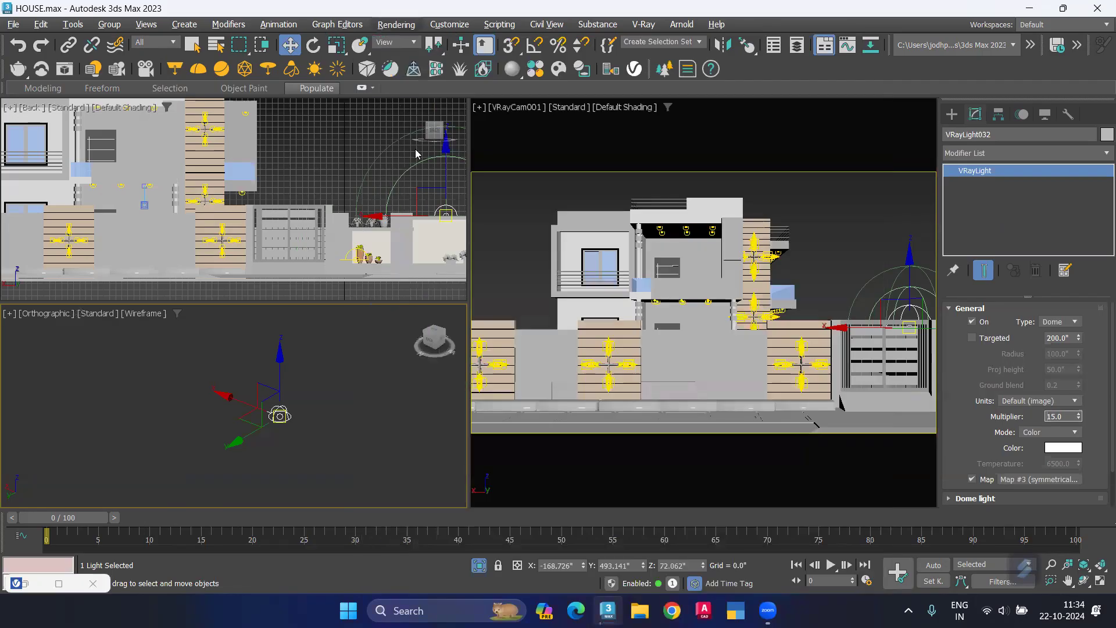
pyautogui.click(436, 104)
pyautogui.click(589, 167)
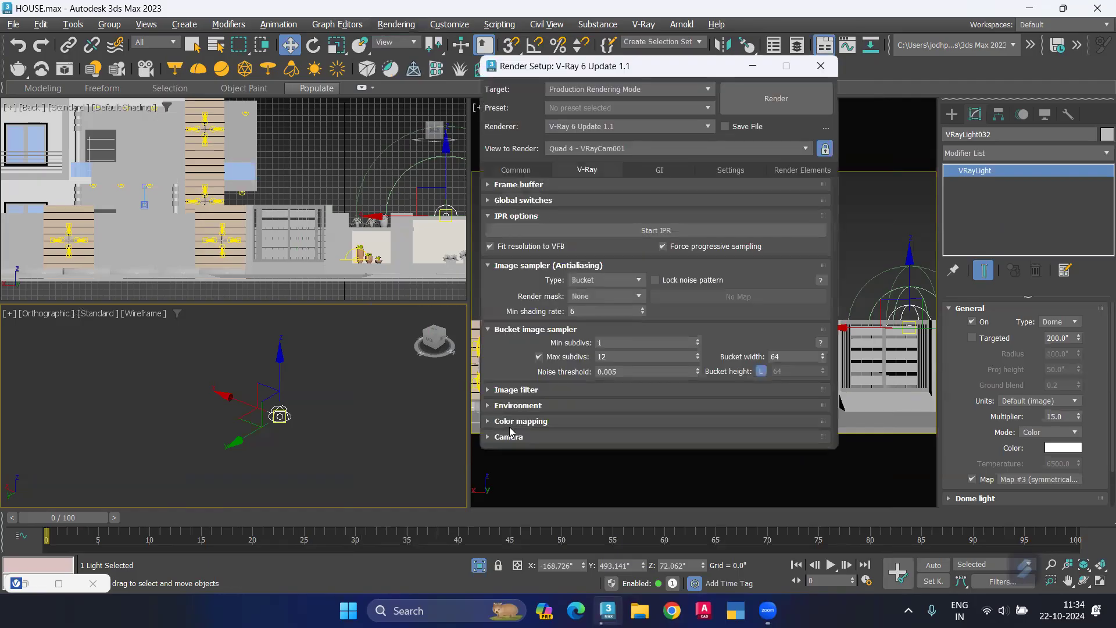
pyautogui.click(510, 437)
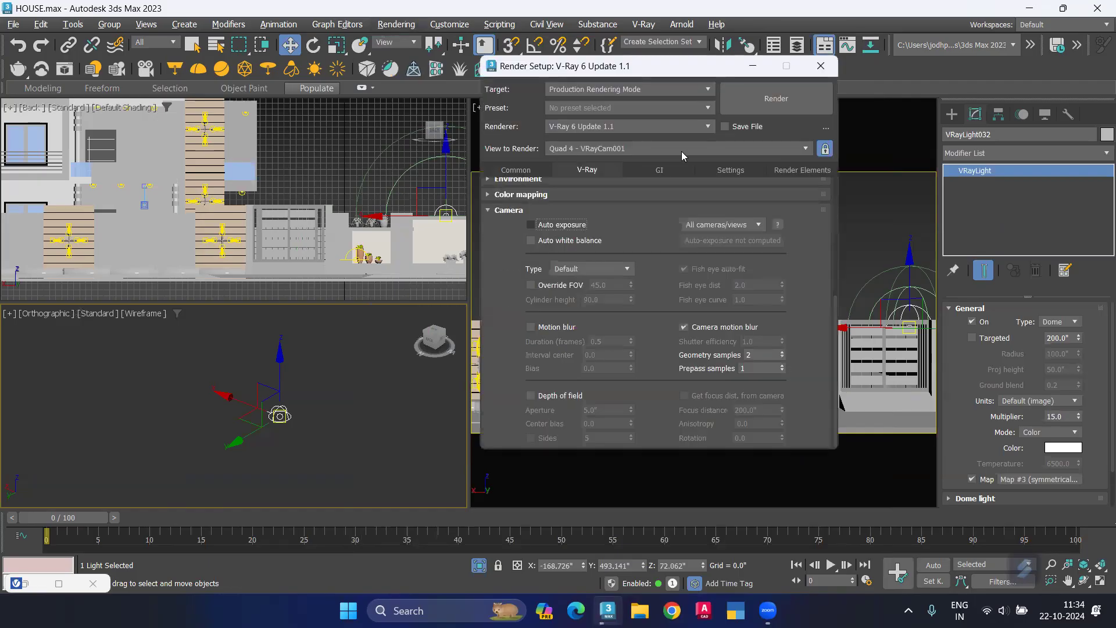
pyautogui.click(531, 224)
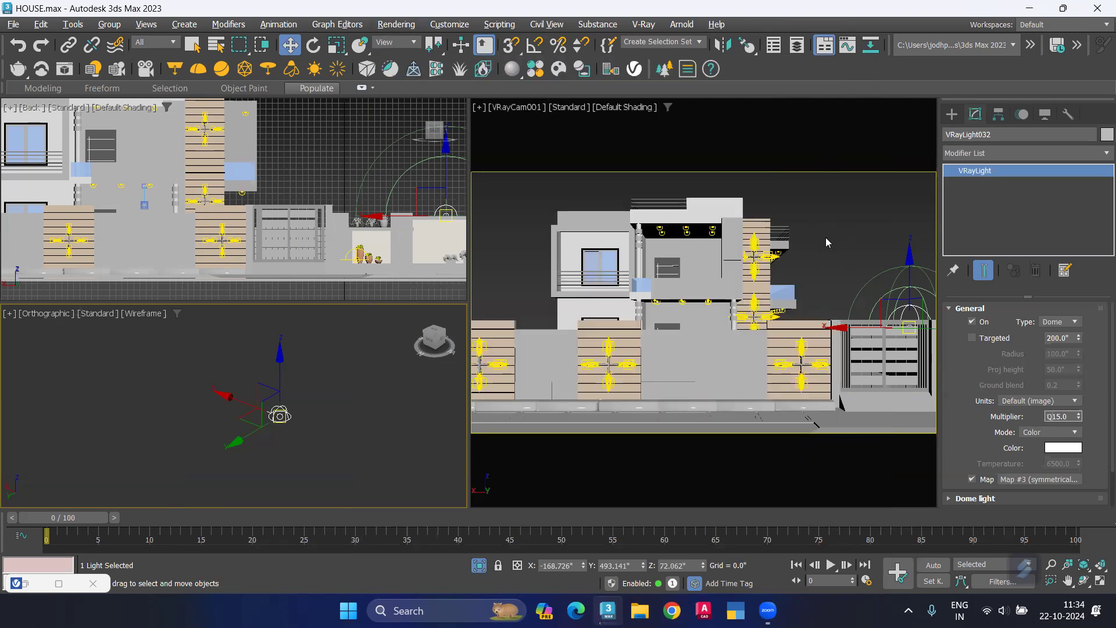
# Step: Render the VRayCam001 view with auto exposure, stop the render and start interactive rendering instead
pyautogui.click(776, 468)
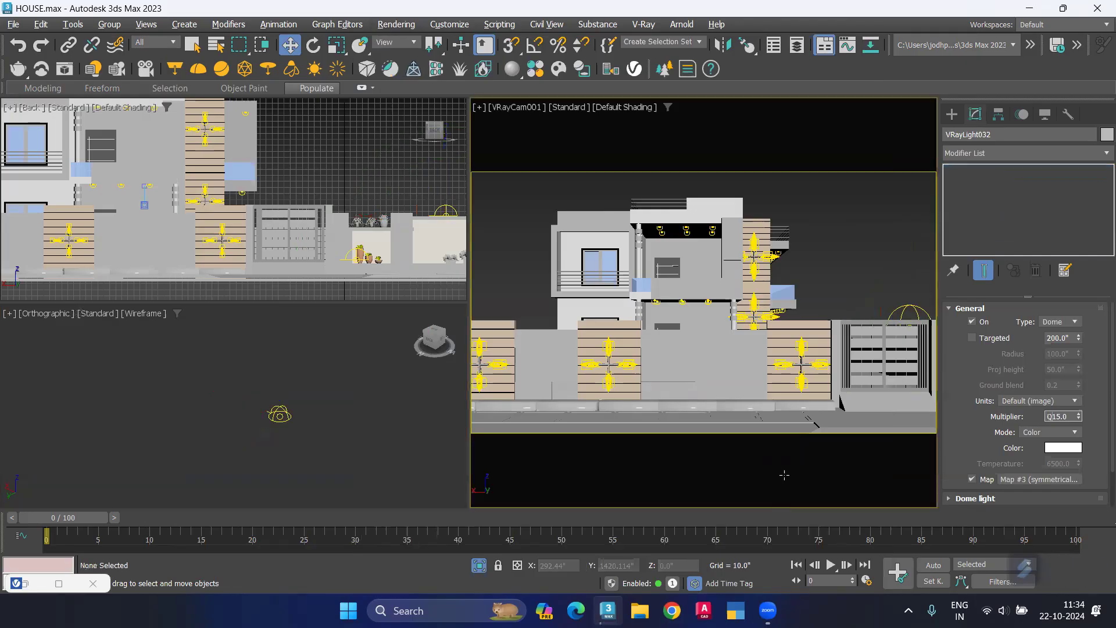
pyautogui.hotkey('shift', 'q')
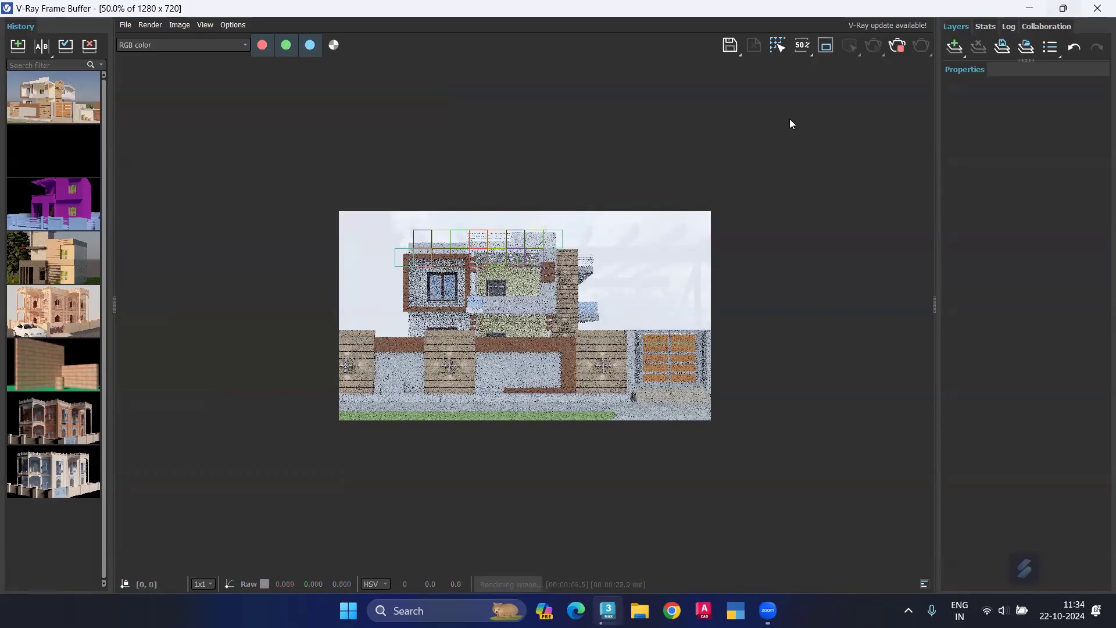
pyautogui.click(668, 151)
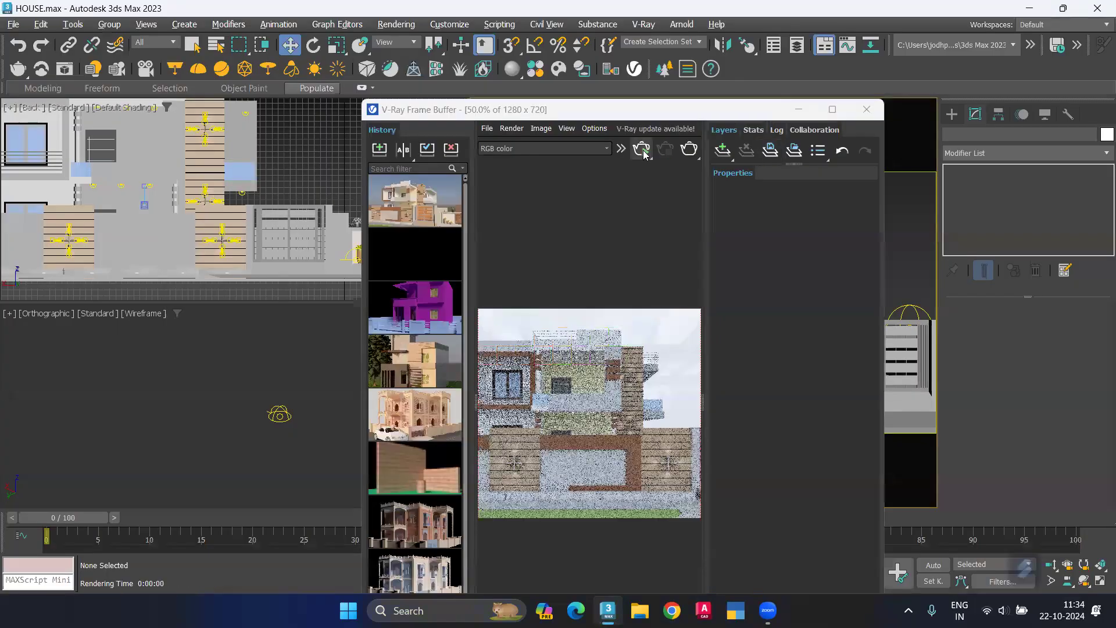
pyautogui.click(644, 154)
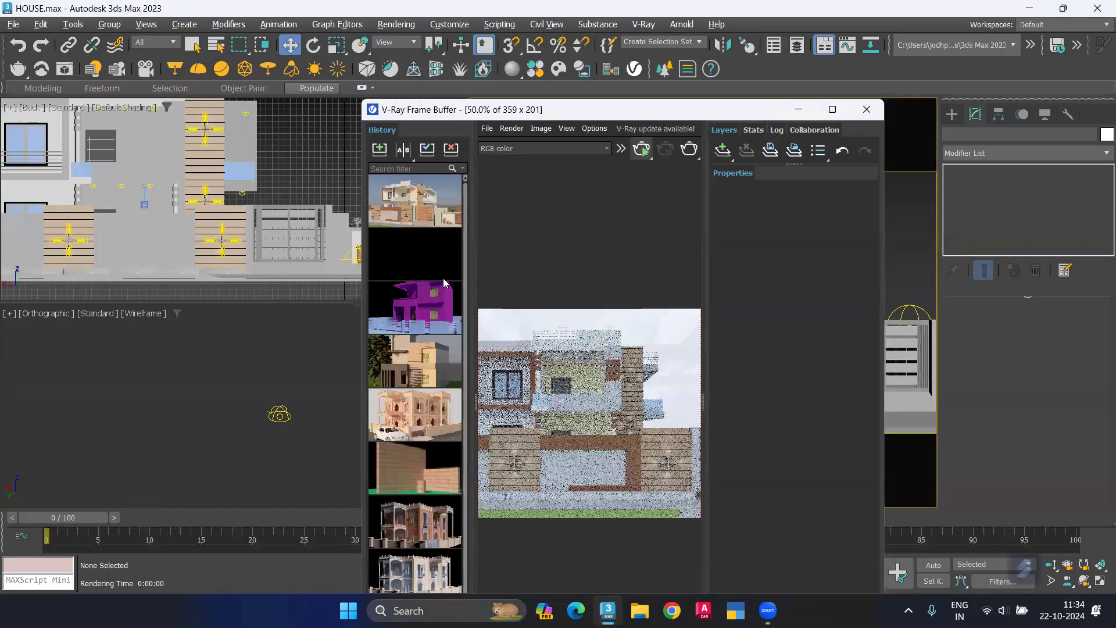
# Step: Delete the dome light in the orthographic view and move the frame buffer clear of the viewports
pyautogui.click(230, 385)
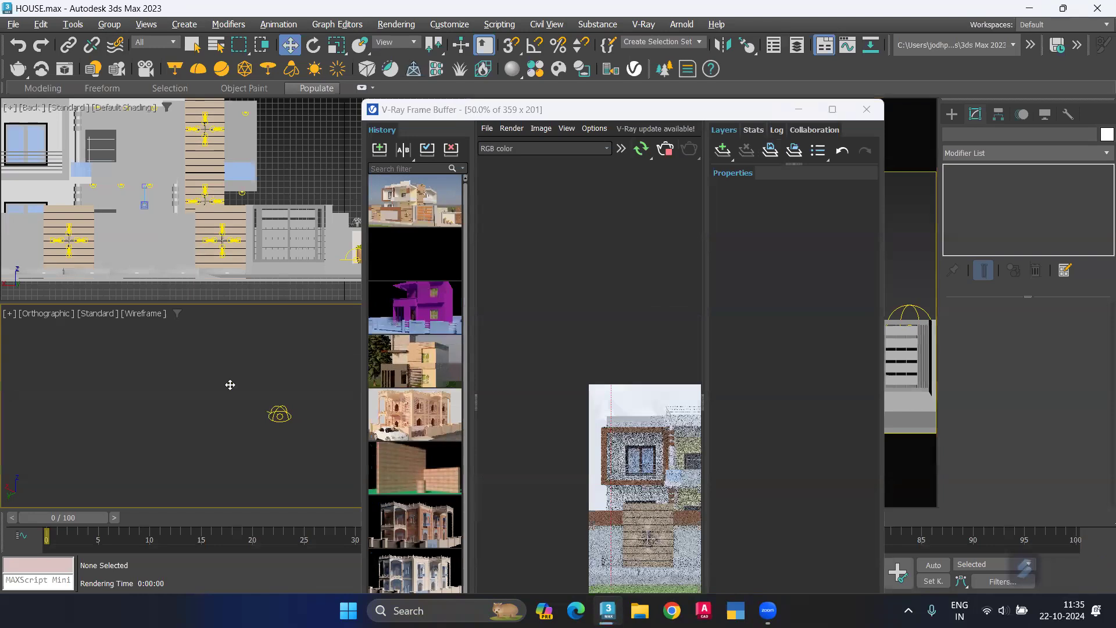
pyautogui.click(229, 383)
pyautogui.press('Delete')
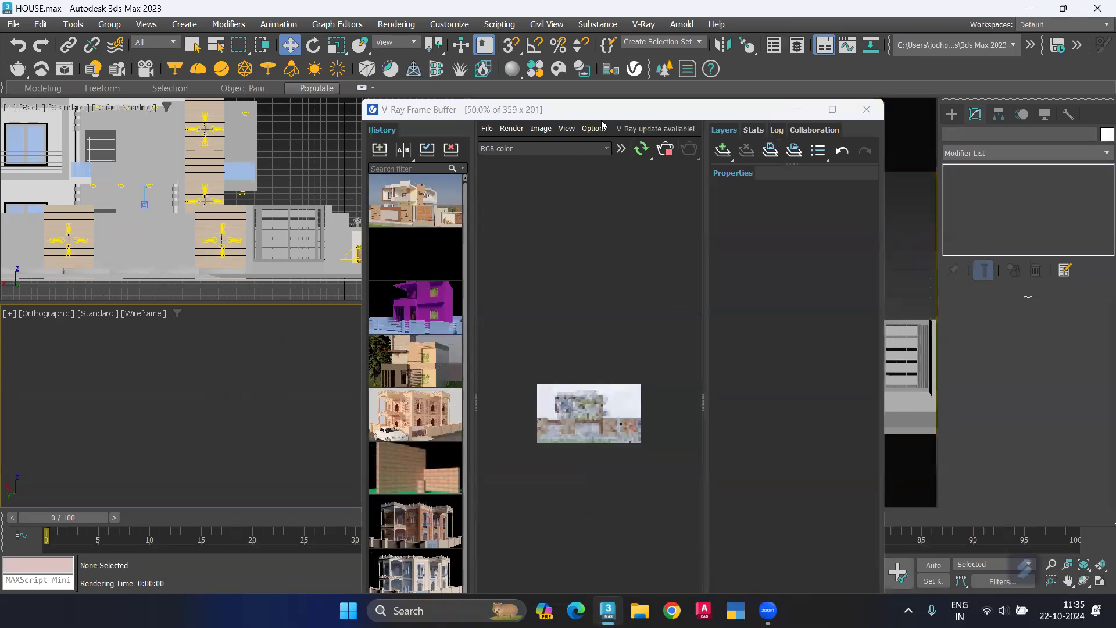
pyautogui.click(610, 114)
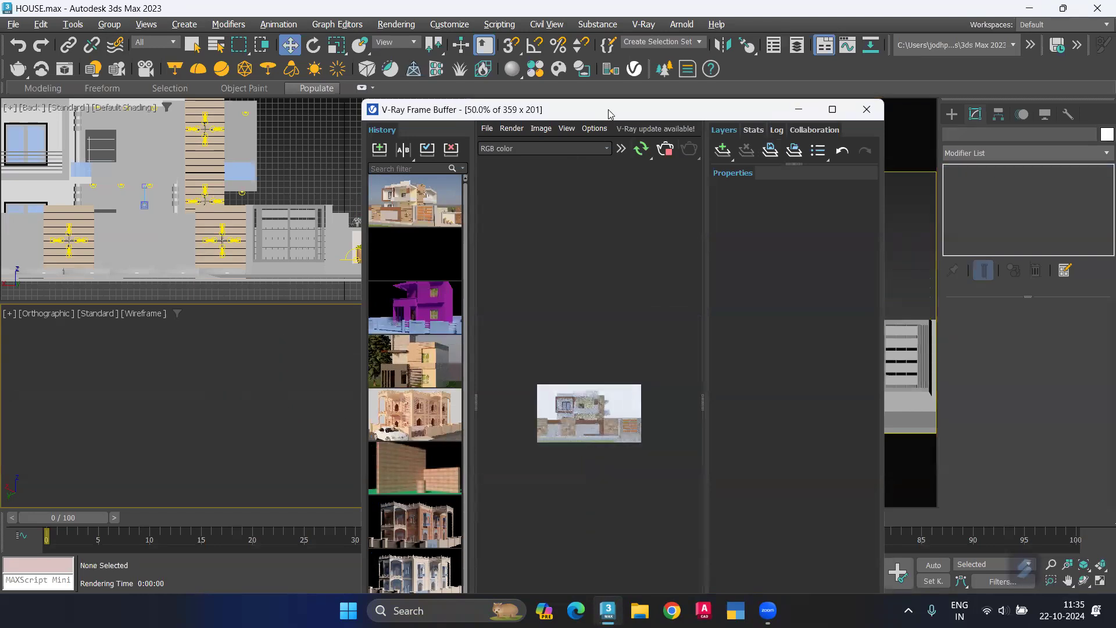
pyautogui.moveTo(608, 114); pyautogui.dragTo(790, 116)
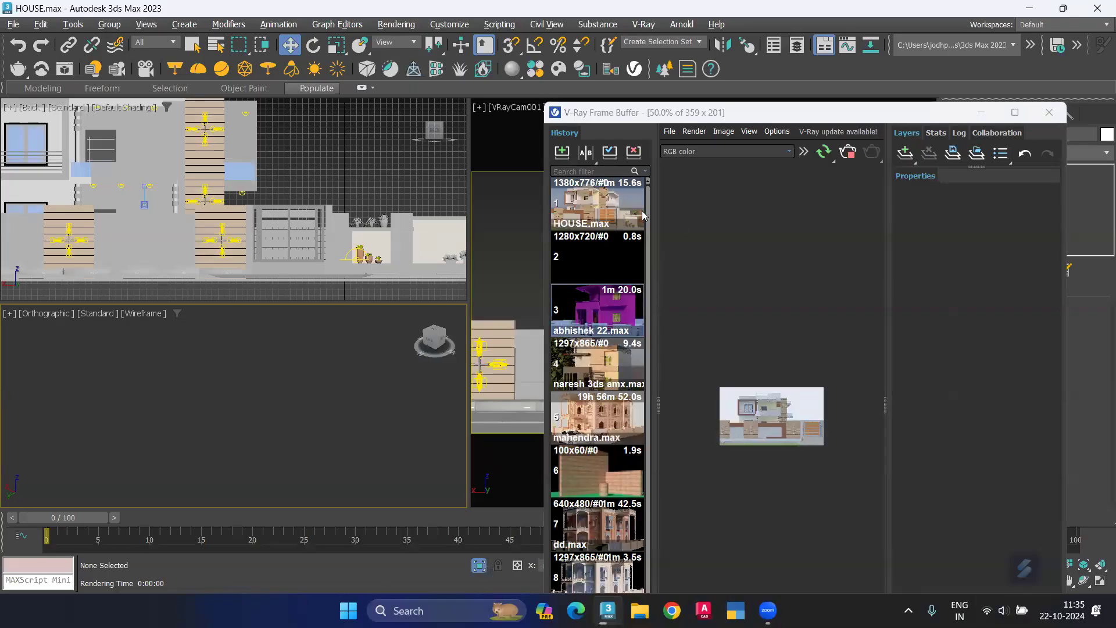
# Step: Turn on the VRaySky environment map for the background in the environment settings
pyautogui.press('8')
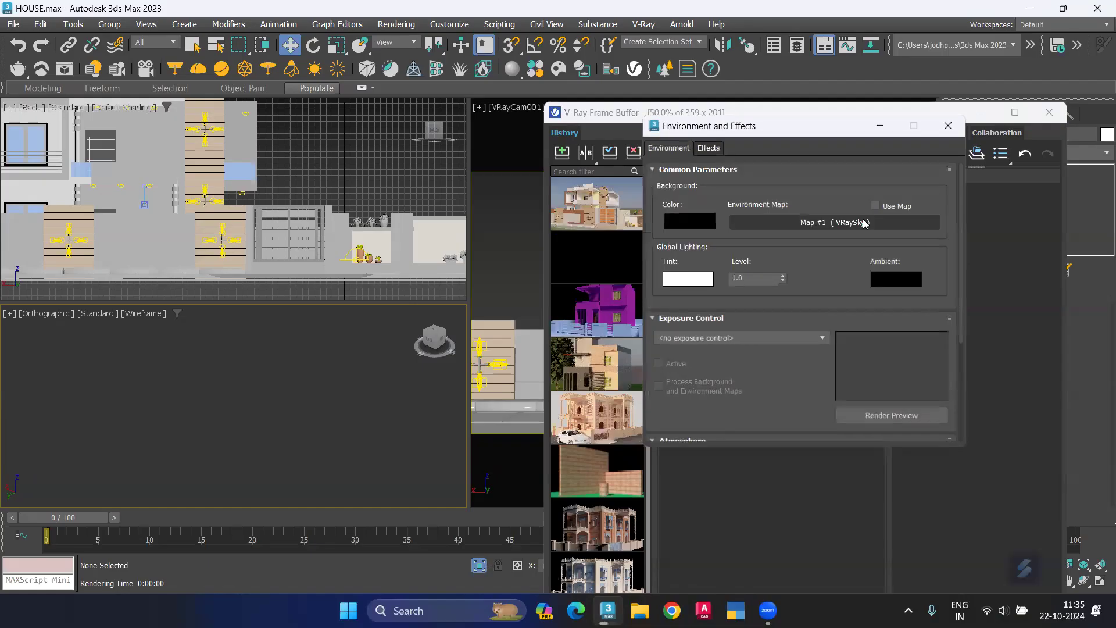
pyautogui.click(875, 206)
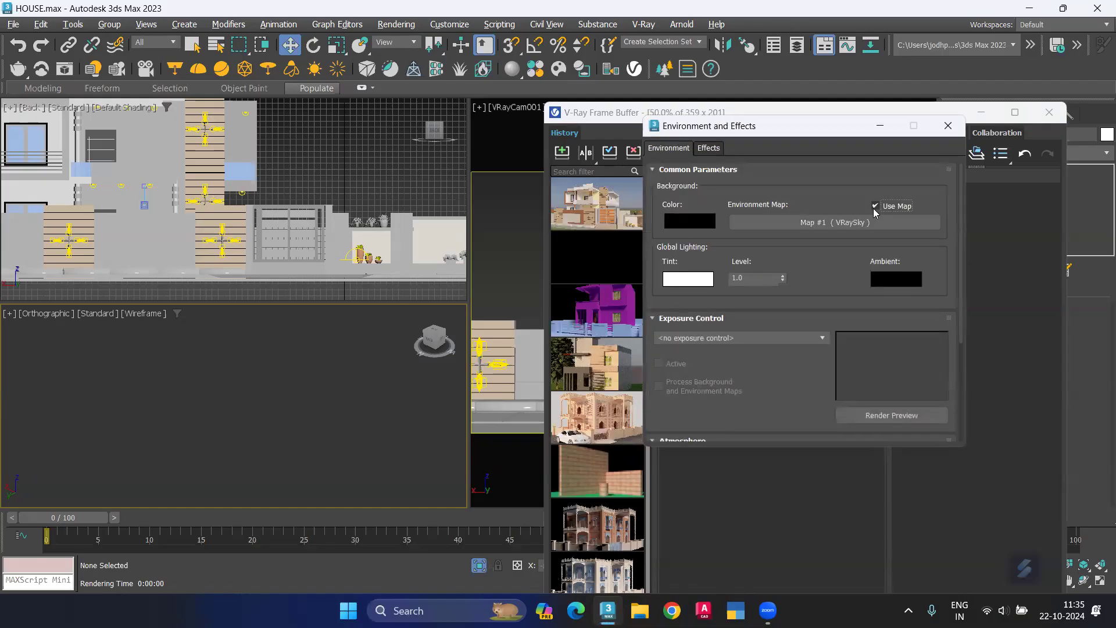
pyautogui.click(948, 125)
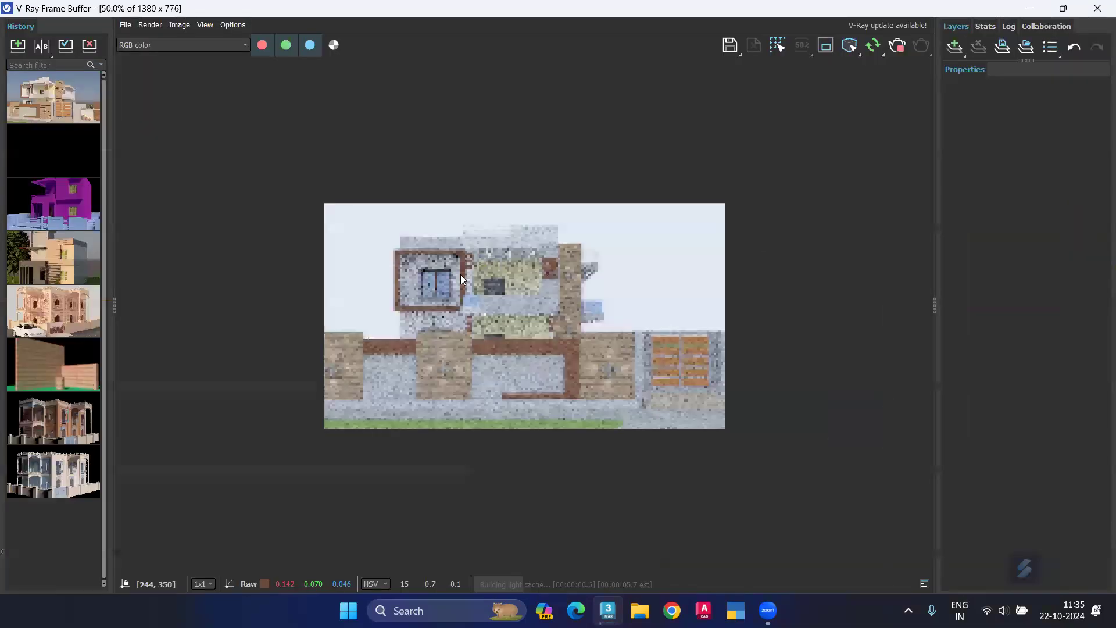
# Step: Stop and restart the interactive rendering of the house, and restore the frame buffer to its smaller window size
pyautogui.scroll(1, 419, 269)
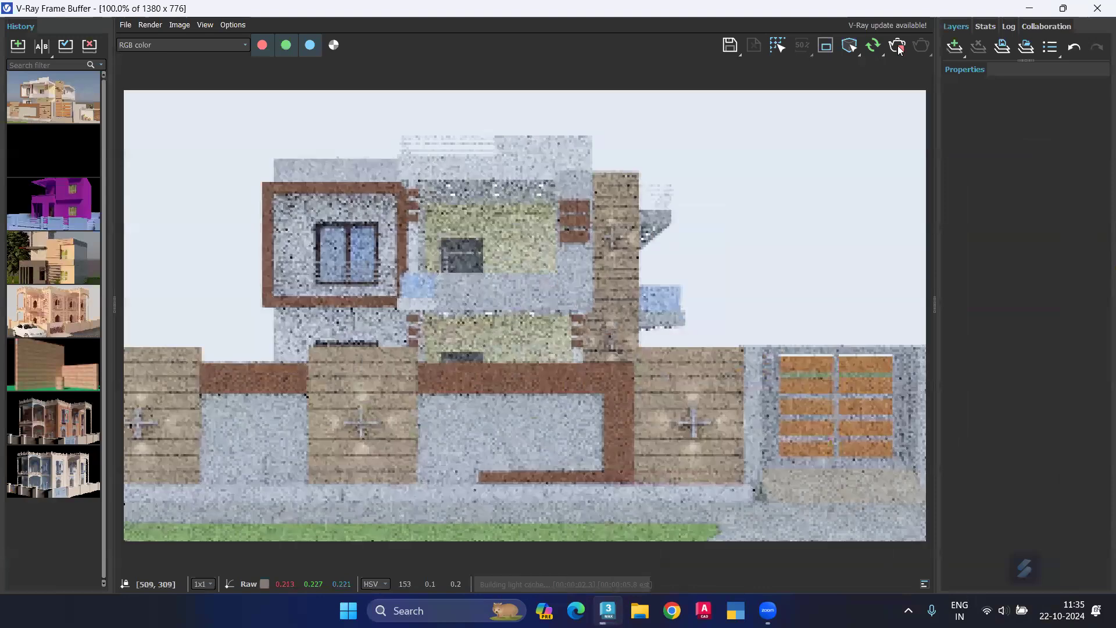
pyautogui.click(898, 47)
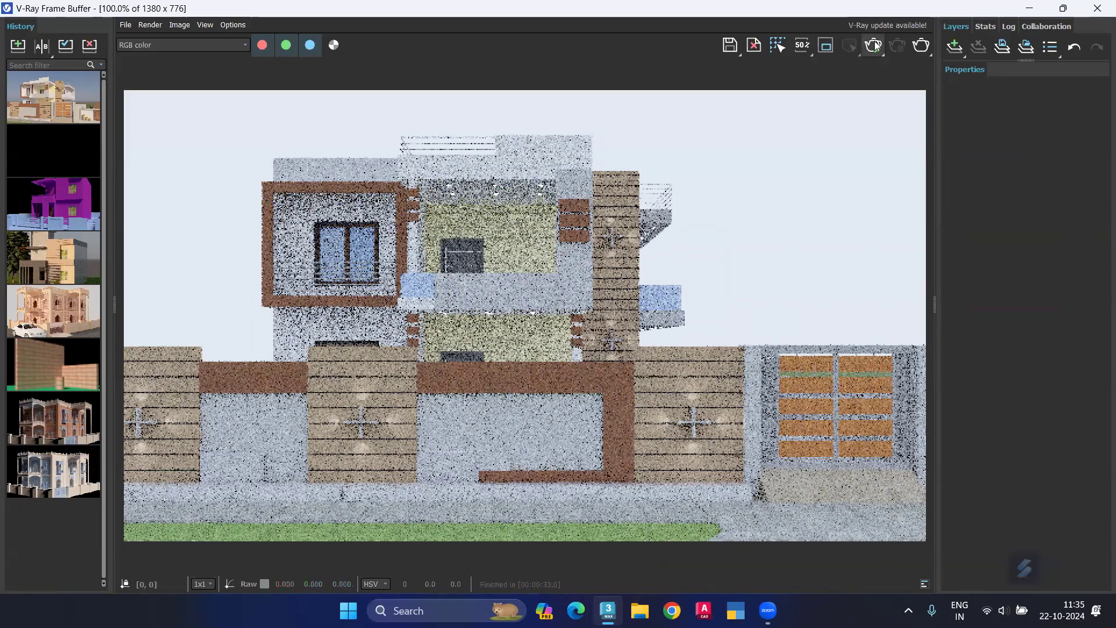
pyautogui.click(875, 46)
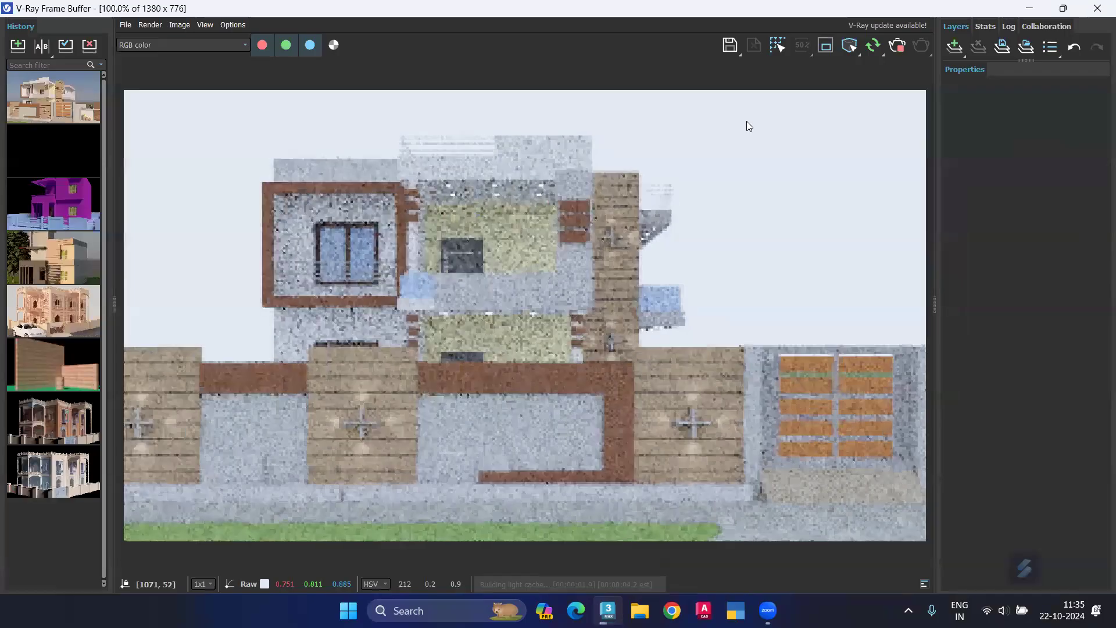
pyautogui.click(1059, 13)
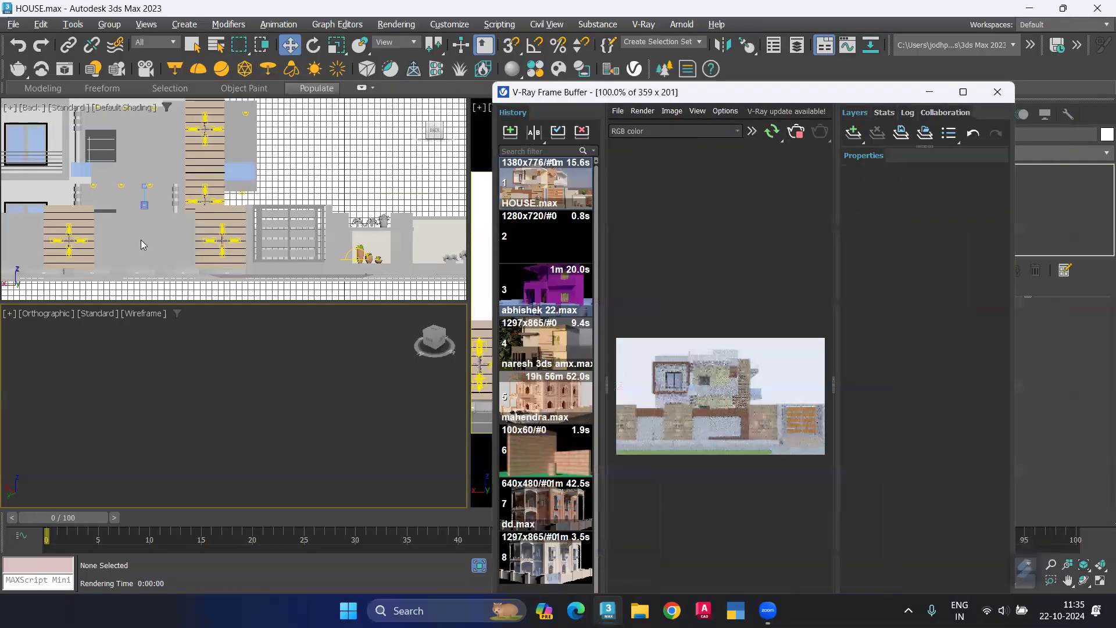
# Step: Select VRayCam001 in the back view and set its shutter speed to 100
pyautogui.click(143, 203)
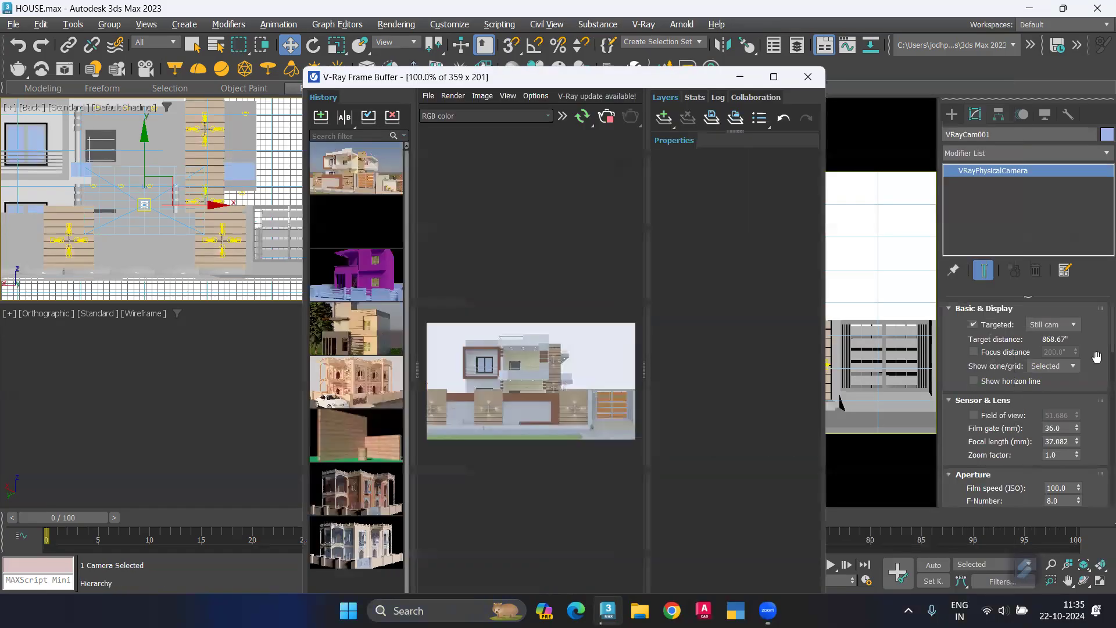
pyautogui.scroll(-3, 1096, 356)
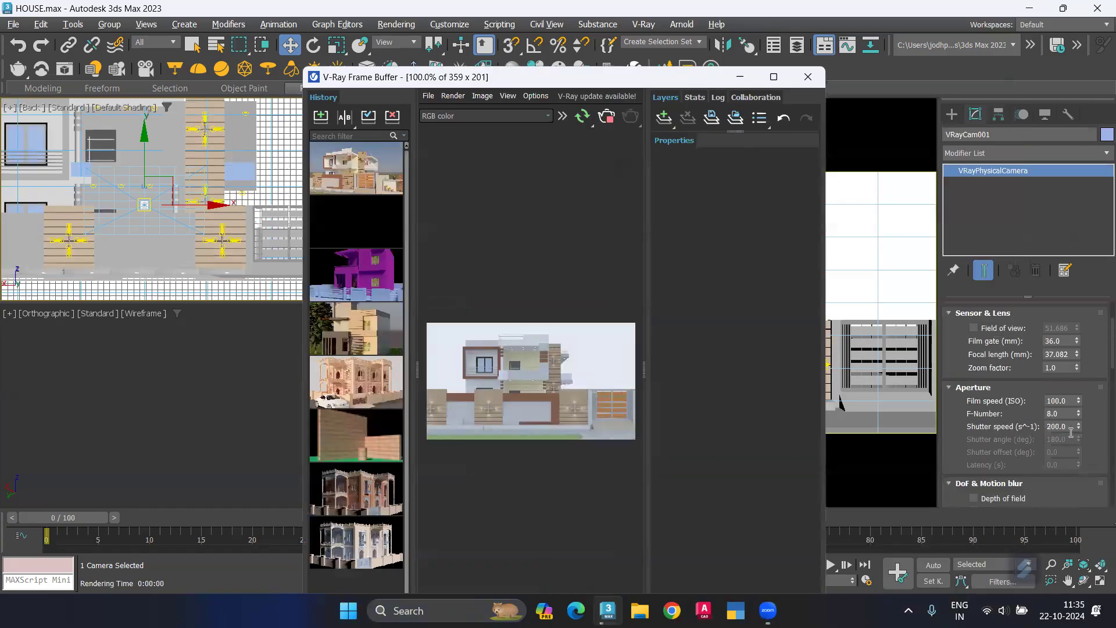
pyautogui.moveTo(1078, 429); pyautogui.dragTo(1078, 466)
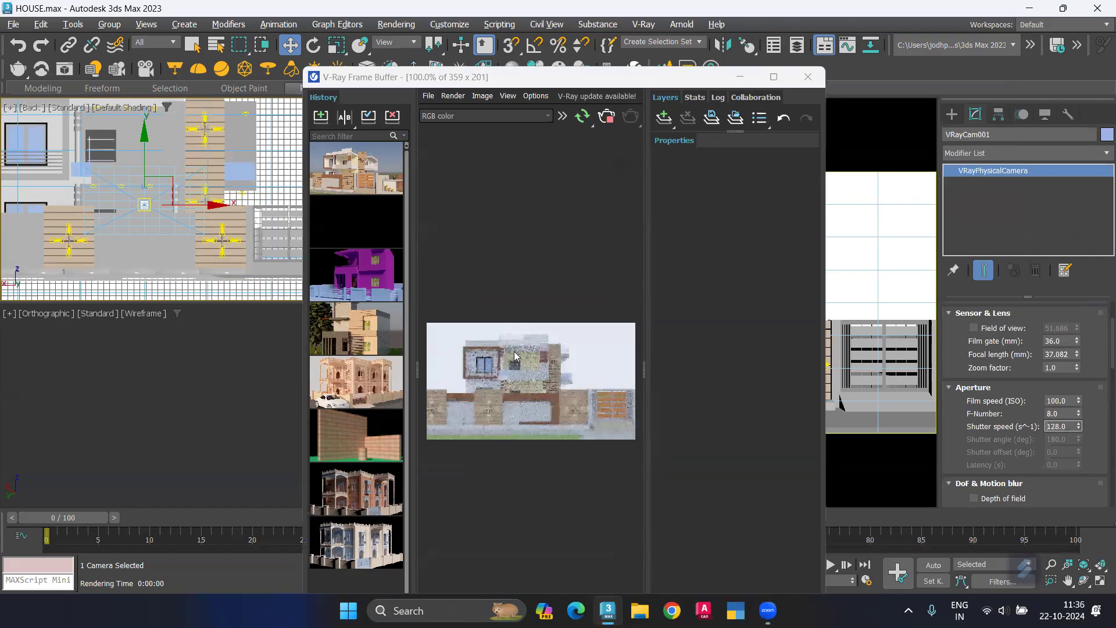
pyautogui.scroll(1, 520, 360)
pyautogui.moveTo(1069, 426); pyautogui.dragTo(999, 427)
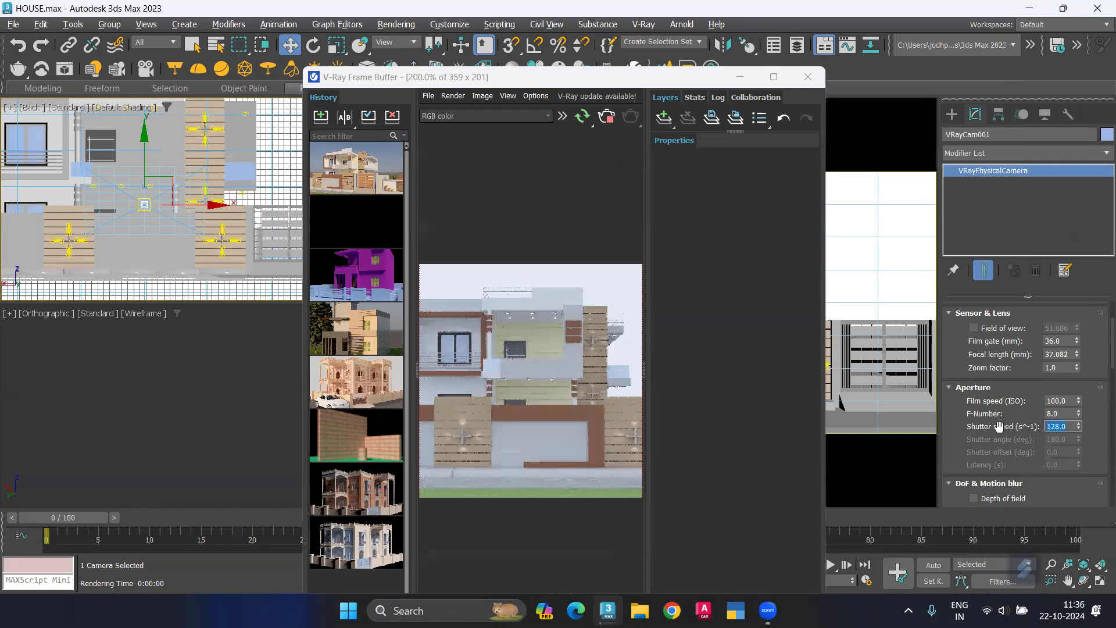
pyautogui.press('Return')
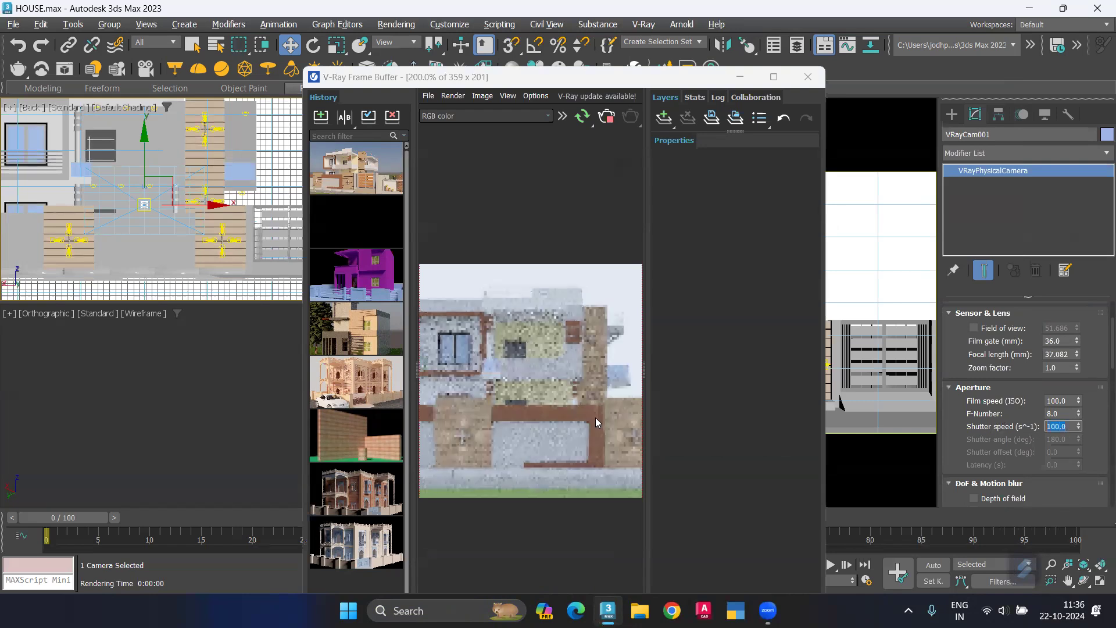
# Step: Turn on auto white balance alongside auto exposure in the V-Ray camera settings of Render Setup
pyautogui.click(406, 27)
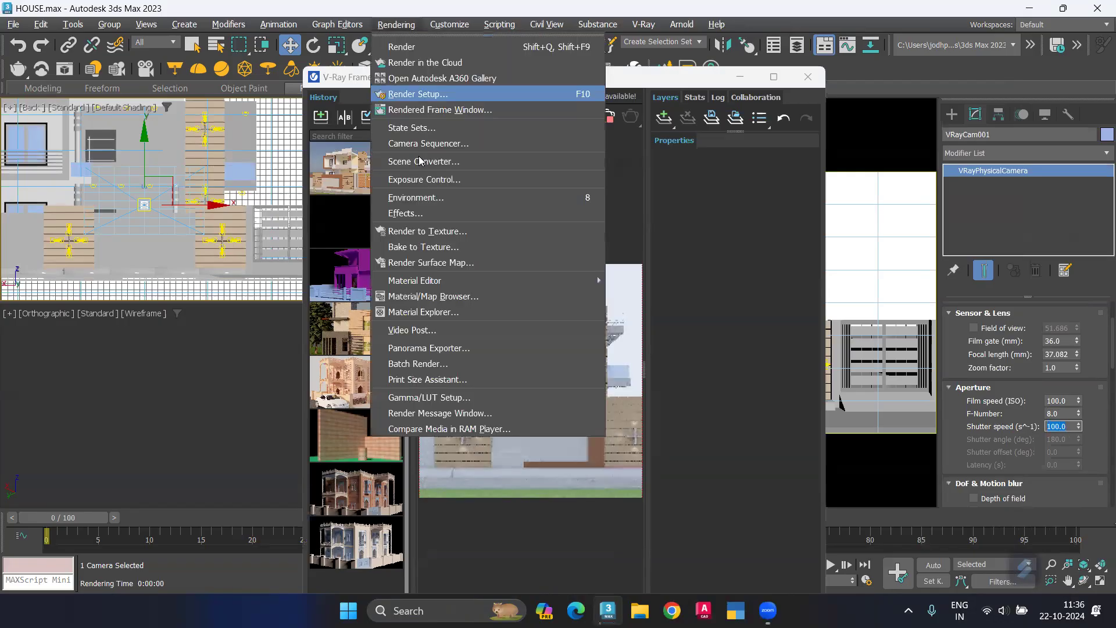
pyautogui.click(454, 98)
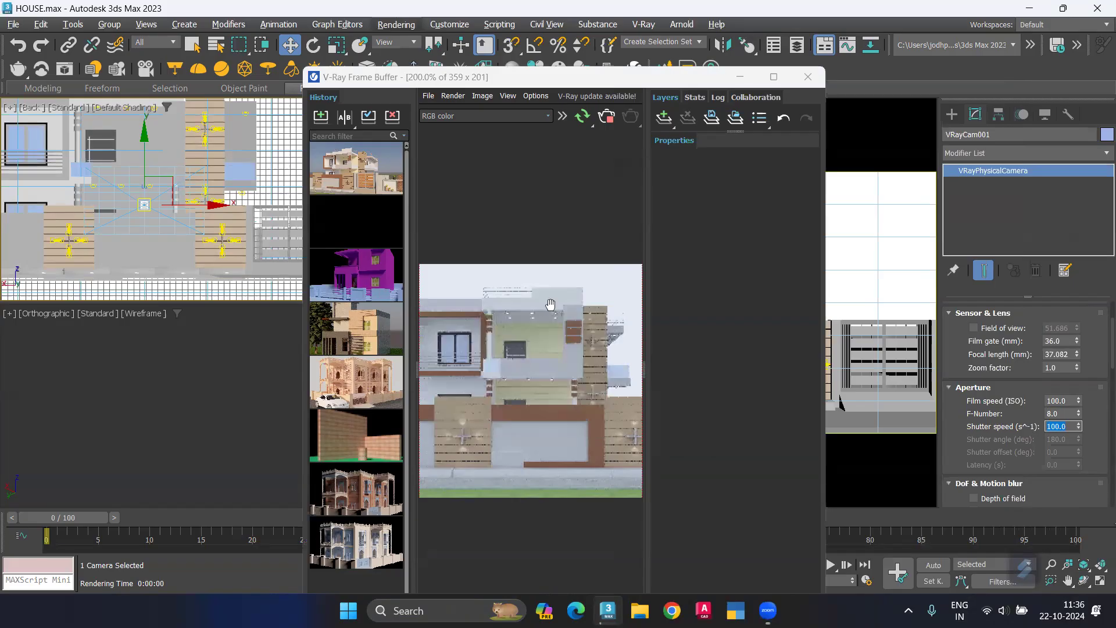
pyautogui.click(587, 170)
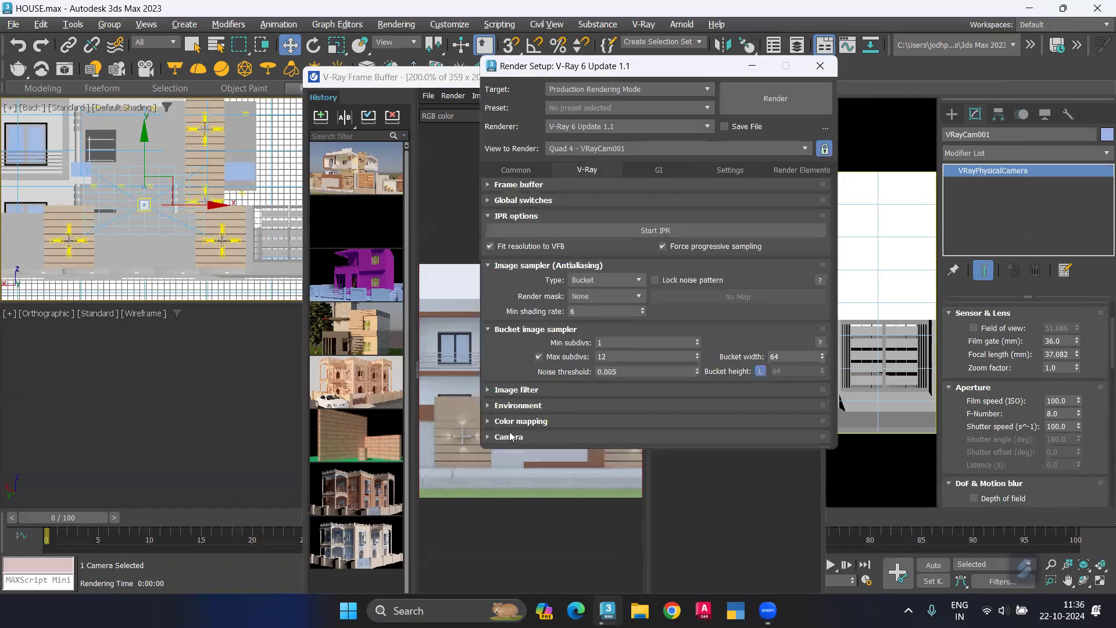
pyautogui.click(531, 235)
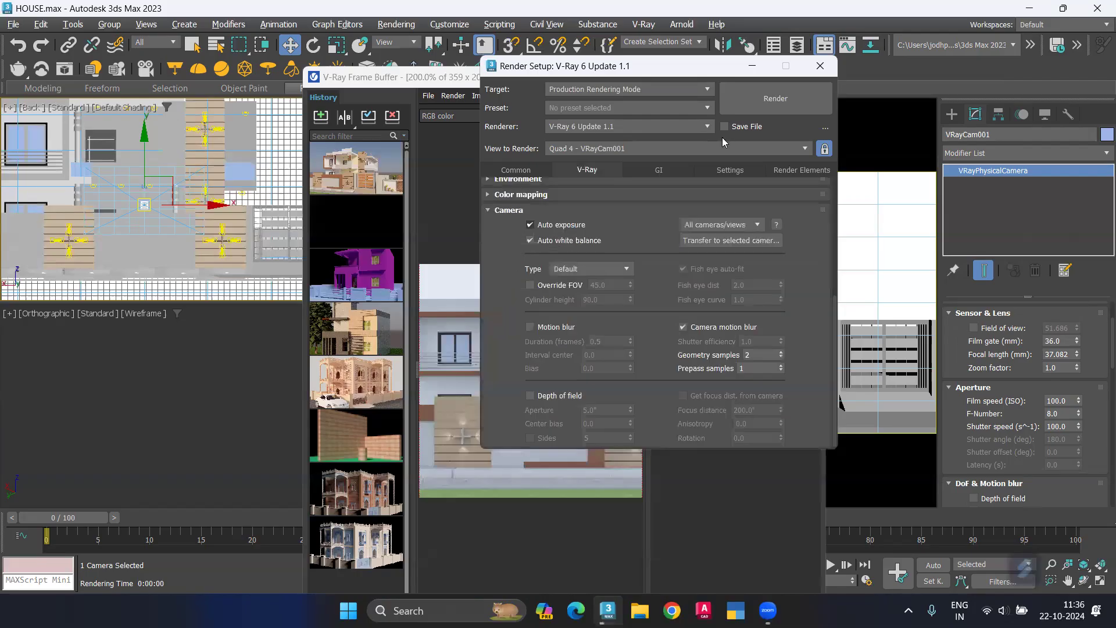
pyautogui.click(807, 69)
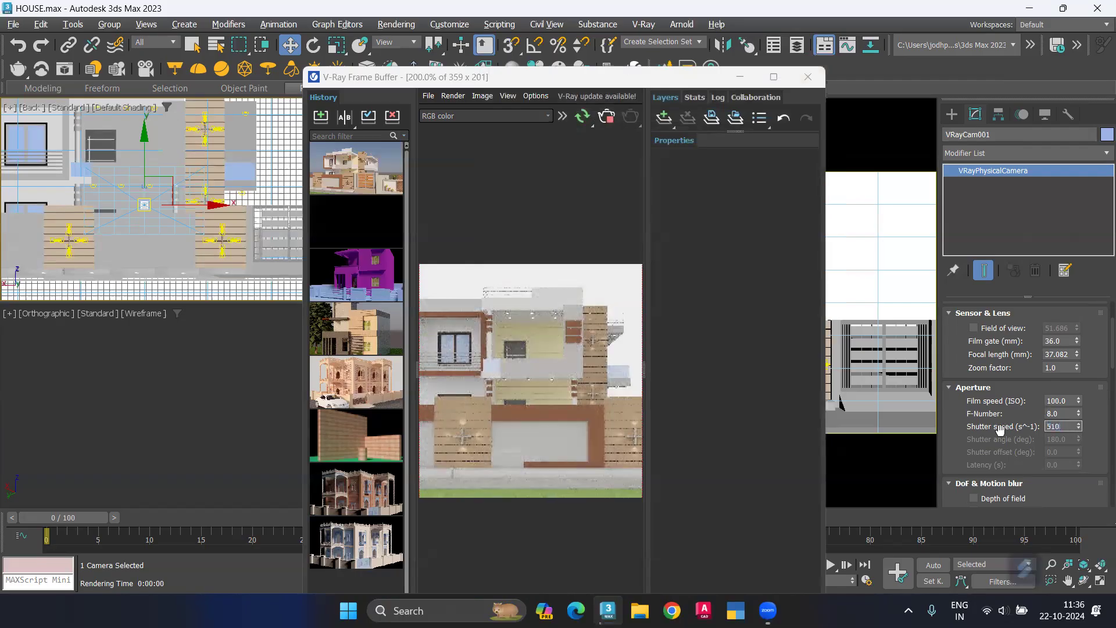
# Step: Set the shutter speed of VRayCam001 to 50
pyautogui.press('BackSpace')
pyautogui.write('0')
pyautogui.press('Return')
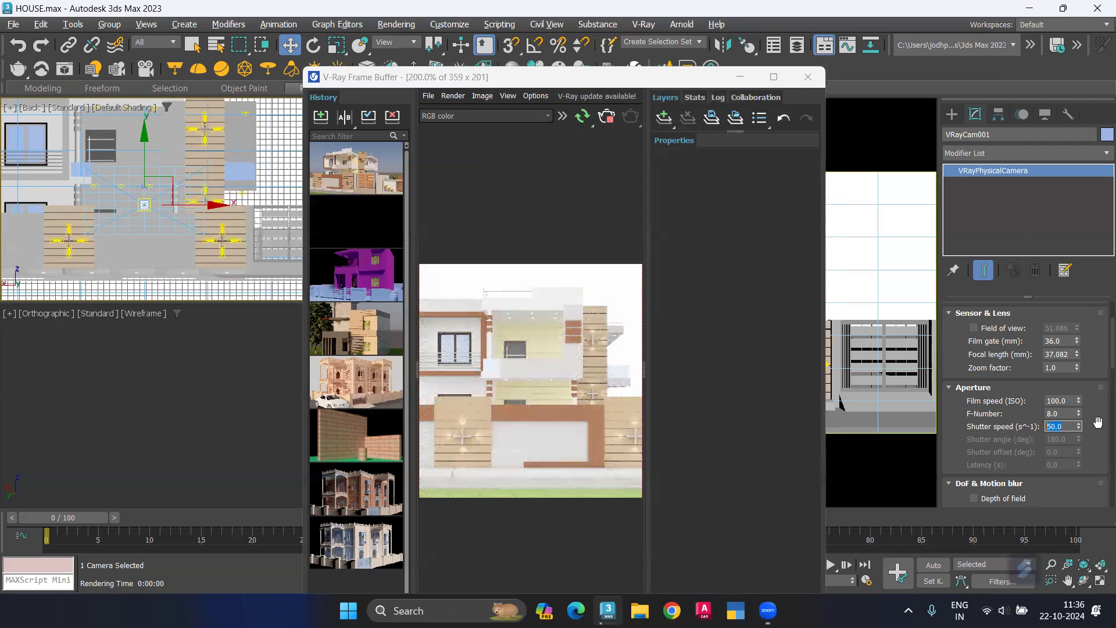
# Step: Enable the 3ds Max resolution override for VRayCam001 with a width of 640 and a height of 480
pyautogui.scroll(-1, 1098, 434)
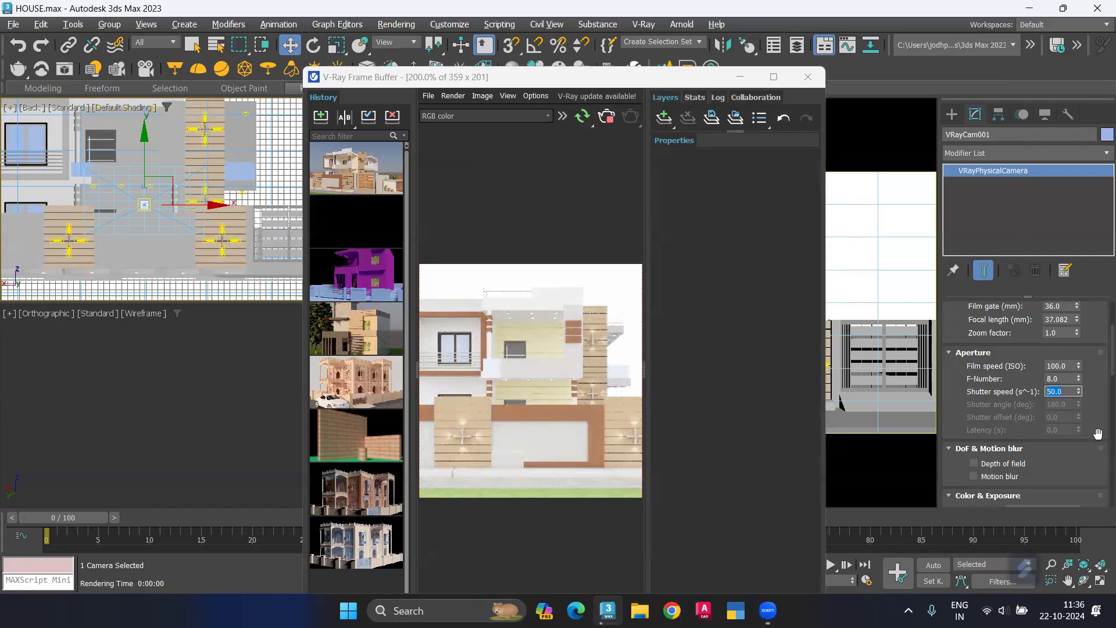
pyautogui.scroll(-3, 1097, 433)
pyautogui.scroll(-1, 1097, 434)
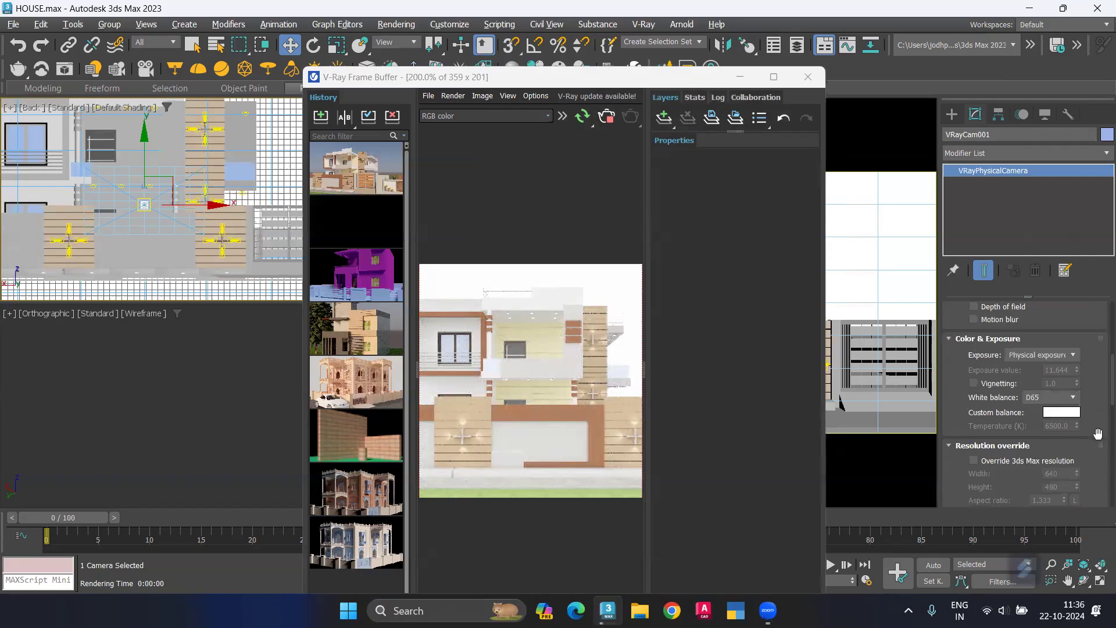
pyautogui.scroll(-1, 1097, 433)
pyautogui.scroll(-2, 980, 364)
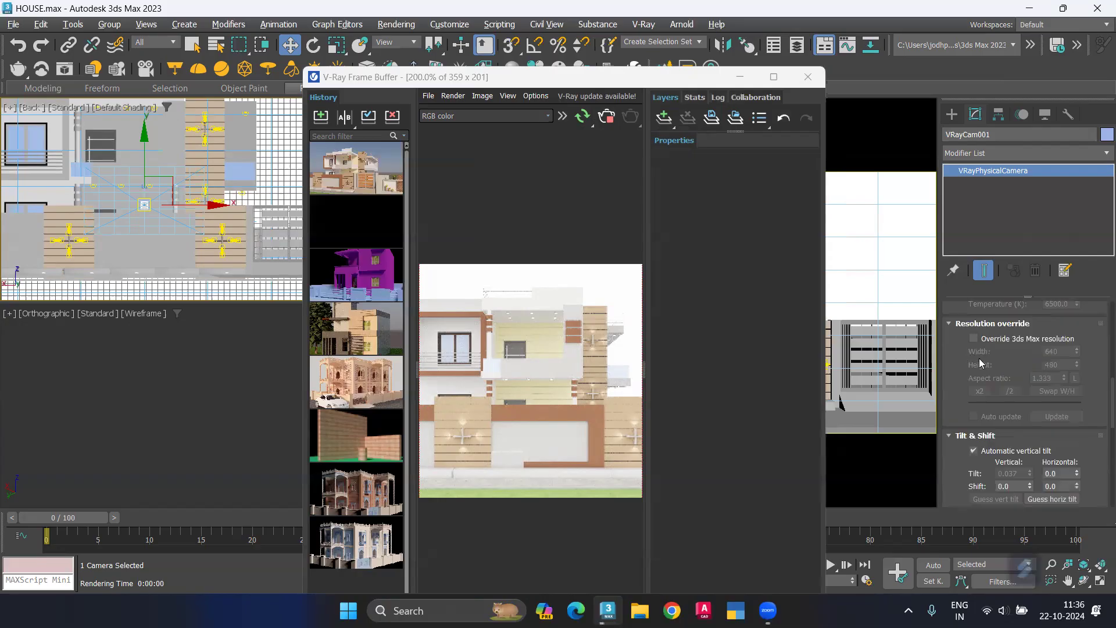
pyautogui.scroll(1, 980, 363)
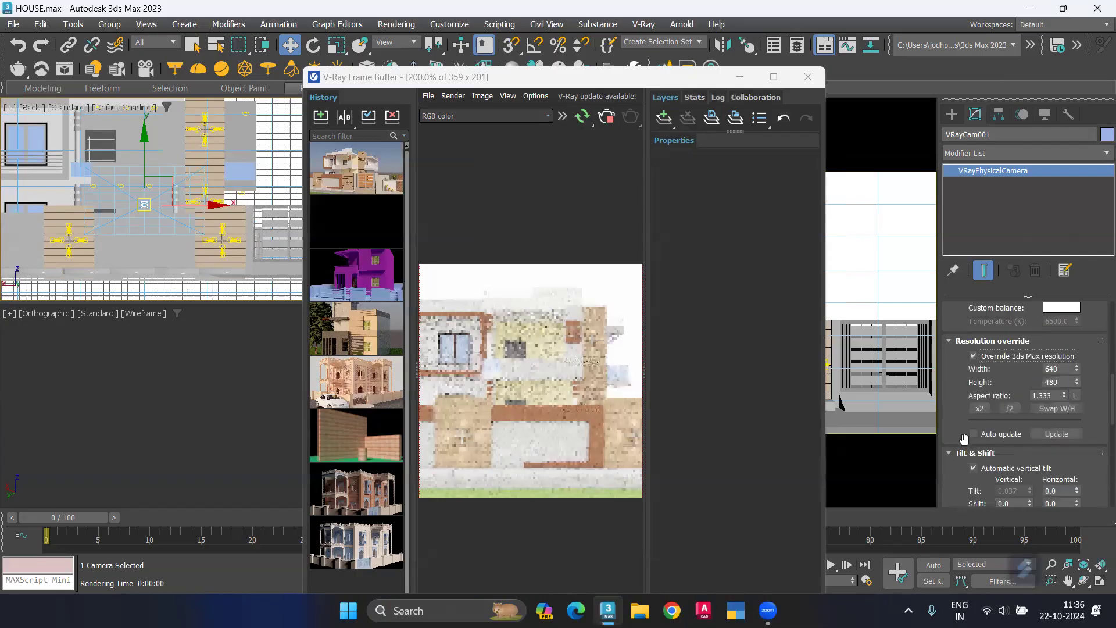
# Step: Toggle the camera's automatic vertical tilt off and on, and its bitmap aperture option on and off
pyautogui.scroll(-1, 976, 453)
pyautogui.click(976, 453)
pyautogui.click(975, 452)
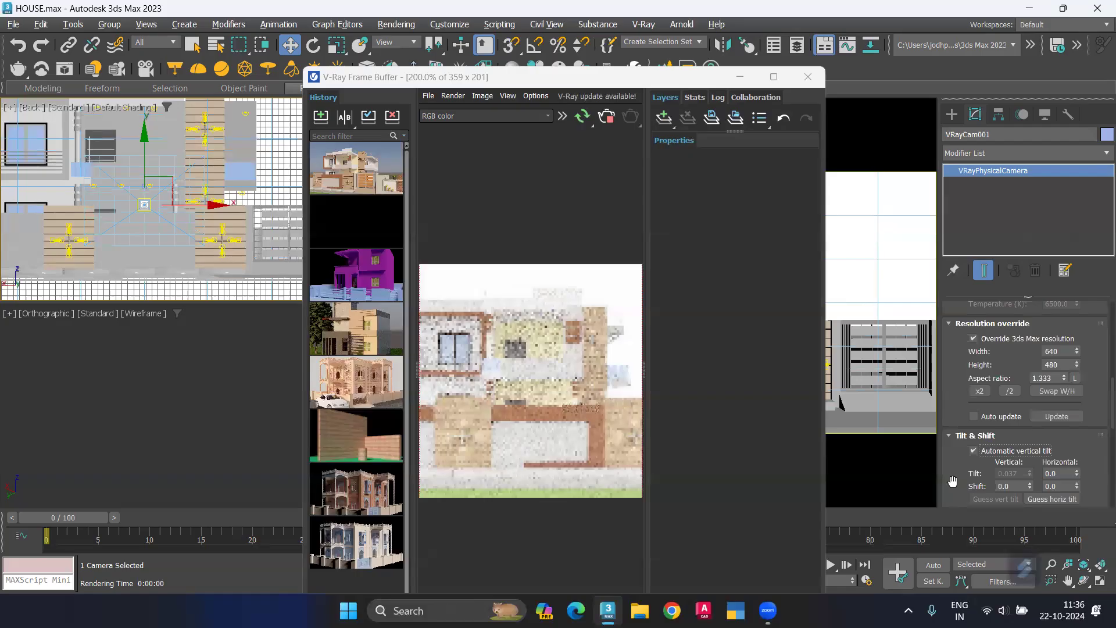
pyautogui.scroll(-3, 953, 480)
pyautogui.scroll(-5, 952, 480)
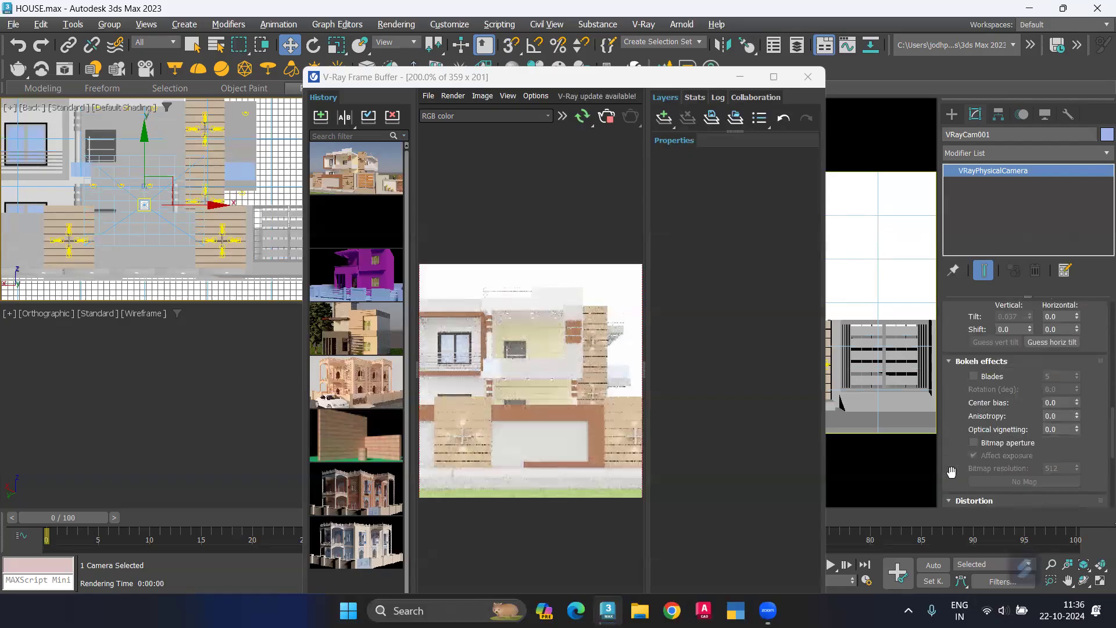
pyautogui.click(975, 442)
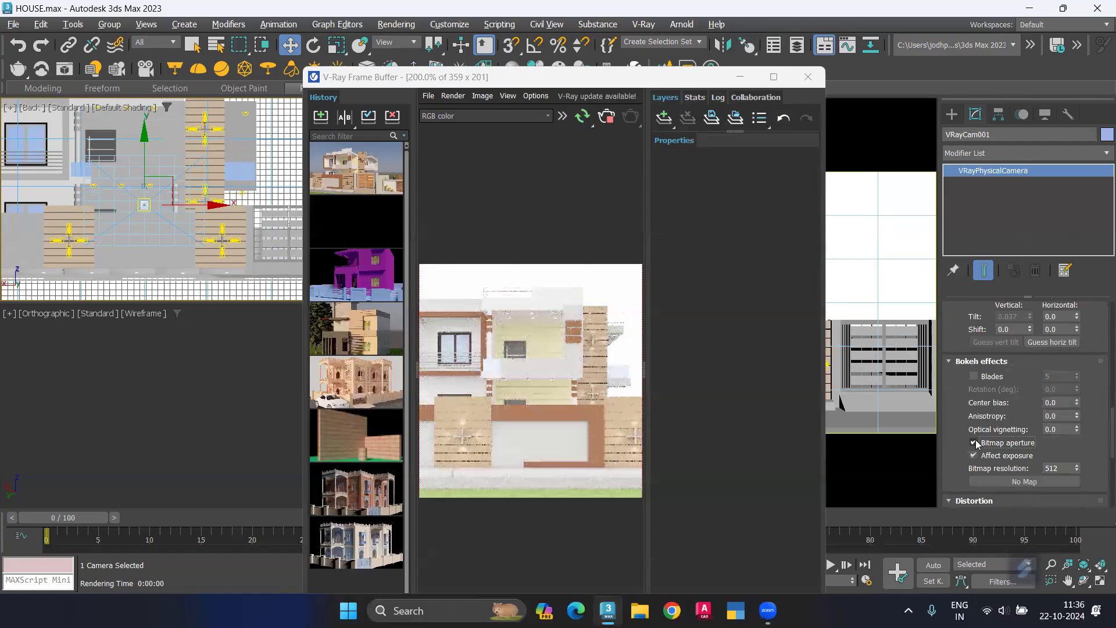
pyautogui.click(974, 442)
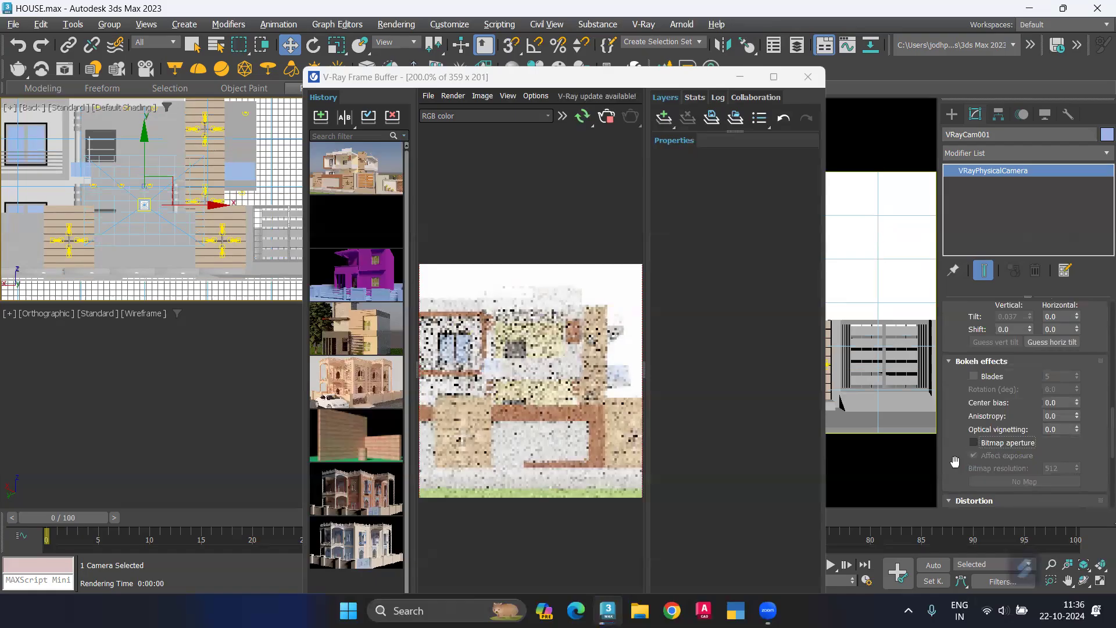
# Step: Try the camera shader option of VRayCam001 and switch it off again
pyautogui.scroll(-5, 965, 469)
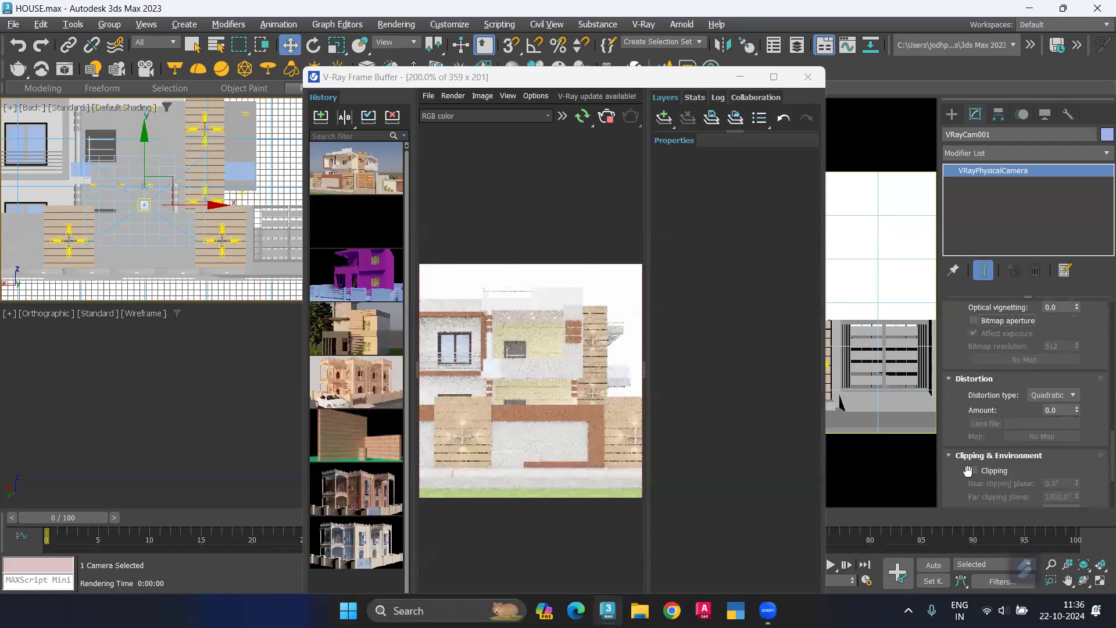
pyautogui.scroll(-2, 962, 474)
pyautogui.scroll(-3, 957, 477)
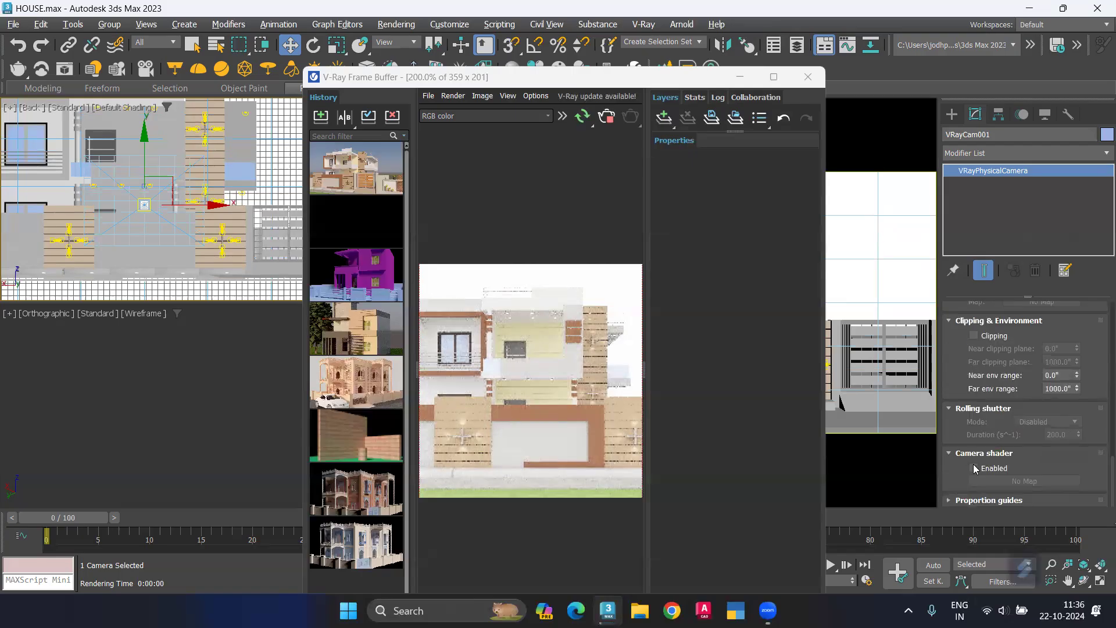
pyautogui.click(973, 464)
pyautogui.click(973, 465)
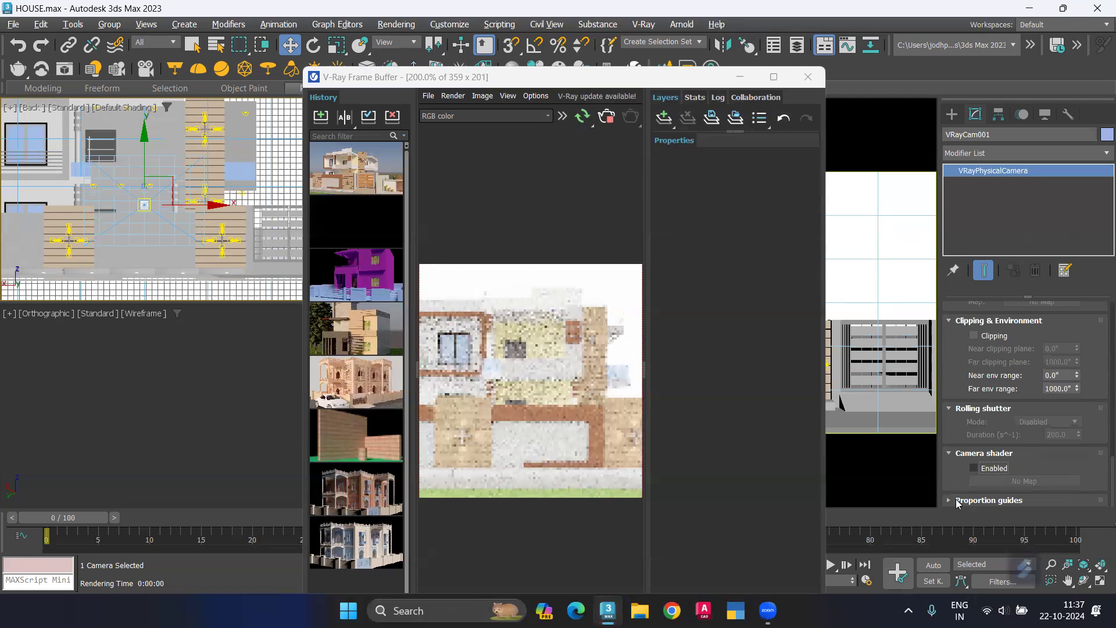
# Step: Enable custom proportion guides with 3 rows and 3 columns for VRayCam001 and close the frame buffer
pyautogui.click(956, 498)
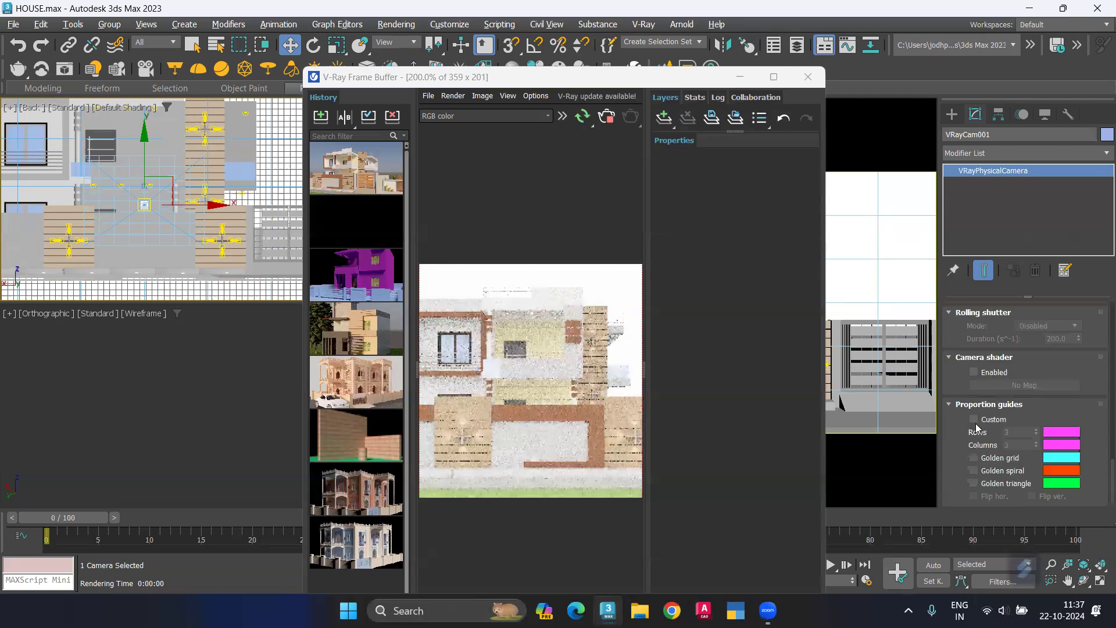
pyautogui.click(975, 420)
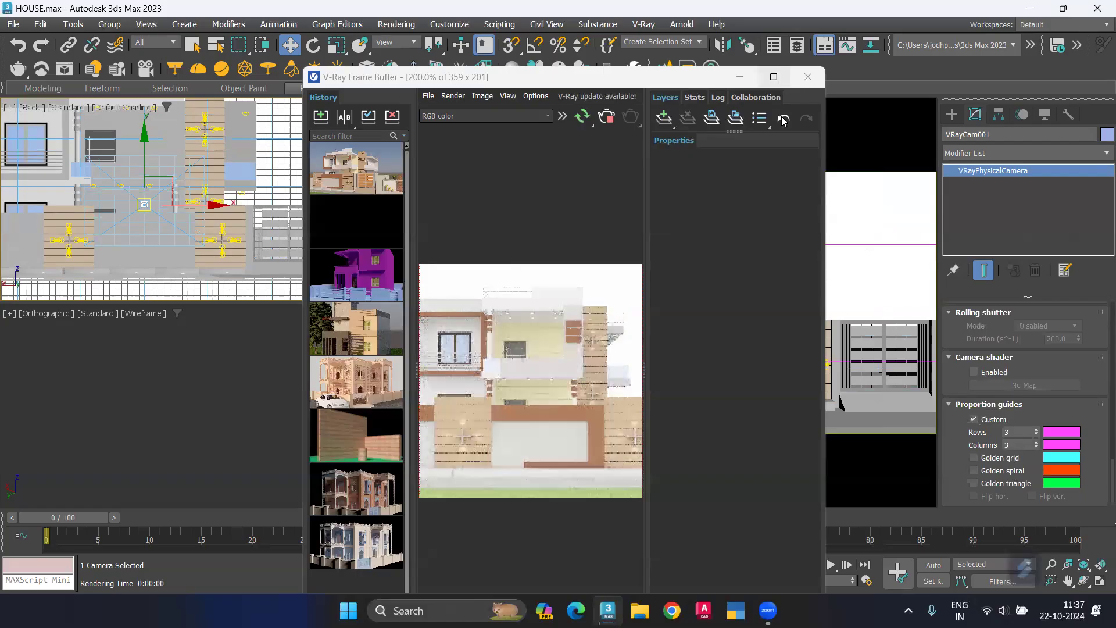
pyautogui.press('Escape')
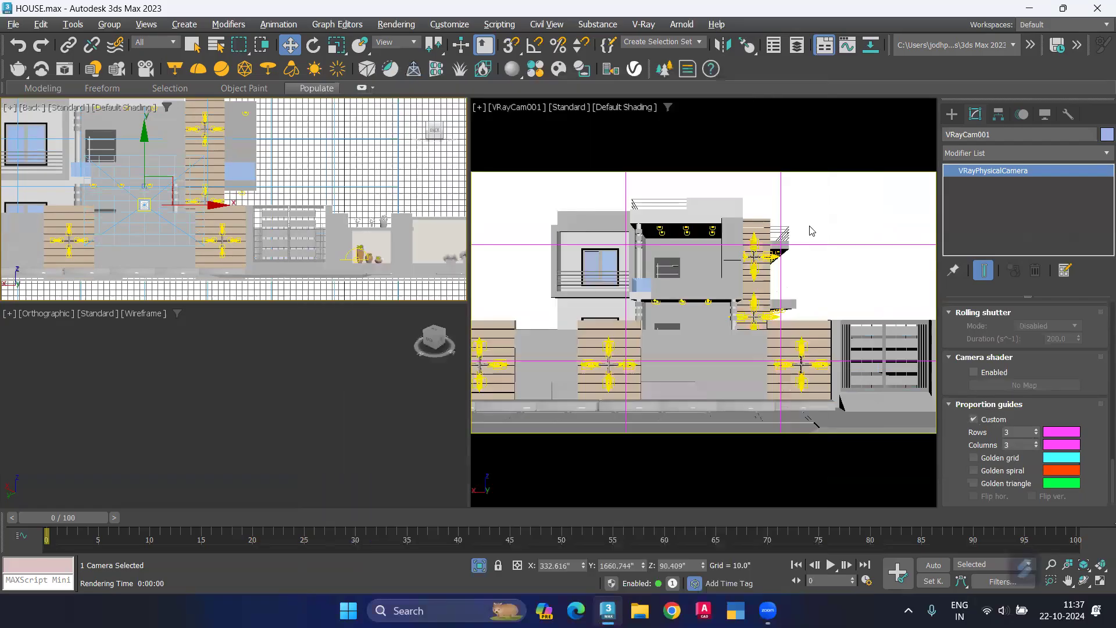
# Step: Deselect the camera and set the global lighting level in the environment settings to 0.5
pyautogui.click(812, 230)
pyautogui.click(811, 230)
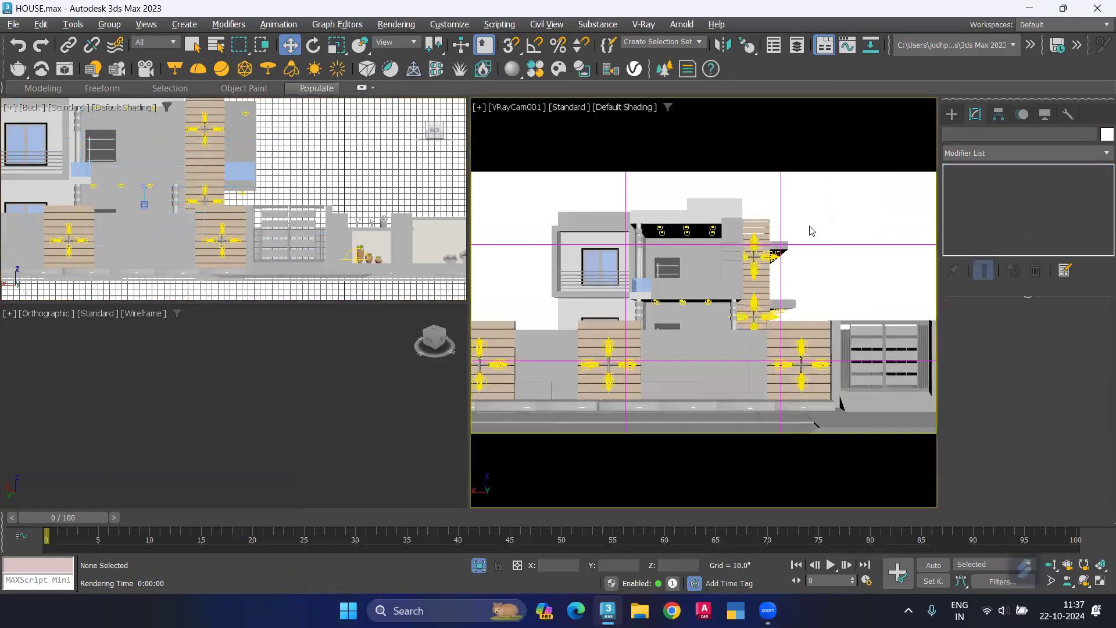
pyautogui.press('8')
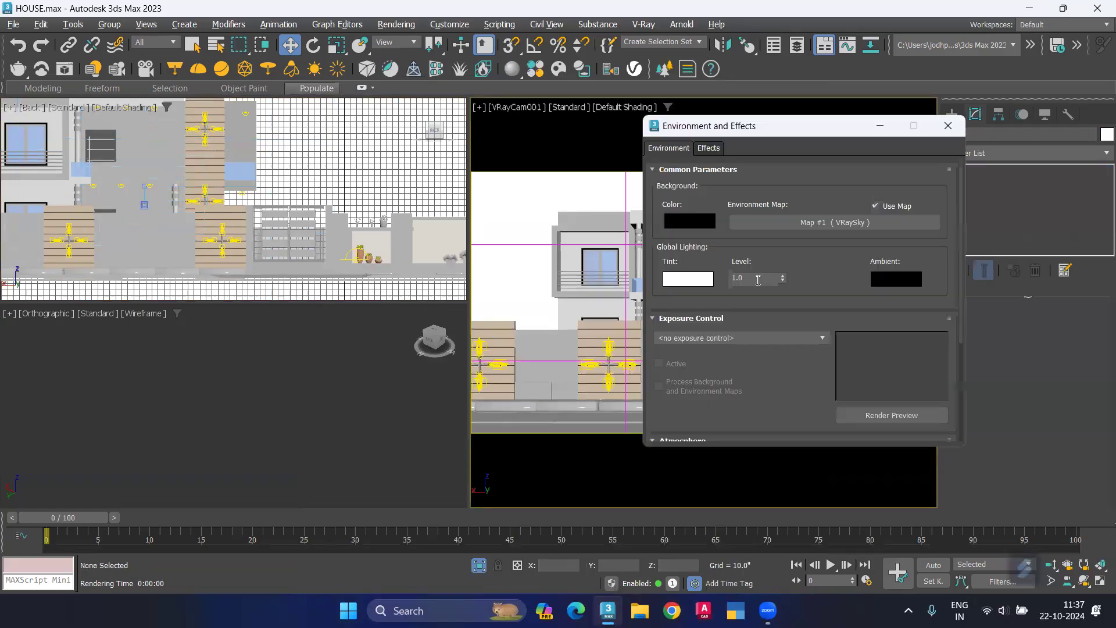
pyautogui.write('.5')
pyautogui.press('Return')
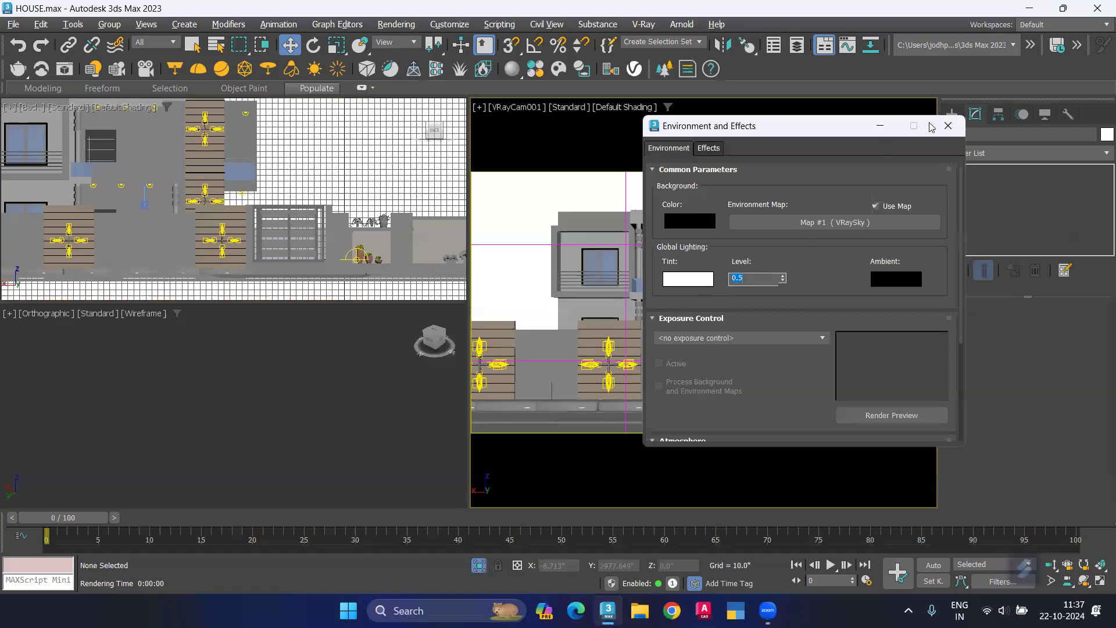
pyautogui.click(948, 125)
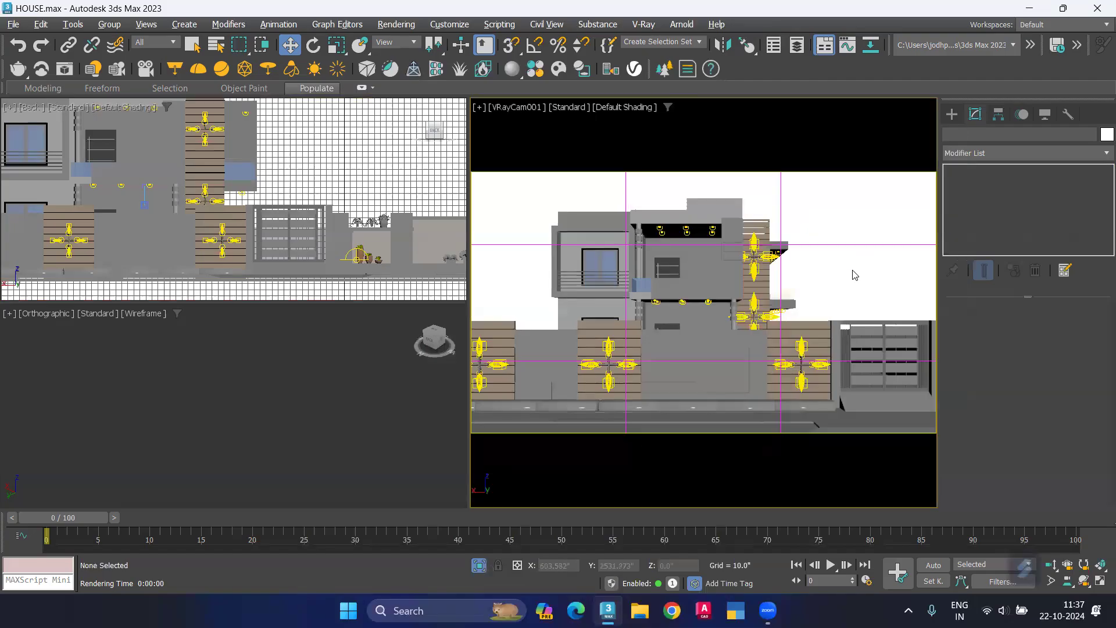
# Step: Start a production render of the VRayCam001 view, maximize the frame buffer and stop the render
pyautogui.hotkey('shift', 'q')
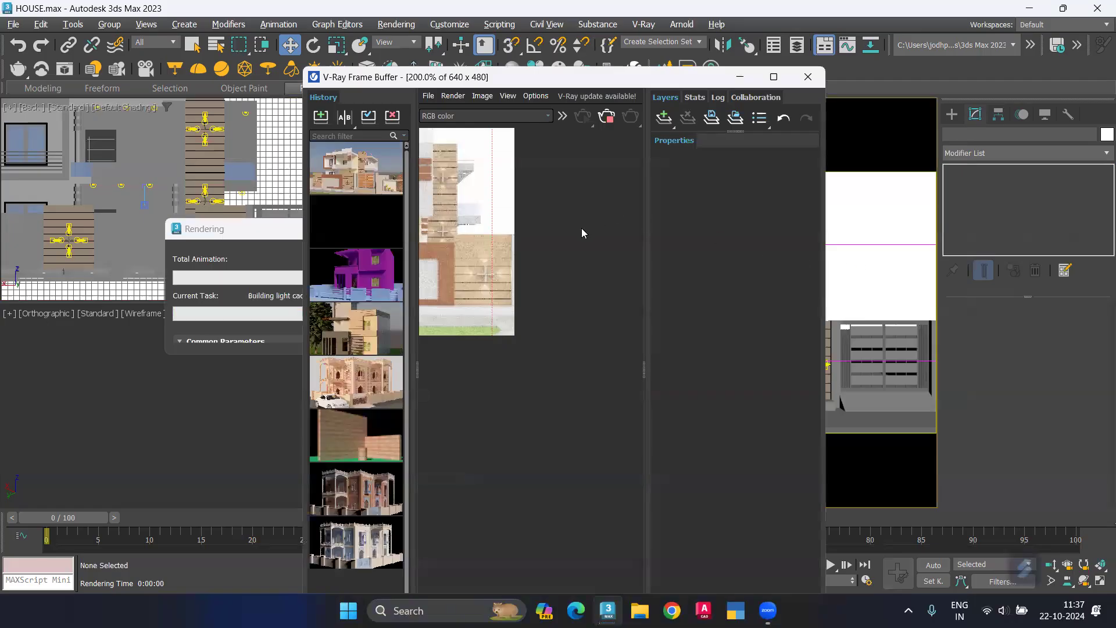
pyautogui.click(773, 76)
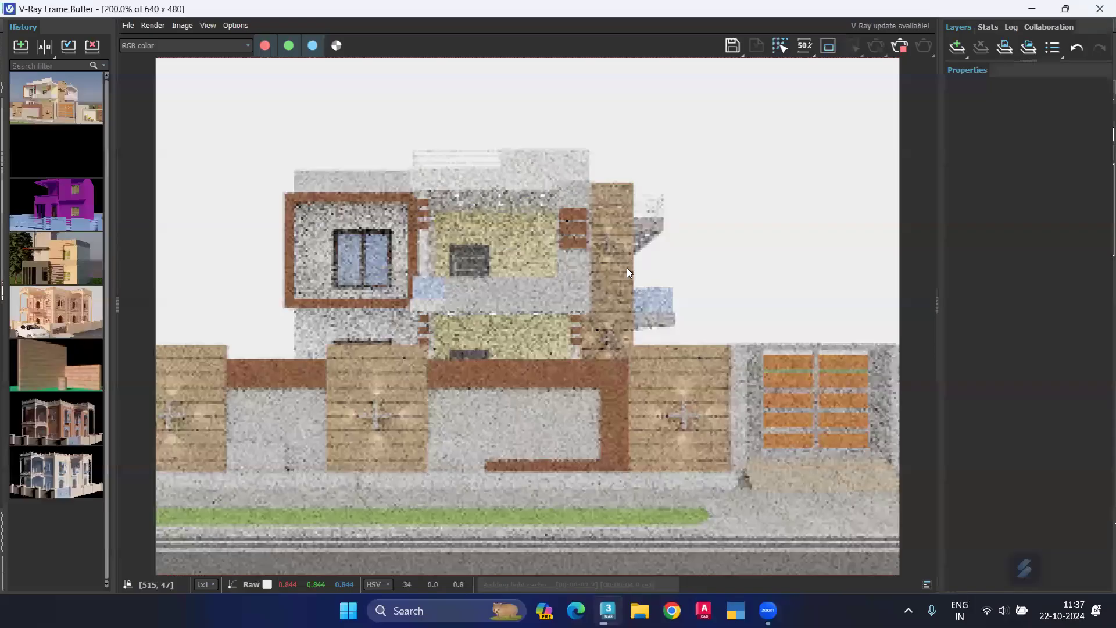
pyautogui.click(892, 47)
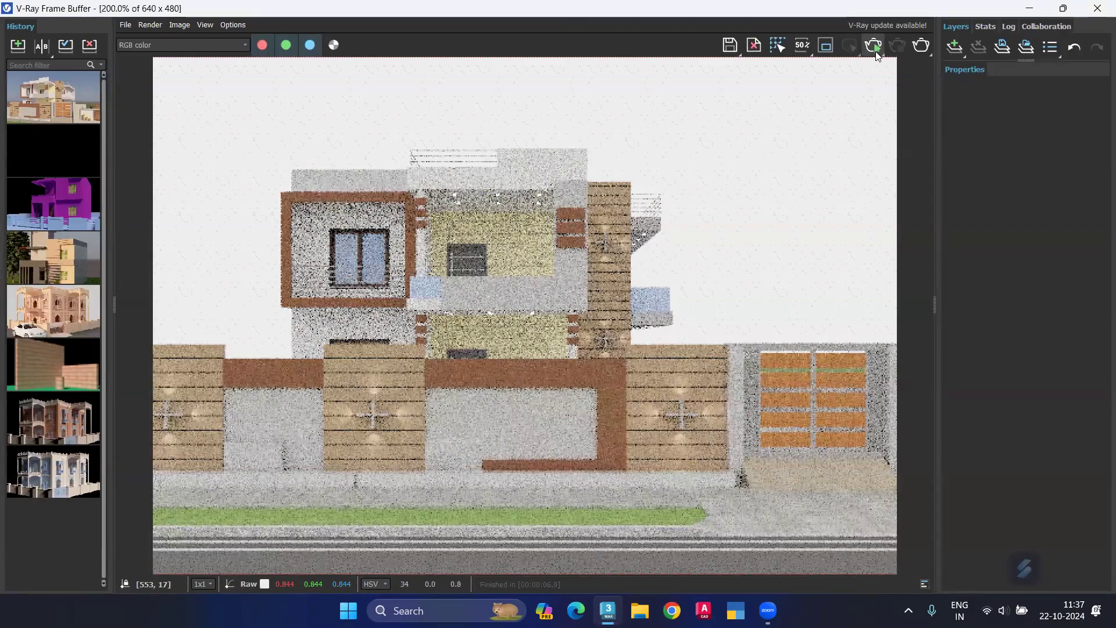
# Step: Start an interactive render of the VRayCam001 view and inspect the whole house front at 100% zoom
pyautogui.click(874, 47)
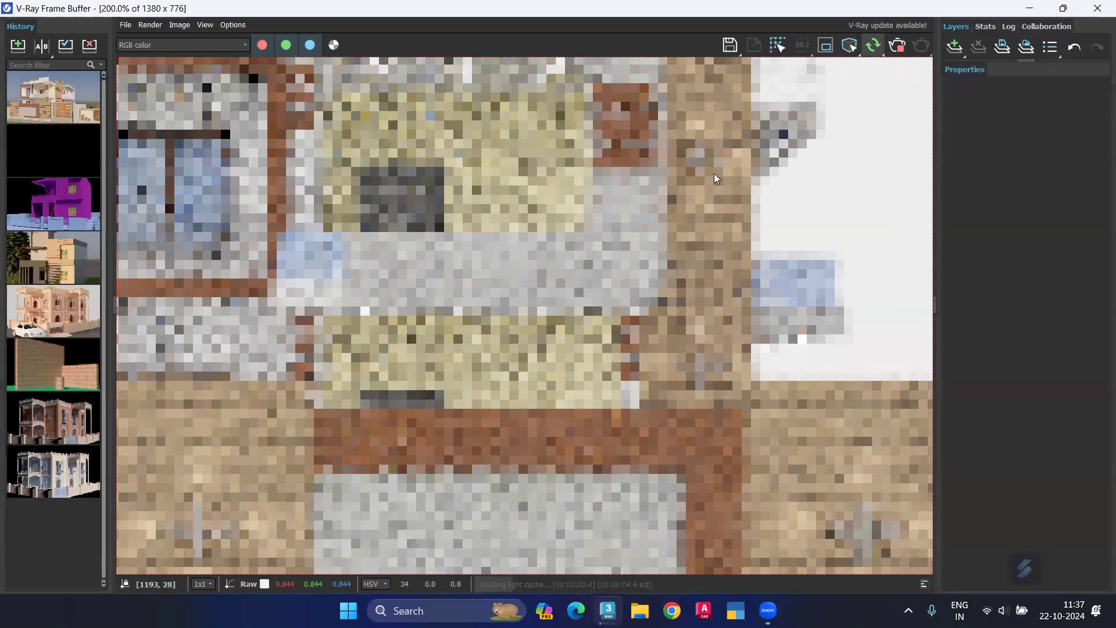
pyautogui.scroll(-1, 713, 173)
pyautogui.scroll(-1, 488, 238)
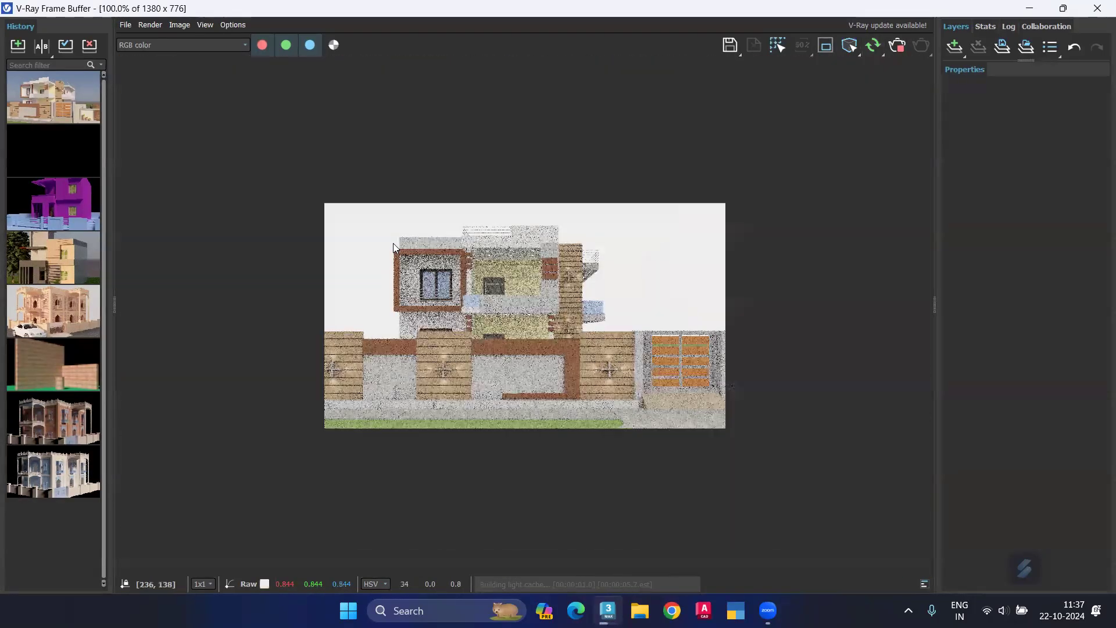
pyautogui.scroll(1, 393, 246)
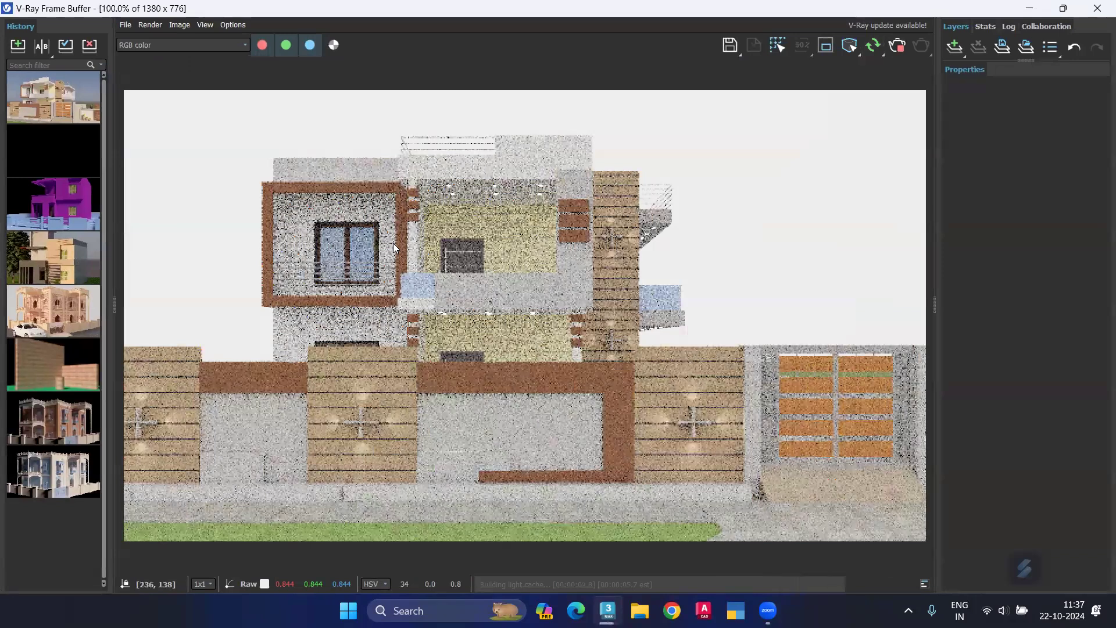